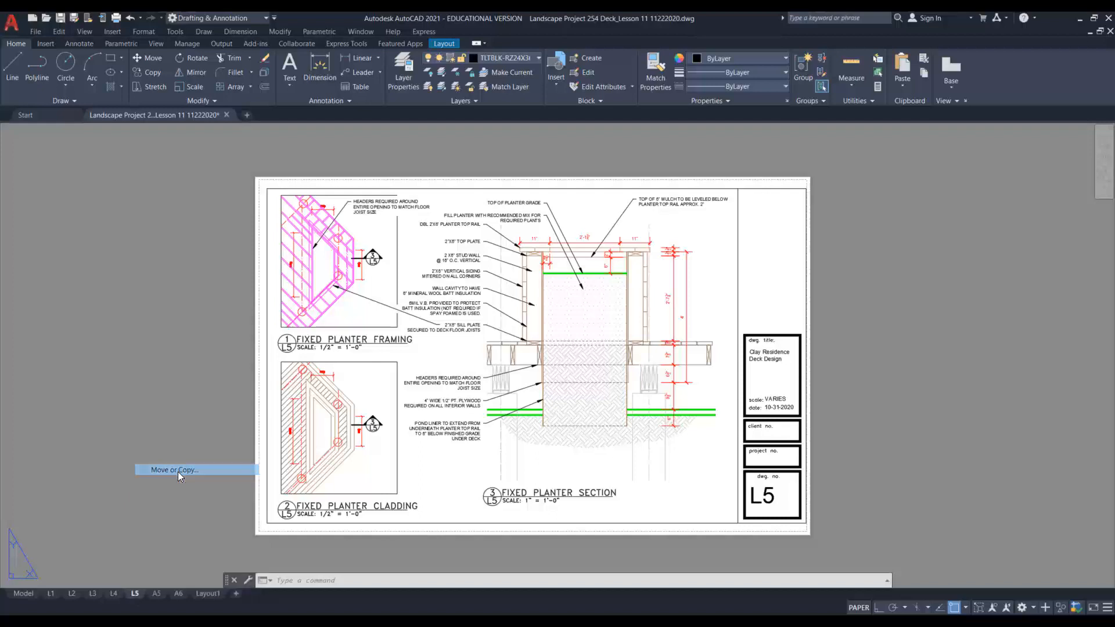
Step: Create a copy of the L5 layout placed before L5, and rename the copy L6
click(367, 449)
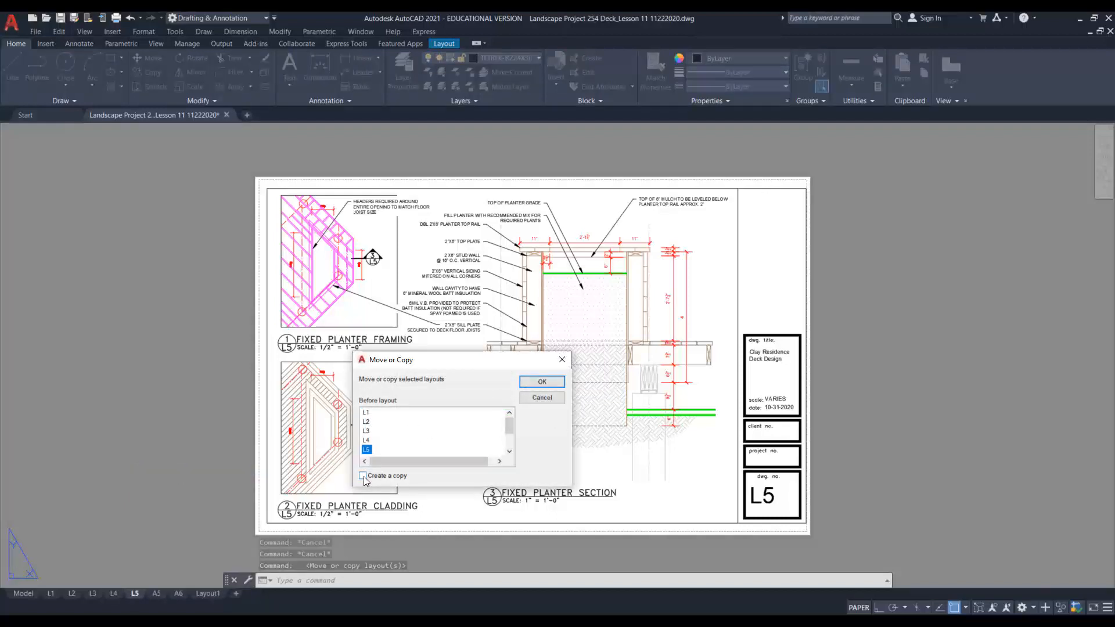
click(541, 382)
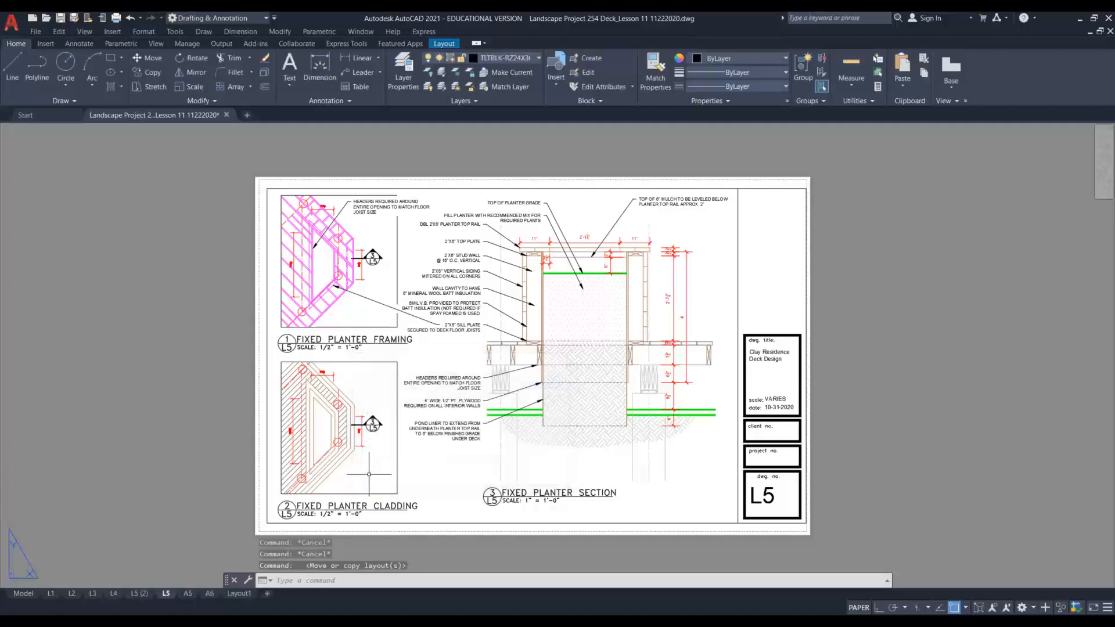
right_click(142, 594)
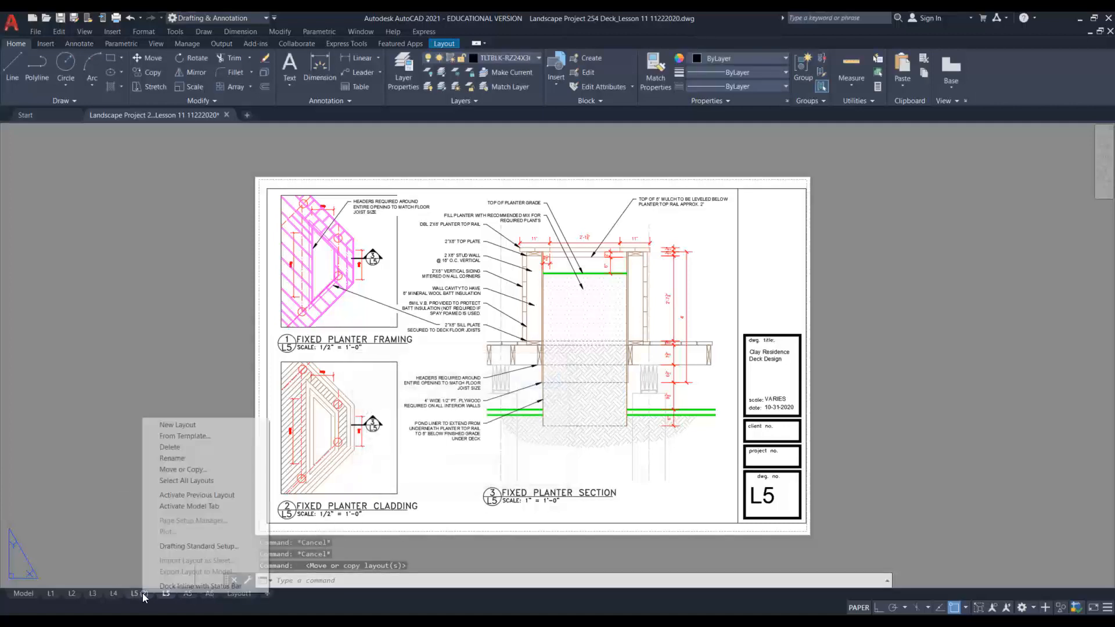
click(172, 458)
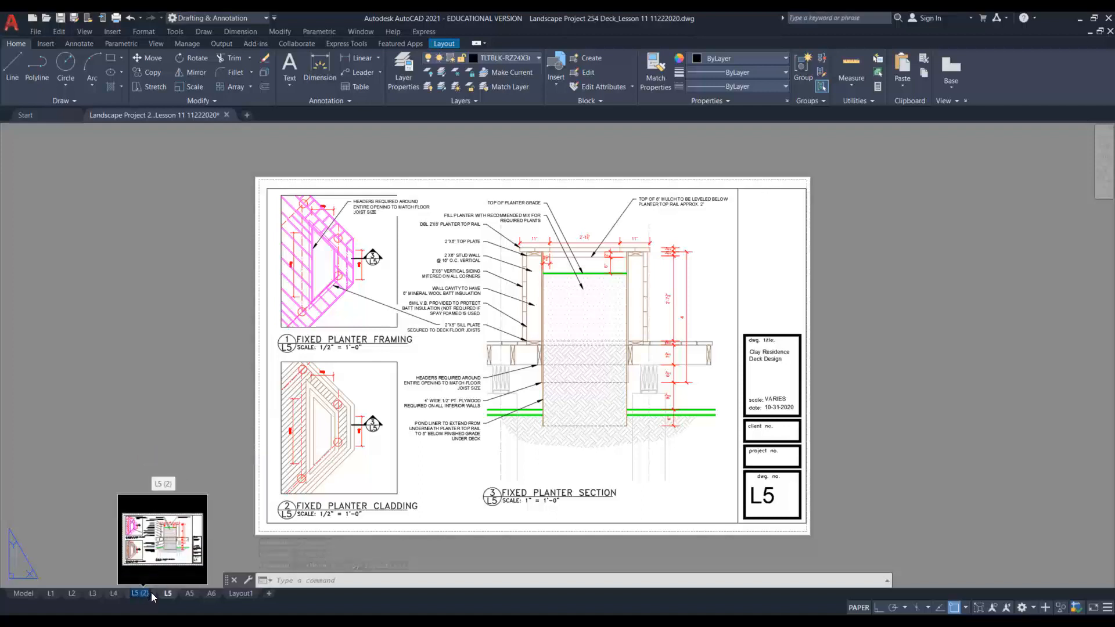
text(L)
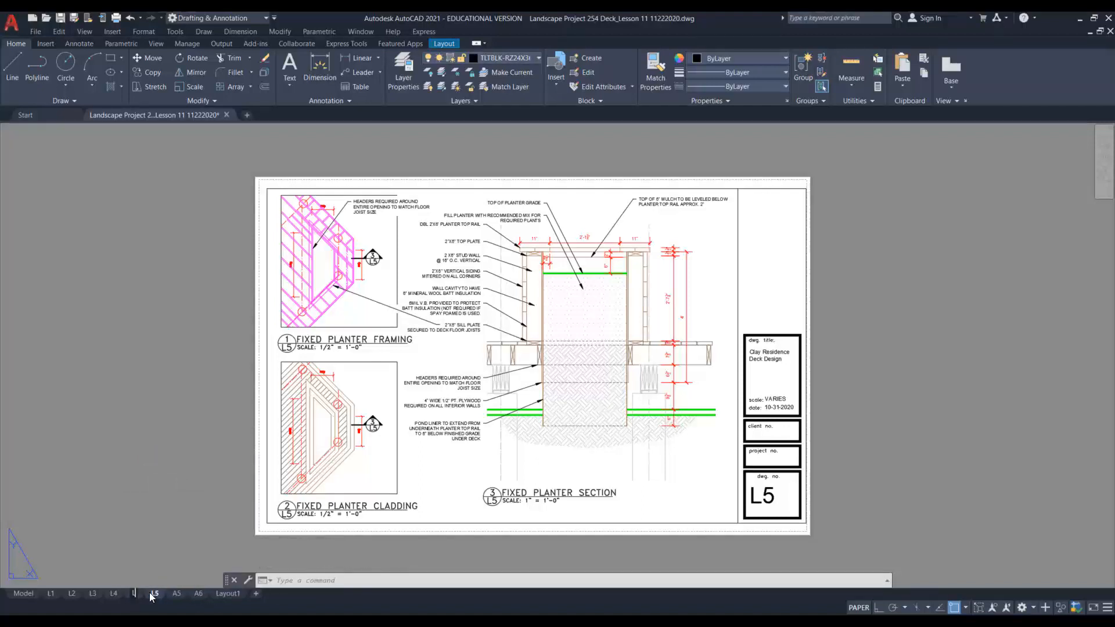
text(6)
click(157, 528)
click(147, 571)
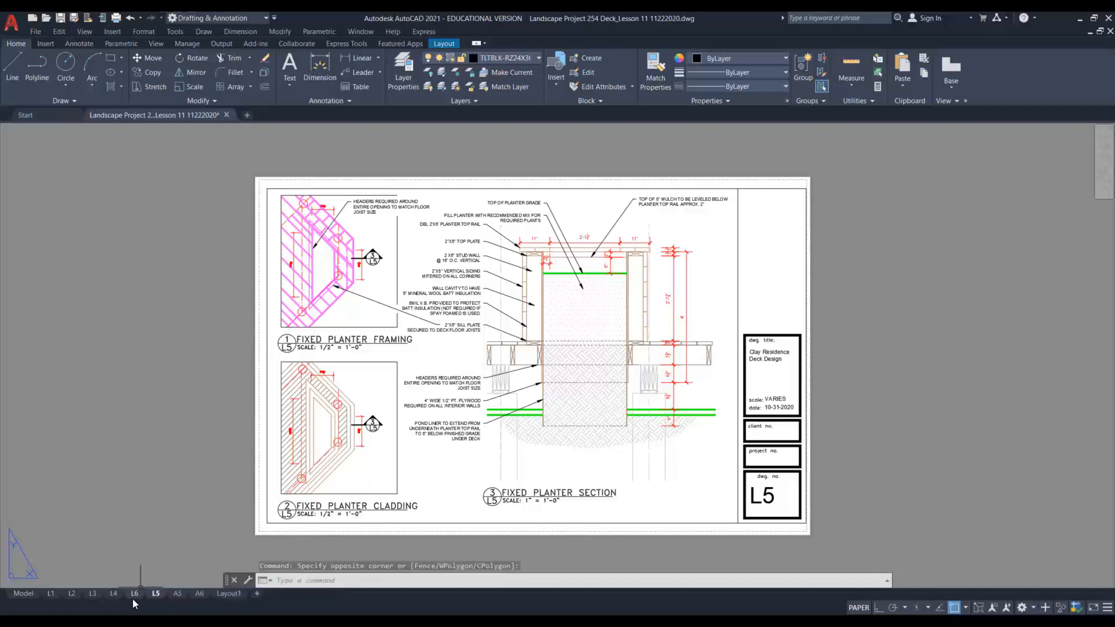
Step: Activate the L6 layout and reorder it to come directly after L5
click(134, 593)
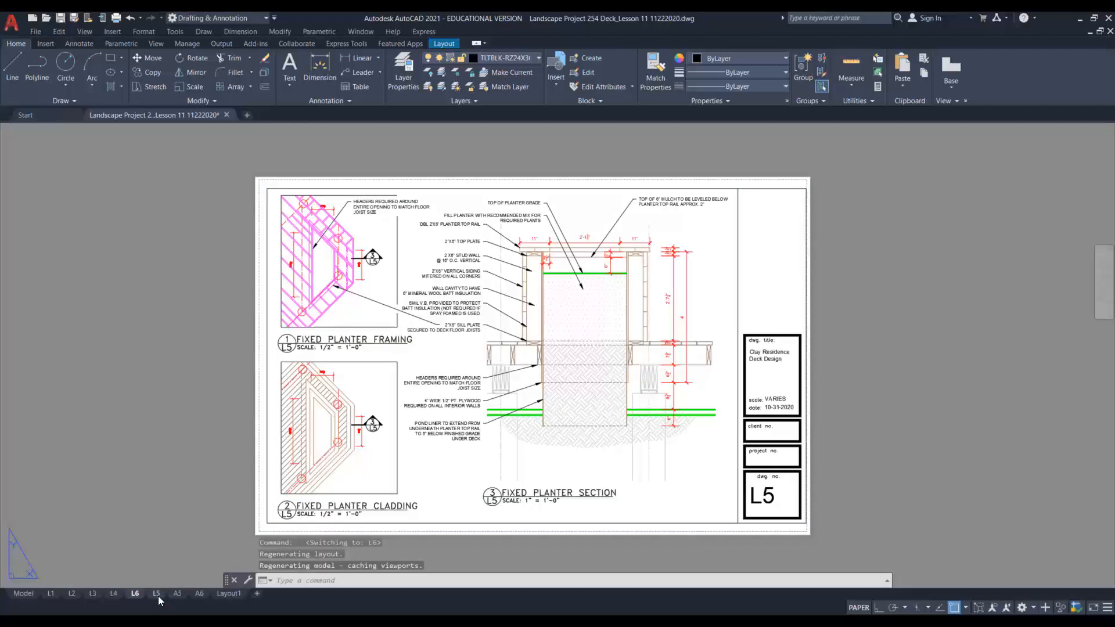
drag(137, 598, 165, 596)
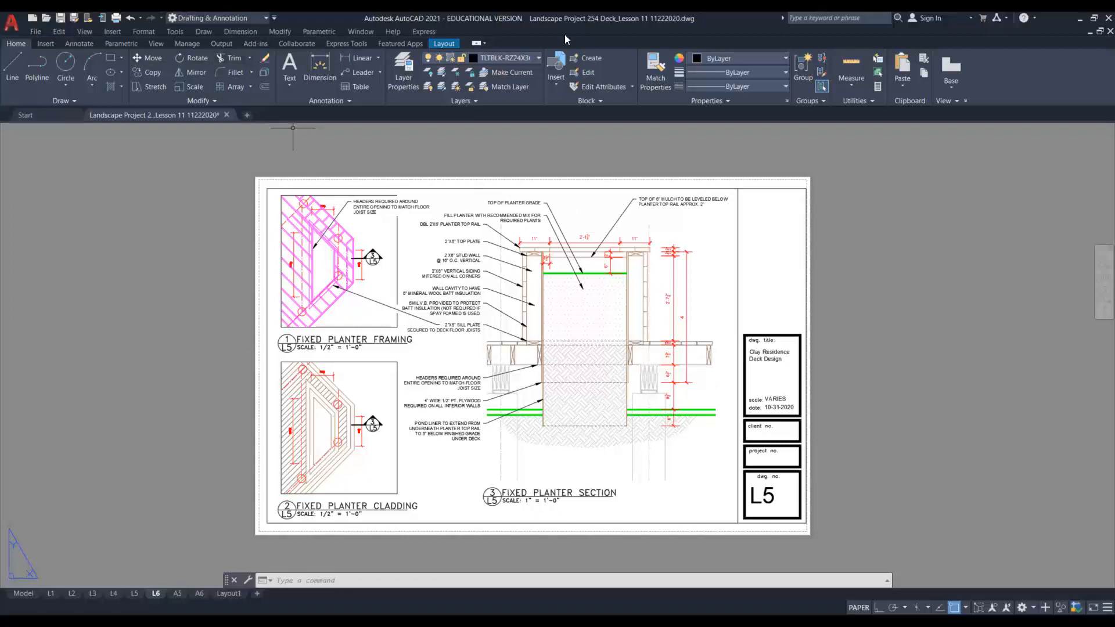
Step: Turn on the Viewport layer to display the viewport borders on the L6 sheet
click(539, 58)
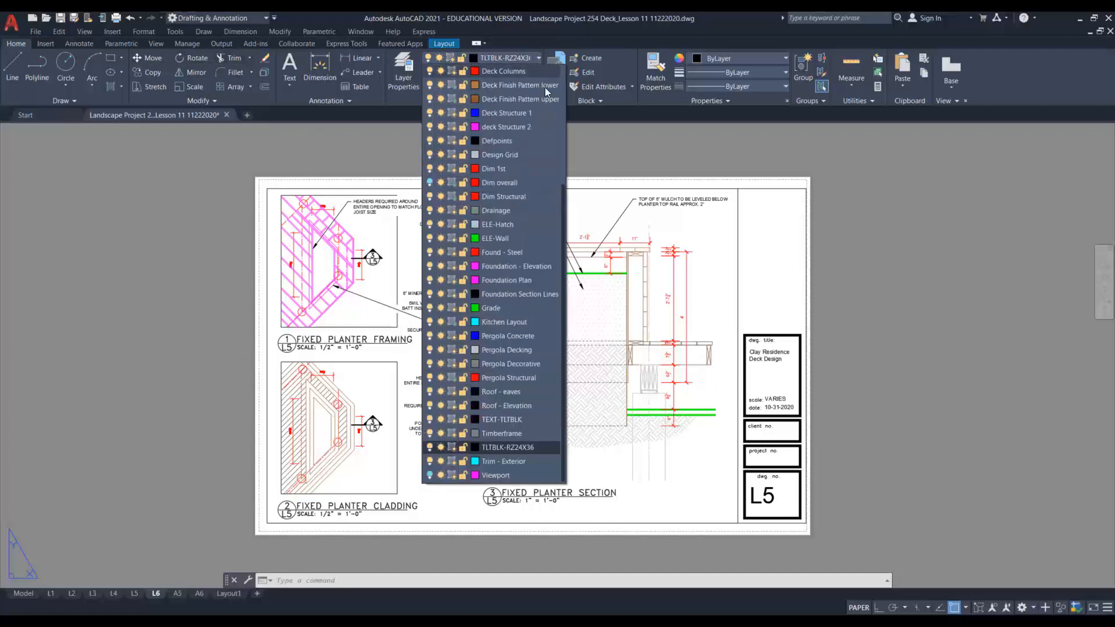
click(429, 475)
click(644, 501)
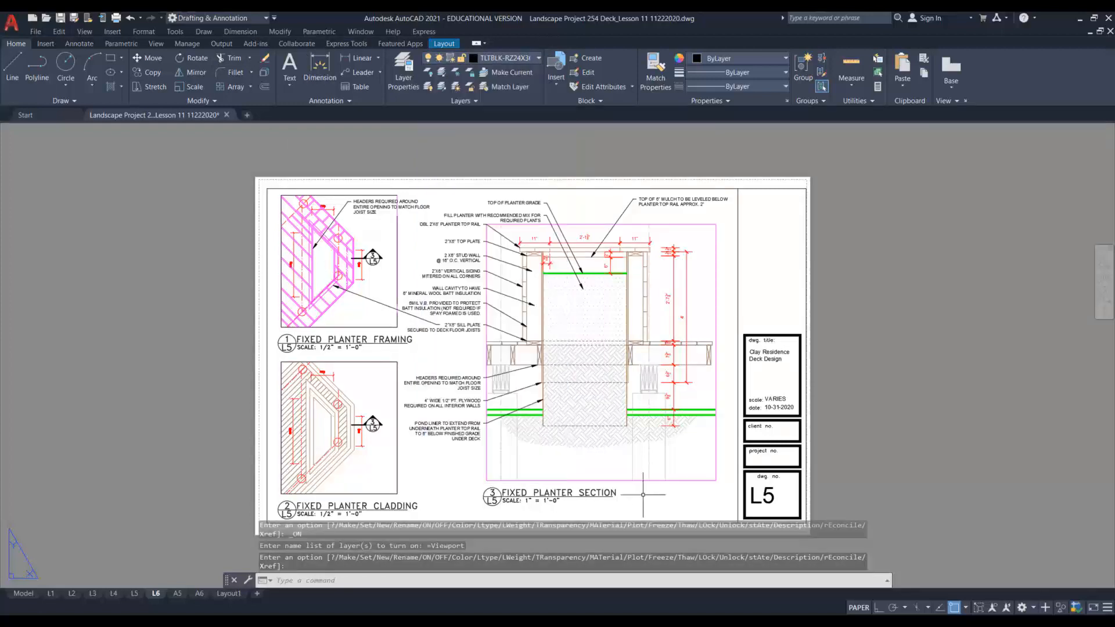
Step: Move all planter viewports, notes and detail titles off the sheet, beyond the title block's right side
click(149, 59)
click(270, 191)
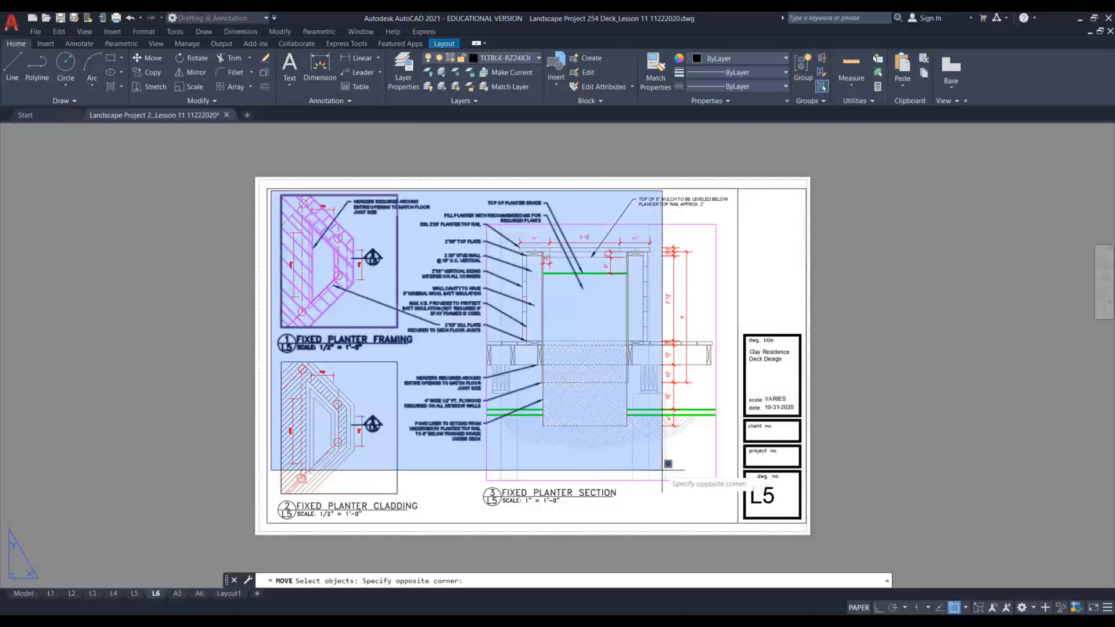
click(732, 519)
key(Return)
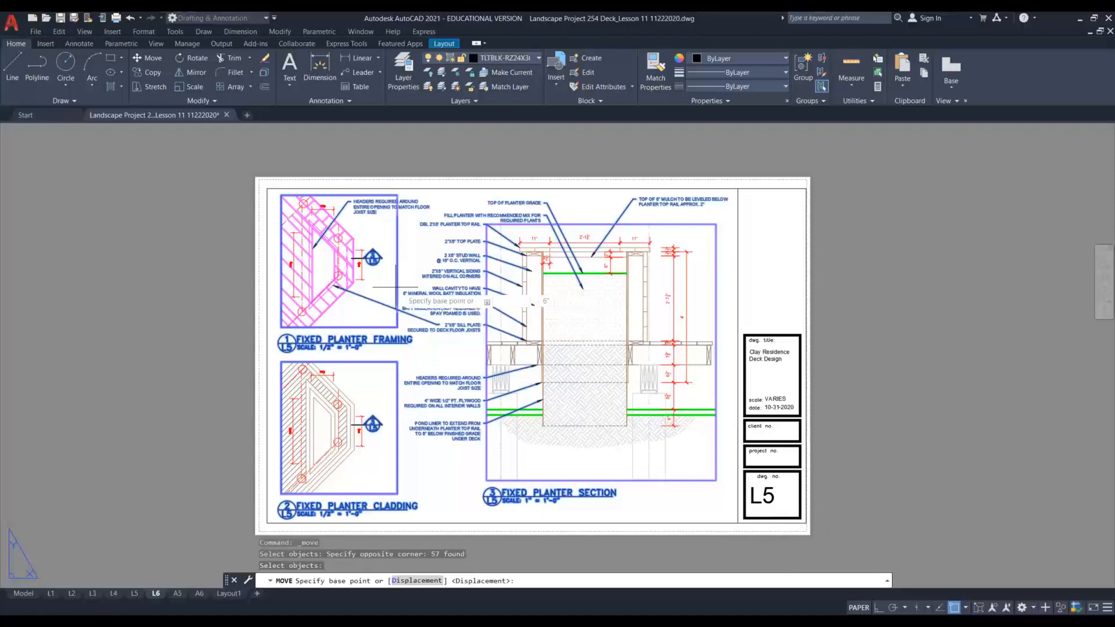
click(406, 295)
click(952, 288)
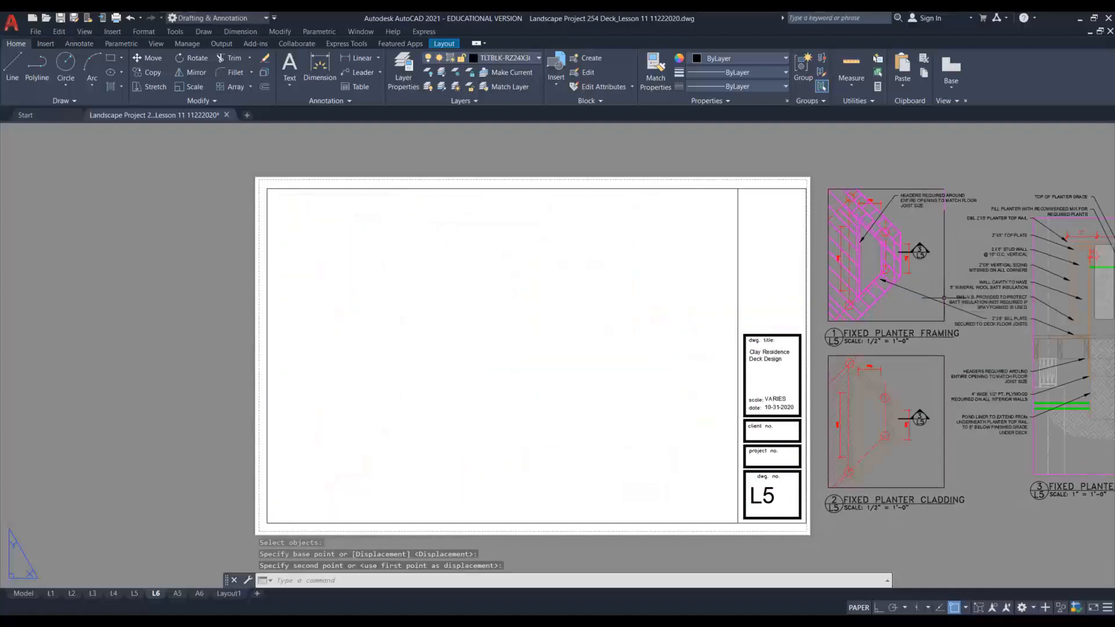
Step: Change the drawing number in the title block to L6
click(762, 495)
double_click(777, 493)
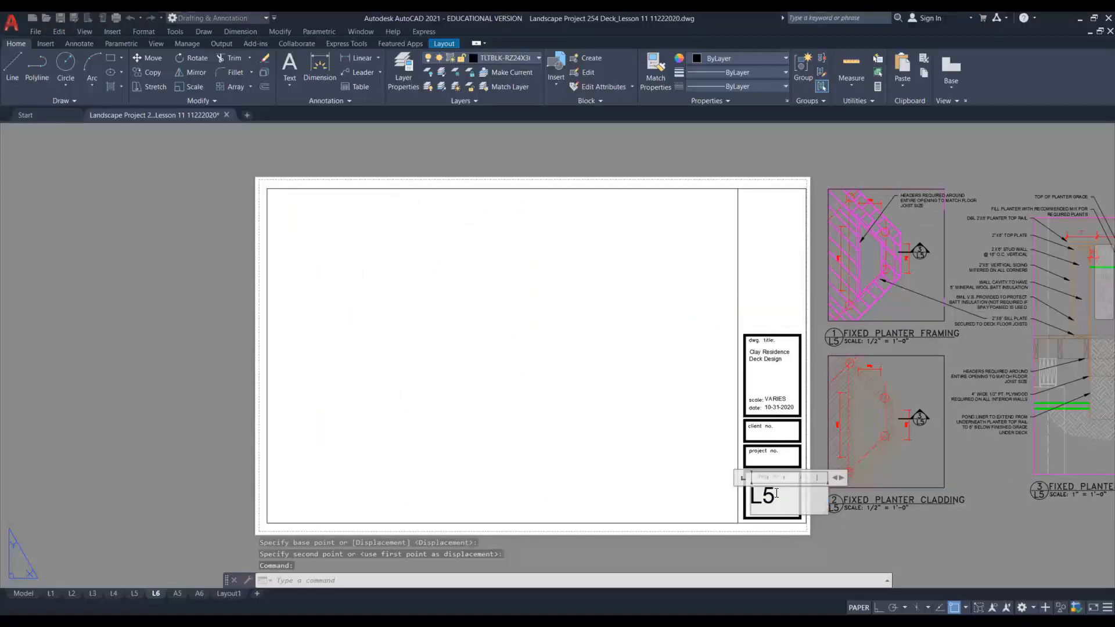
drag(776, 493, 766, 492)
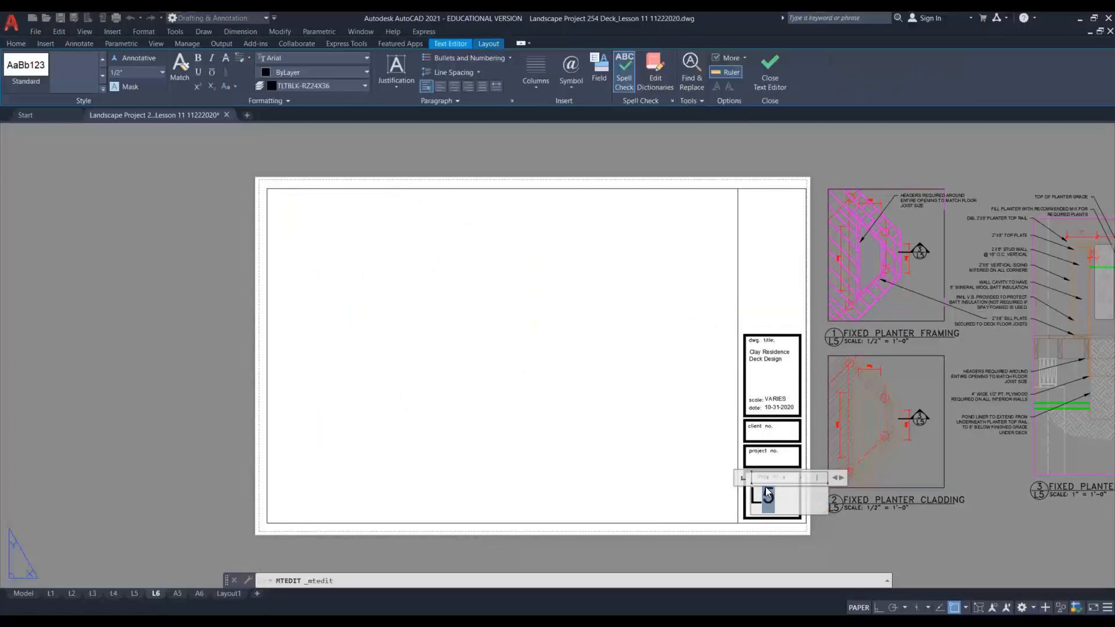
text(6)
click(686, 430)
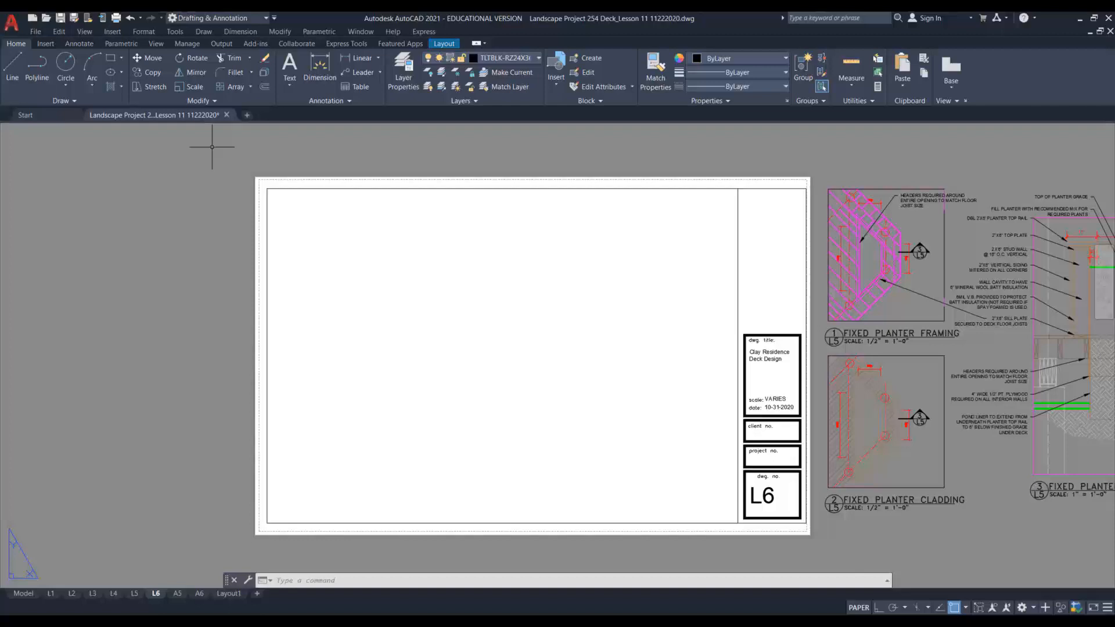
Step: Start attaching a PDF underlay using the file LAND 254 - ExteriorGuardsDetails_SB-7.pdf
click(112, 32)
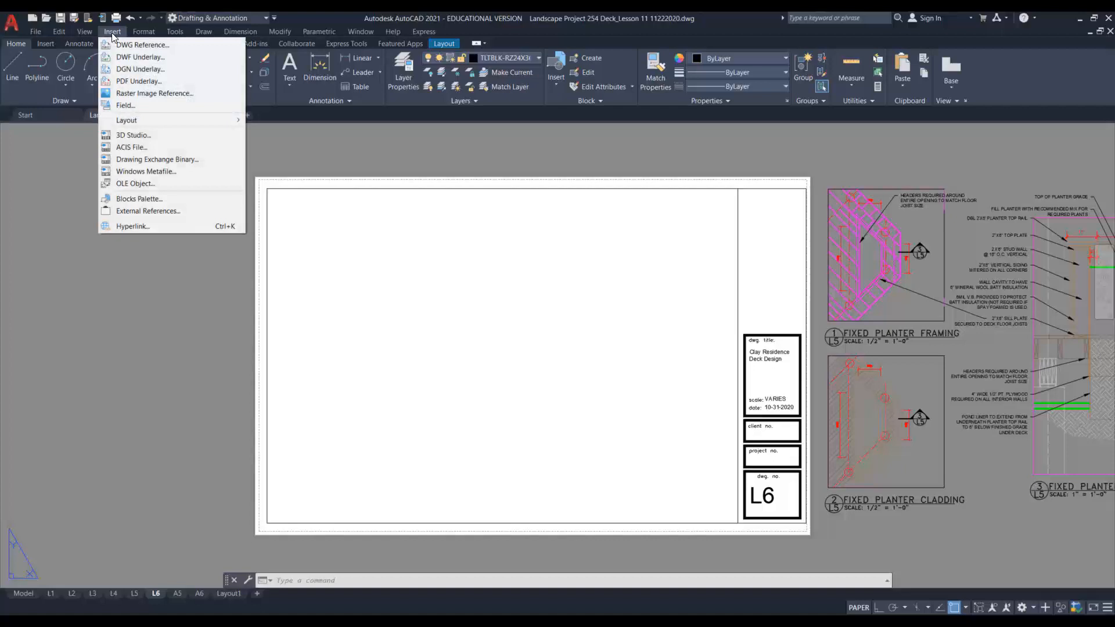
click(140, 82)
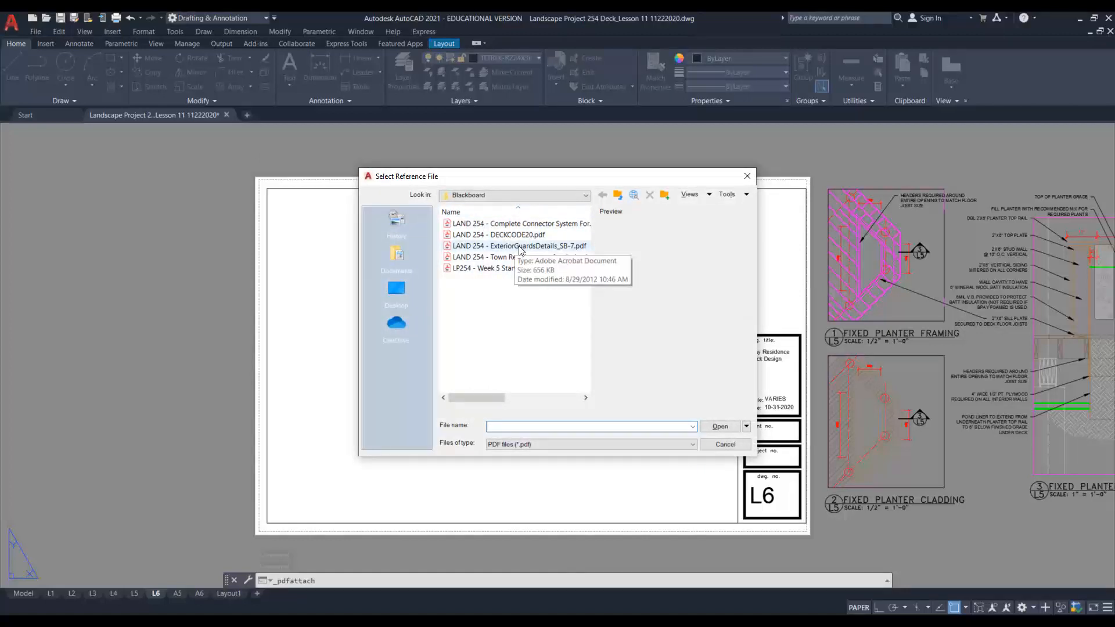
click(518, 248)
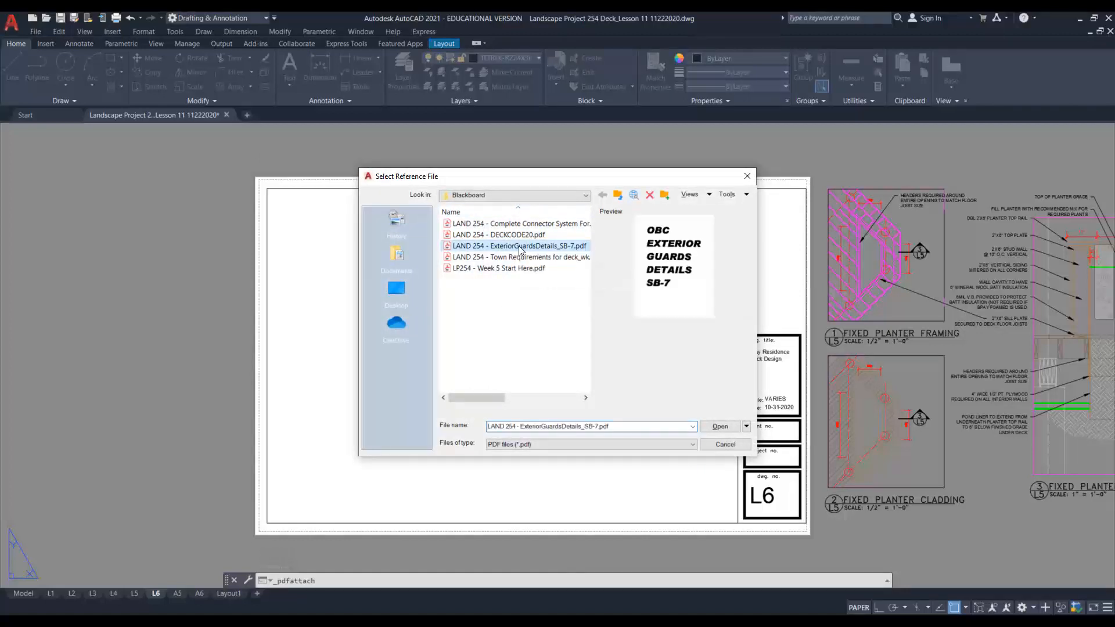
click(720, 429)
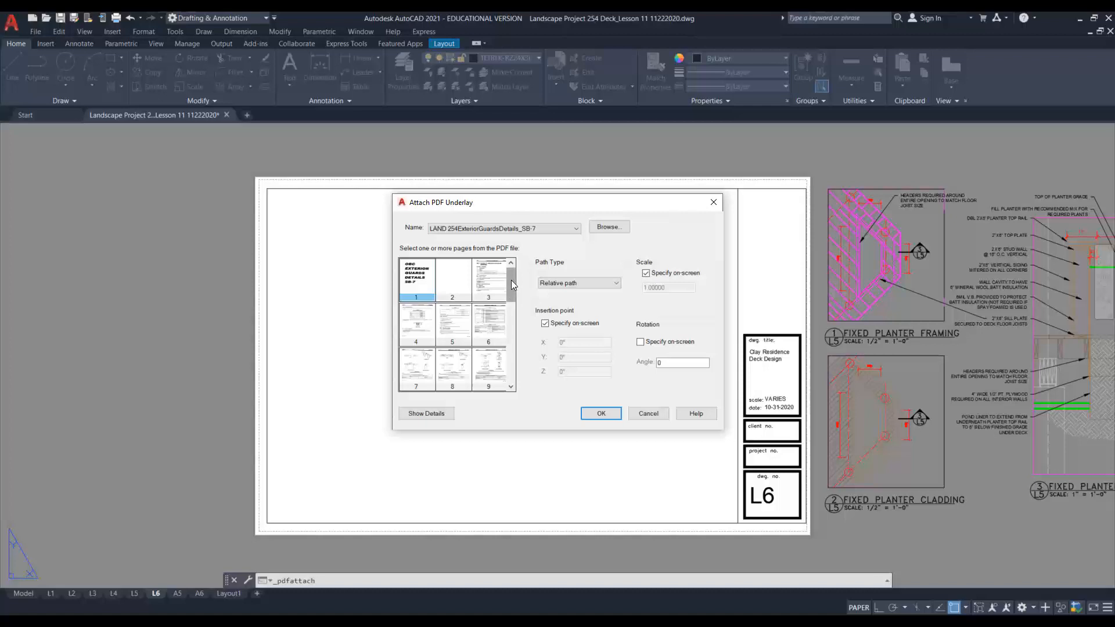
Step: Attach page 7 of the PDF at the lower-left corner of the sheet's inner border, with scale factor 1
drag(511, 280, 511, 288)
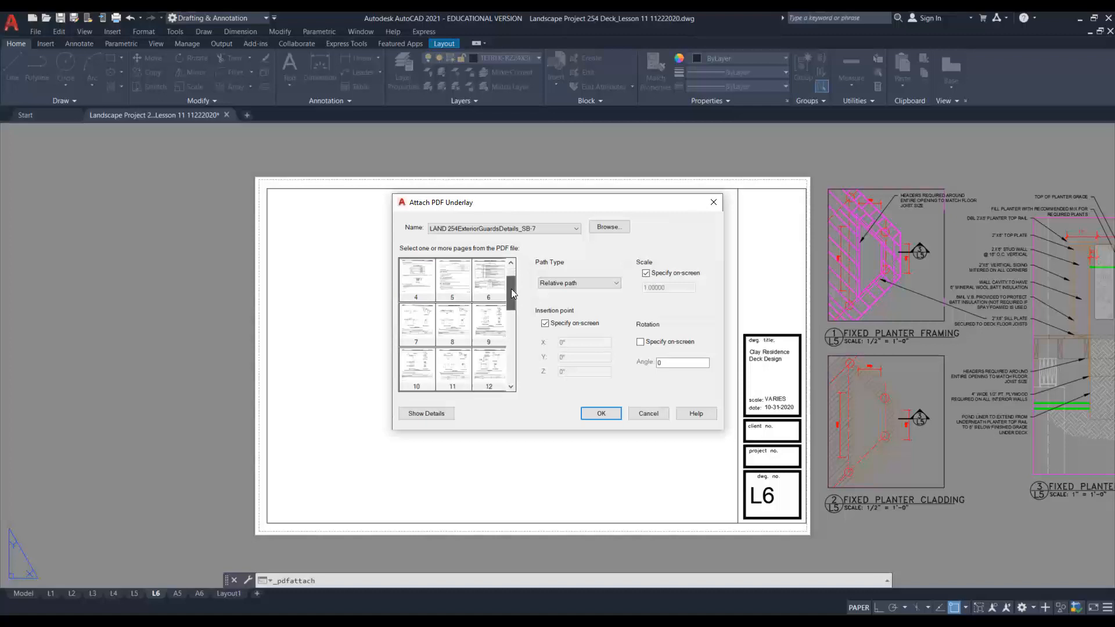
click(454, 328)
click(426, 314)
scroll(439, 302, up, 1)
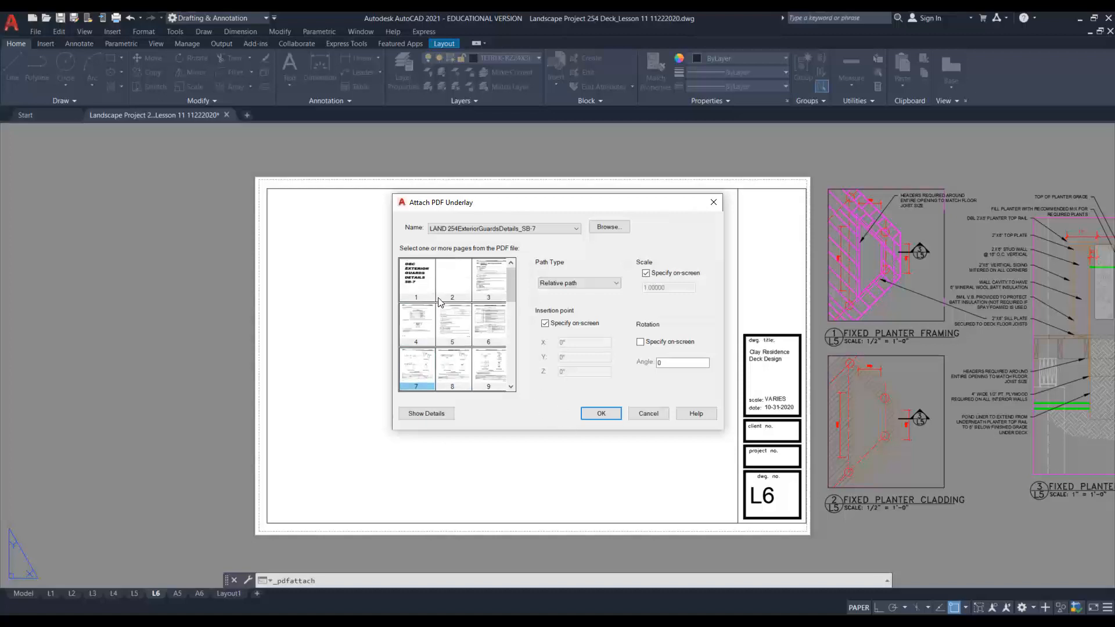
click(601, 414)
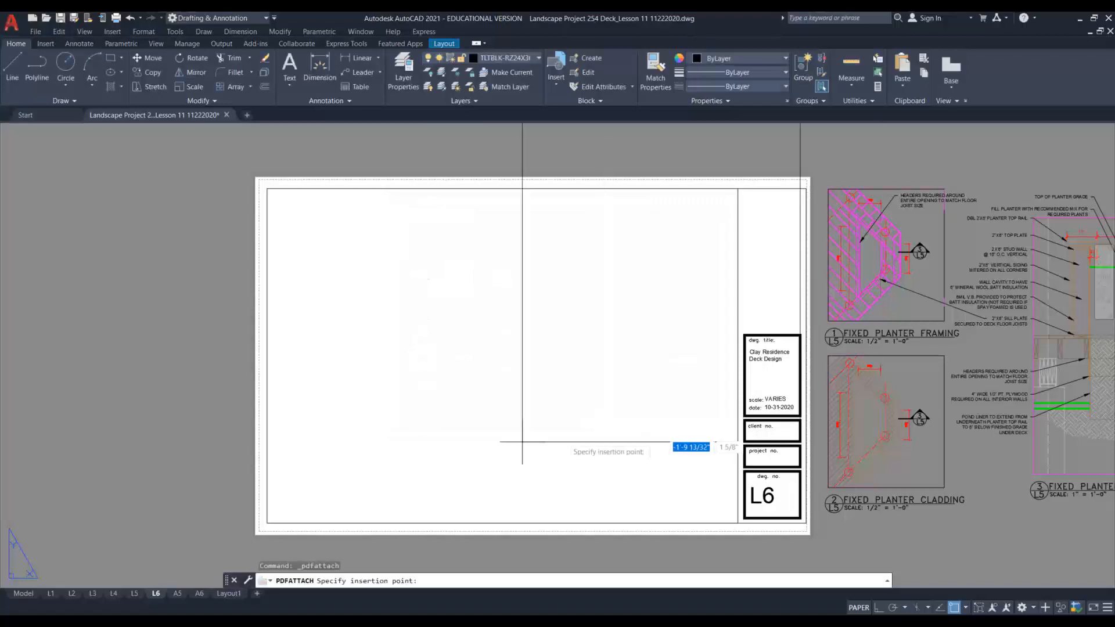
click(267, 523)
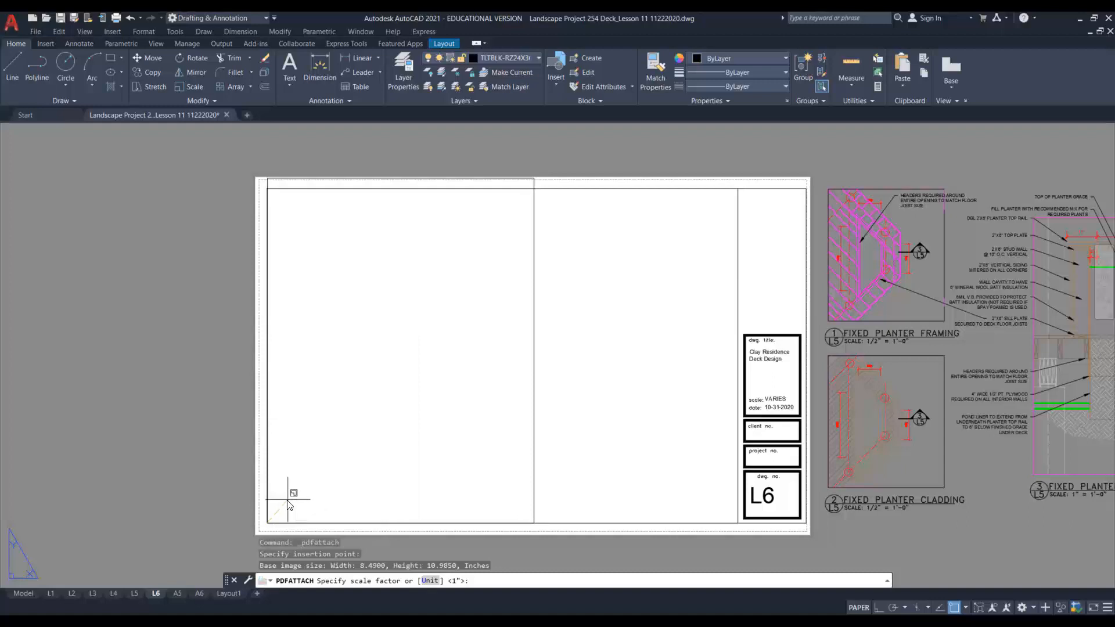
key(Return)
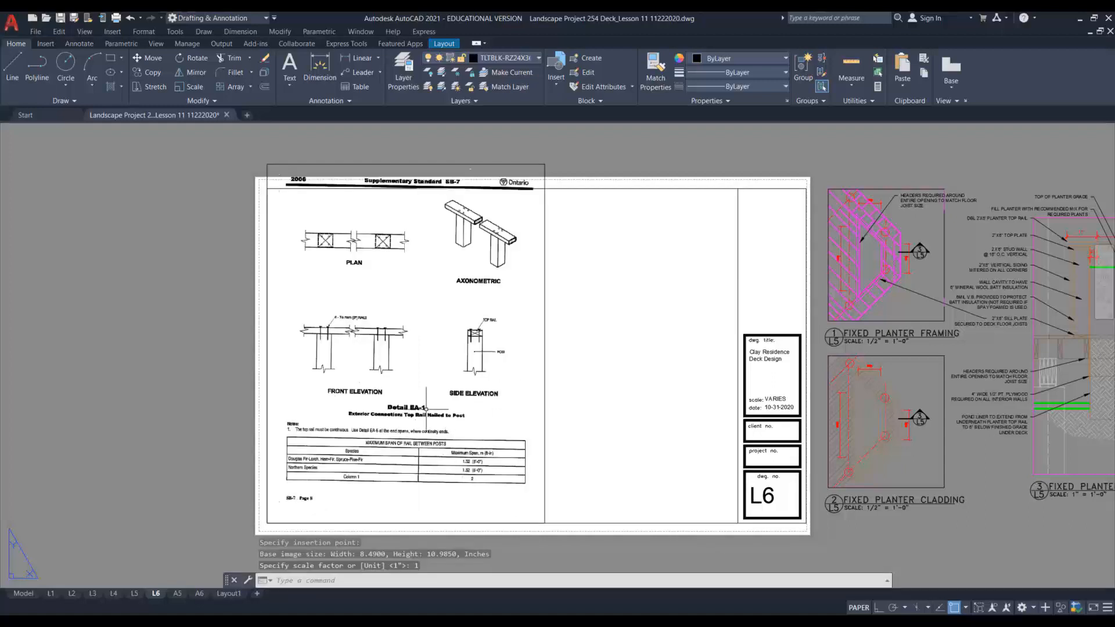
Step: Scale the attached PDF page by a factor of .75 from its lower-left corner
click(546, 327)
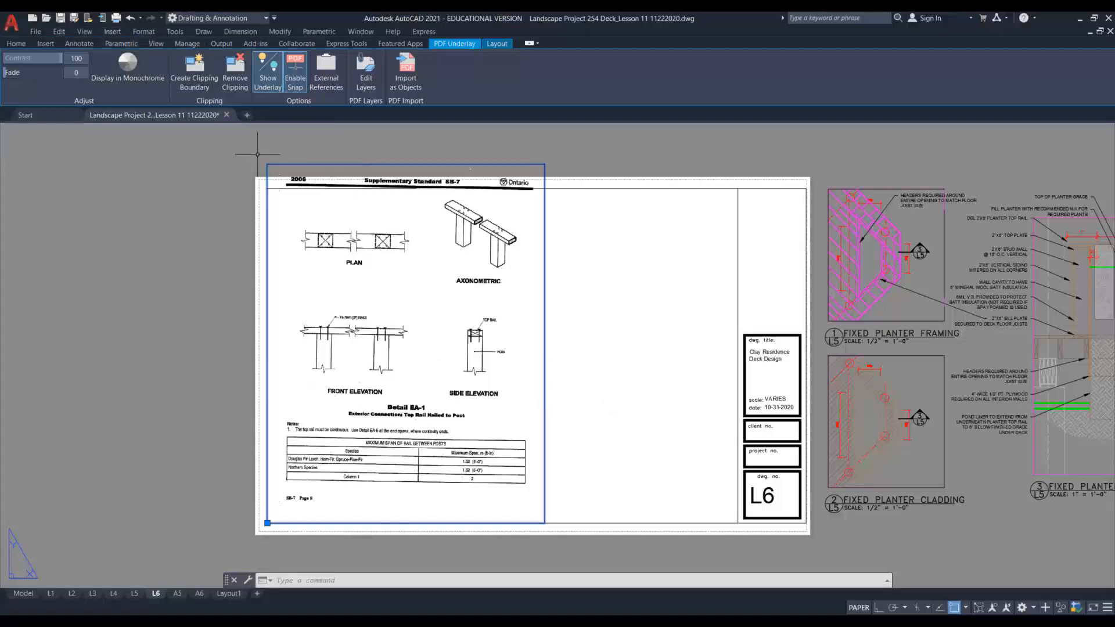
click(15, 43)
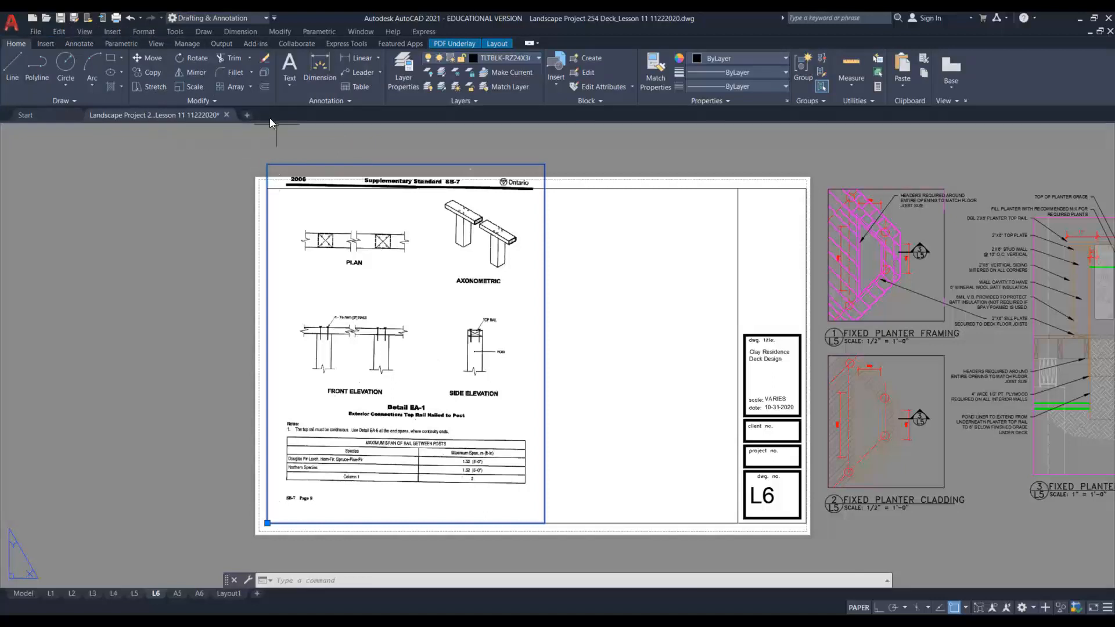
click(194, 86)
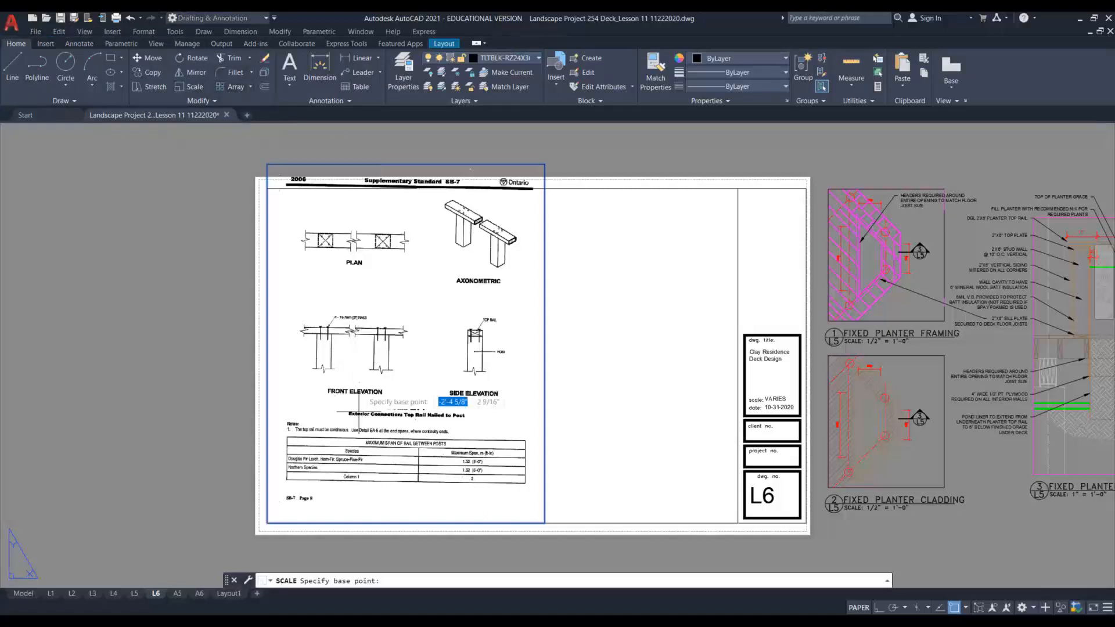
click(267, 523)
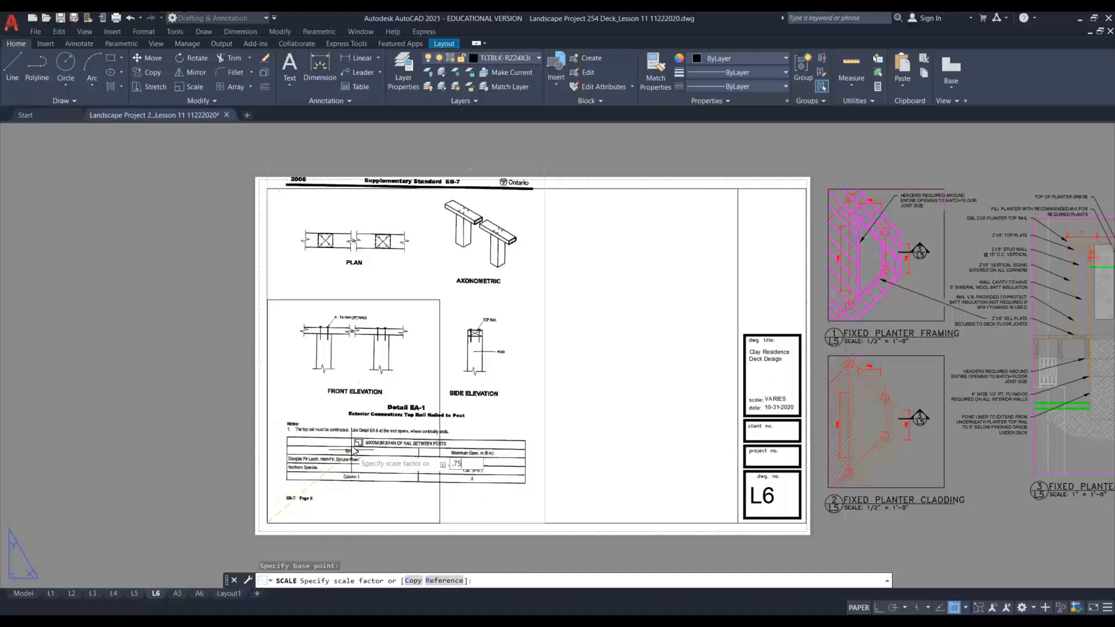
key(Return)
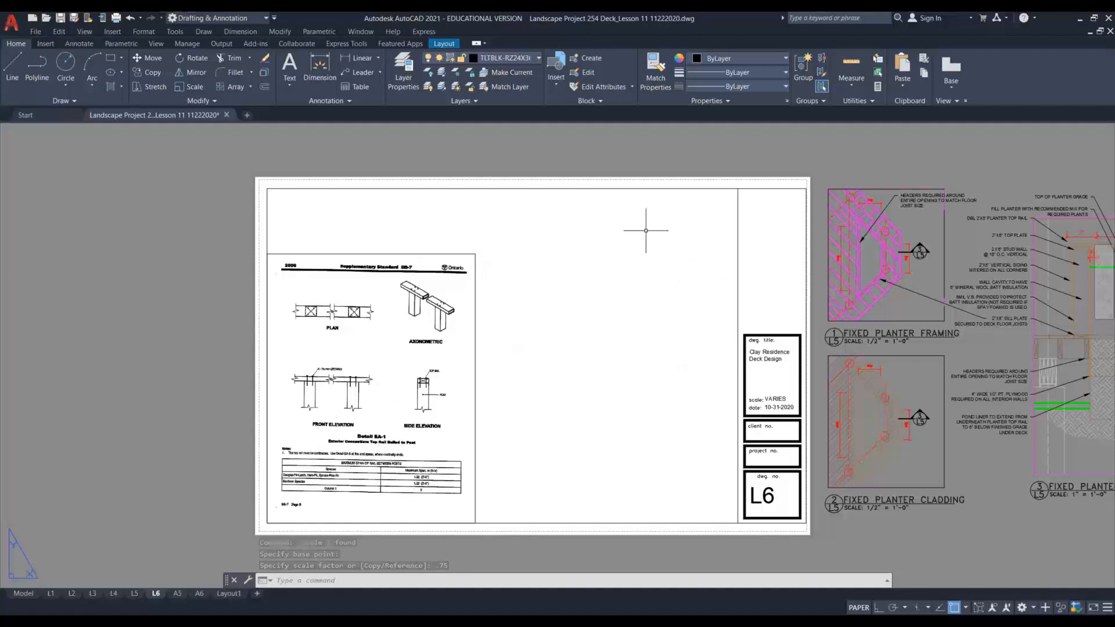
click(472, 253)
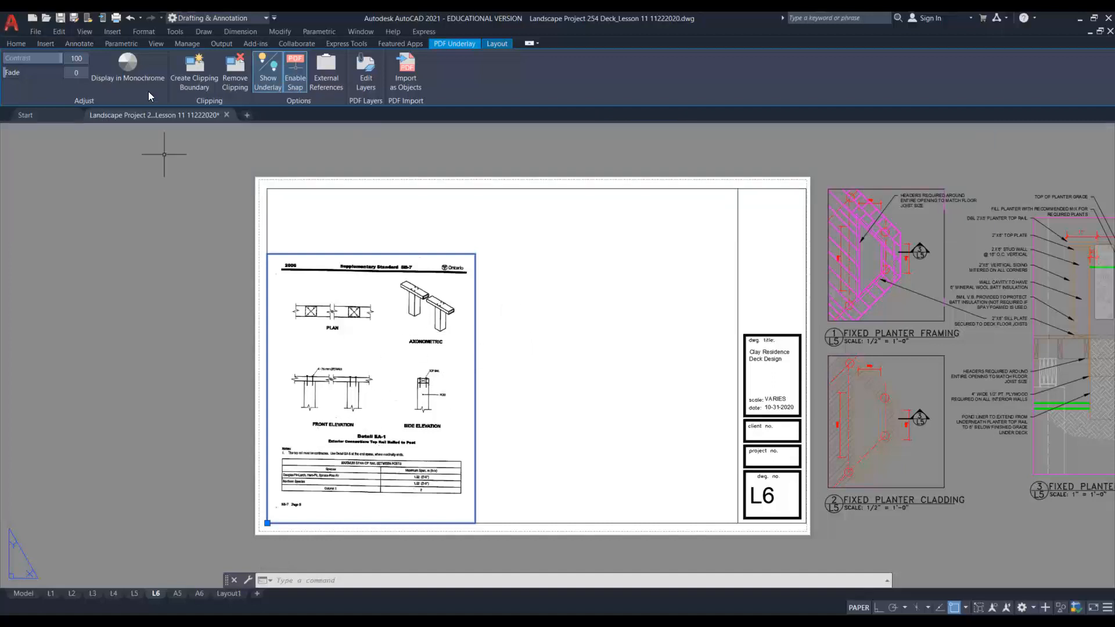
key(Escape)
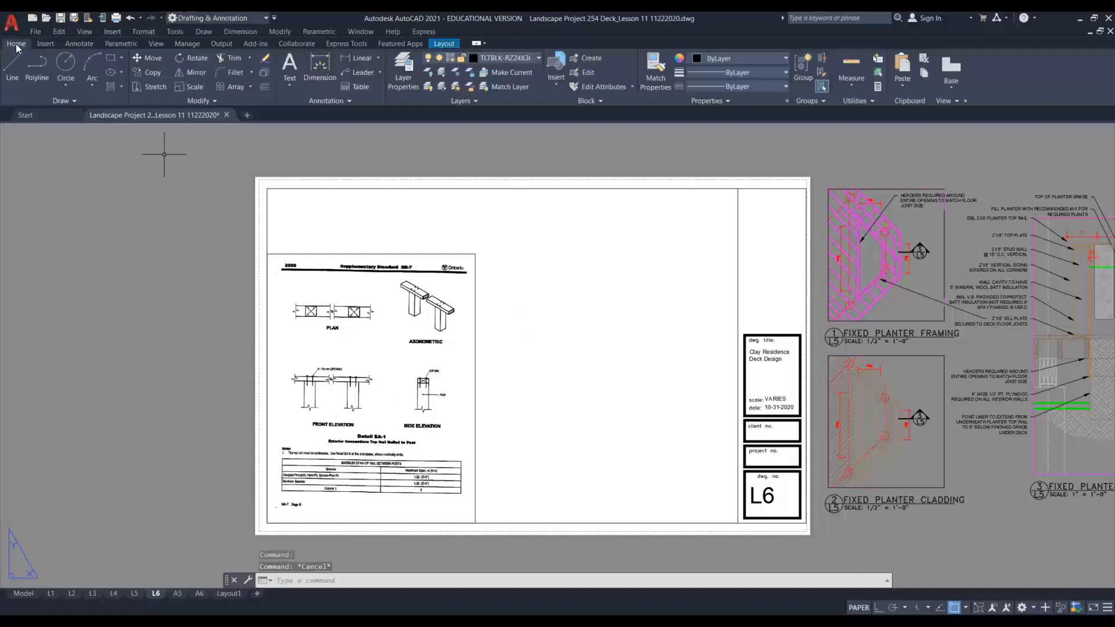
click(389, 254)
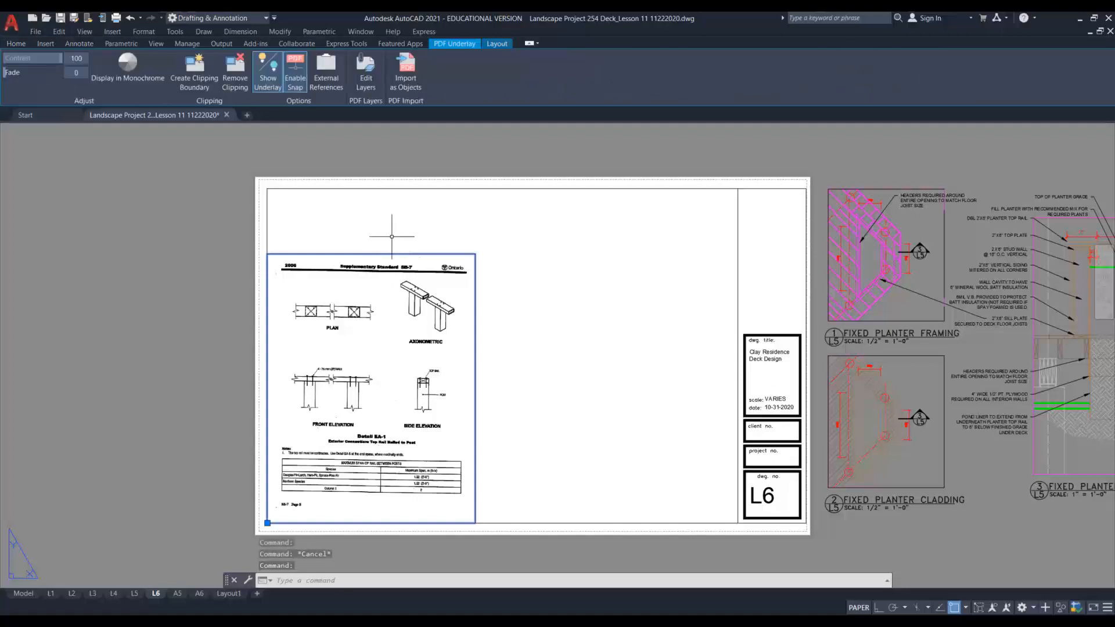
right_click(392, 238)
click(290, 524)
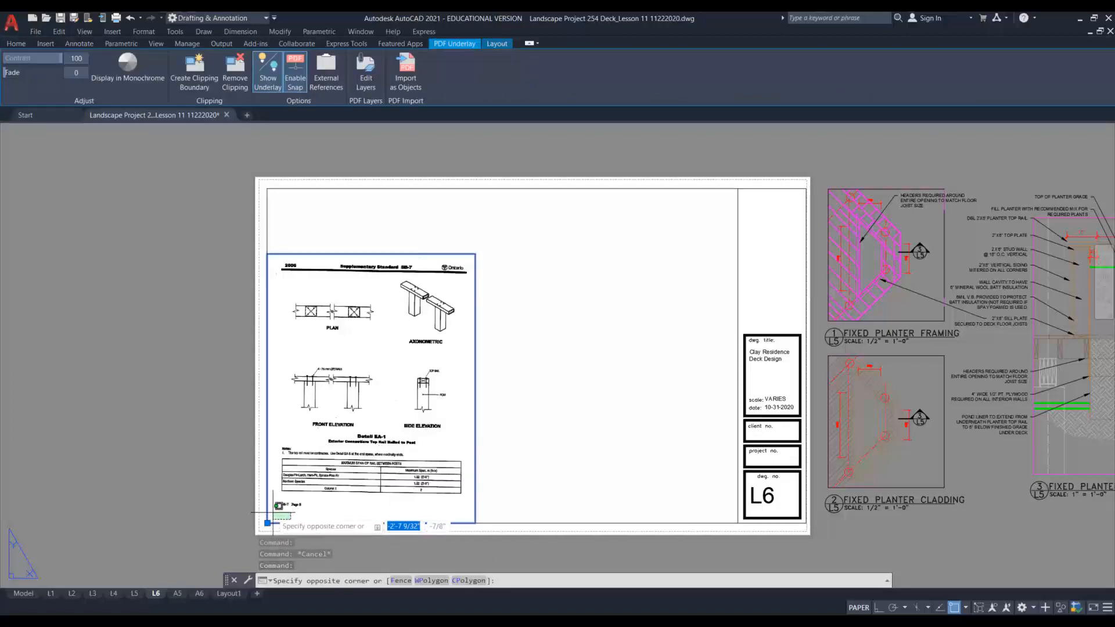
key(Escape)
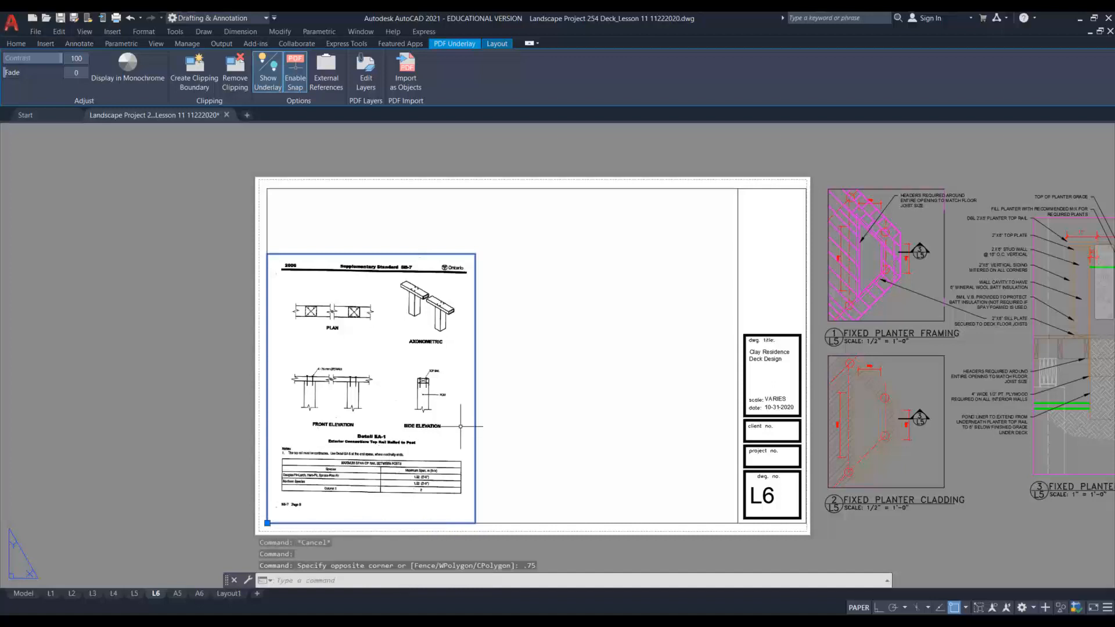
Step: Reduce the page 7 underlay with Scale, using the sheet border's lower-left corner as base point and a factor of .75
key(Escape)
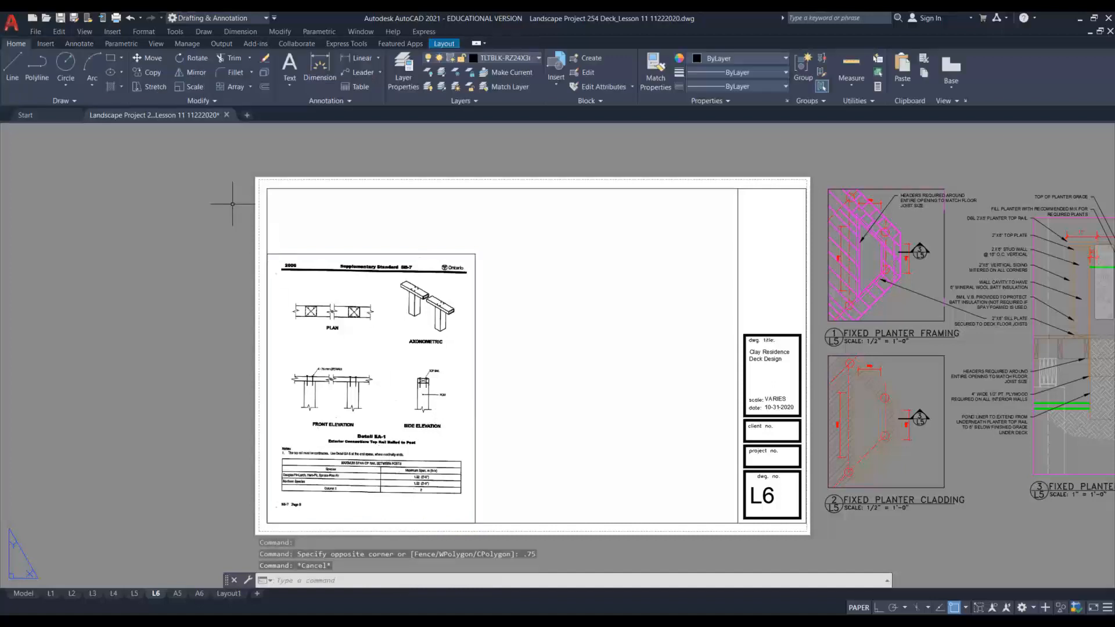
click(188, 87)
click(354, 254)
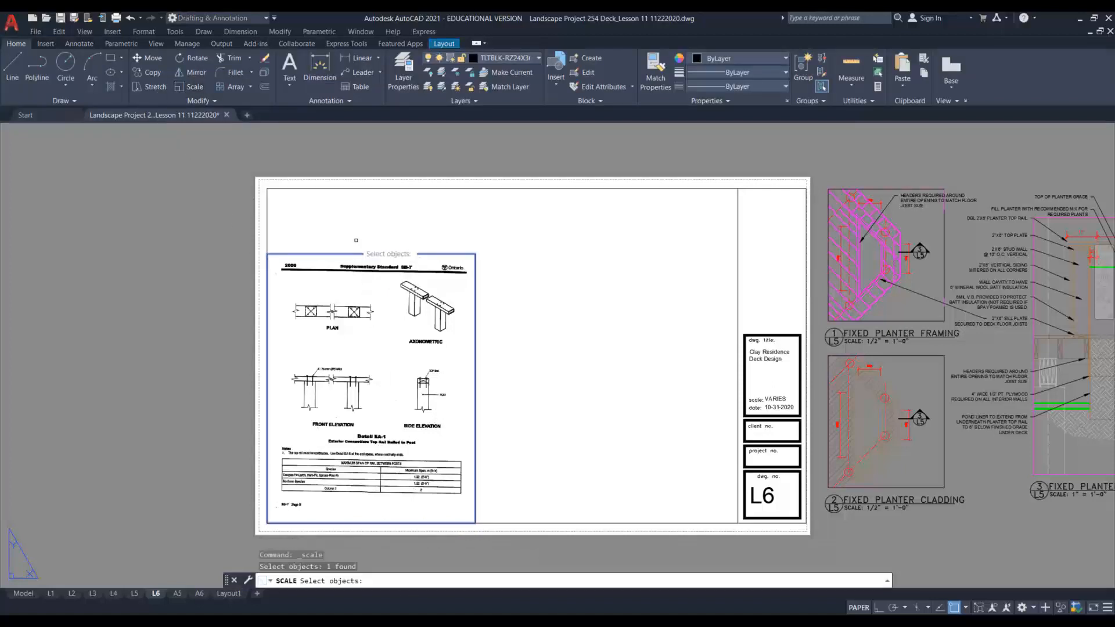
key(Return)
click(268, 522)
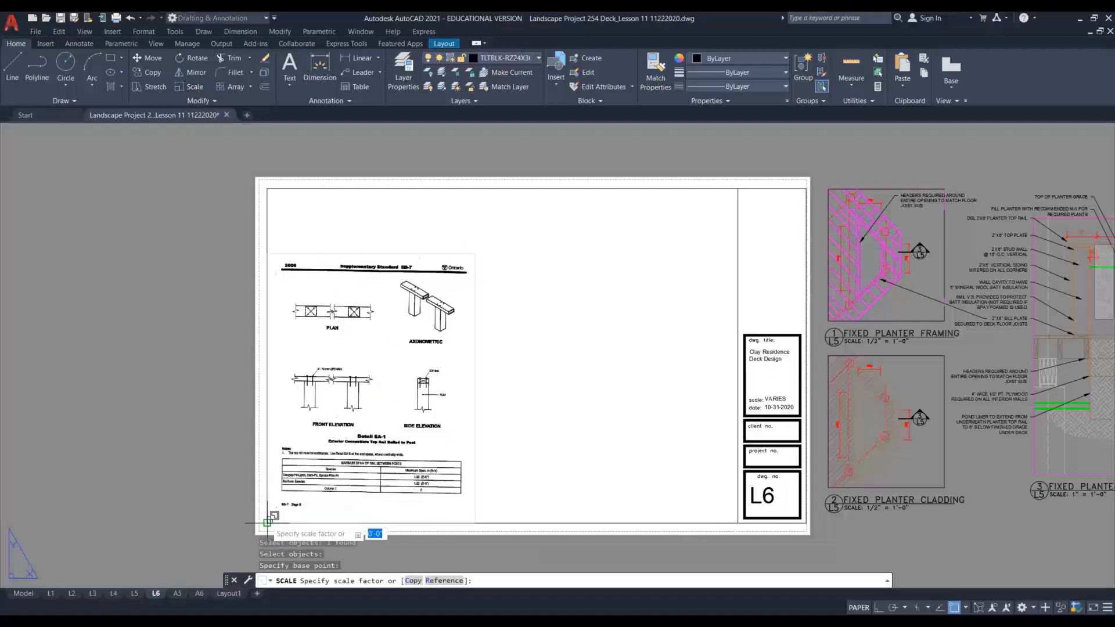
text(.75)
key(Return)
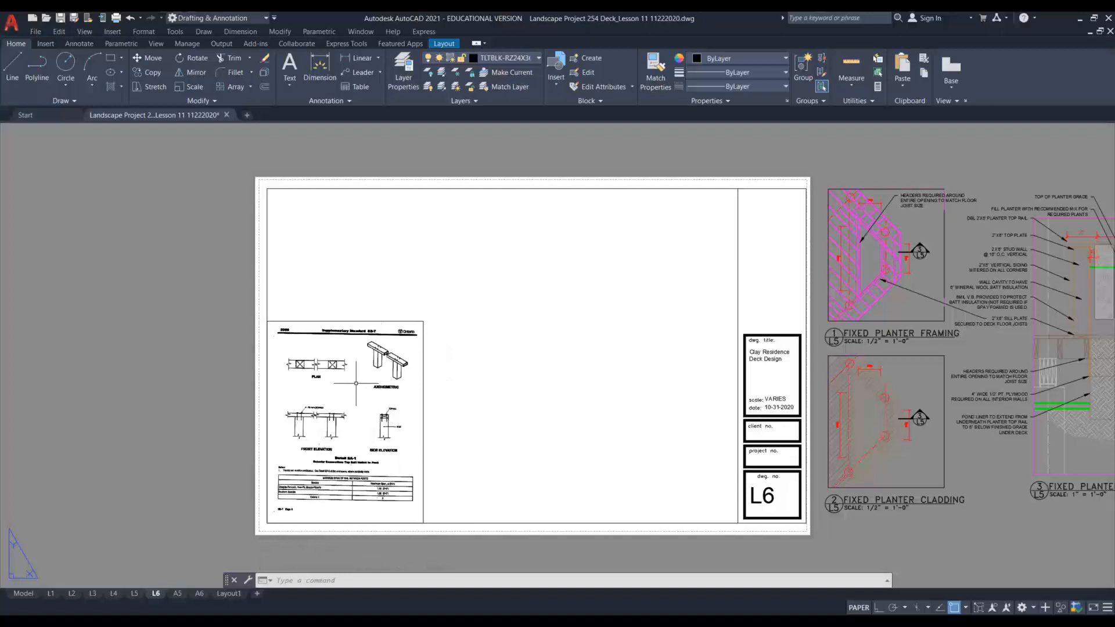
click(335, 319)
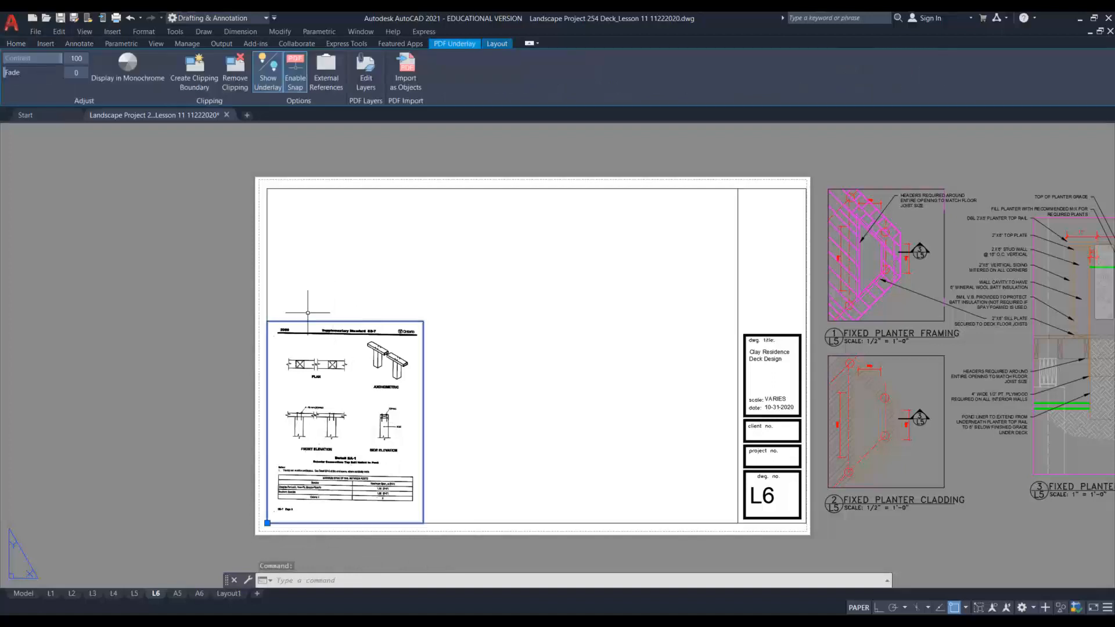
key(Escape)
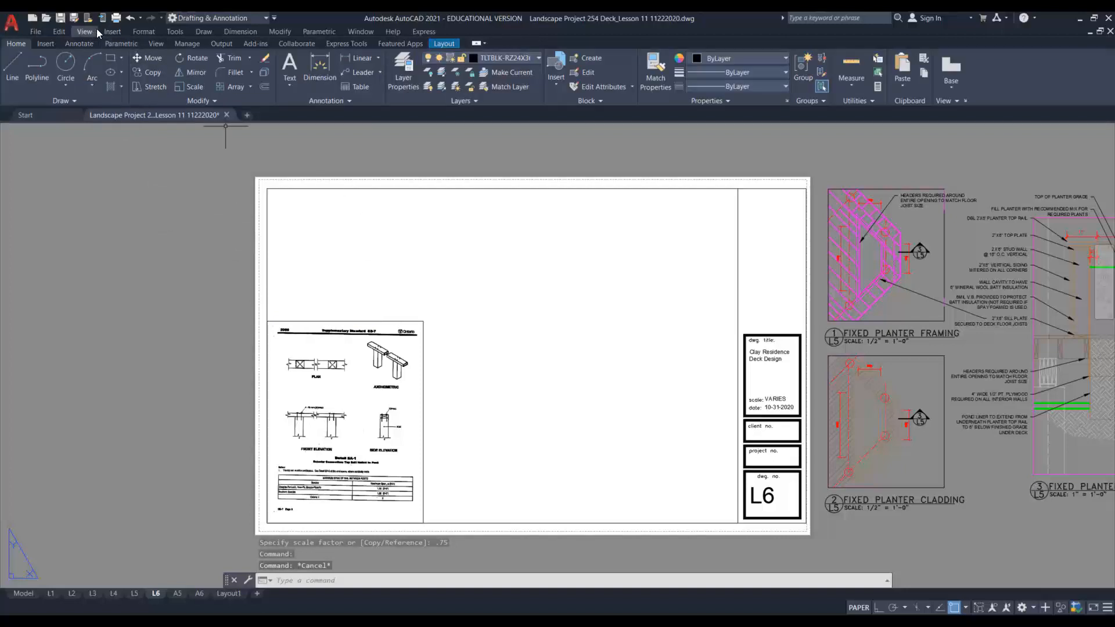
Step: Attach page 13 of LAND 254 - ExteriorGuardsDetails_SB-7.pdf as an underlay at the first page's lower-right corner, setting its scale freehand
click(114, 32)
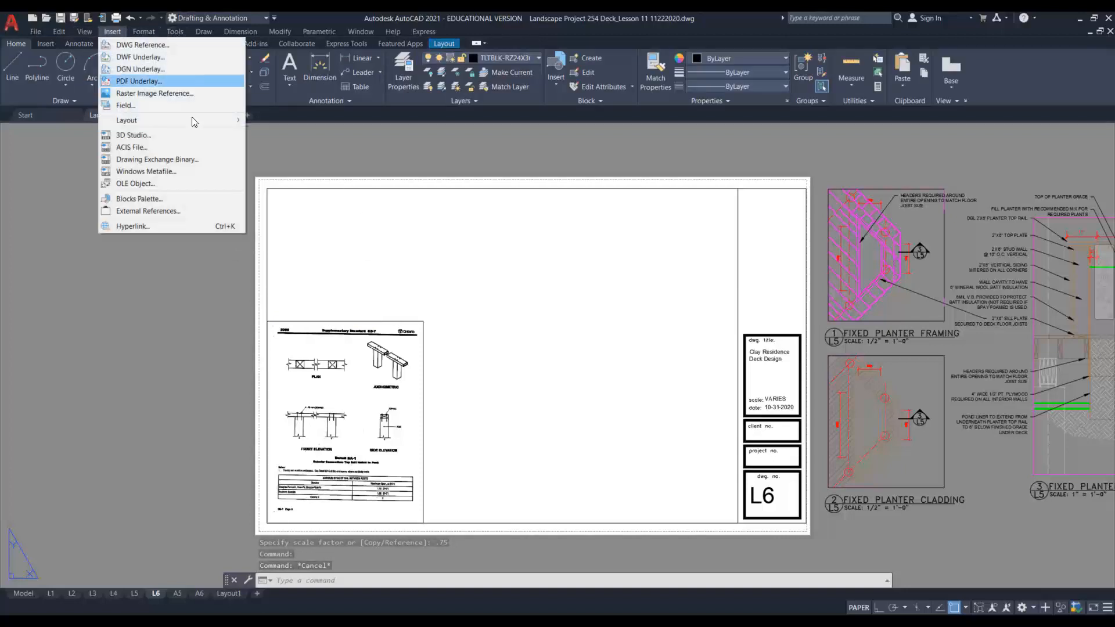
click(147, 82)
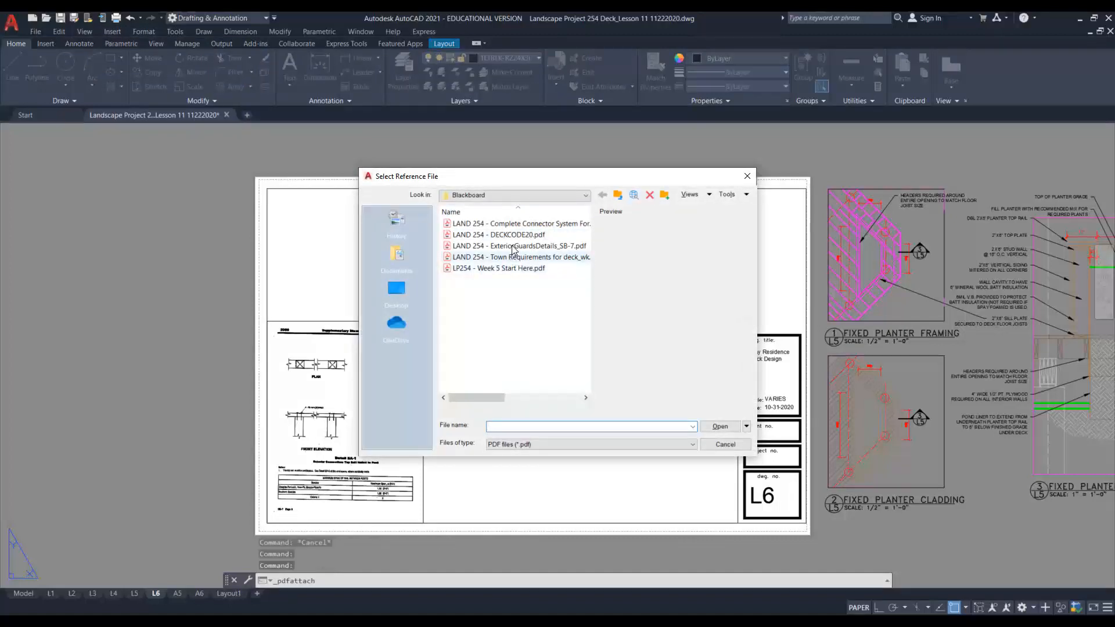
click(504, 247)
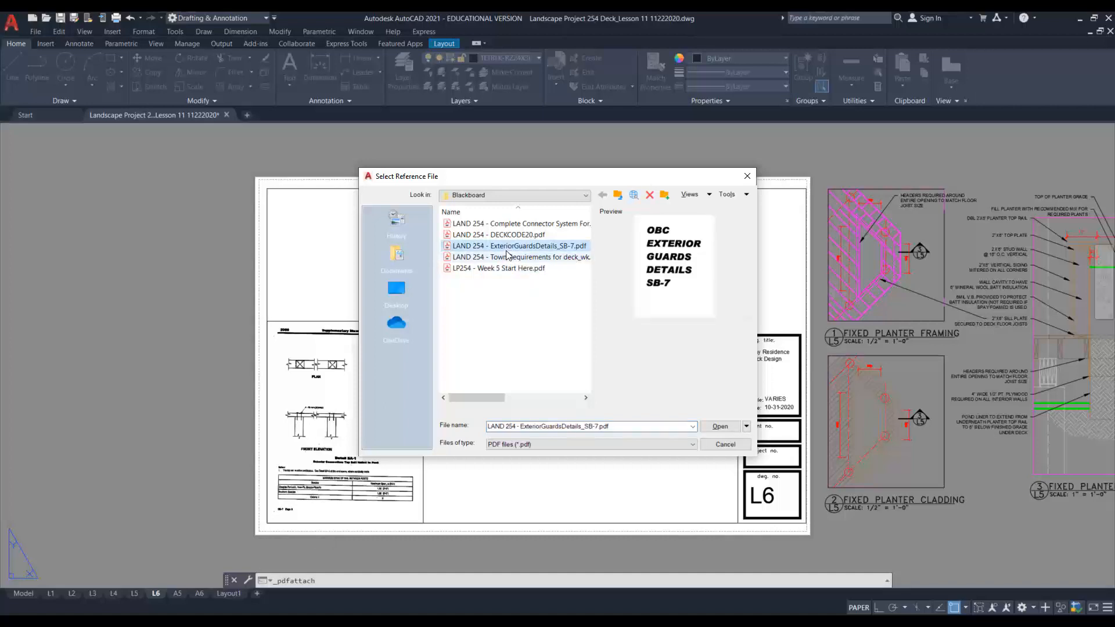
click(720, 428)
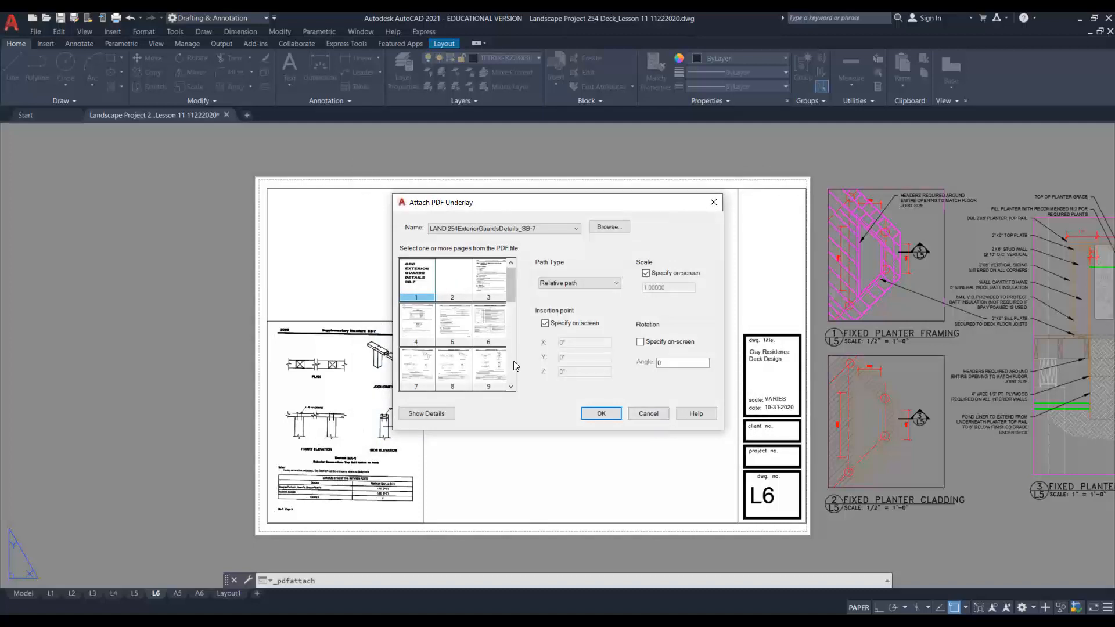
scroll(514, 361, down, 2)
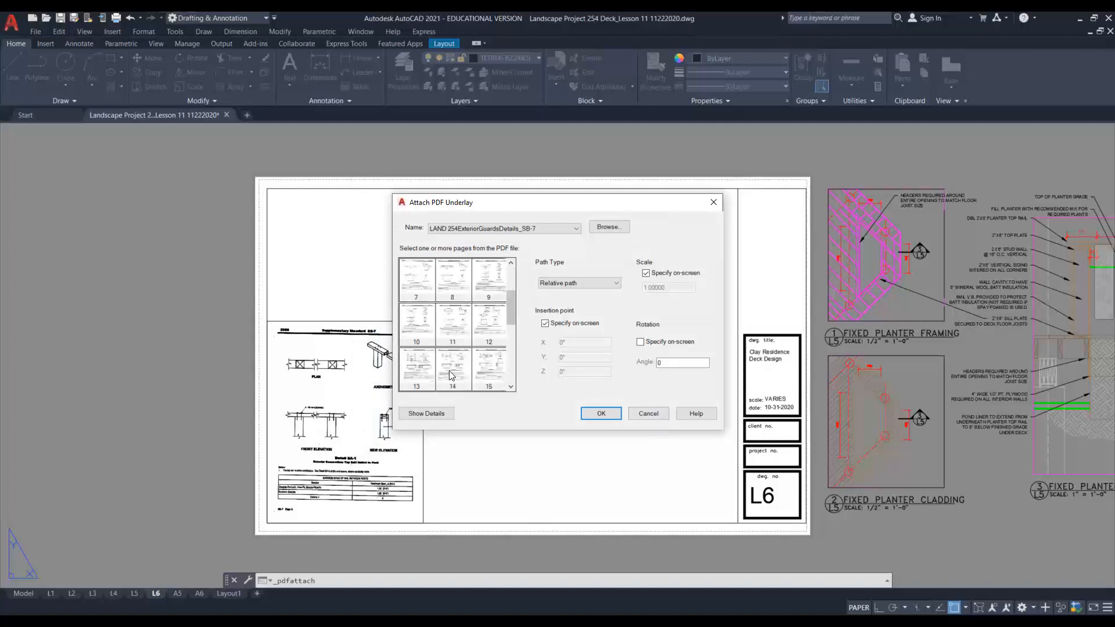
click(416, 372)
click(598, 414)
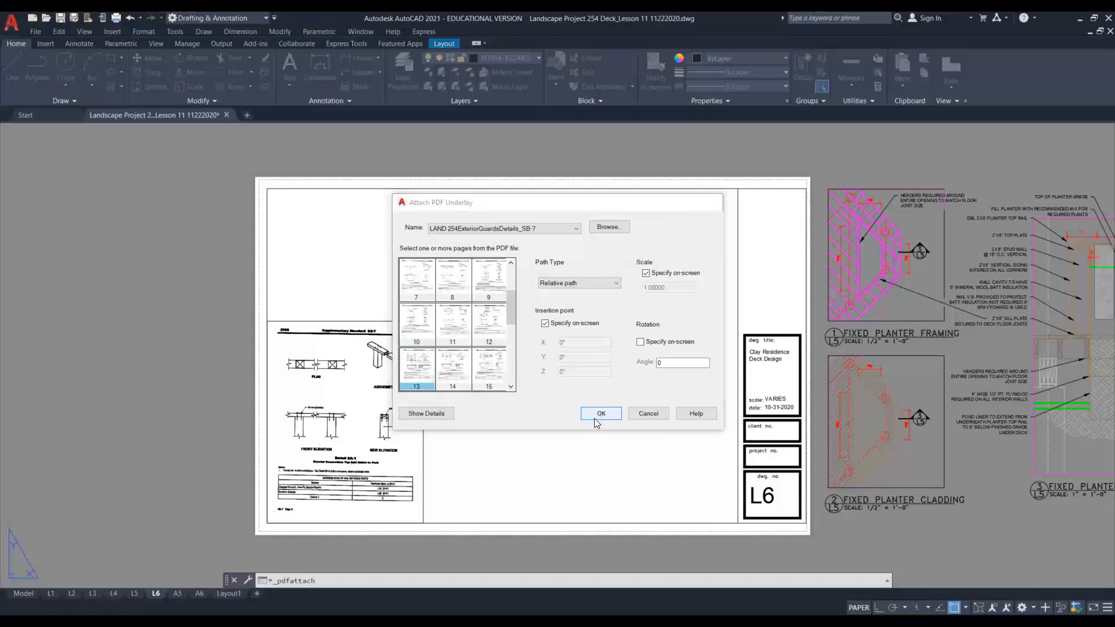
click(424, 523)
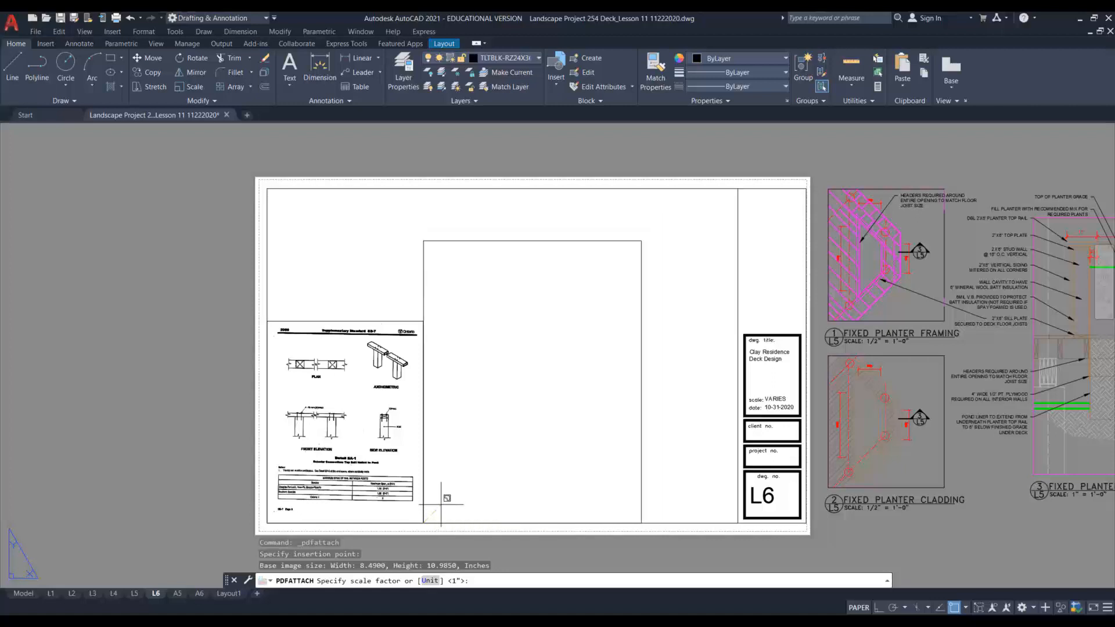
click(512, 492)
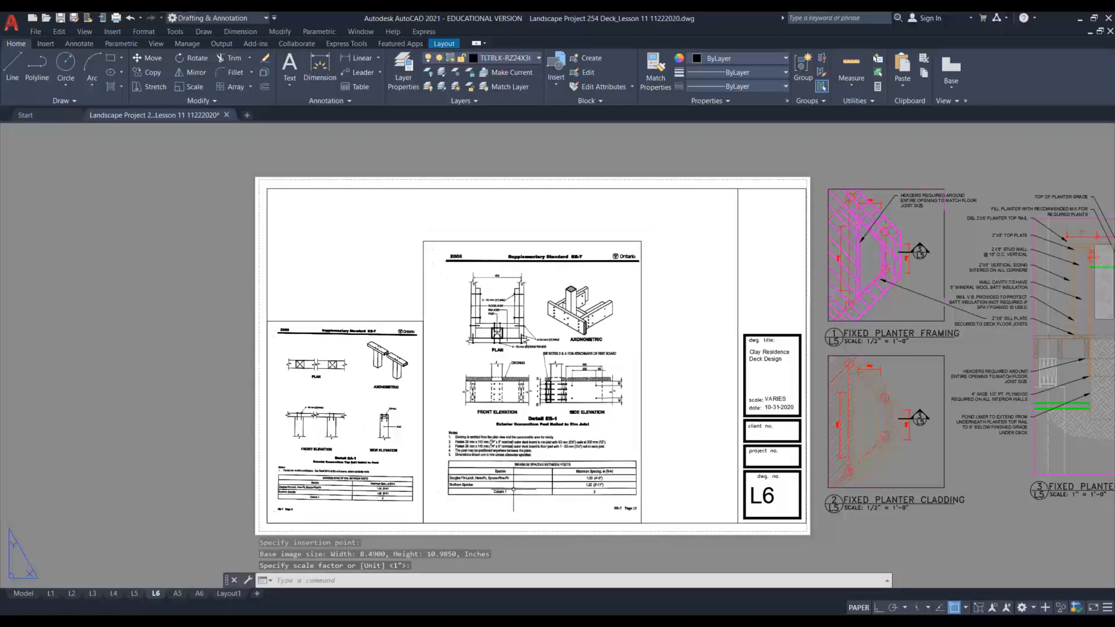
Step: Scale the page 13 underlay by reference from its lower-left corner so its height matches the first page
click(192, 86)
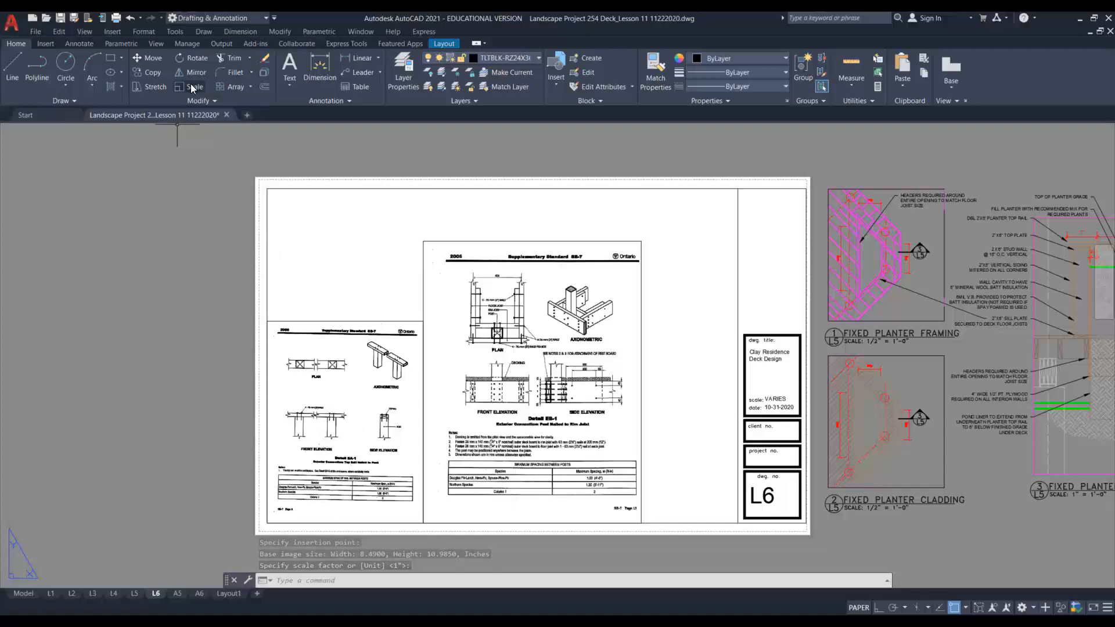
click(467, 241)
key(Return)
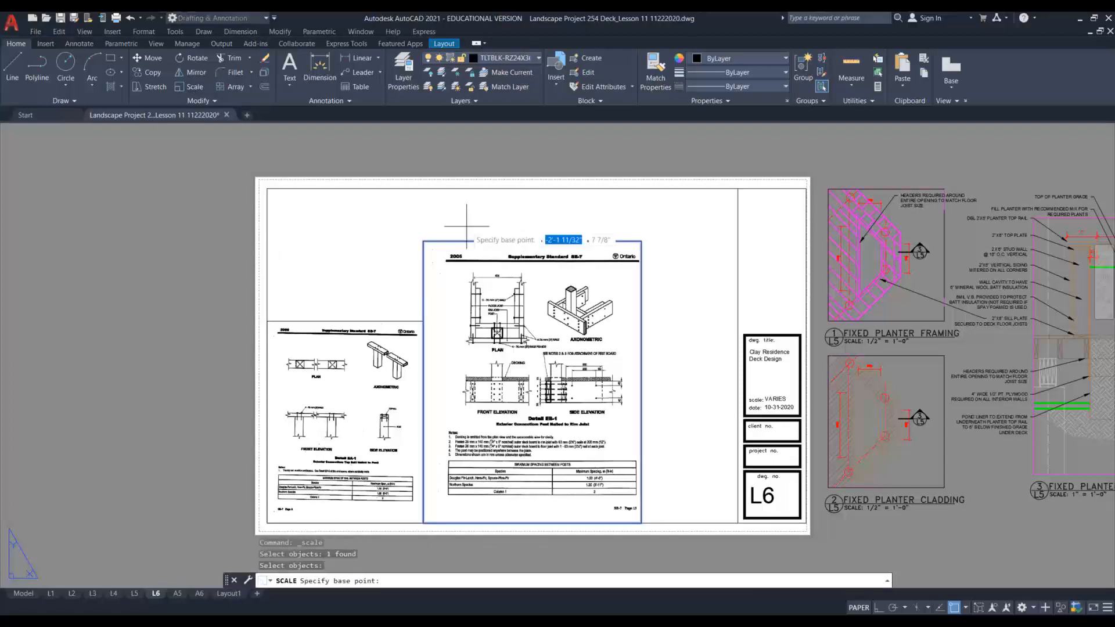
click(424, 522)
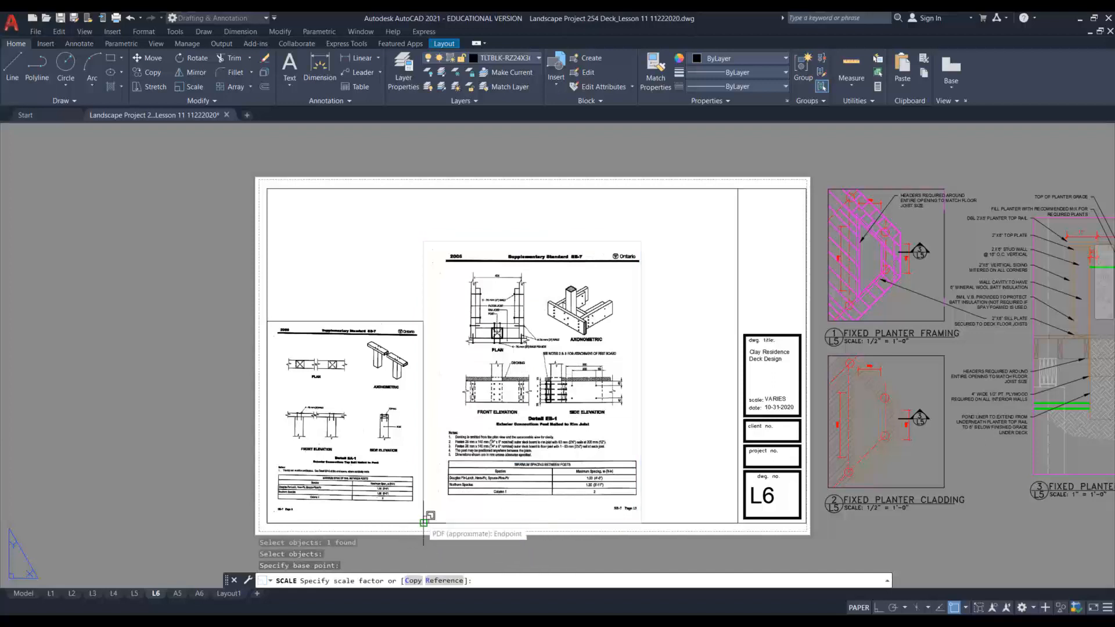
text(ref)
key(Return)
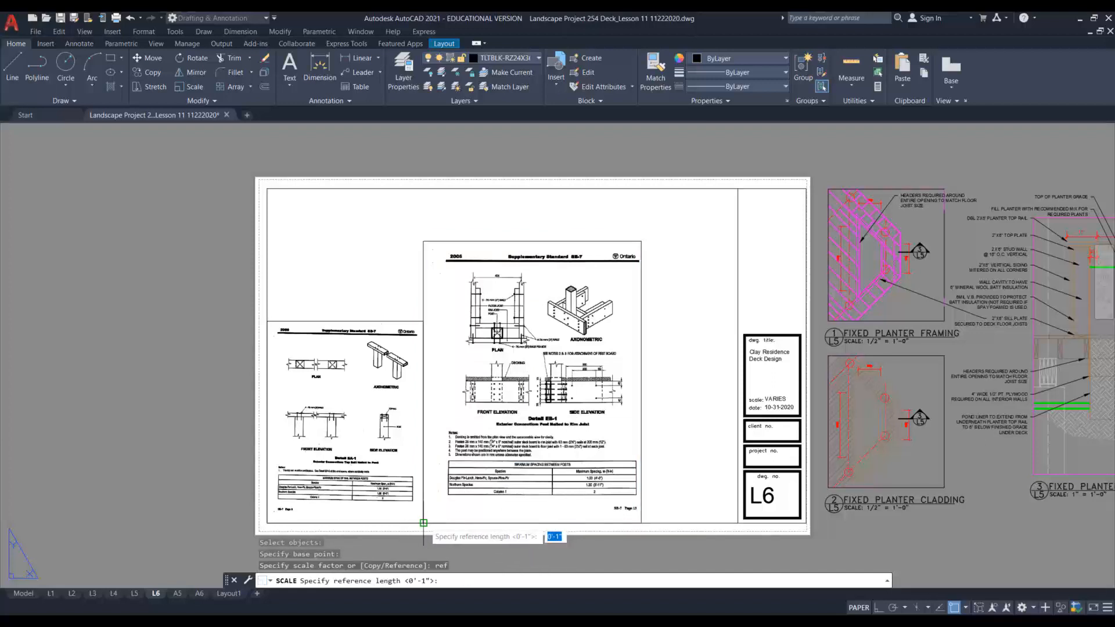
click(423, 522)
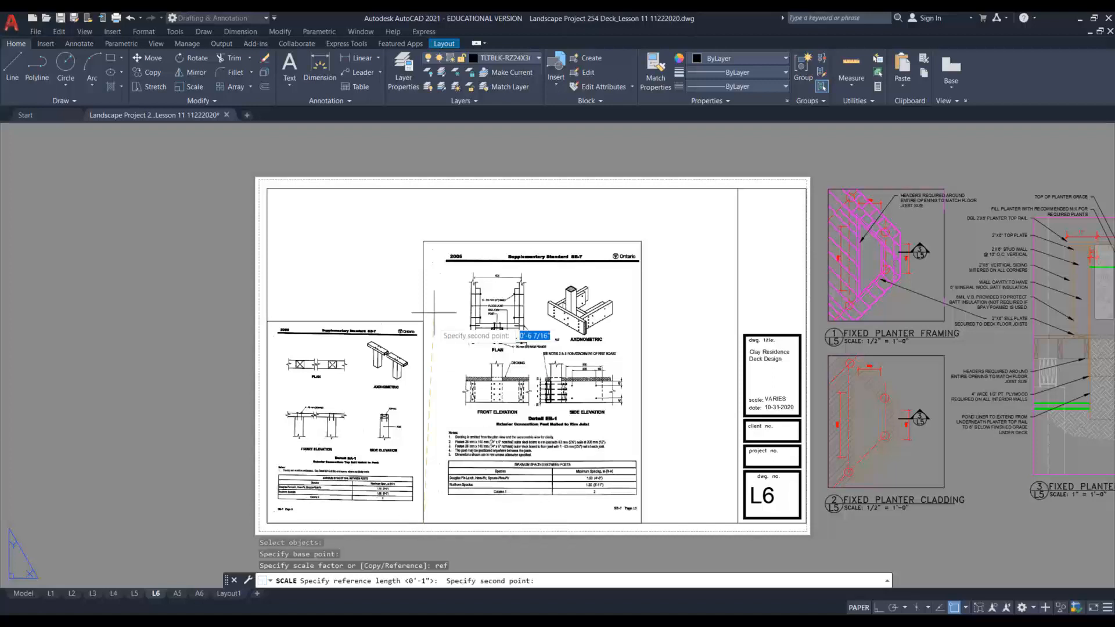
click(423, 241)
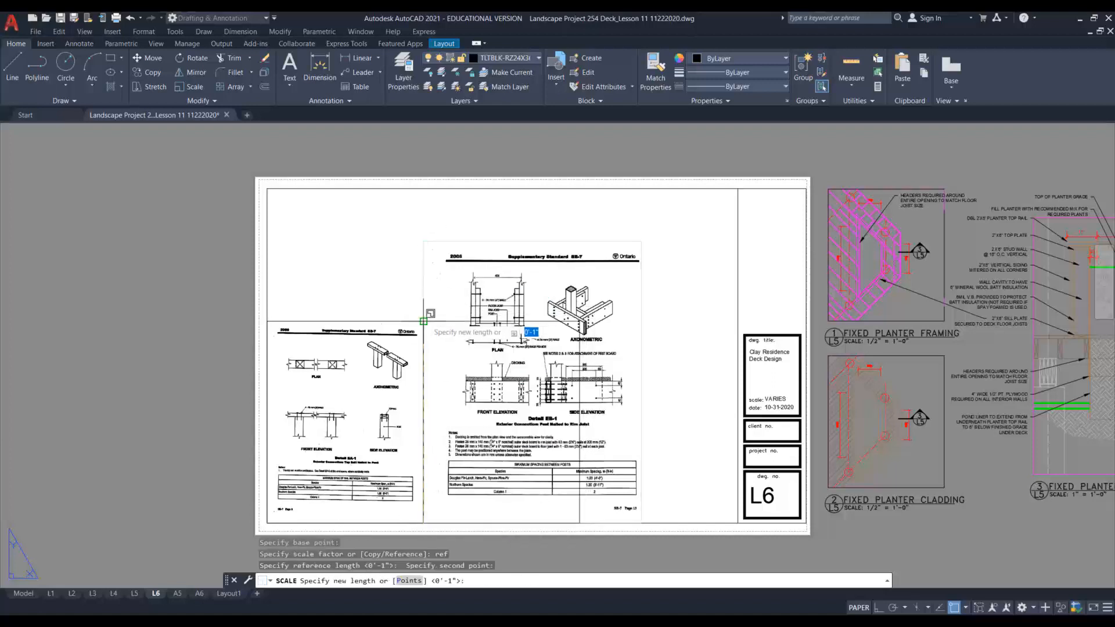
click(423, 321)
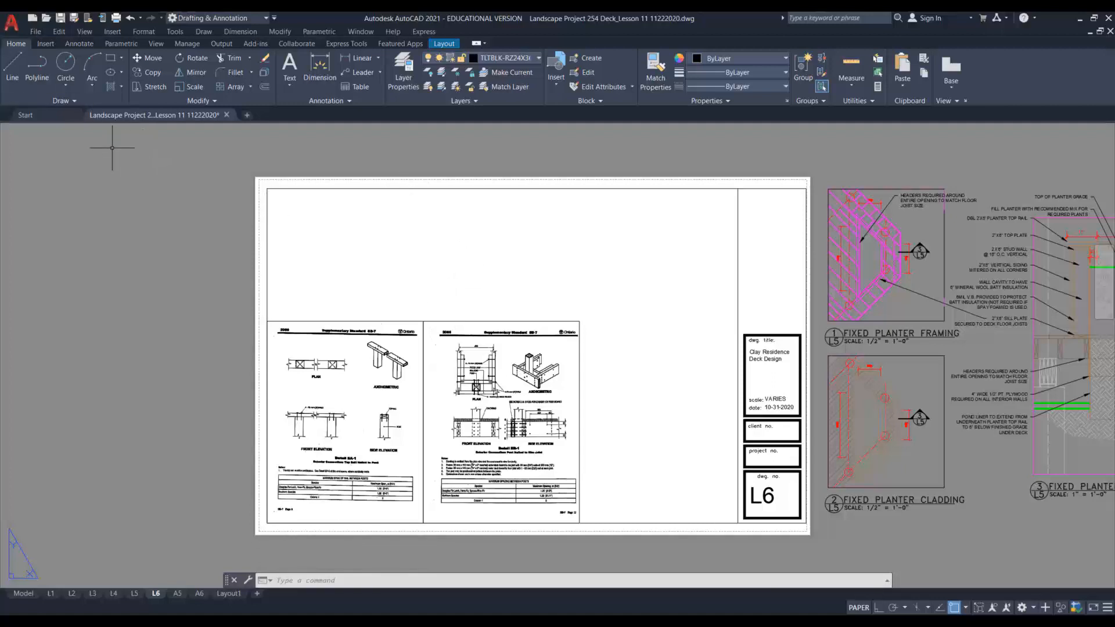
Step: Attach page 19 of LAND 254 - ExteriorGuardsDetails_SB-7.pdf at the second page's lower-right corner, scaled to reach the title block line
click(46, 44)
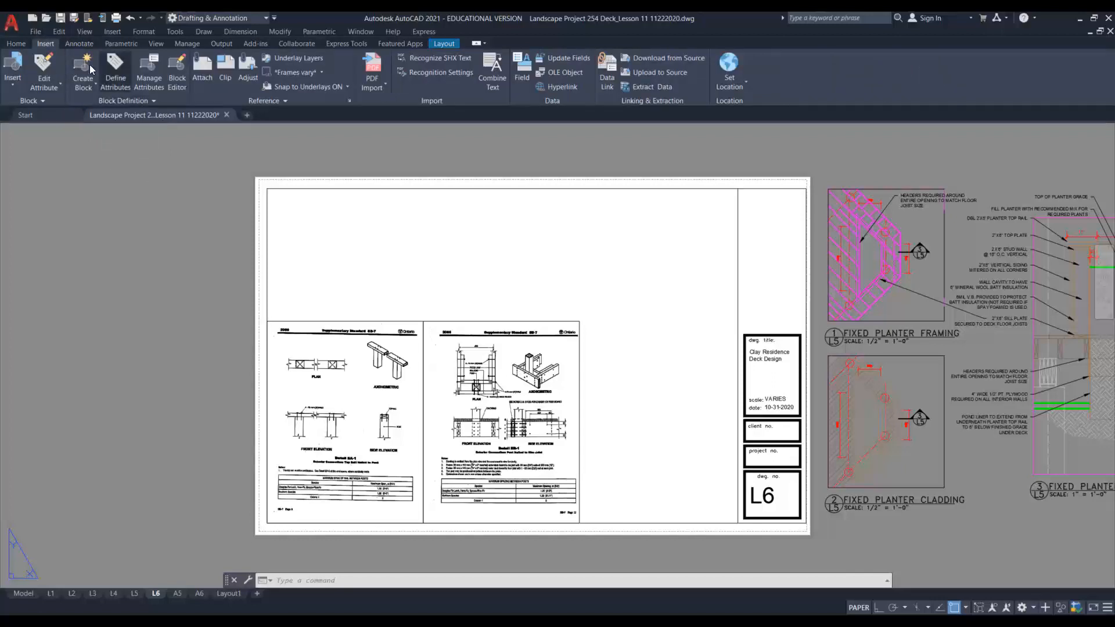
click(112, 32)
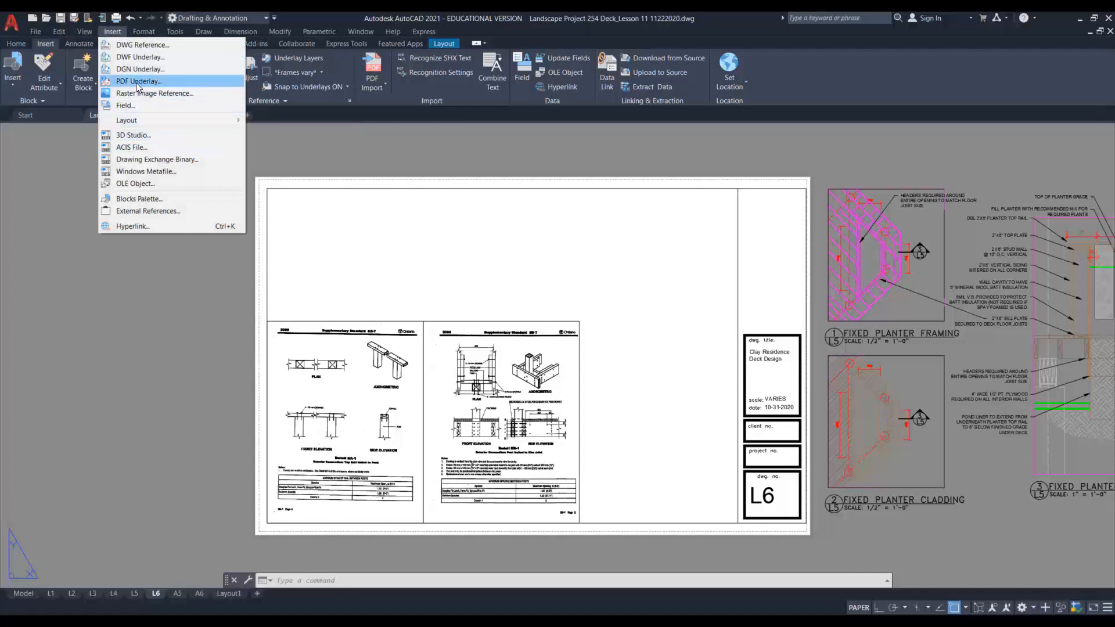
click(137, 82)
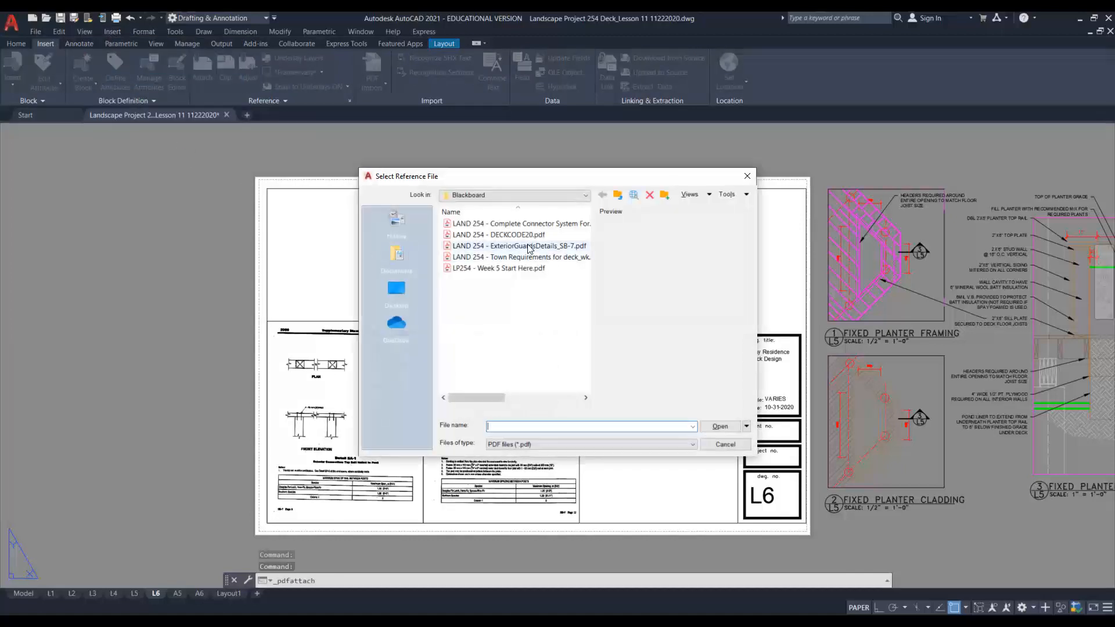
click(528, 247)
click(716, 427)
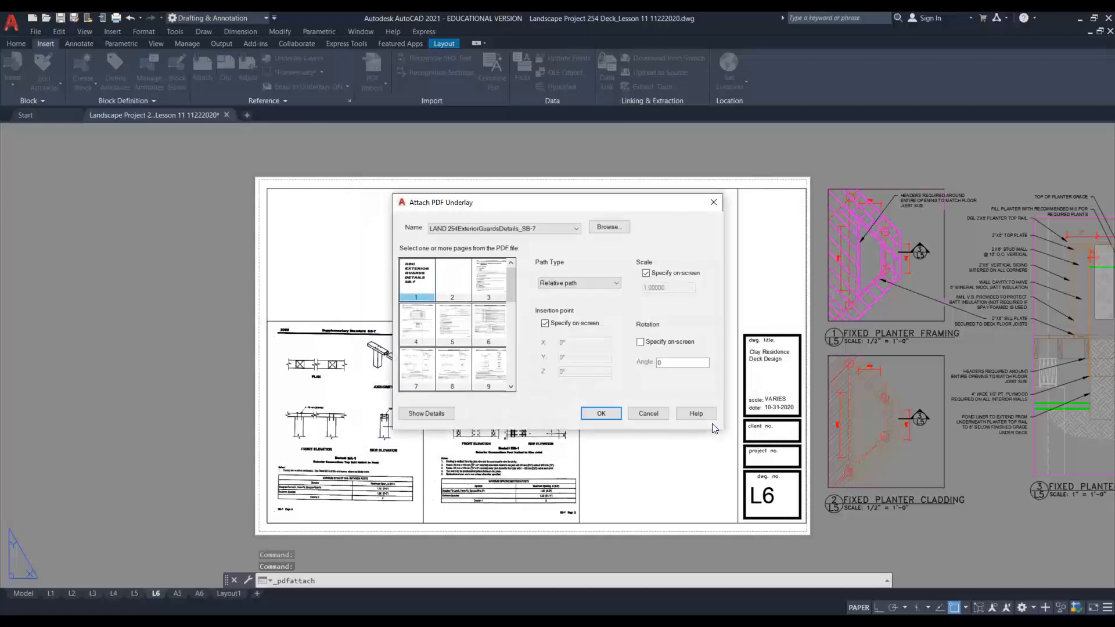
drag(512, 287, 512, 341)
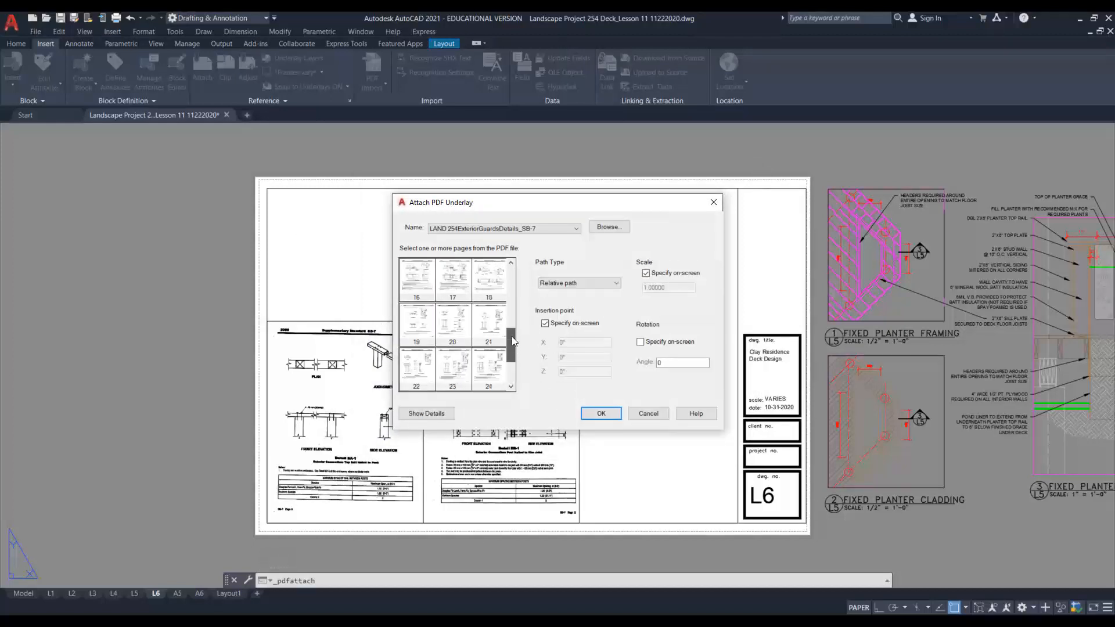
click(421, 323)
click(599, 414)
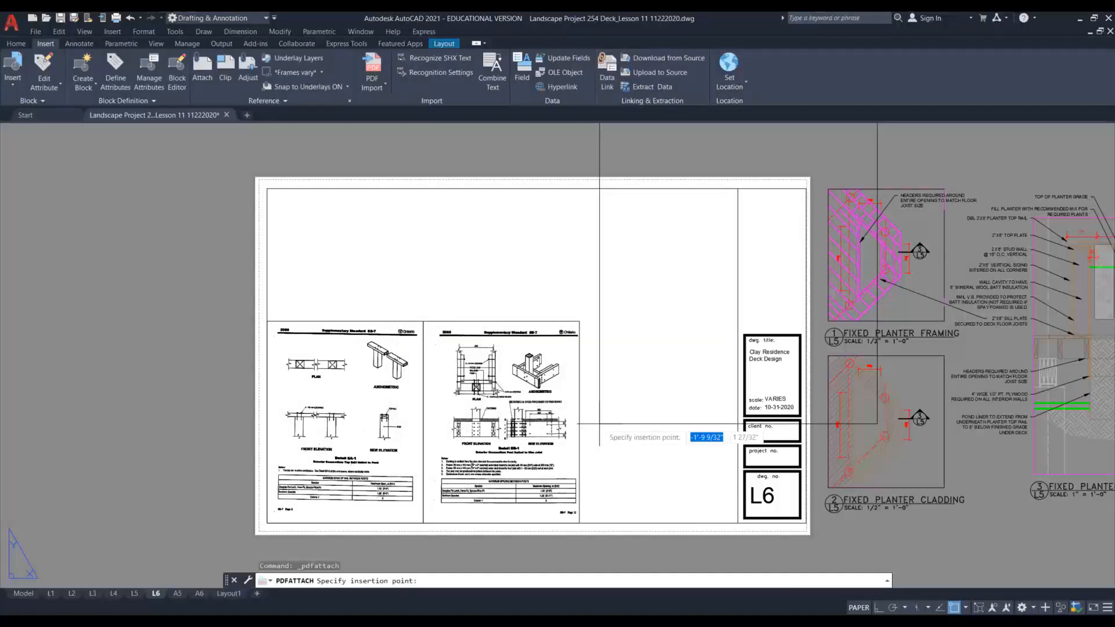
click(579, 522)
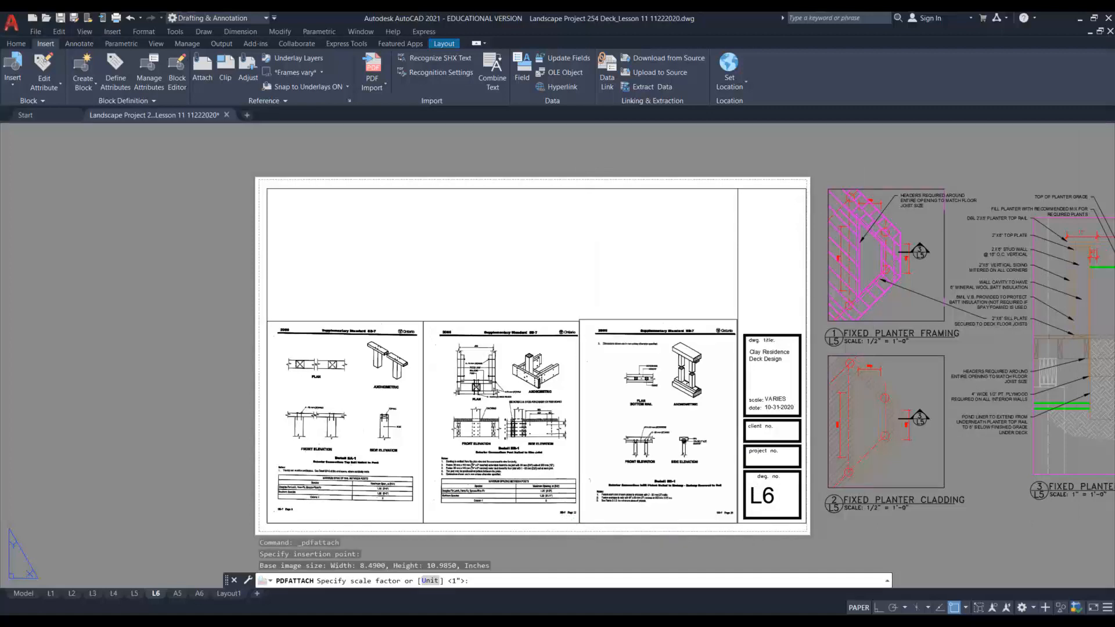
click(697, 374)
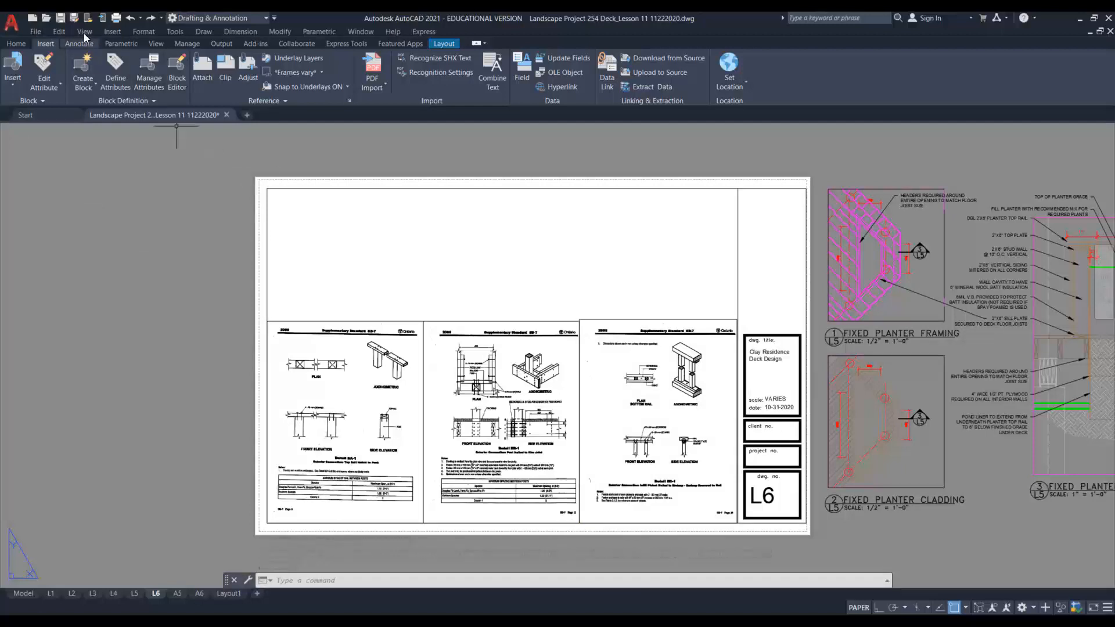
Step: Scale the page 19 underlay by reference from its lower-left corner so its height matches the second page
click(17, 44)
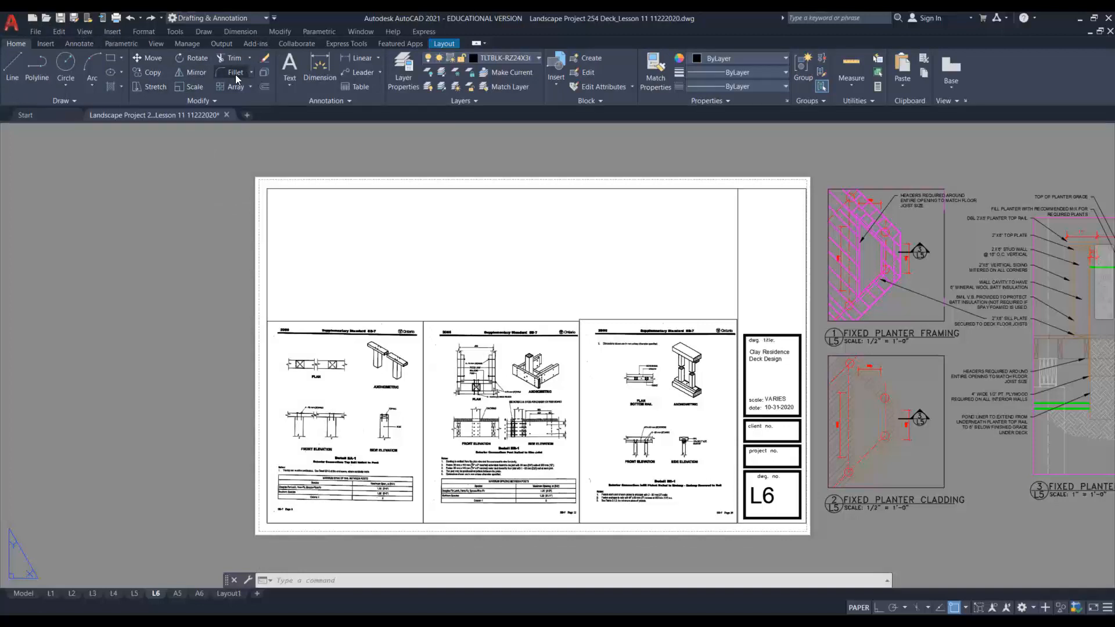
click(195, 86)
click(690, 319)
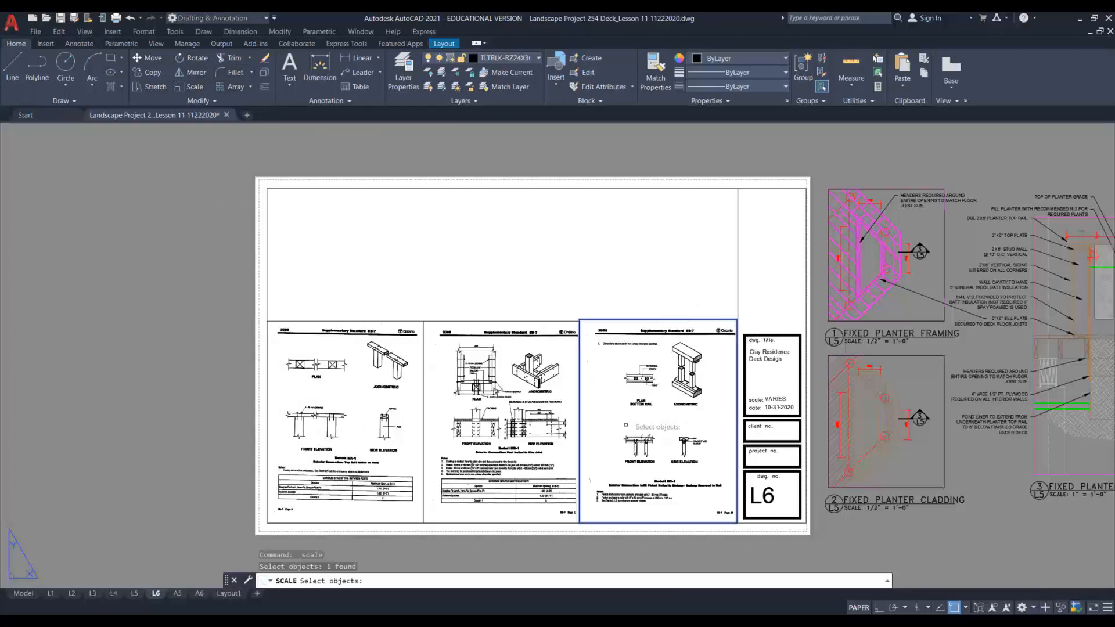
key(Return)
click(579, 522)
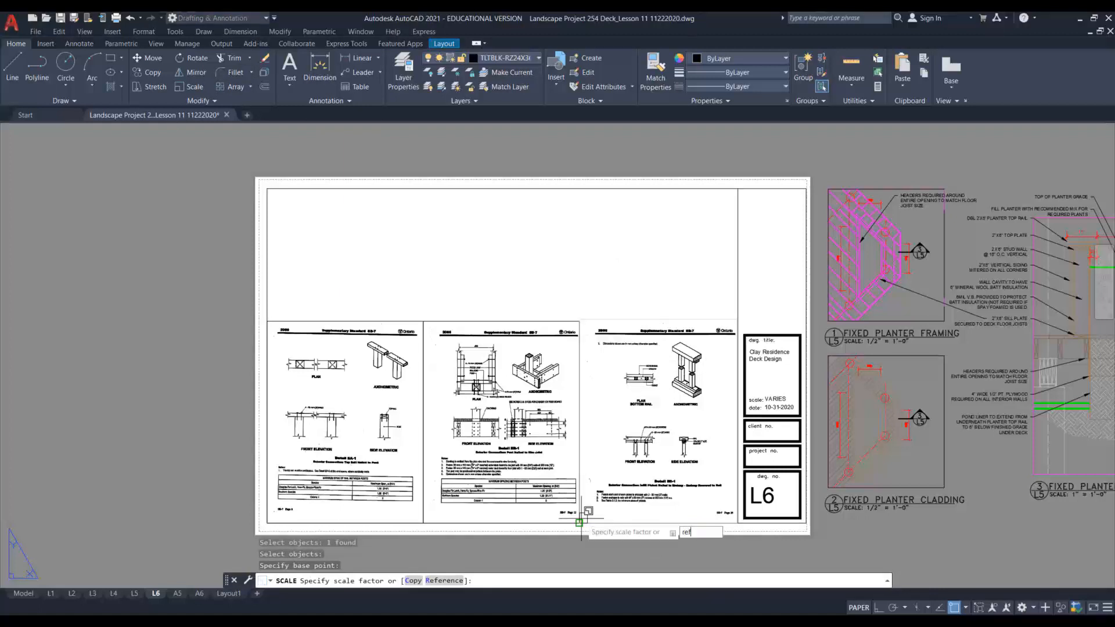
key(Return)
click(579, 522)
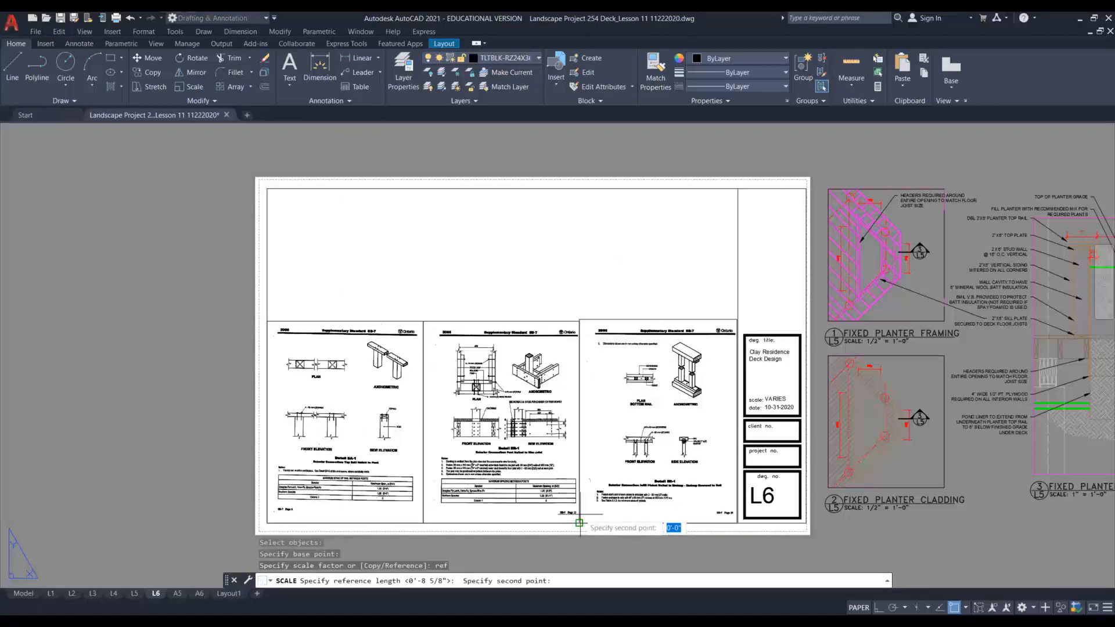
click(579, 323)
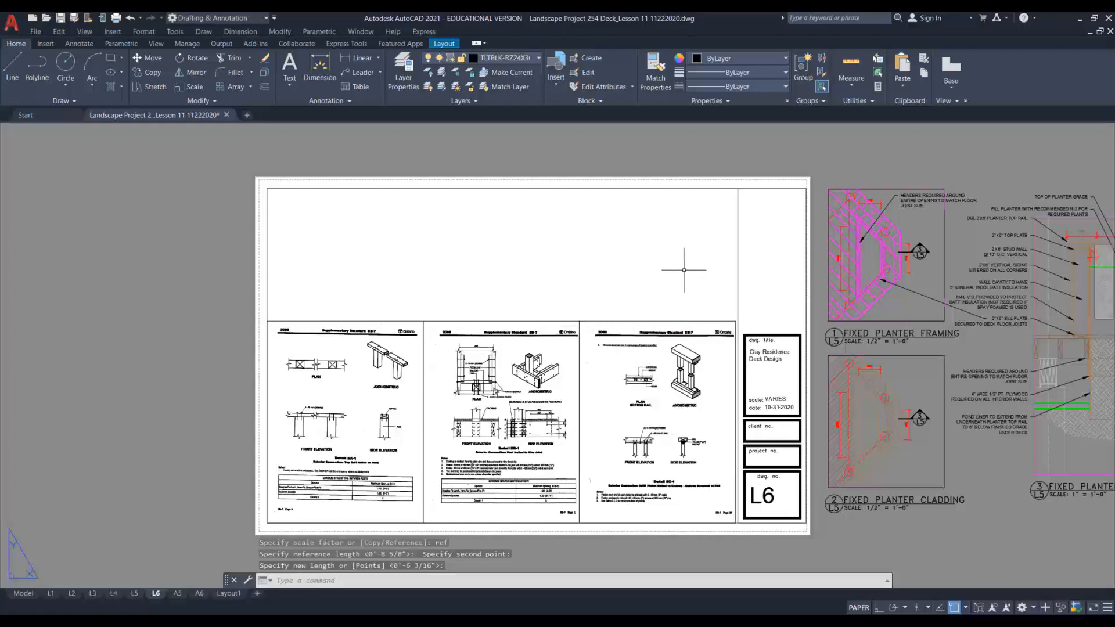
key(Escape)
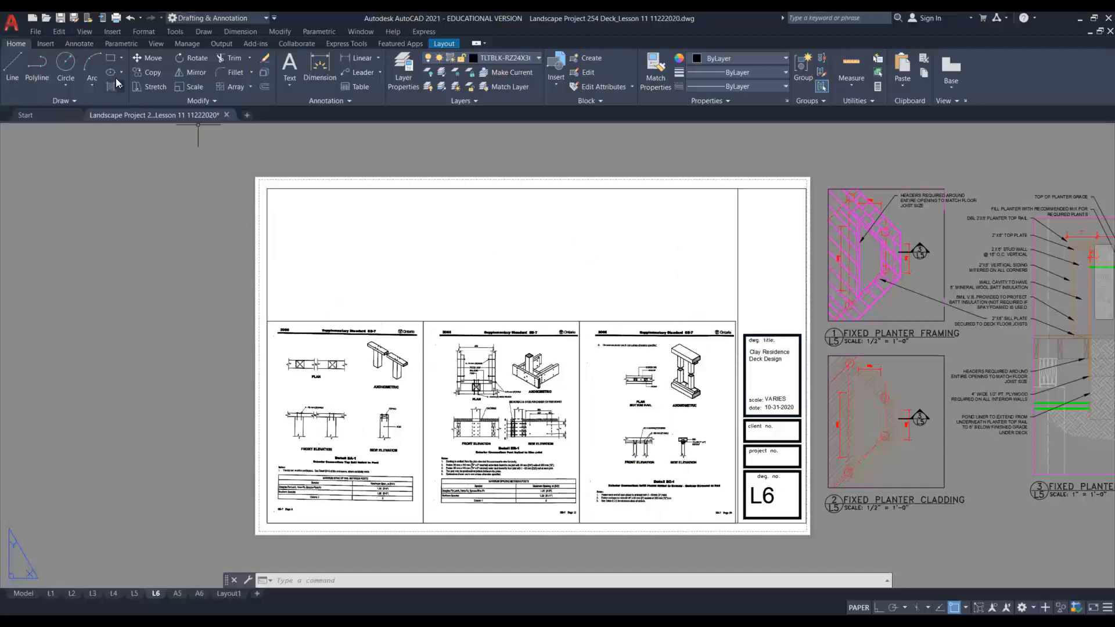
Step: Move the three PDF page underlays together up the sheet, snapping them to the left border line just below its top corner
click(149, 58)
click(679, 288)
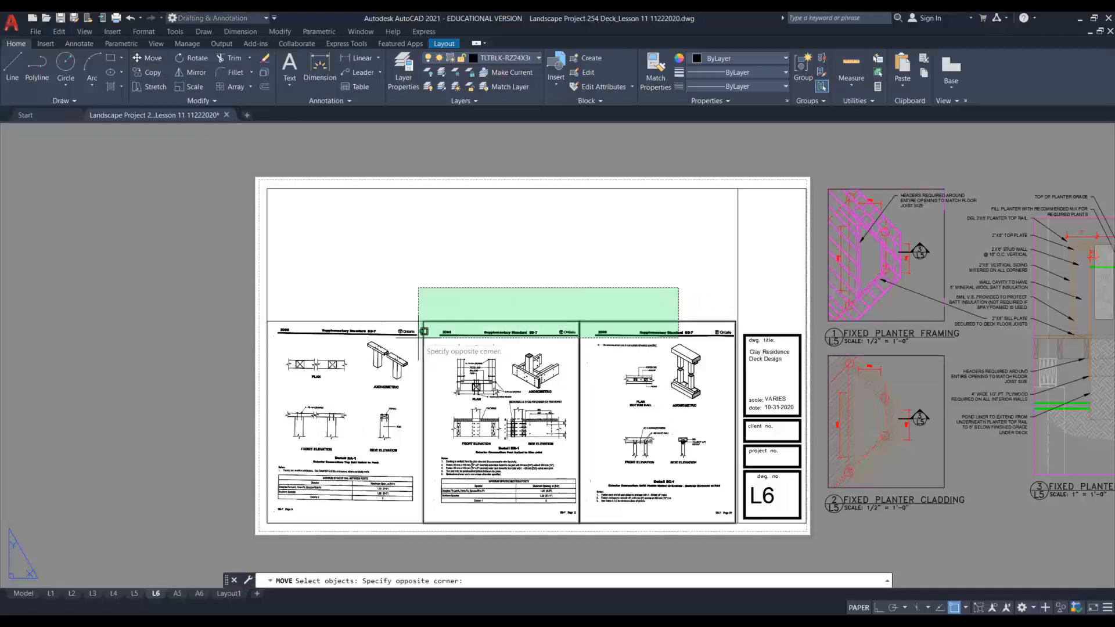
click(340, 343)
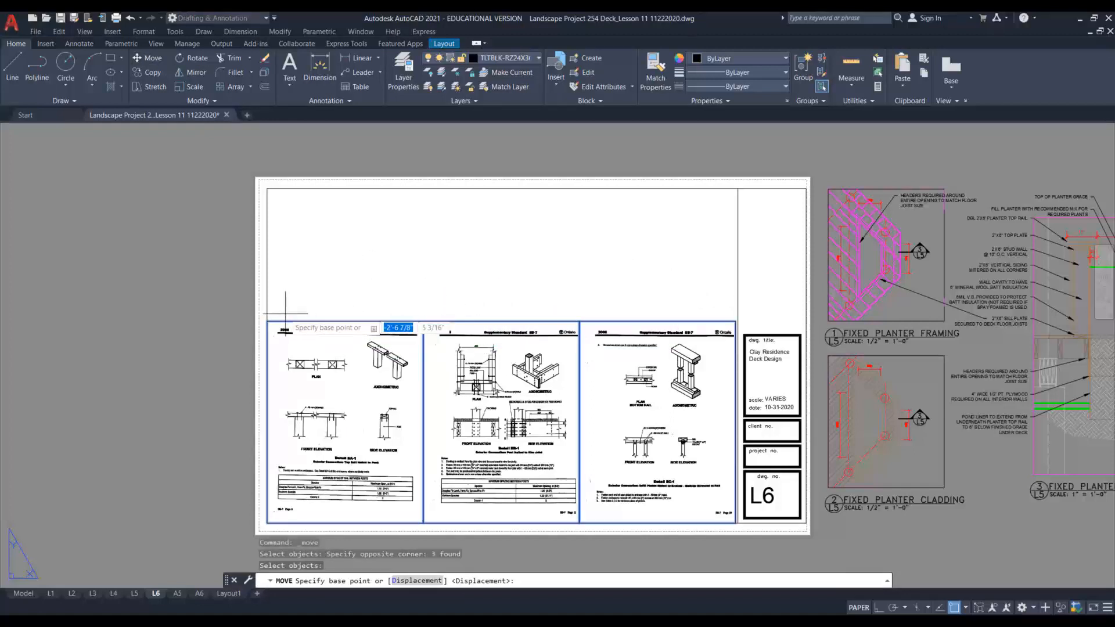
click(281, 320)
shift+right_click(273, 244)
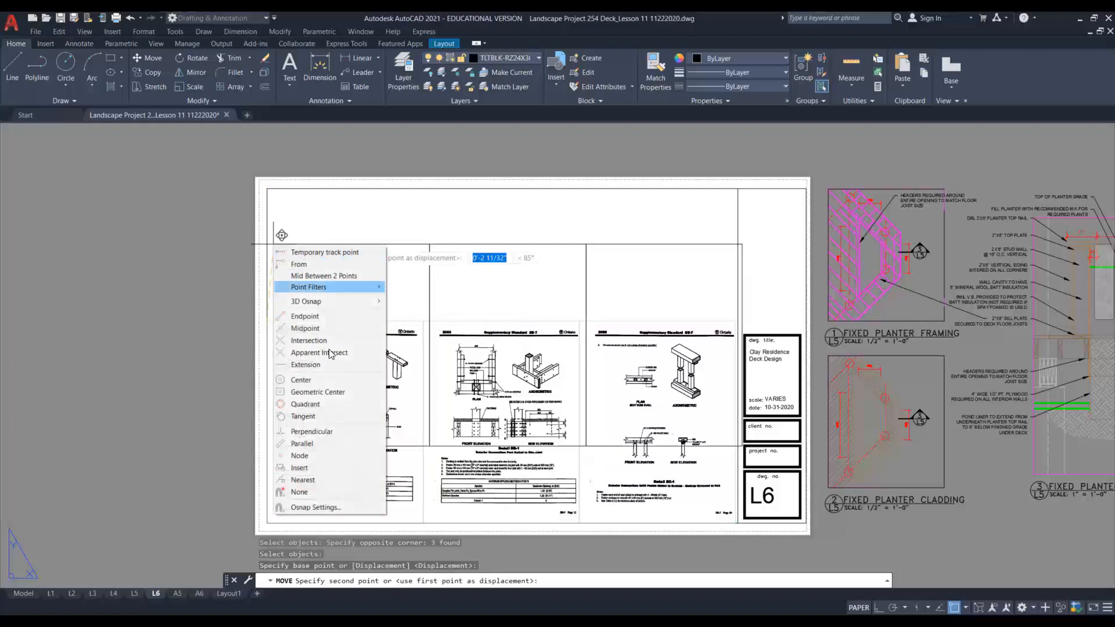
click(313, 480)
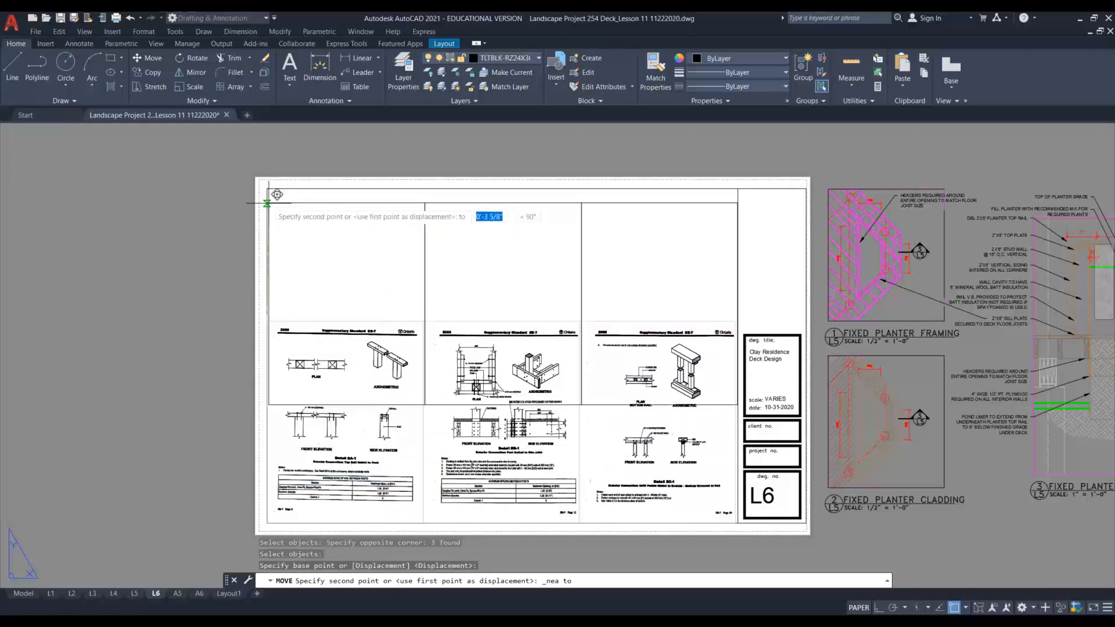
click(267, 203)
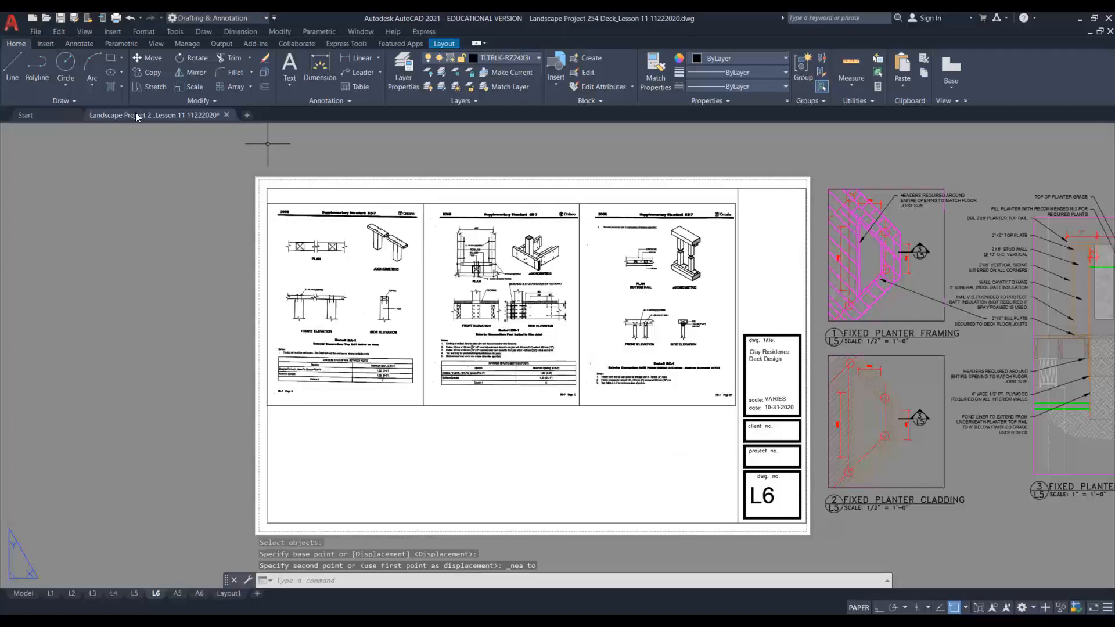
Step: Copy the FIXED PLANTER FRAMING title label from beside the sheet to just below the first page's lower-left corner
click(150, 73)
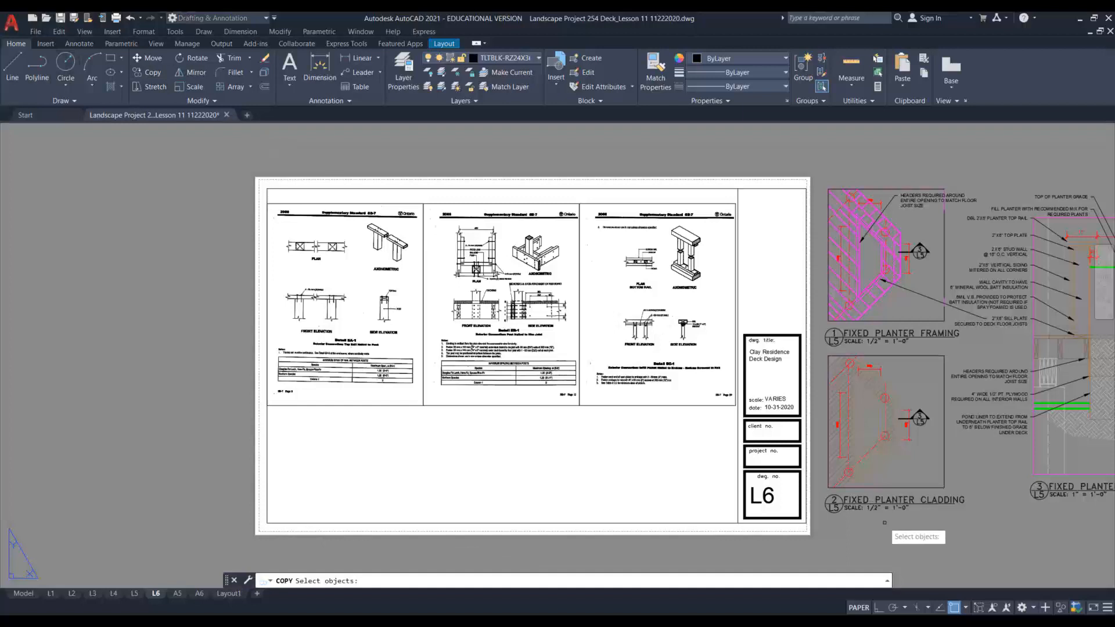
click(873, 537)
click(871, 517)
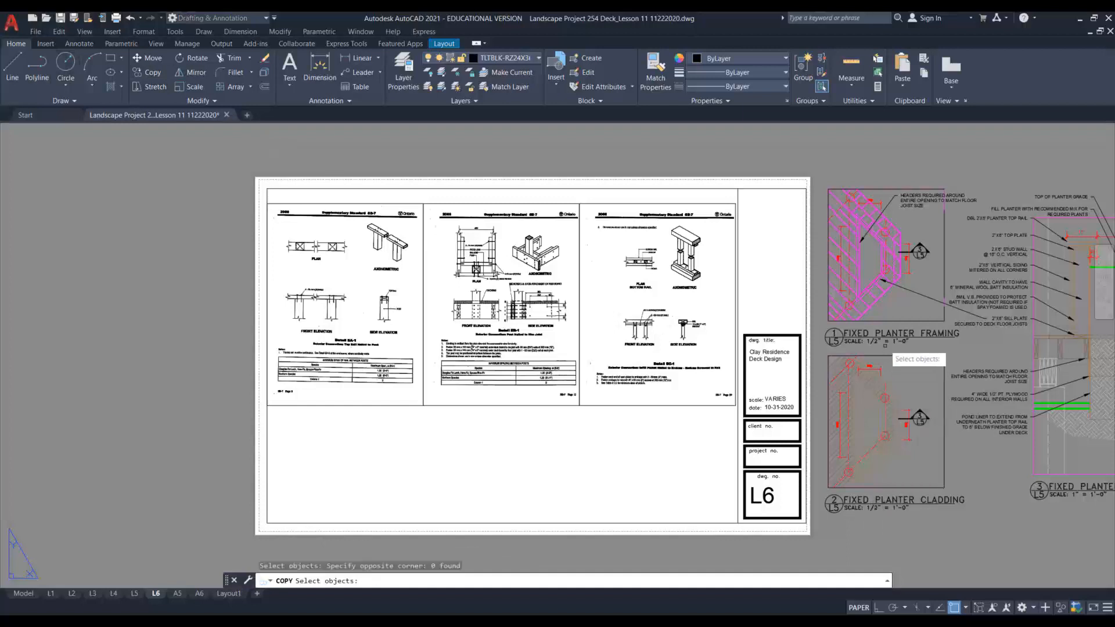
click(885, 346)
click(816, 331)
key(Return)
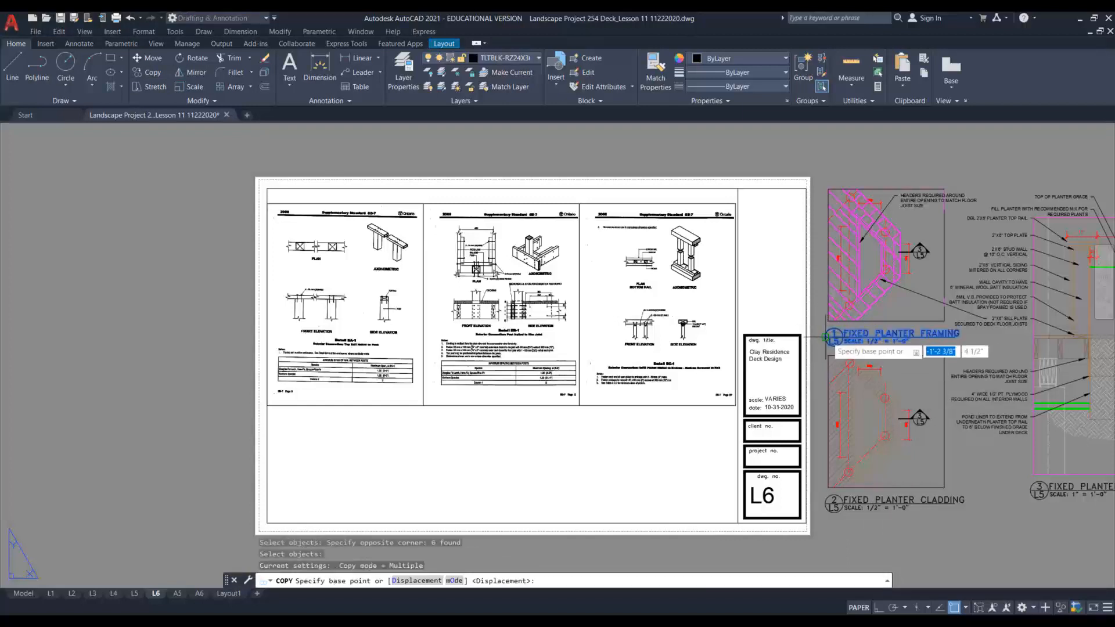
click(825, 330)
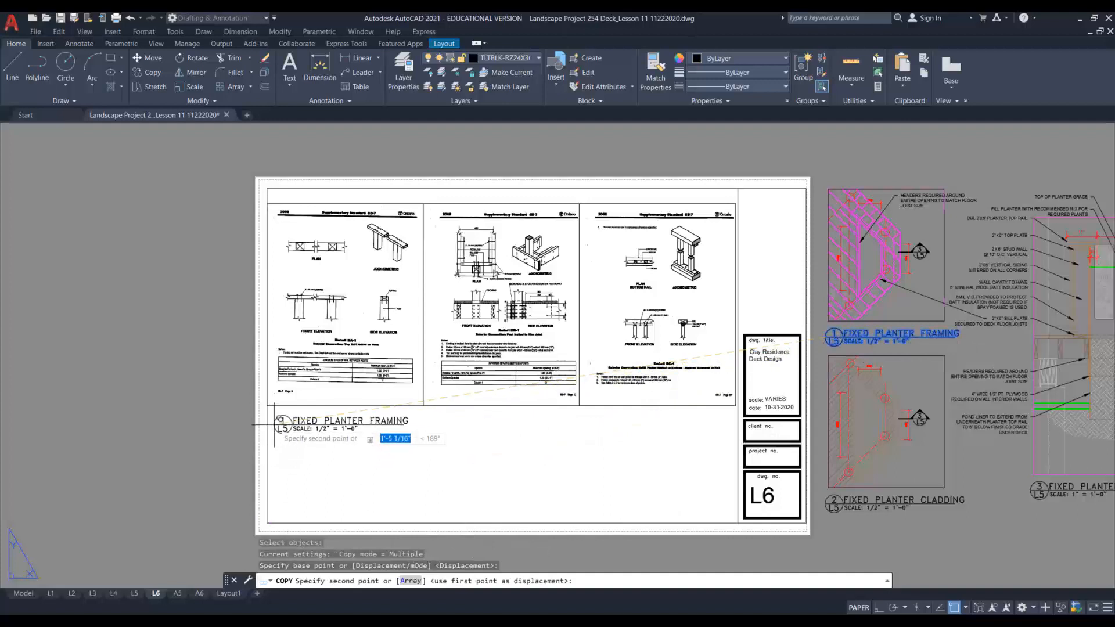
click(274, 421)
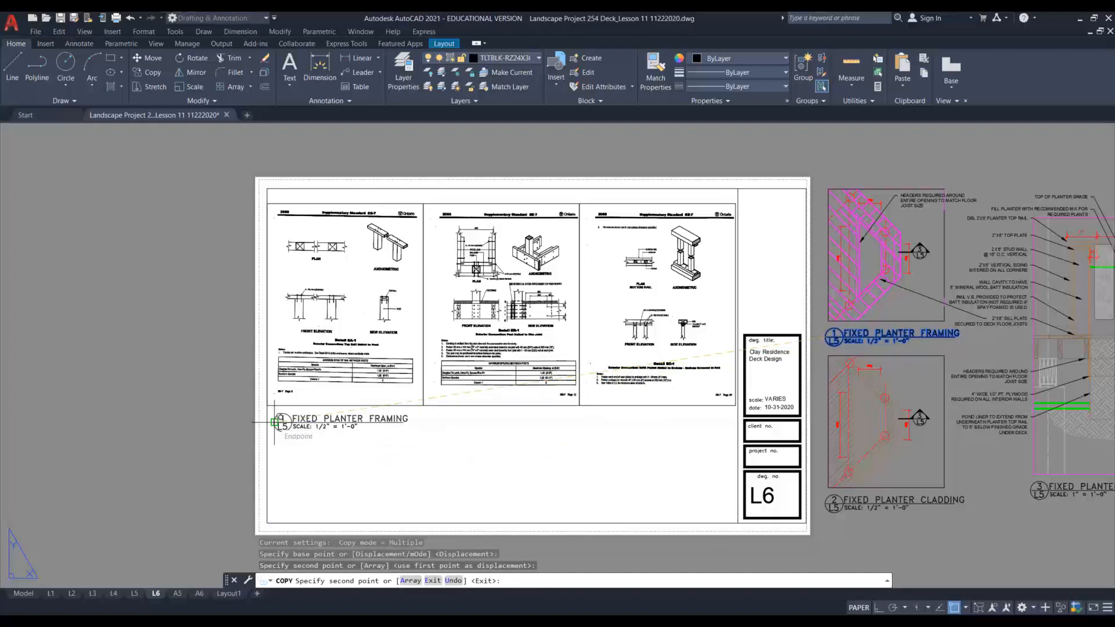
key(Escape)
Step: Change the copied label's sheet reference to L6 and its scale text to SCALE: NTS
double_click(282, 426)
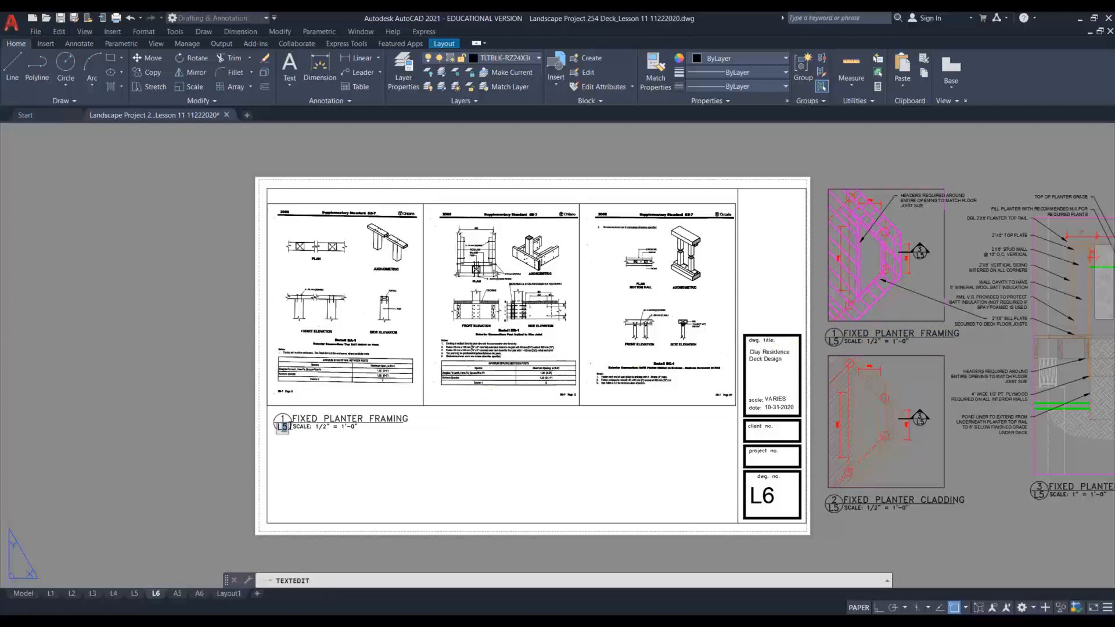
click(380, 439)
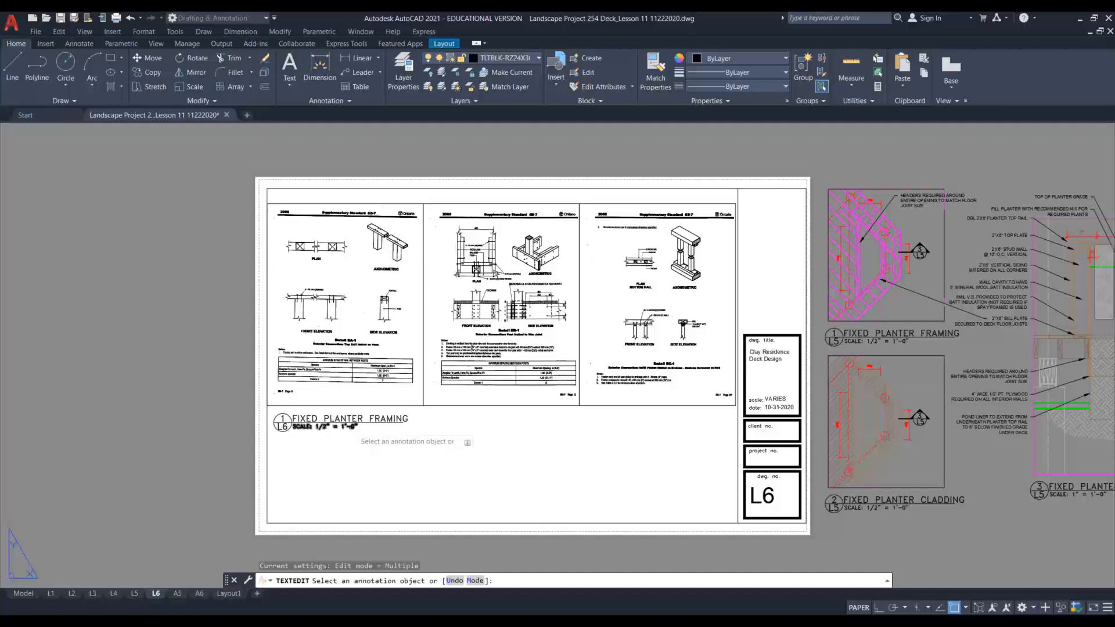
click(351, 429)
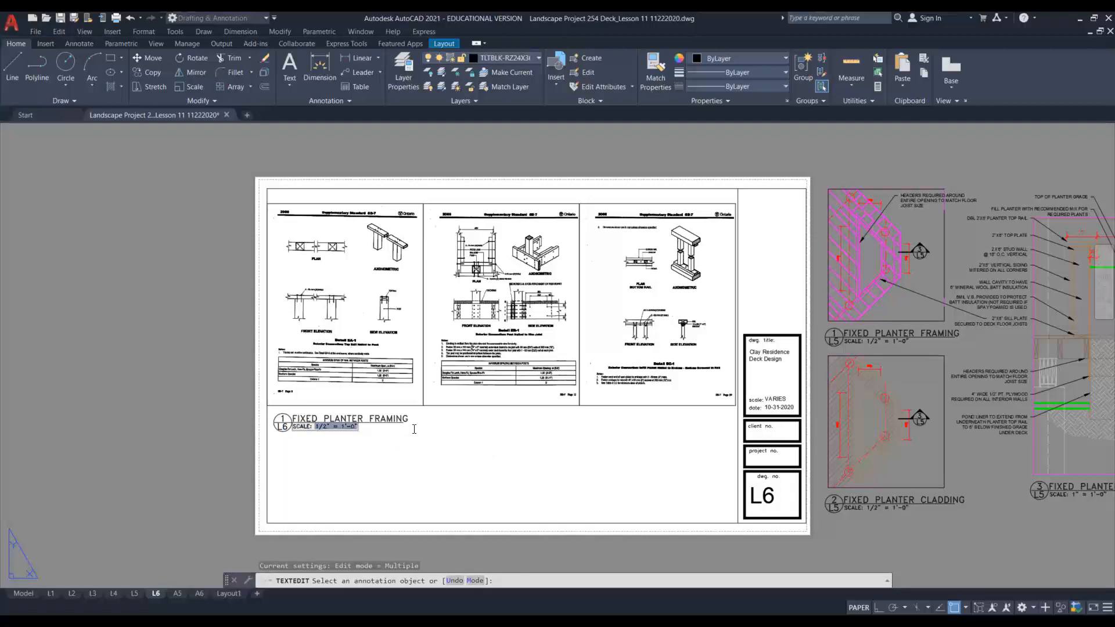
text(nt)
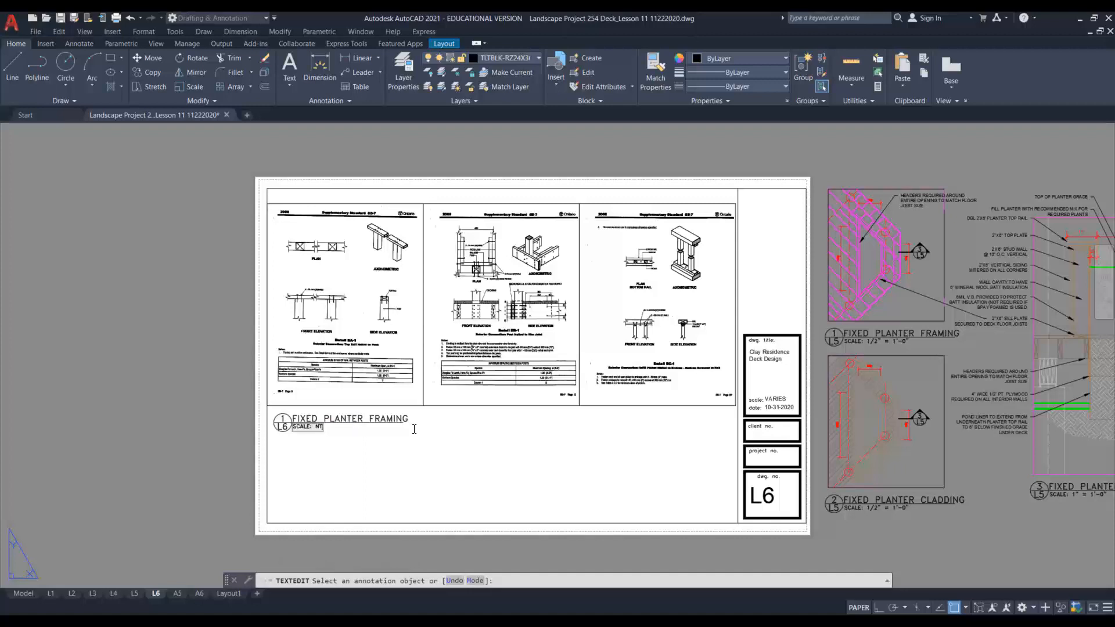
click(414, 429)
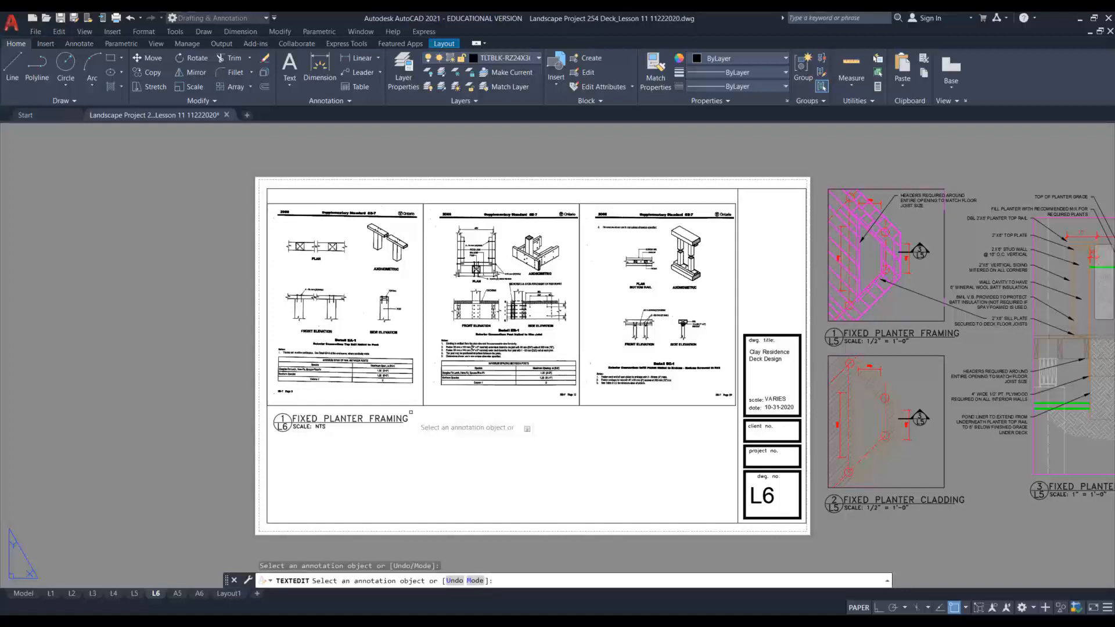
Step: Change the title text of the label below the first page to TOP RAIL EA-1
click(389, 422)
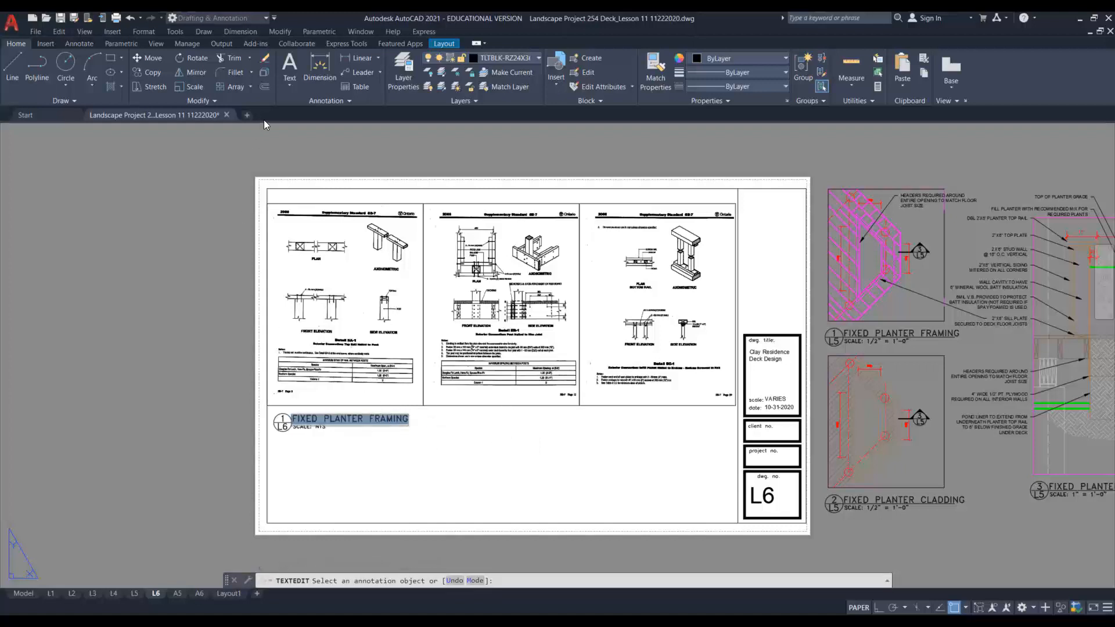
click(312, 275)
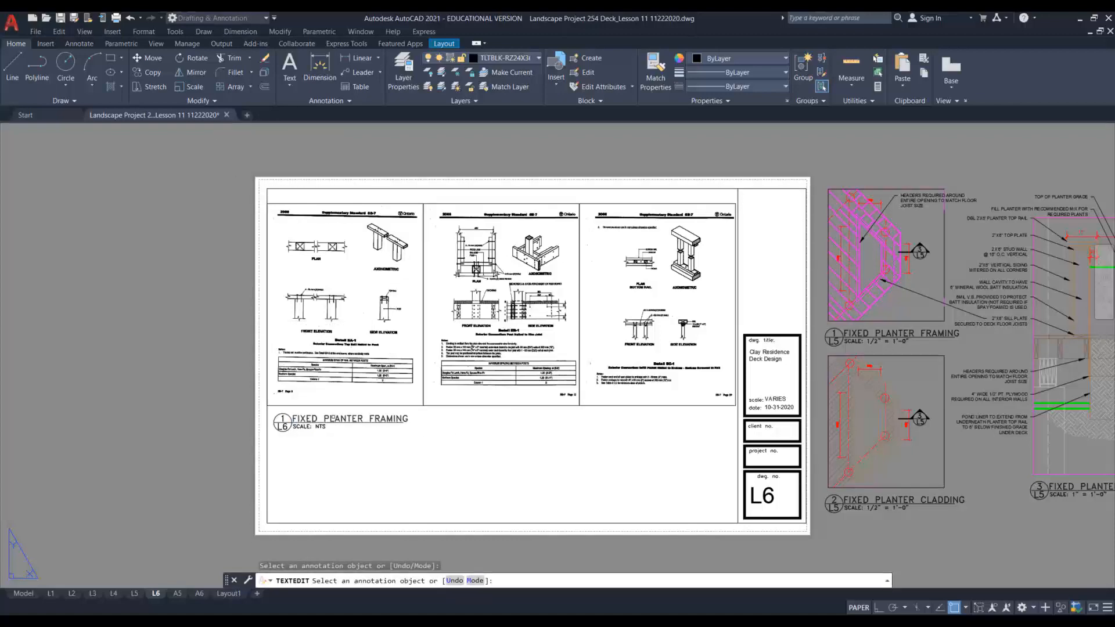
scroll(337, 411, up, 4)
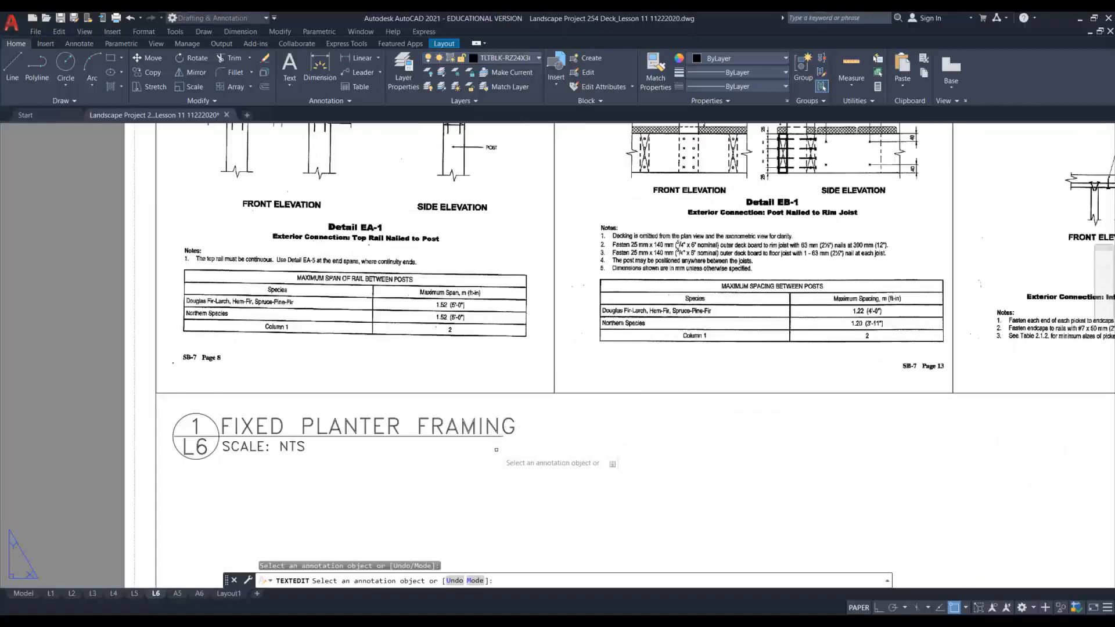
click(500, 426)
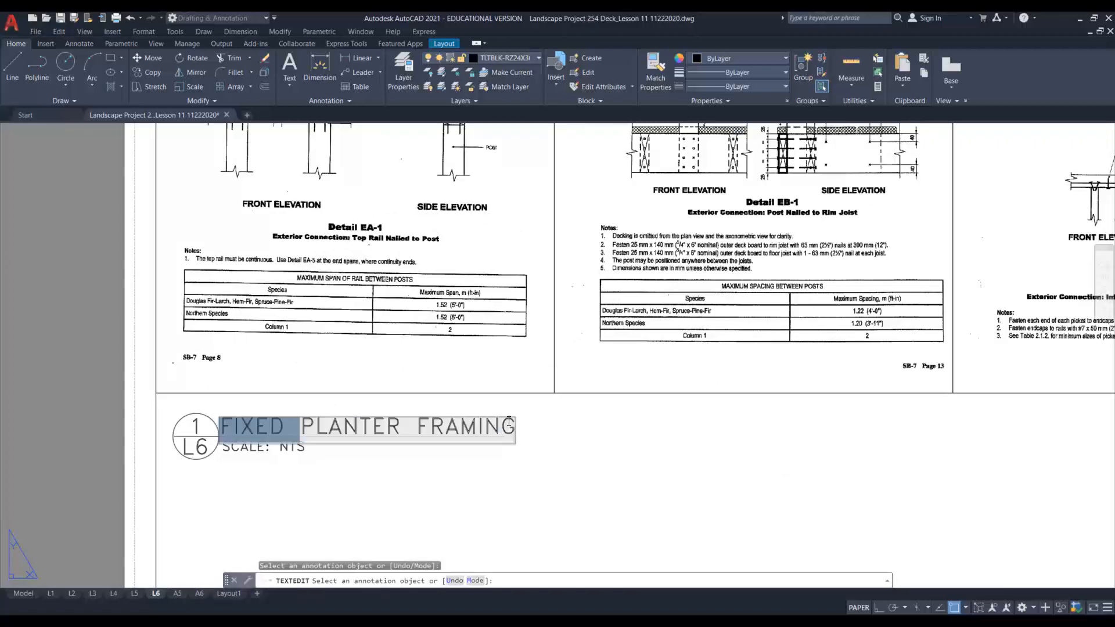
click(379, 428)
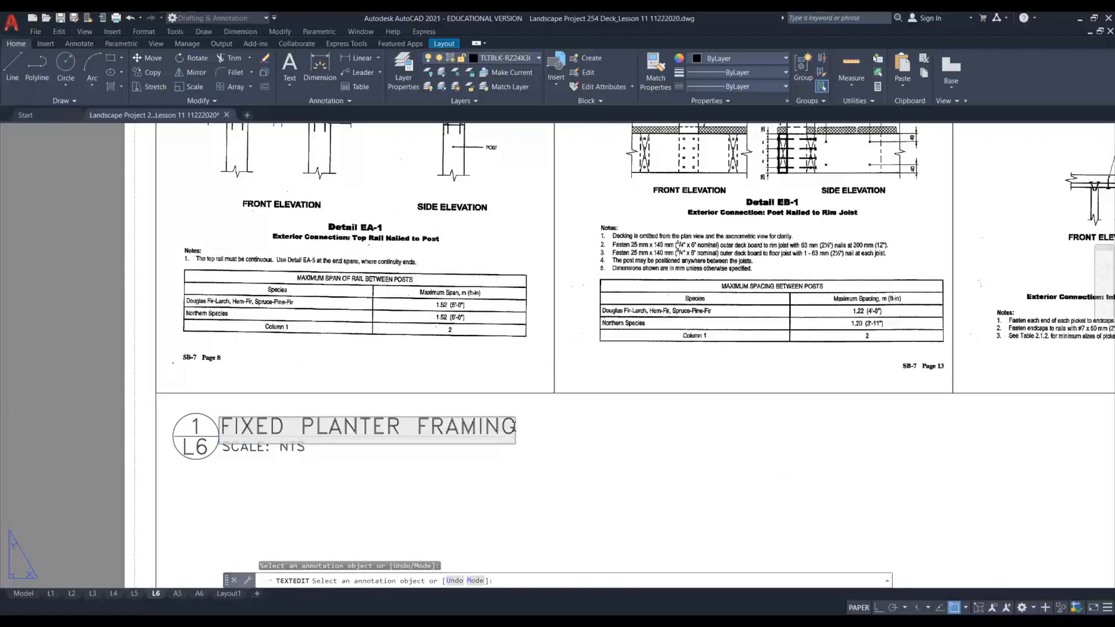
drag(513, 427, 227, 410)
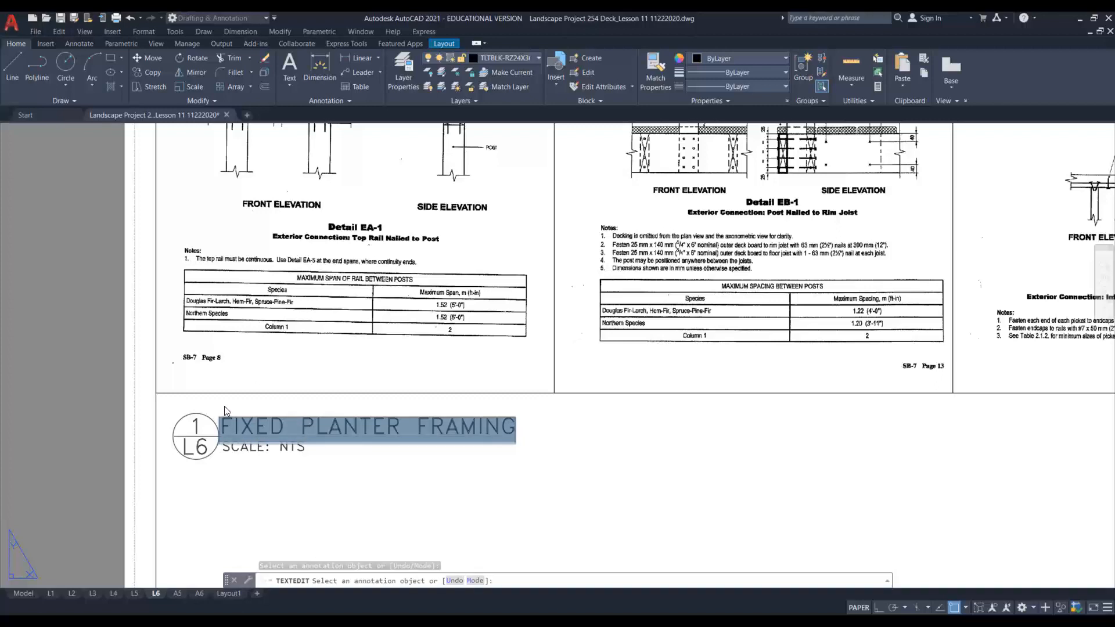
text(TOP RAIL)
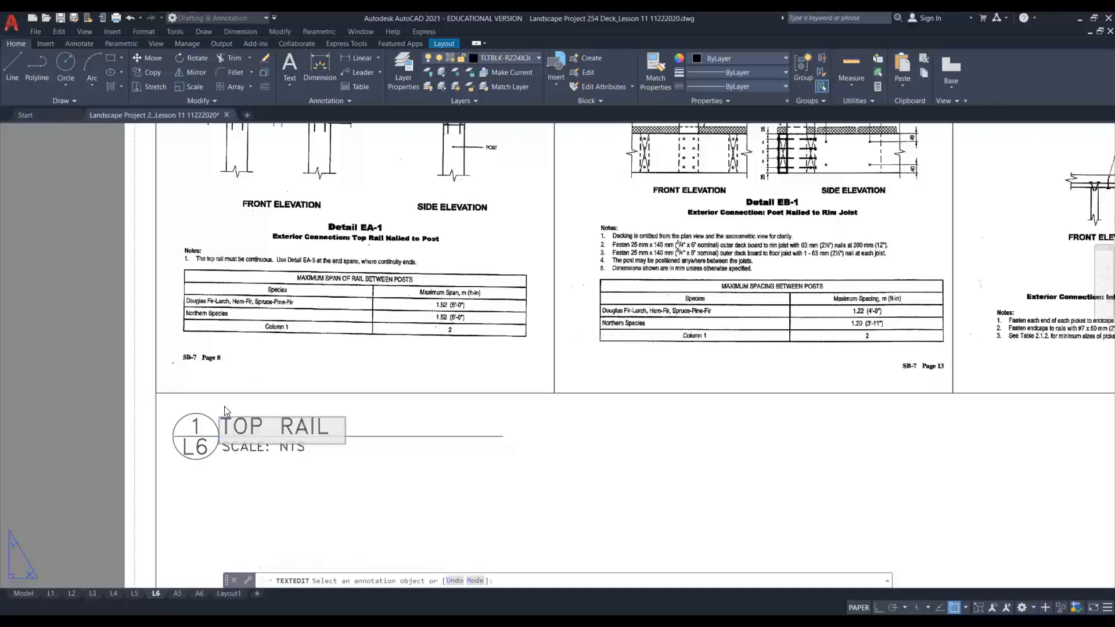
text( EA)
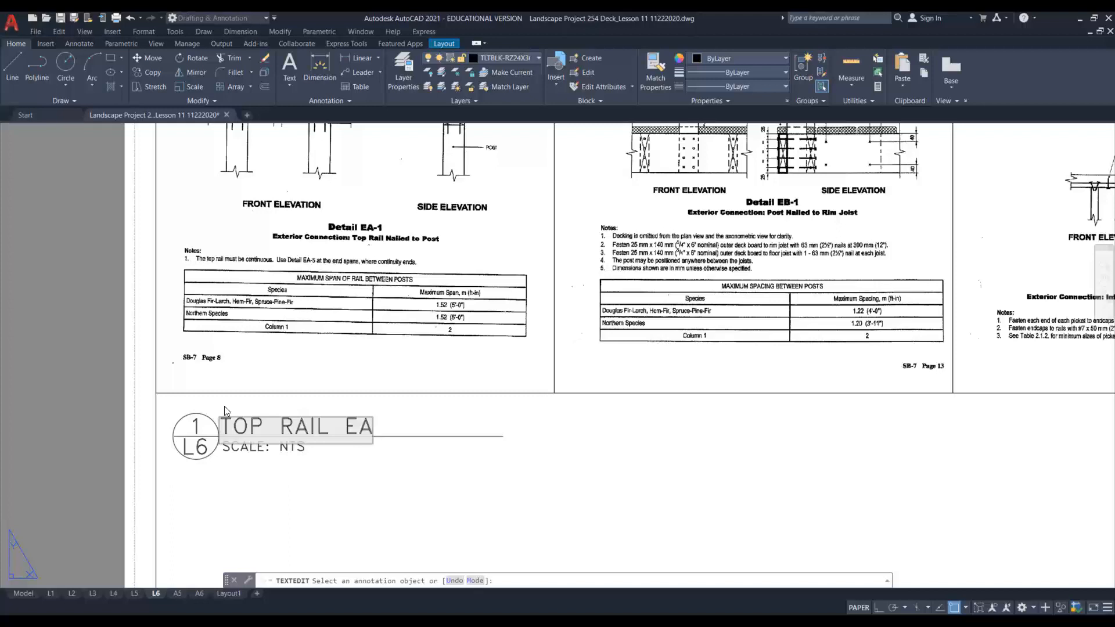
text(-1)
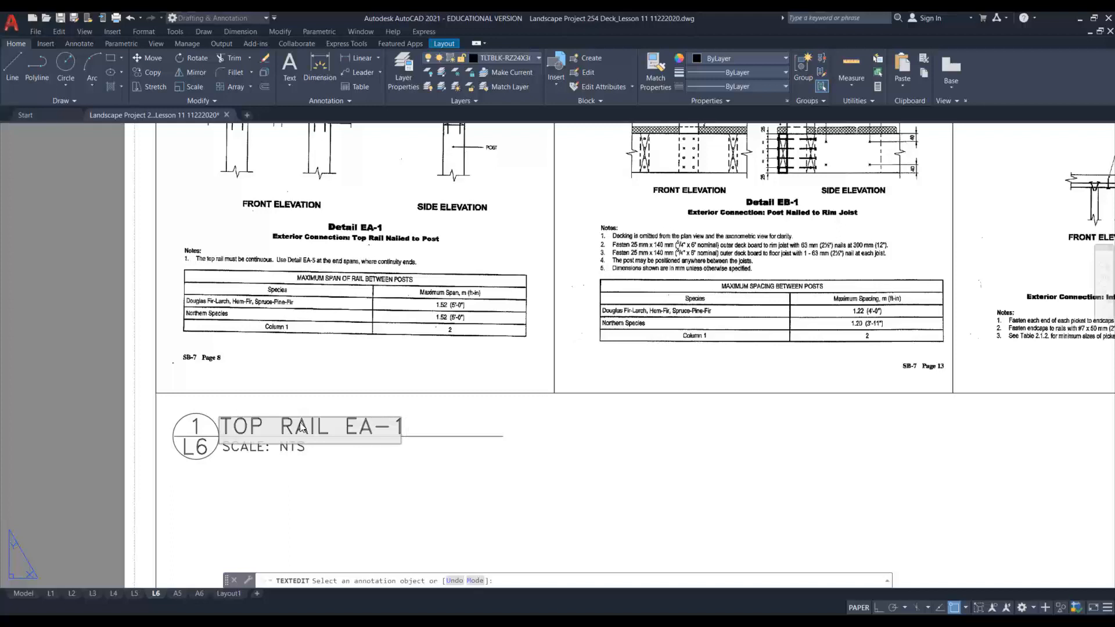
click(378, 481)
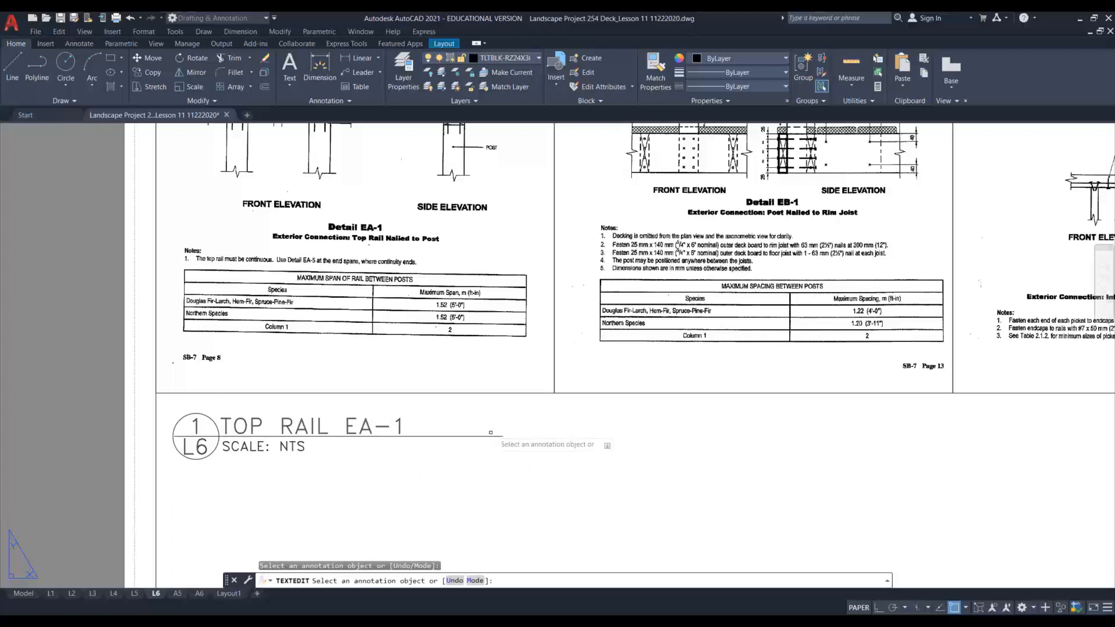
key(Escape)
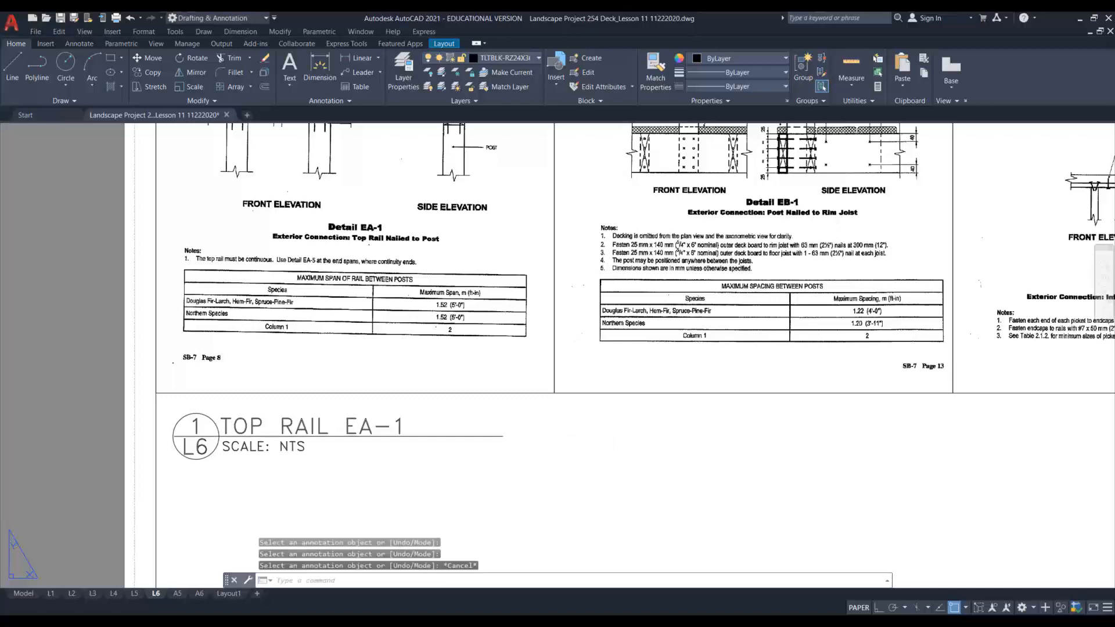
Step: Shorten the label's underline along itself so it ends just past the TOP RAIL EA-1 title
click(485, 436)
click(503, 435)
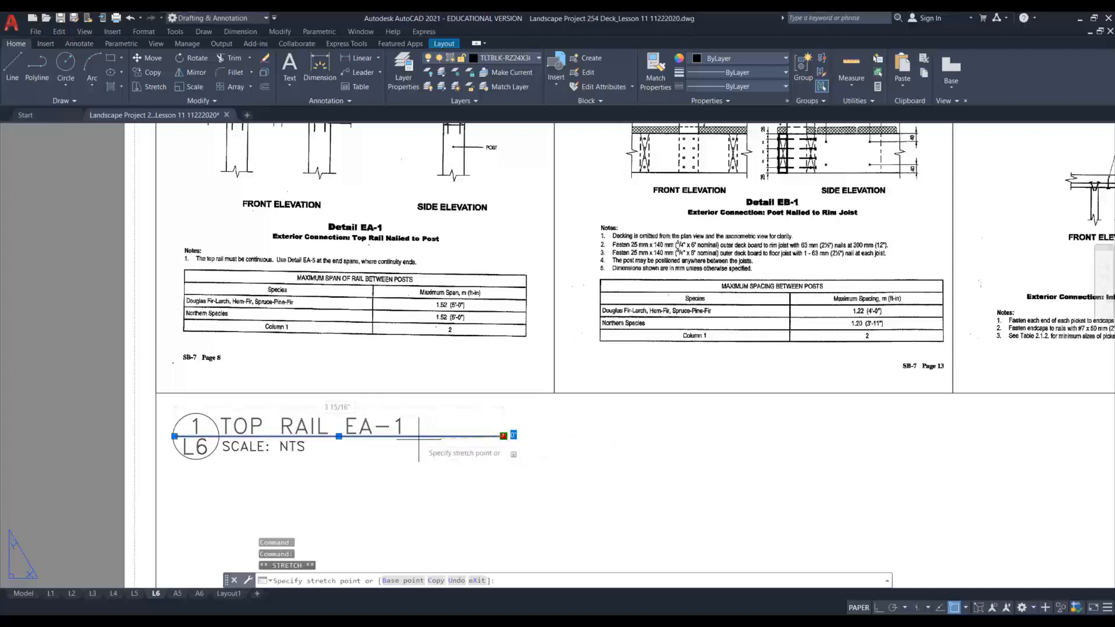
shift+right_click(419, 440)
click(448, 404)
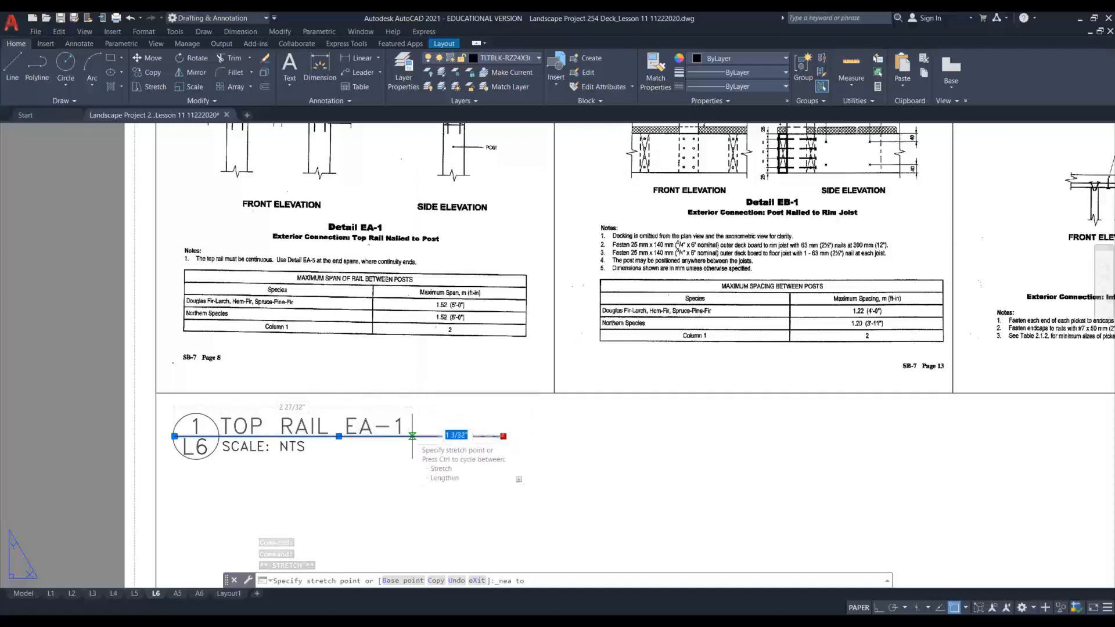
key(Escape)
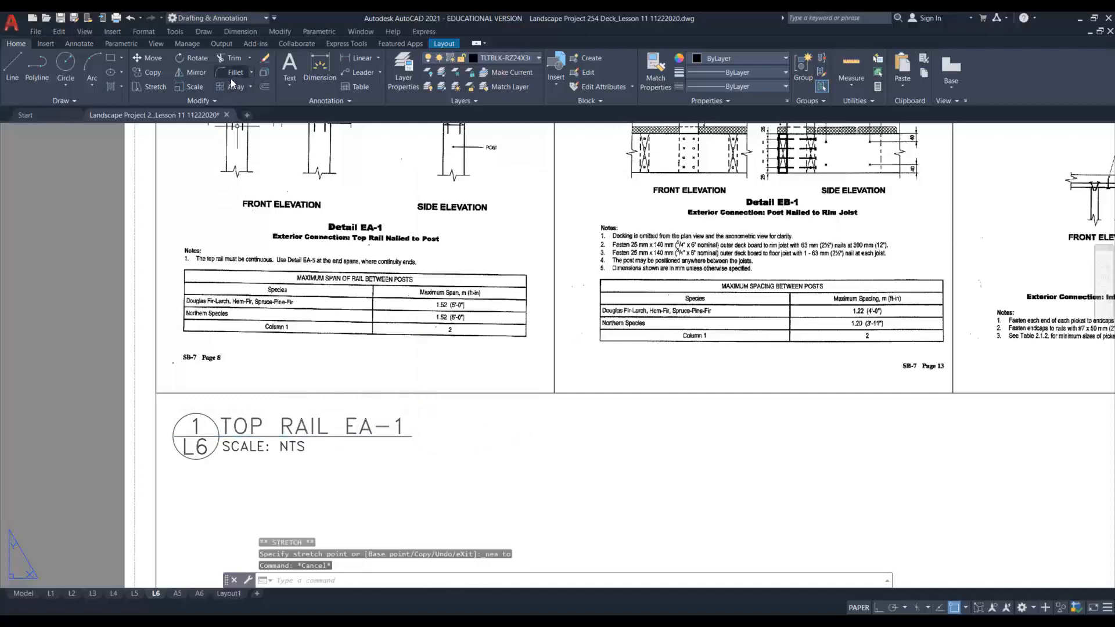
Step: Copy the TOP RAIL EA-1 label to the same position below the second and third pages, using the page corners as reference points
click(150, 72)
click(431, 464)
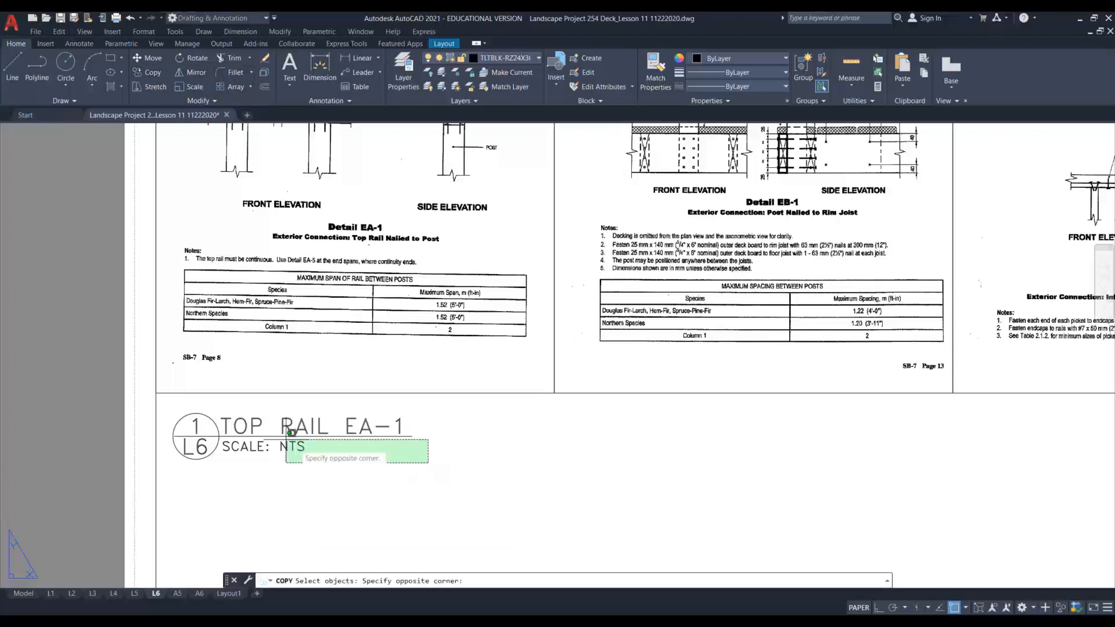
click(158, 385)
key(Return)
click(155, 393)
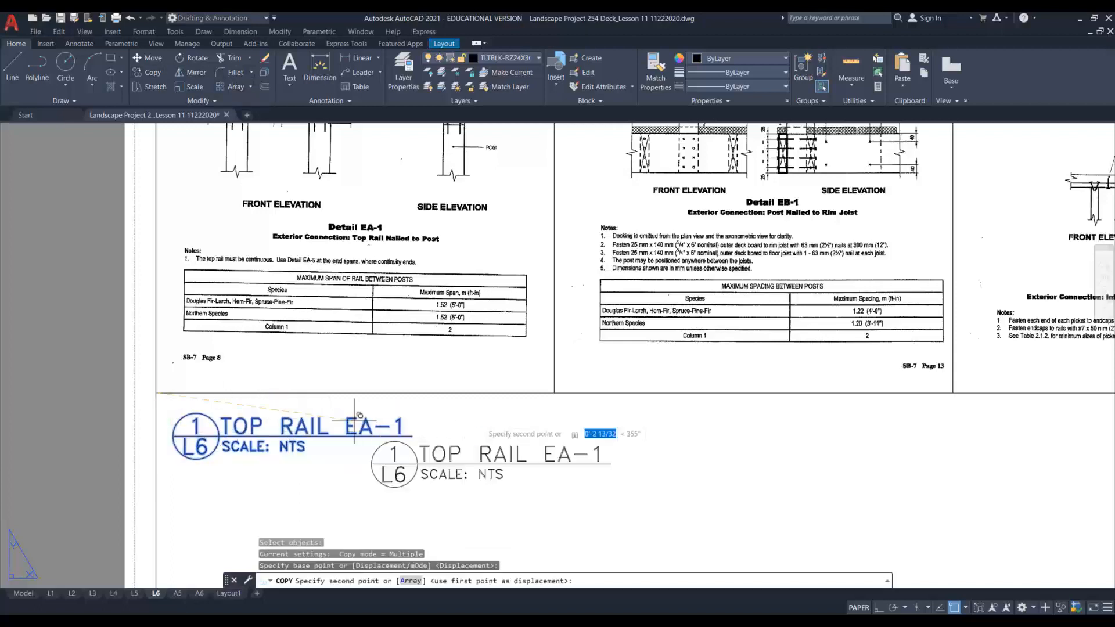
click(555, 393)
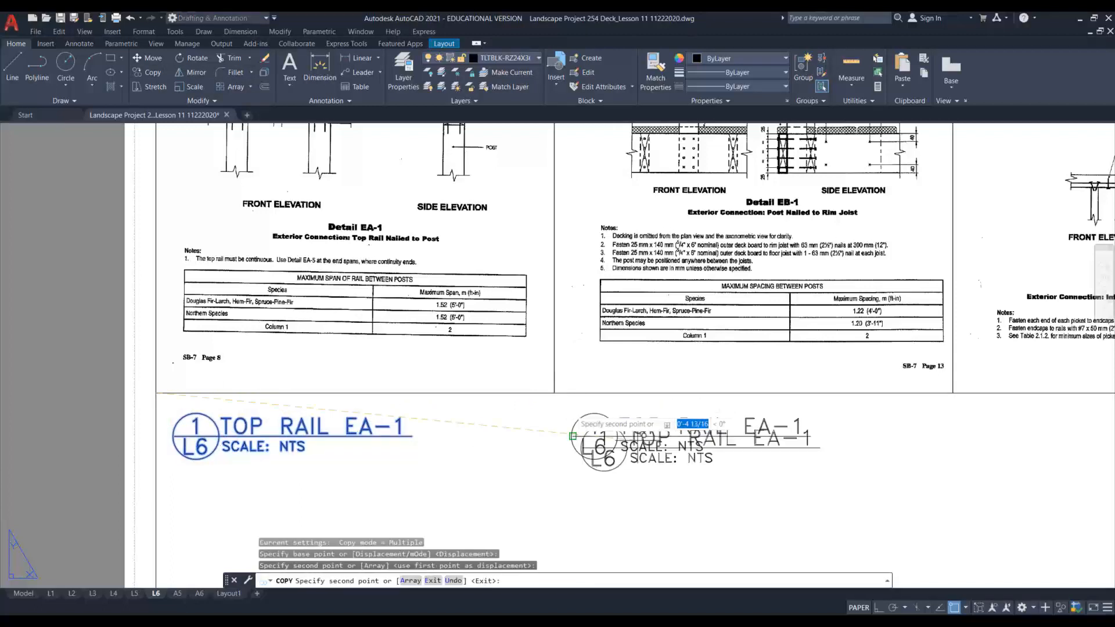
click(952, 392)
key(Escape)
Step: Renumber the copied labels below the second and third detail pages as 2 and 3
double_click(592, 427)
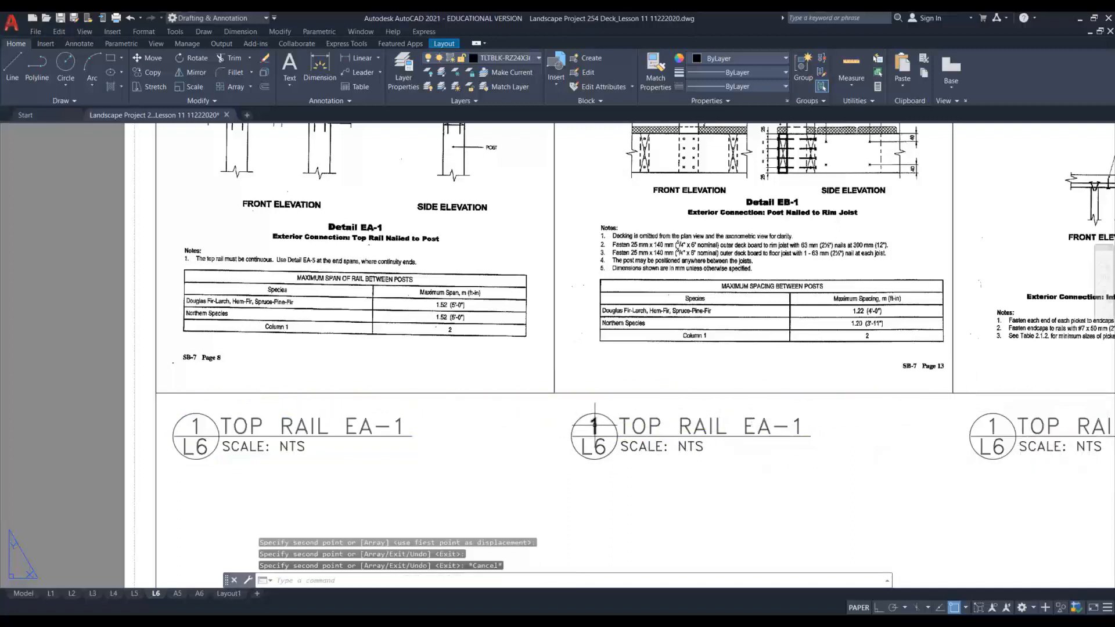
text(2)
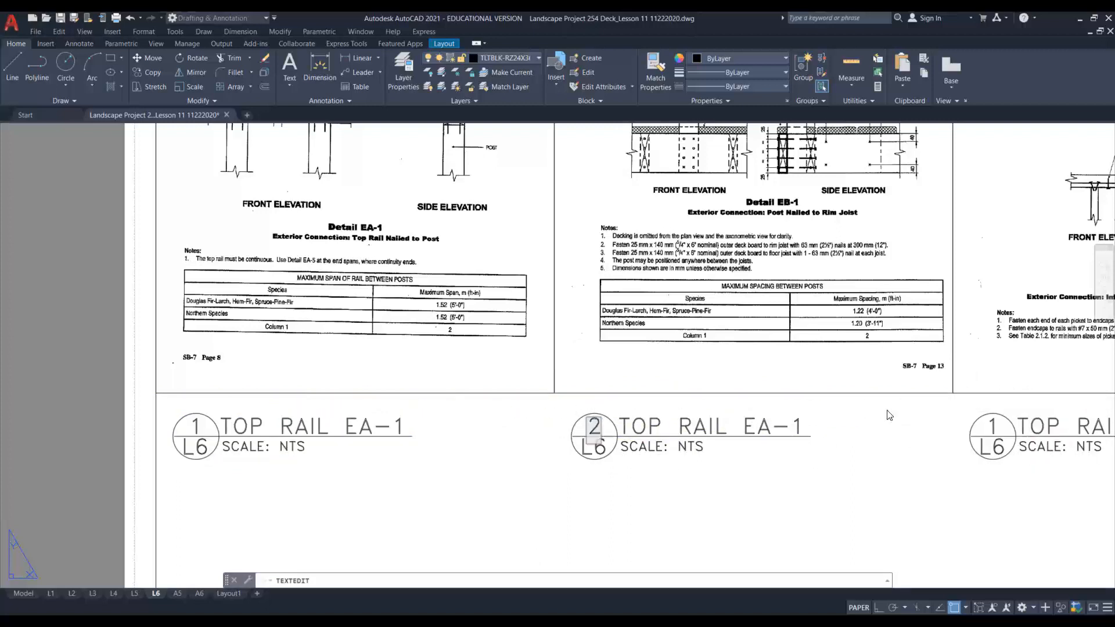
key(Return)
click(995, 429)
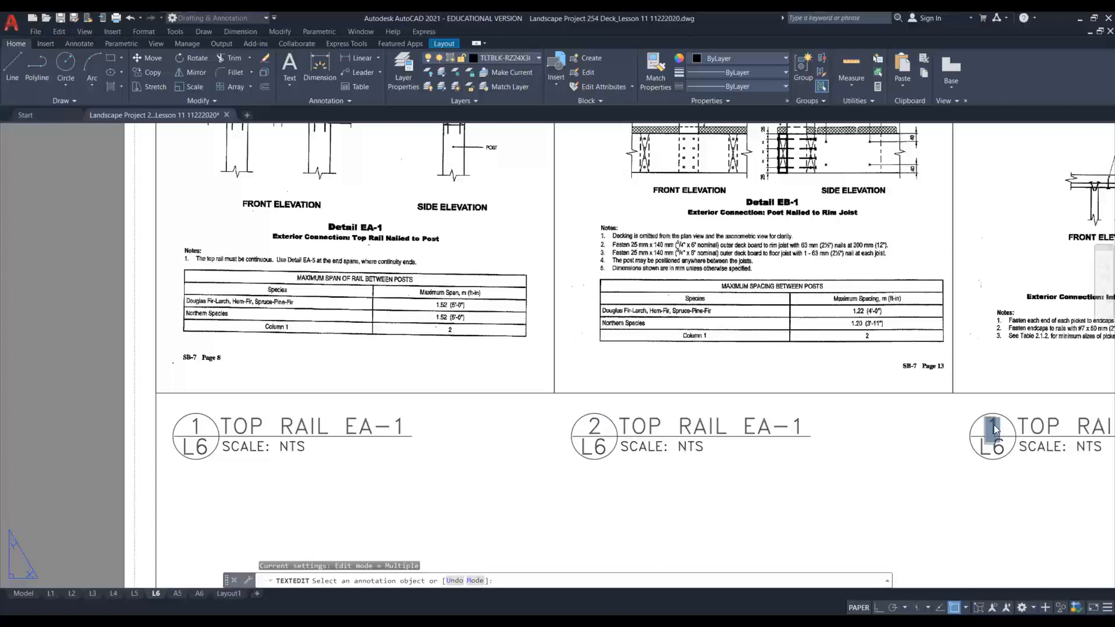
text(3)
click(752, 438)
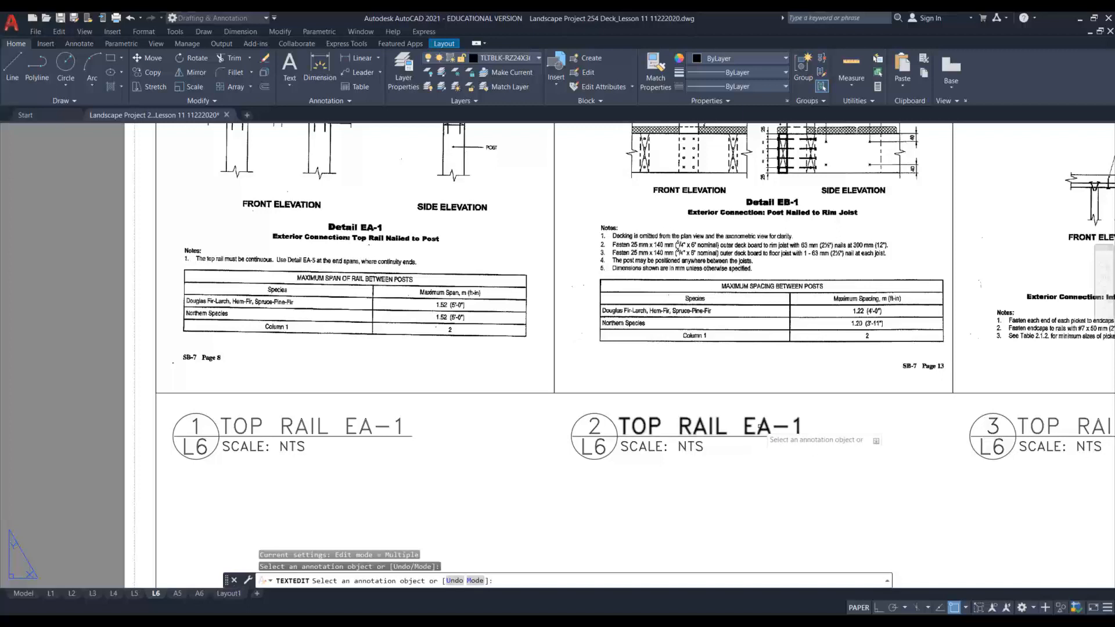
Step: Change the title of label 2 below the second page to POST CONNECTION EB-1
click(758, 430)
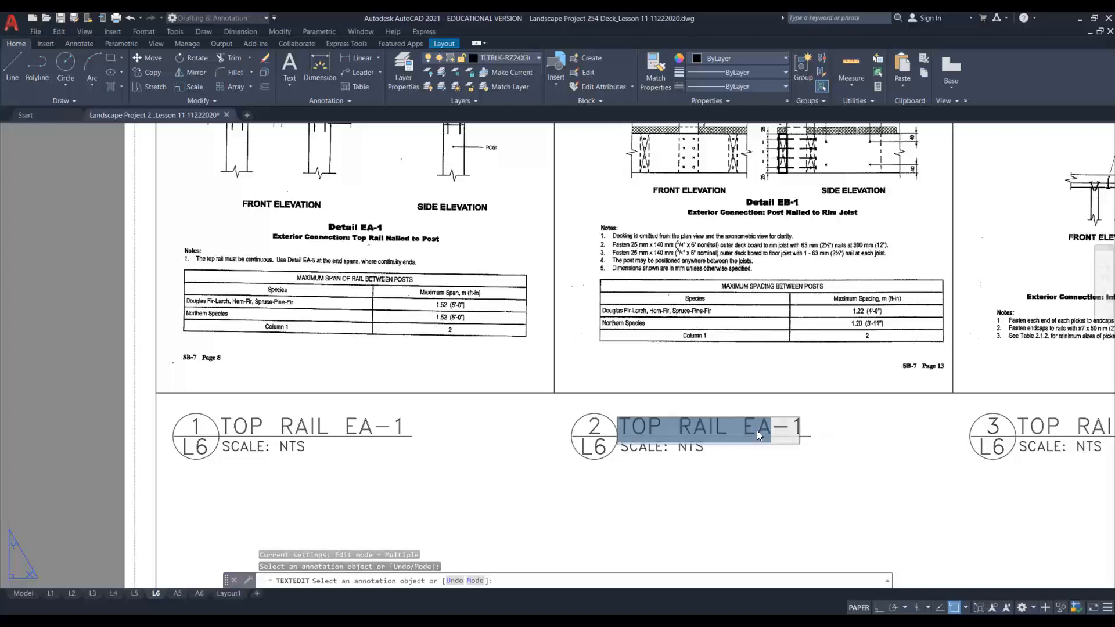
click(730, 401)
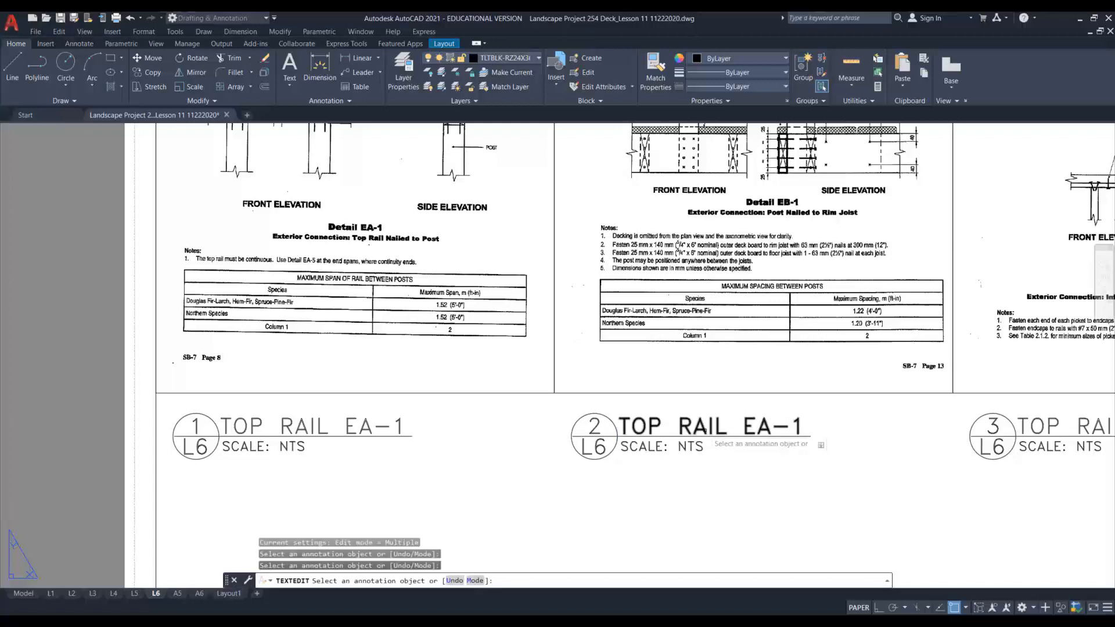
click(717, 431)
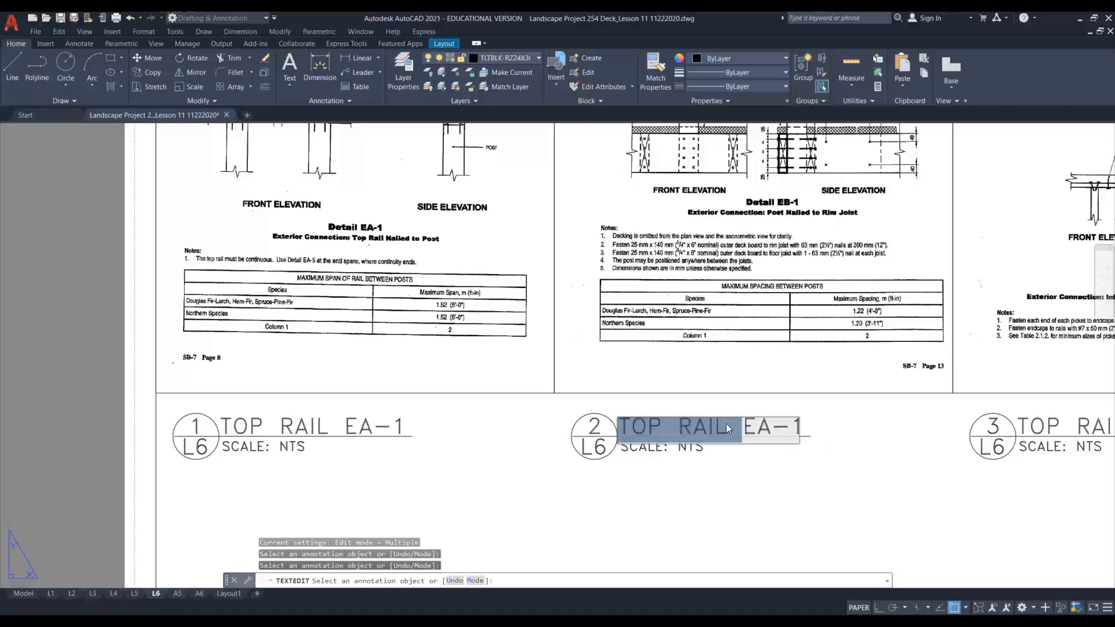
drag(727, 428, 616, 435)
text(POST C)
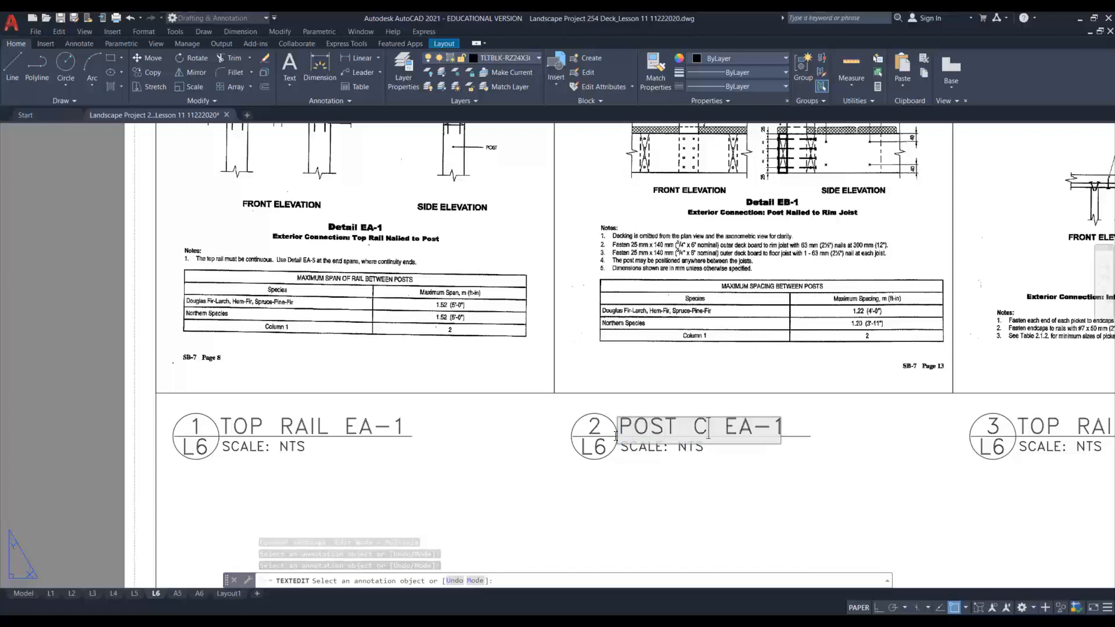
text(ONNECTION)
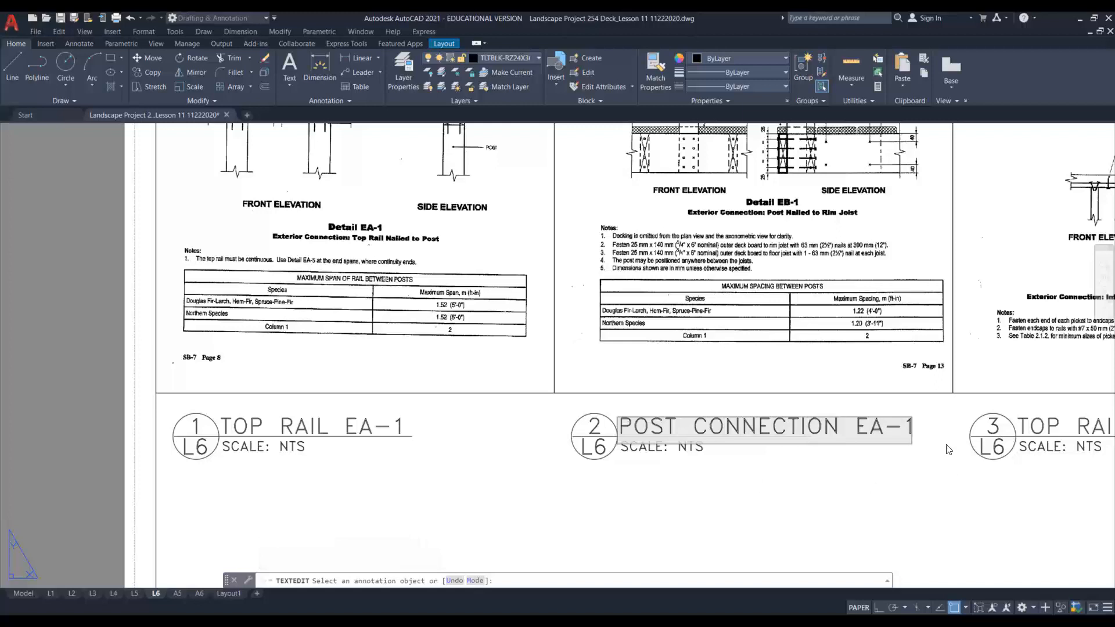
drag(885, 428, 871, 427)
text(B)
click(881, 485)
key(Escape)
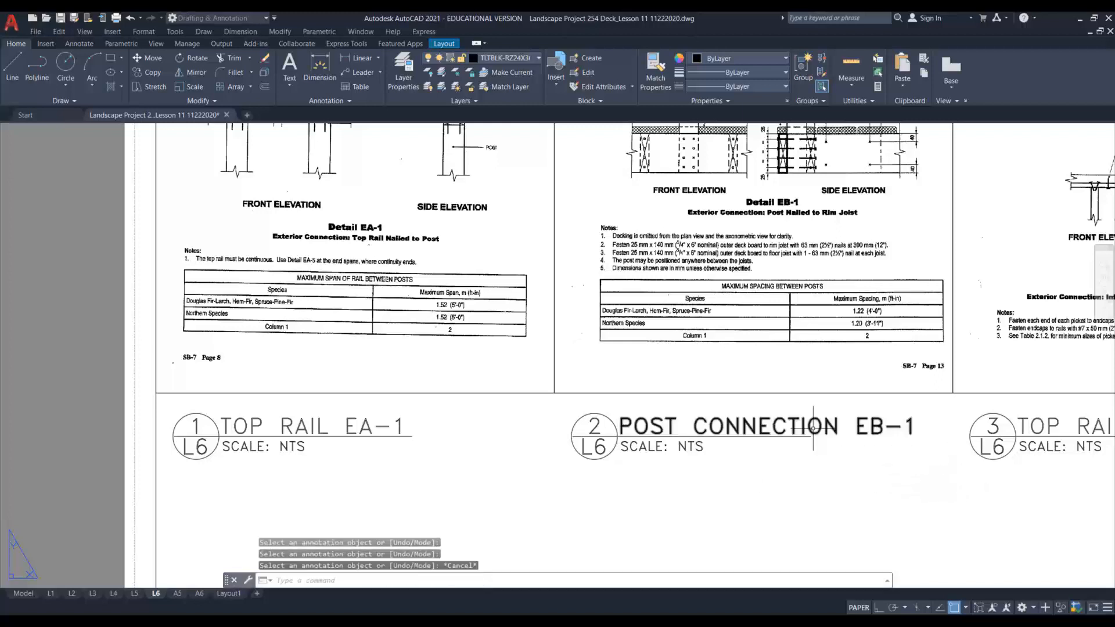
Step: Stretch label 2's underline horizontally with Ortho on so it ends just past the POST CONNECTION EB-1 title
click(807, 436)
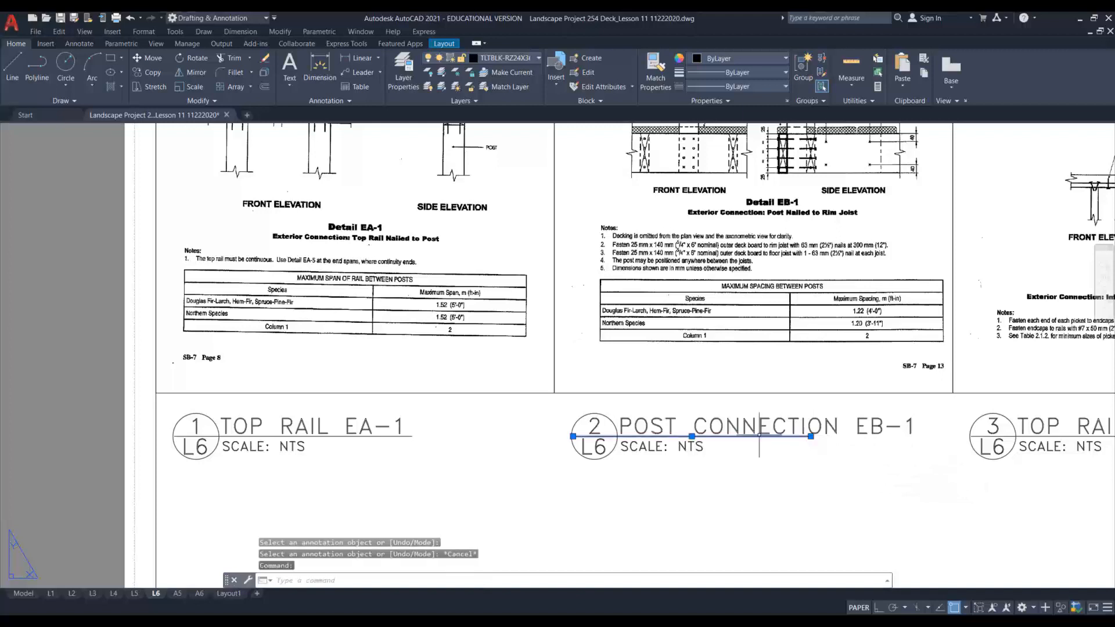
click(810, 436)
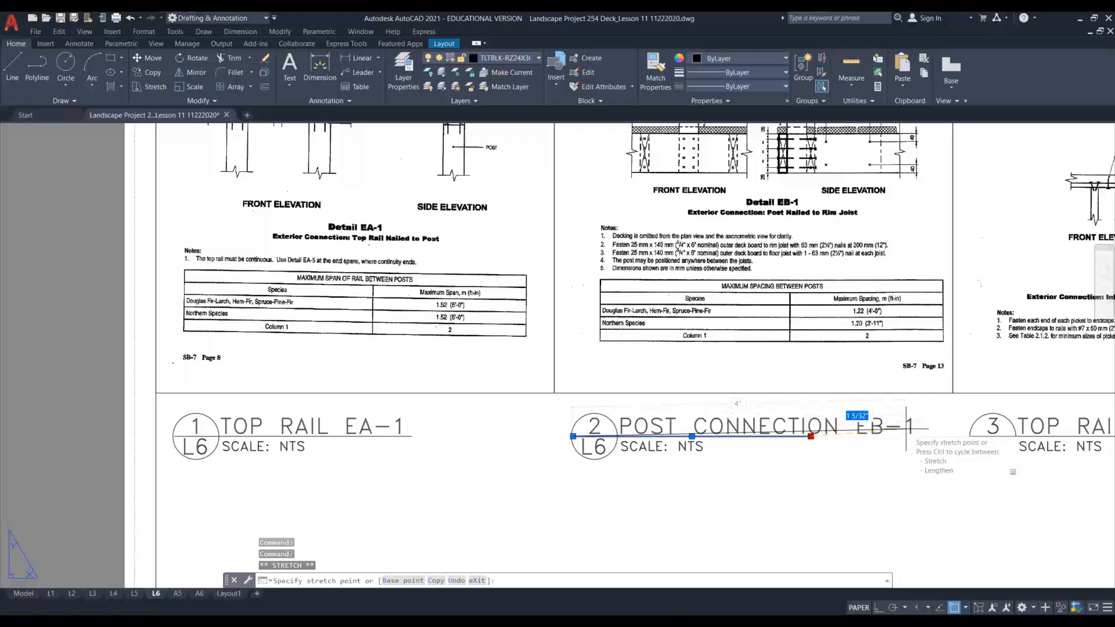
key(F8)
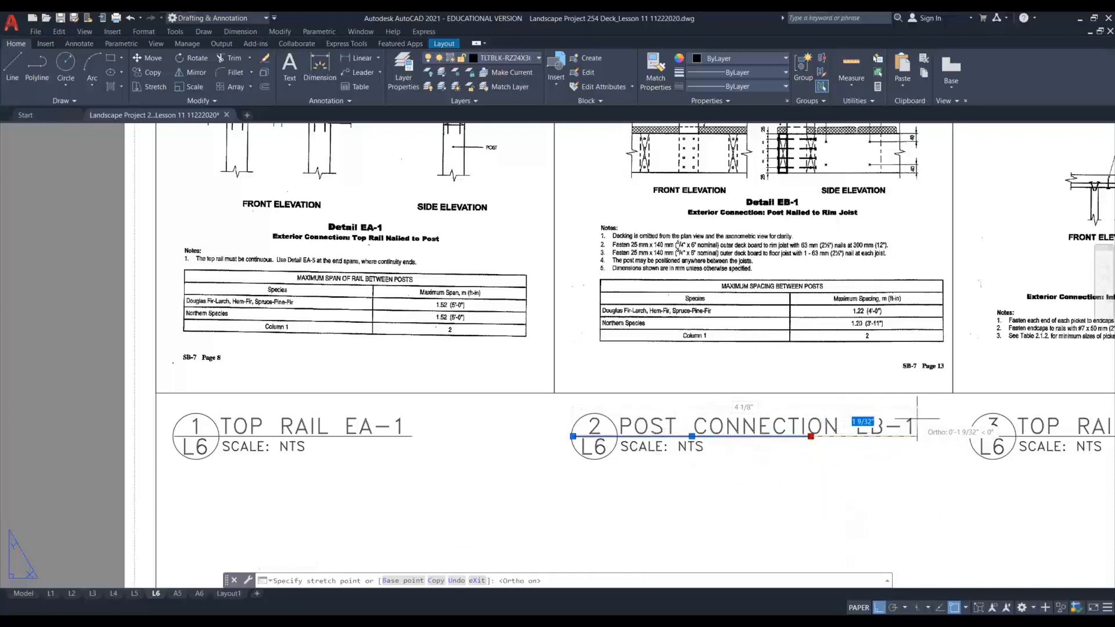
key(Escape)
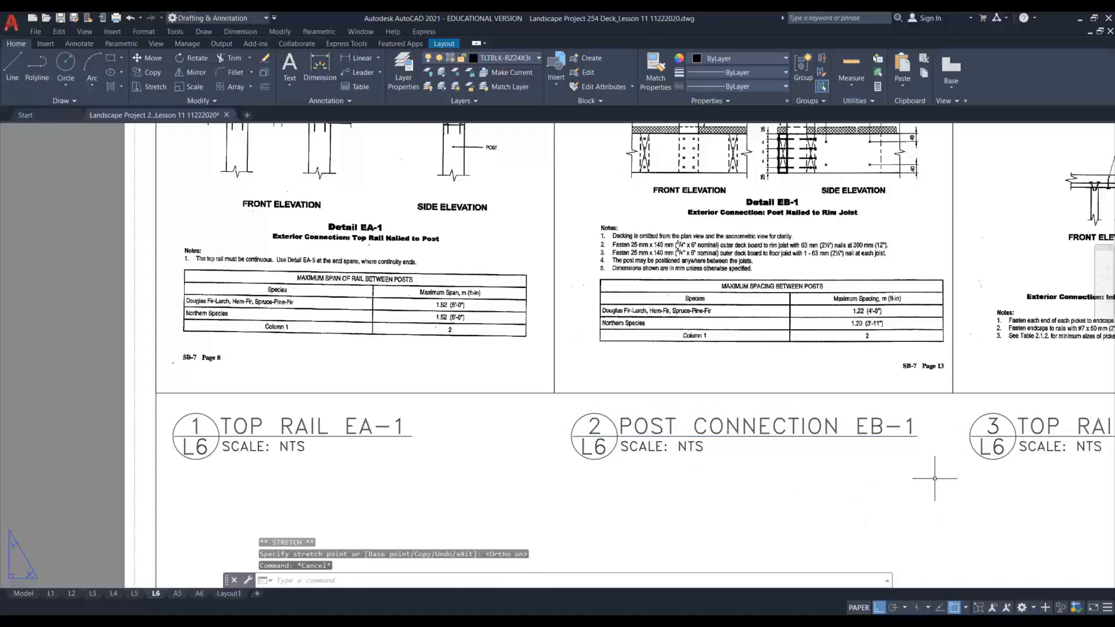
Step: Replace TOP RAIL with INFILL PICKET DETAIL in the title of label 3 below the third page
middle_drag(926, 447, 507, 465)
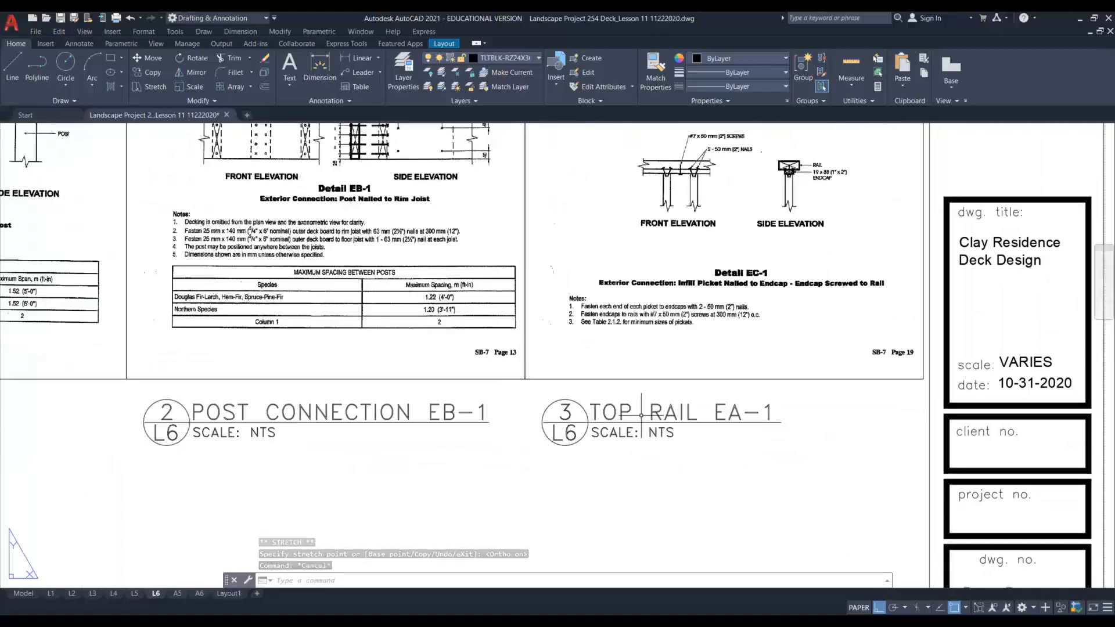
middle_drag(543, 468, 604, 465)
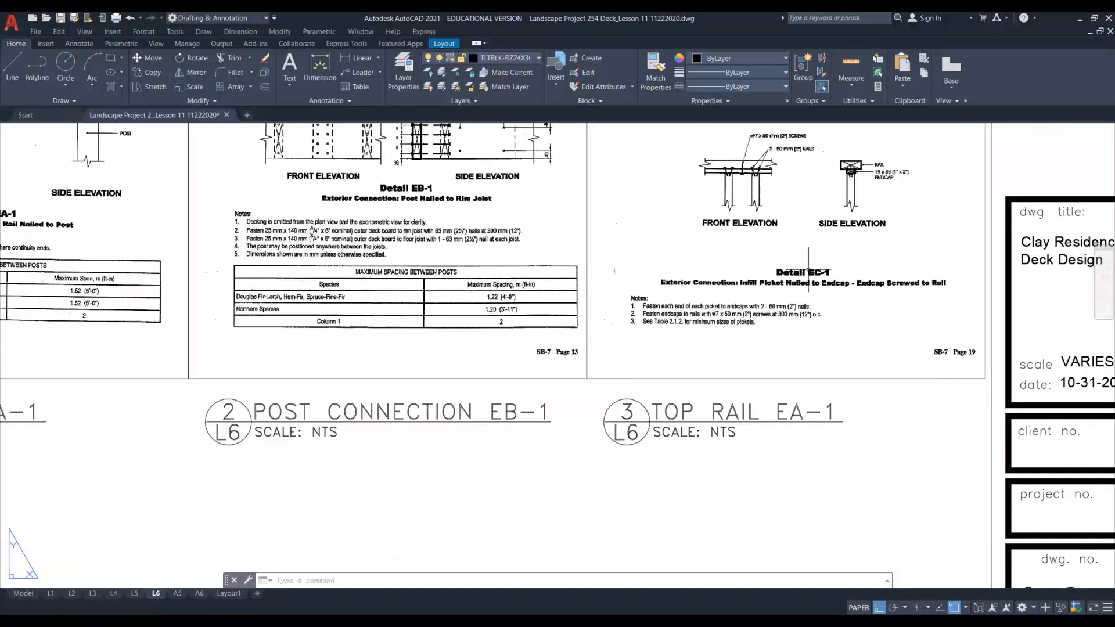
middle_drag(808, 269, 766, 421)
middle_drag(686, 442, 694, 360)
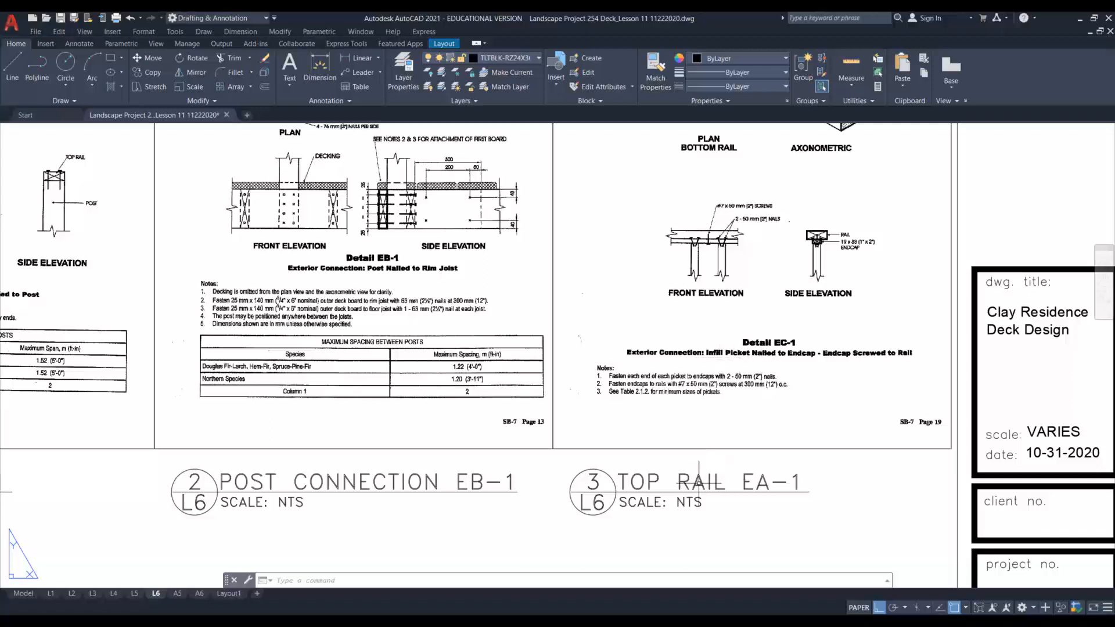
double_click(725, 482)
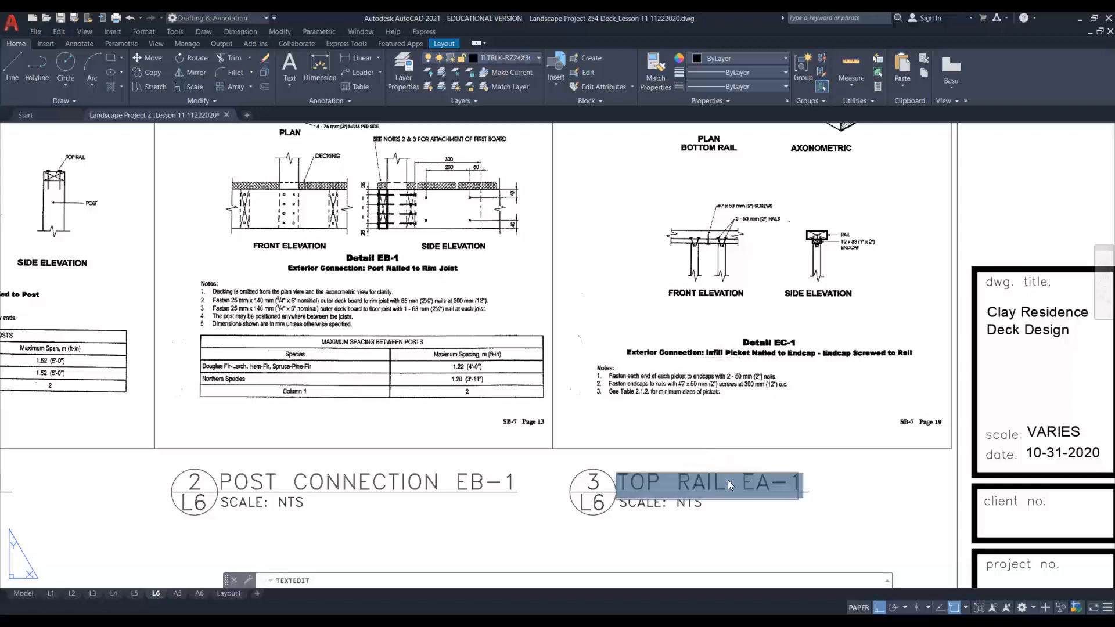
drag(727, 483, 593, 481)
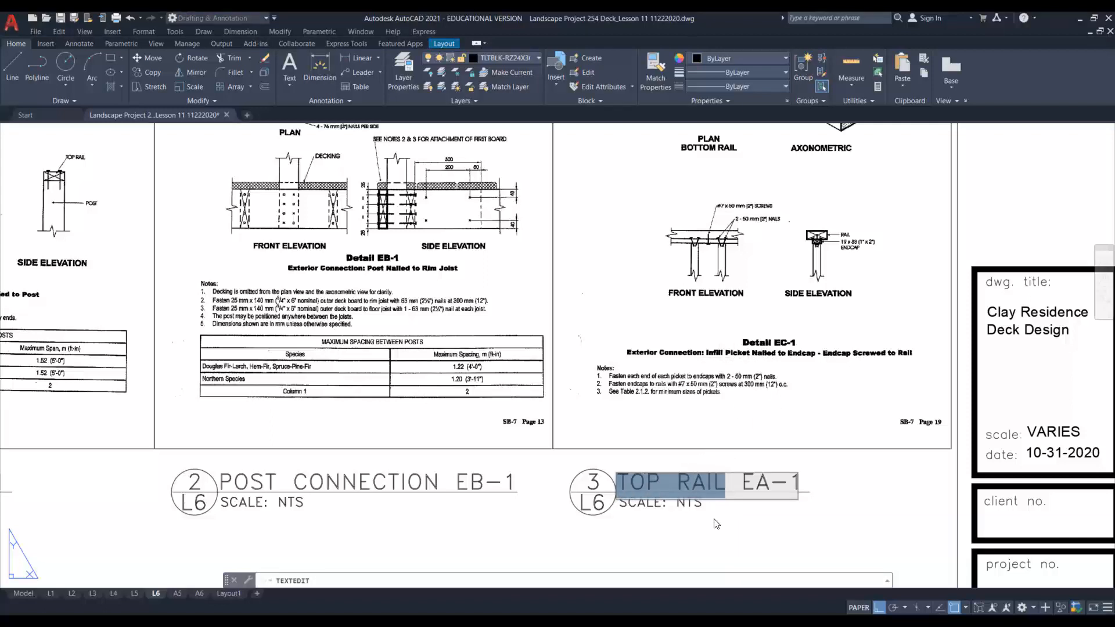
text(INFILL PI)
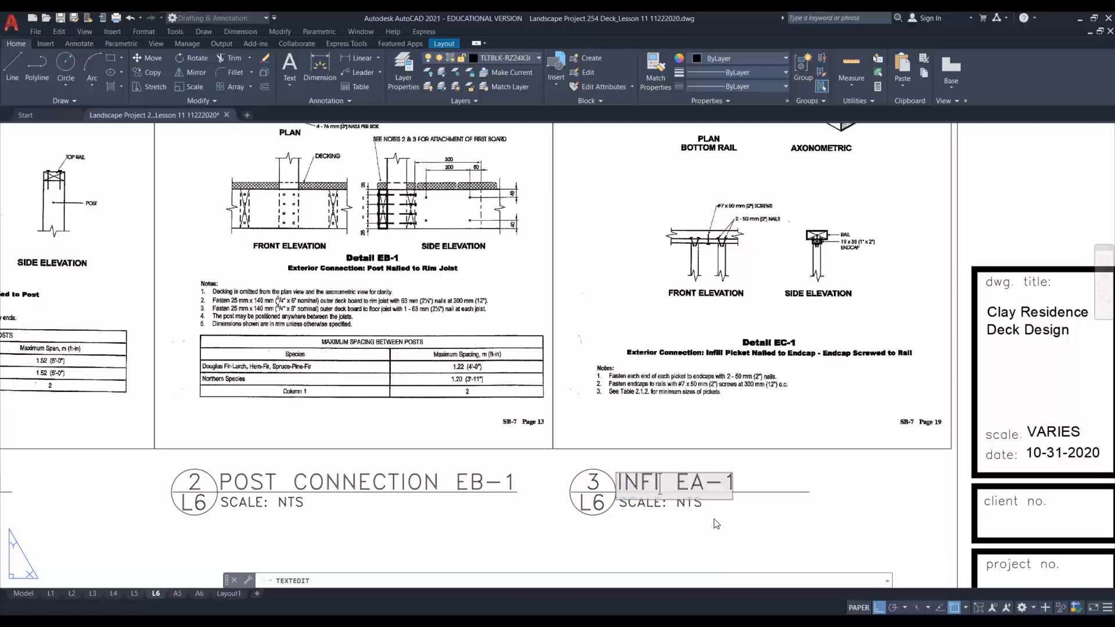
text(CKET DETA)
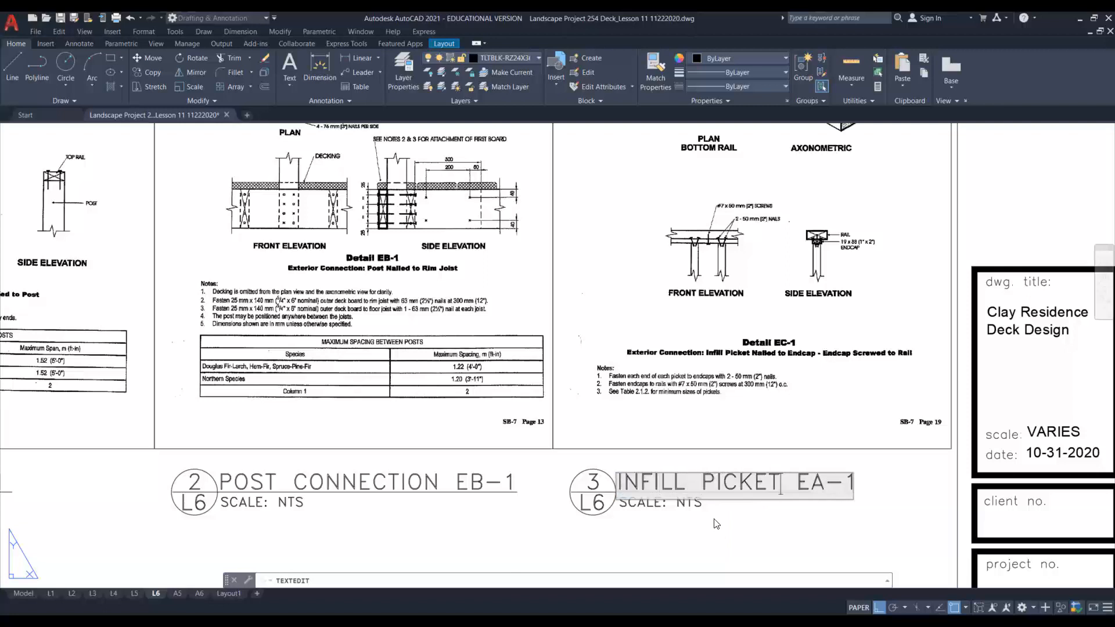
text(IL)
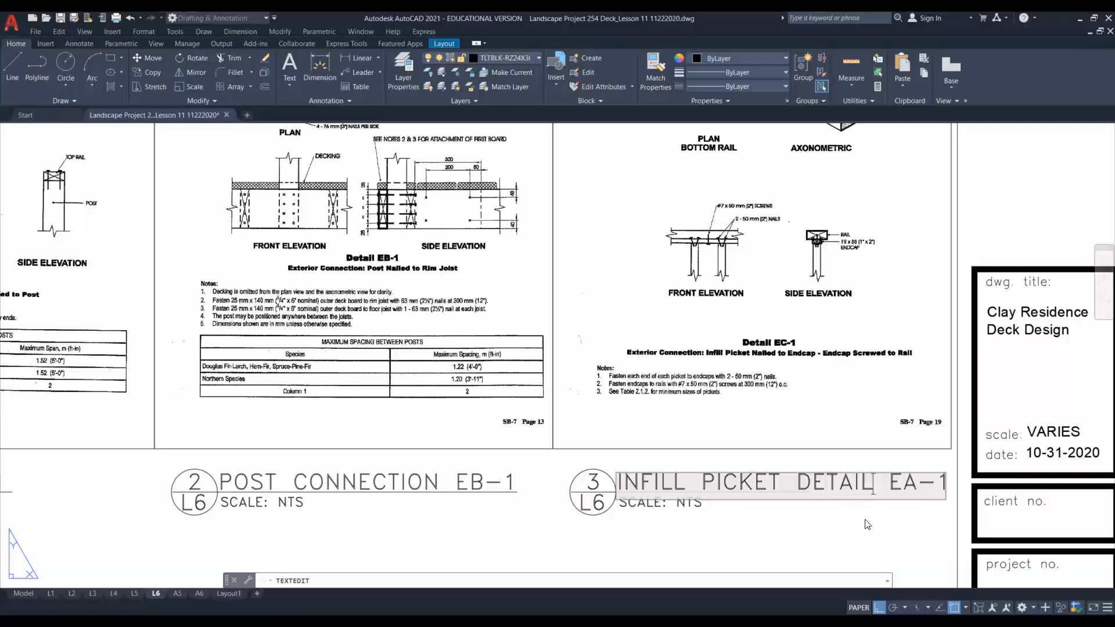
key(Return)
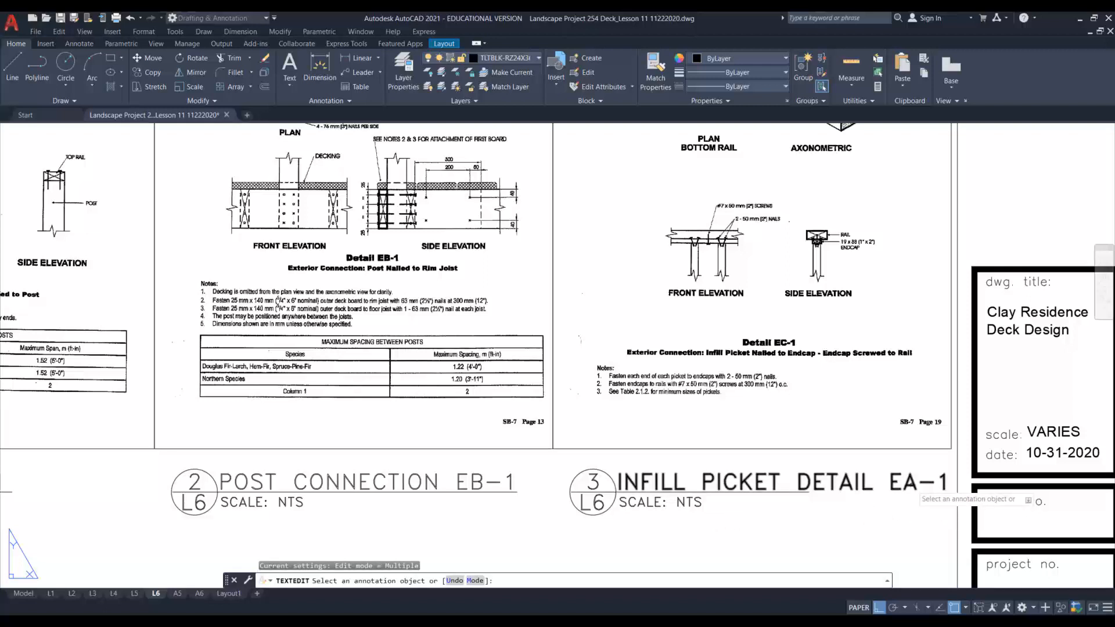
Step: Change the detail code at the end of label 3's title to EC-1
click(918, 491)
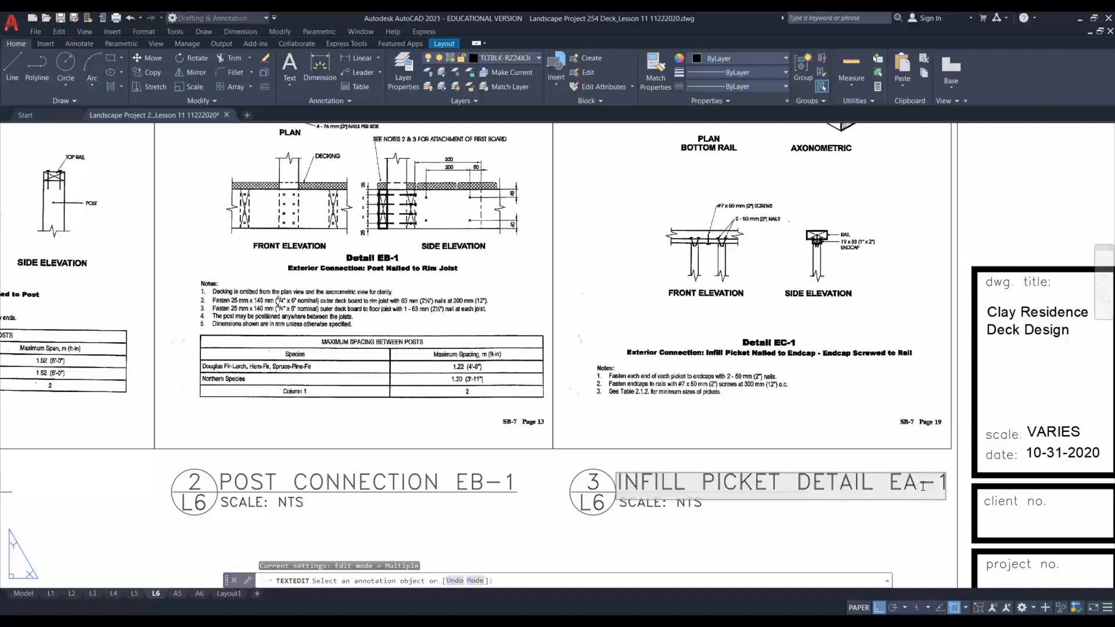
drag(911, 484, 906, 484)
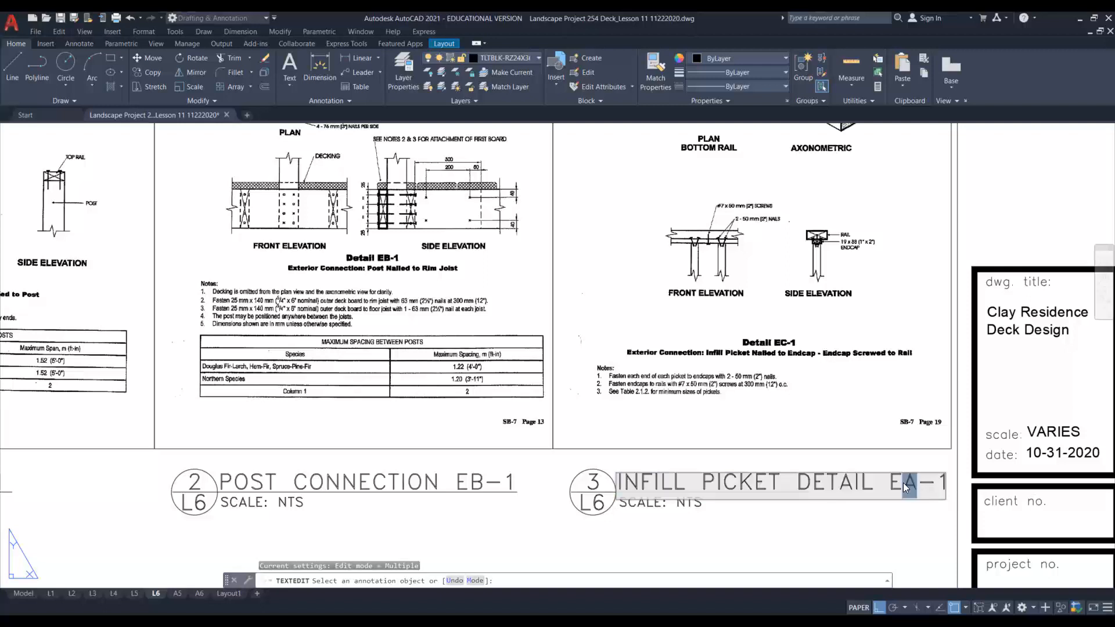
text(C)
key(Return)
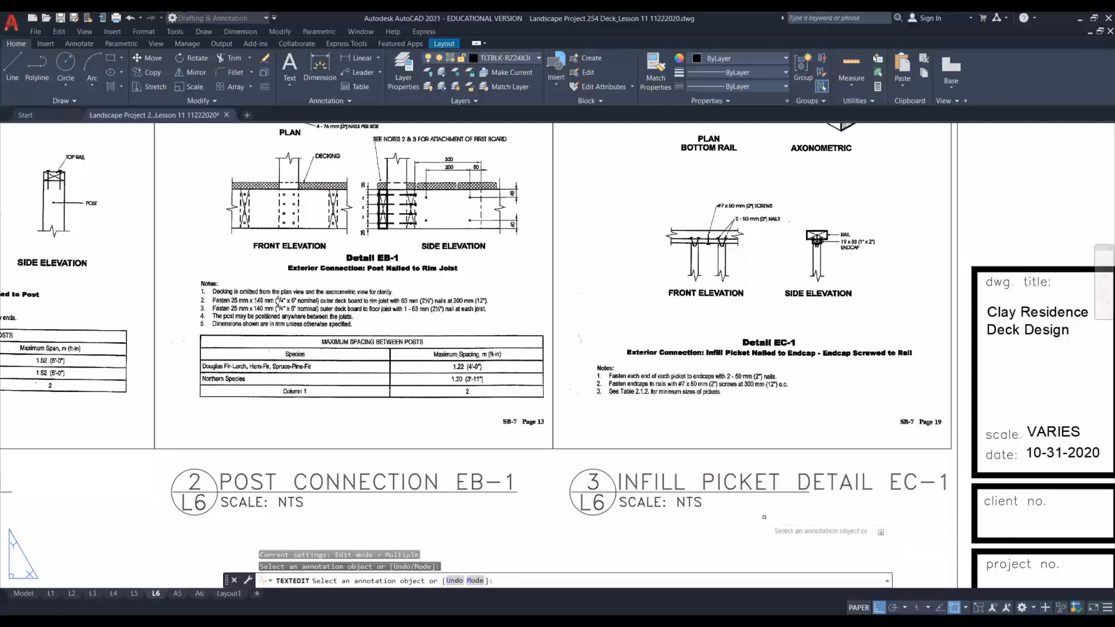
key(Escape)
Step: Stretch label 3's underline horizontally to the end of the INFILL PICKET DETAIL EC-1 title
click(776, 494)
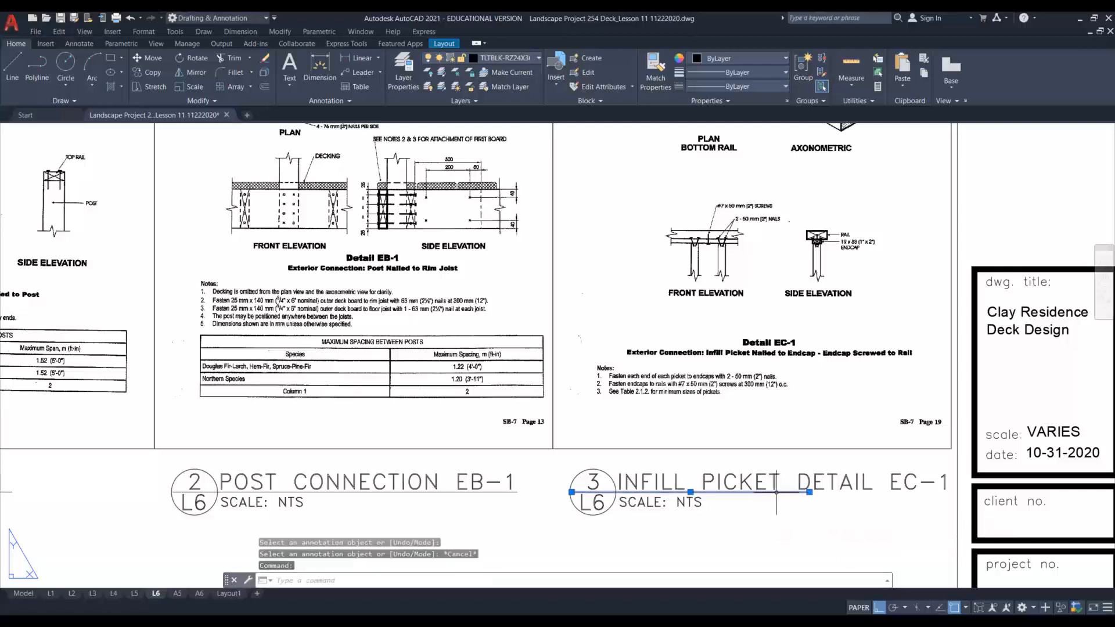
click(809, 492)
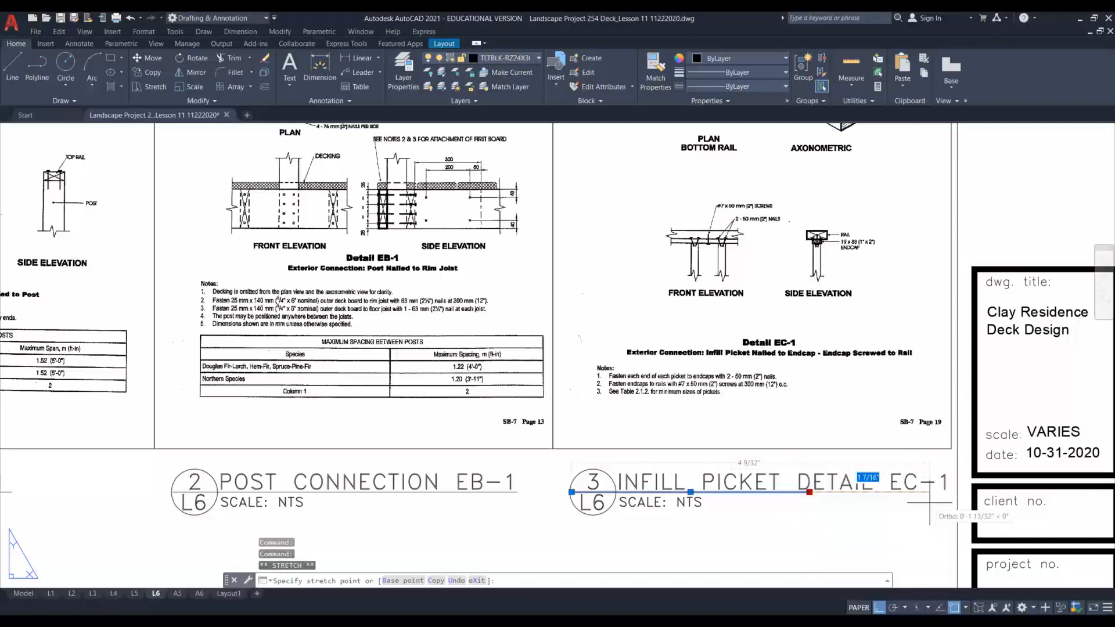
key(Escape)
key(Escape)
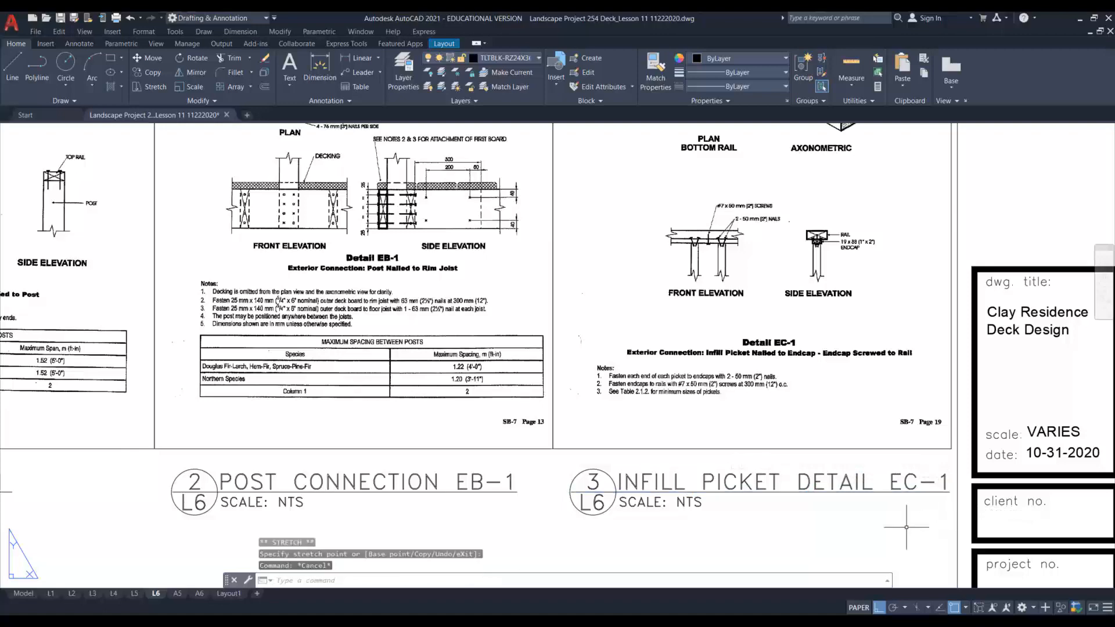
Step: Review the whole L6 sheet and open the L1 layout to examine its deck plan and annotations
scroll(436, 431, down, 6)
scroll(442, 424, up, 3)
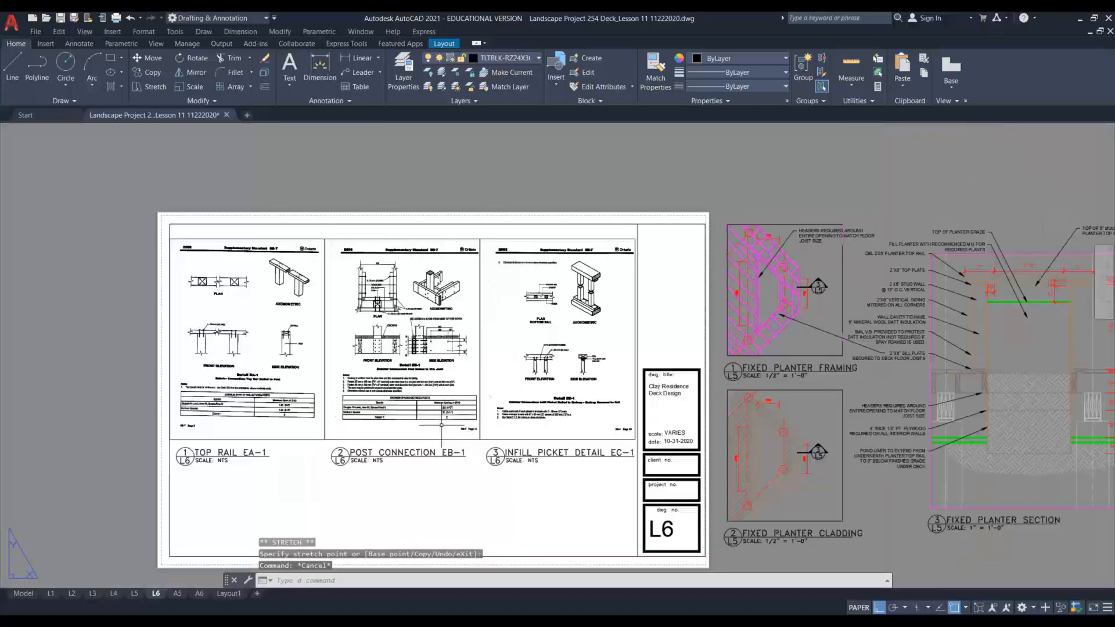
middle_drag(441, 425, 519, 420)
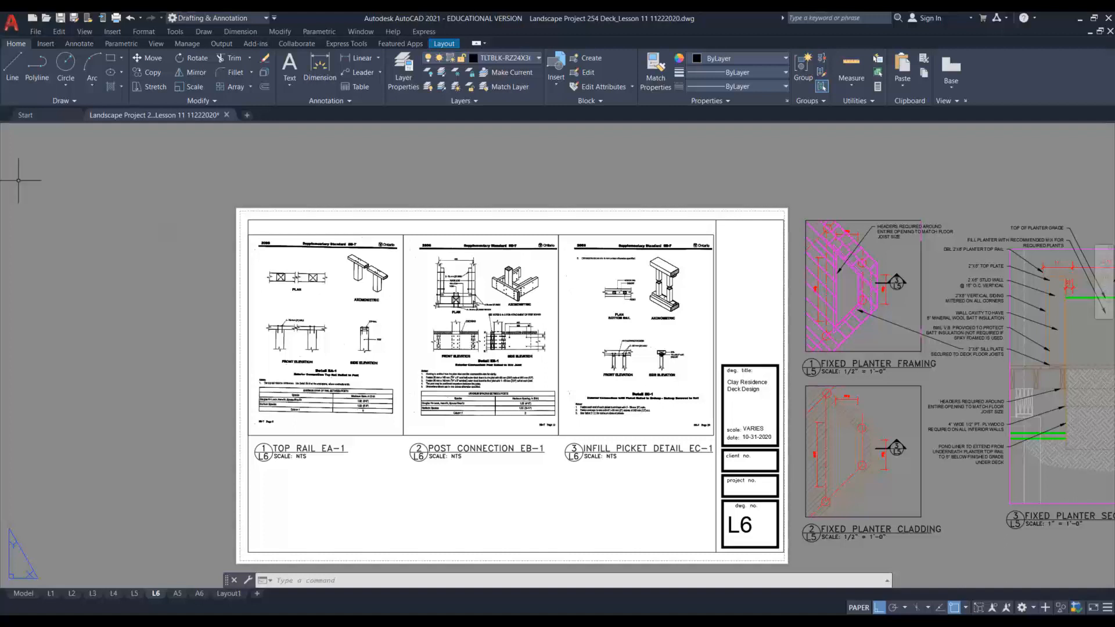
click(52, 593)
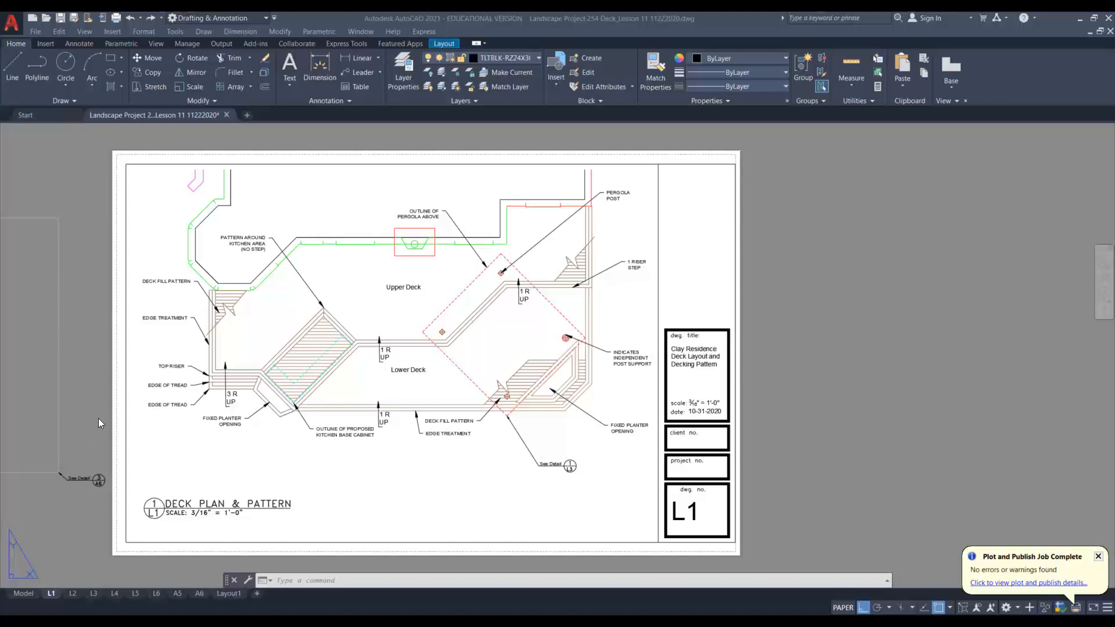
scroll(188, 317, up, 3)
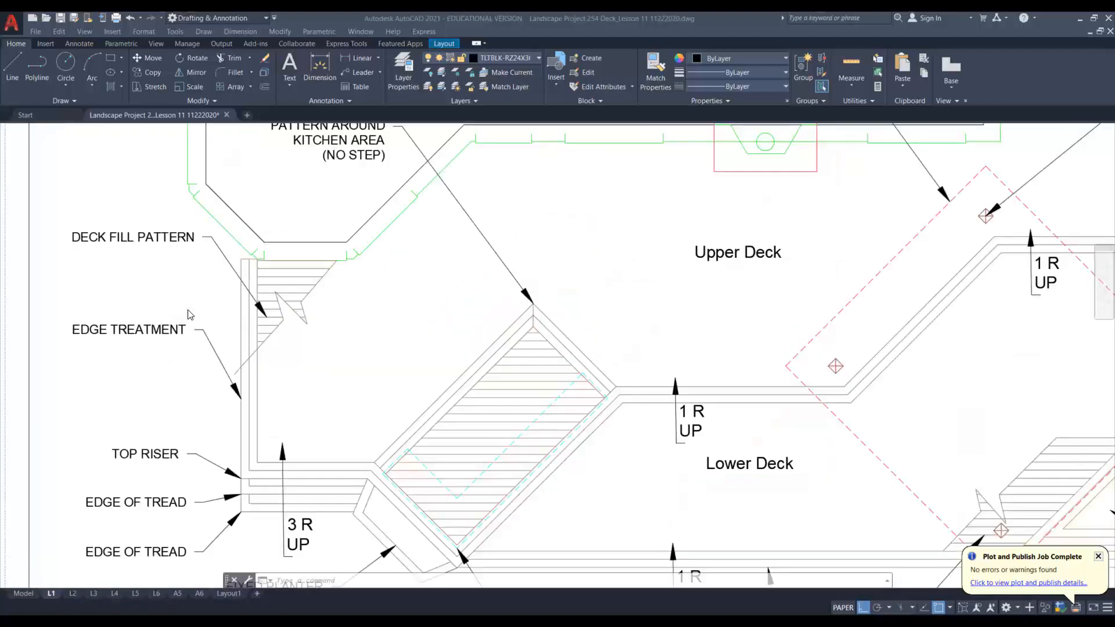
scroll(189, 312, down, 3)
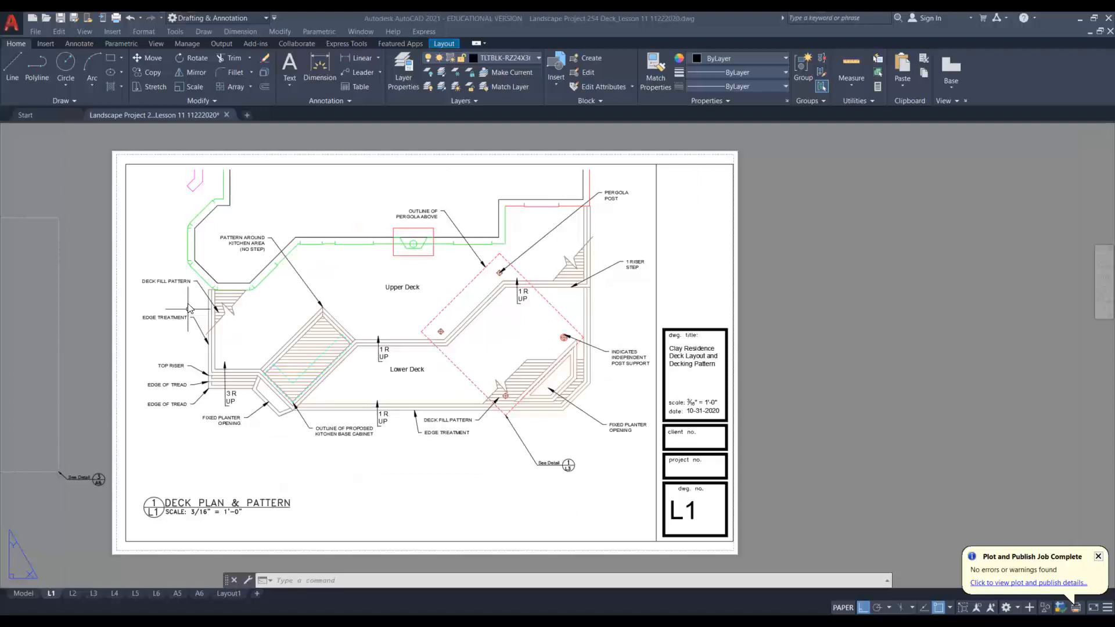
click(188, 308)
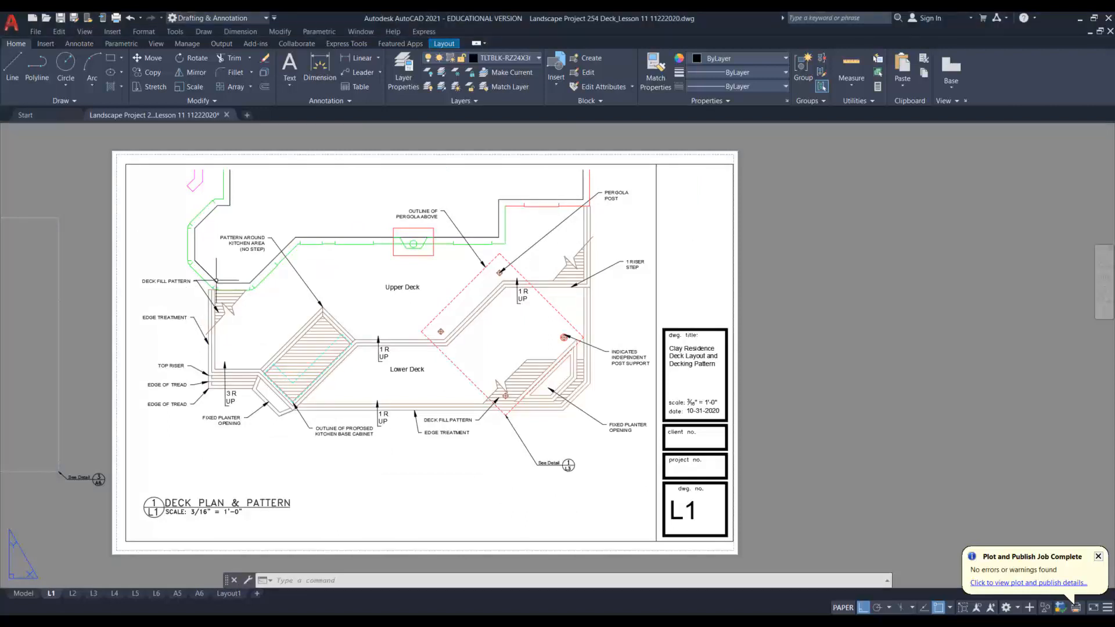
Step: Draw a rectangle about 15/32" wide and 2 29/32" tall around the deck's left edge, from the deck fill pattern down to the bottom tread
middle_drag(236, 344, 278, 367)
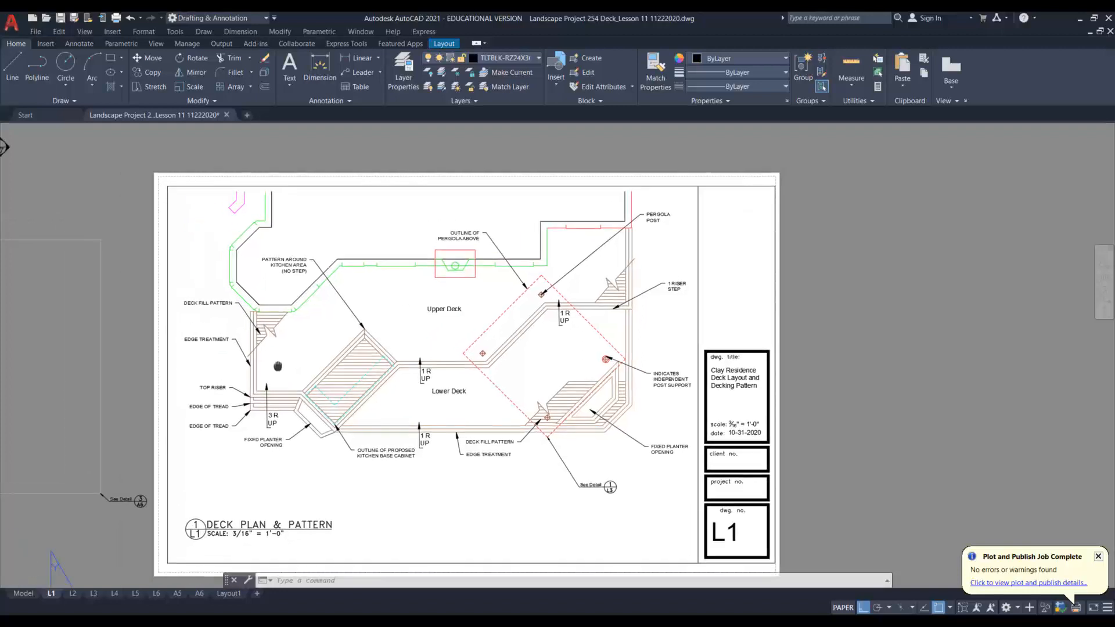
scroll(277, 367, up, 2)
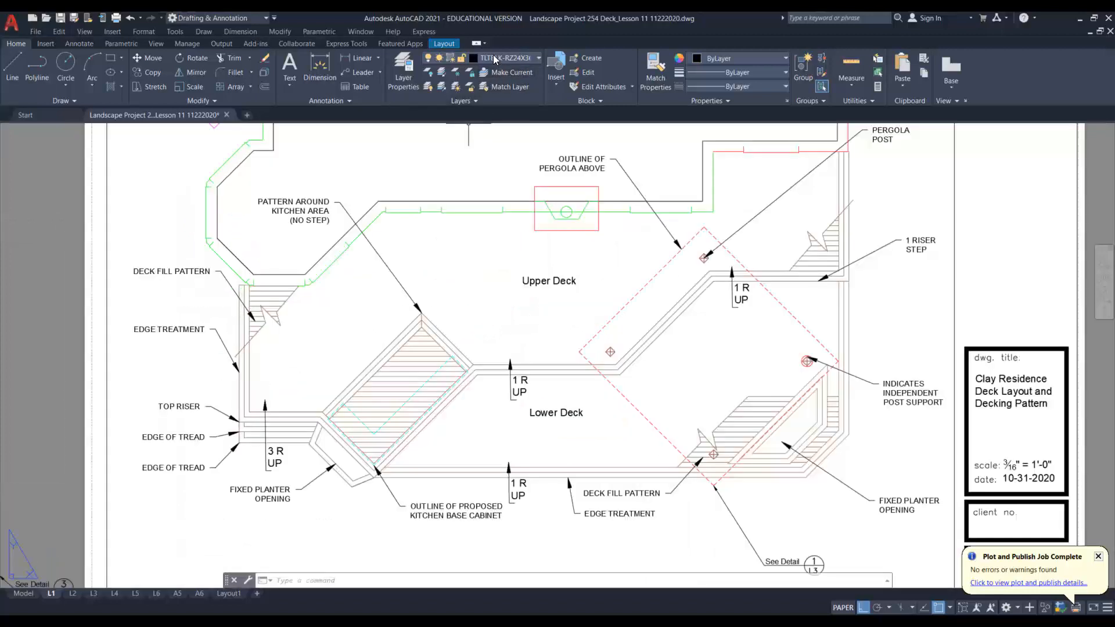
click(110, 59)
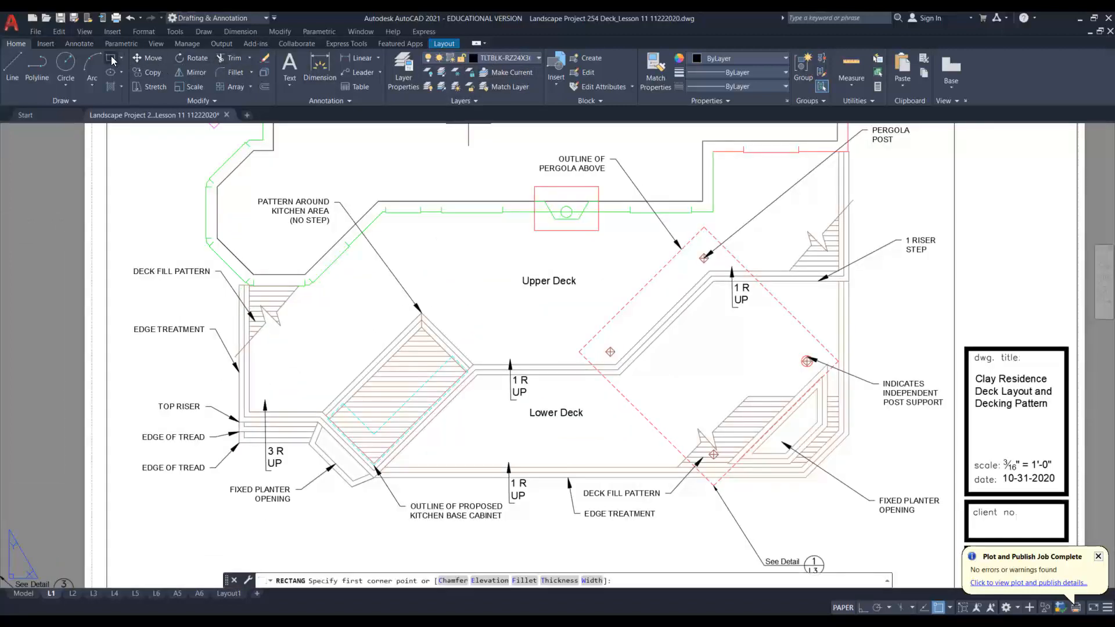
shift+right_click(219, 282)
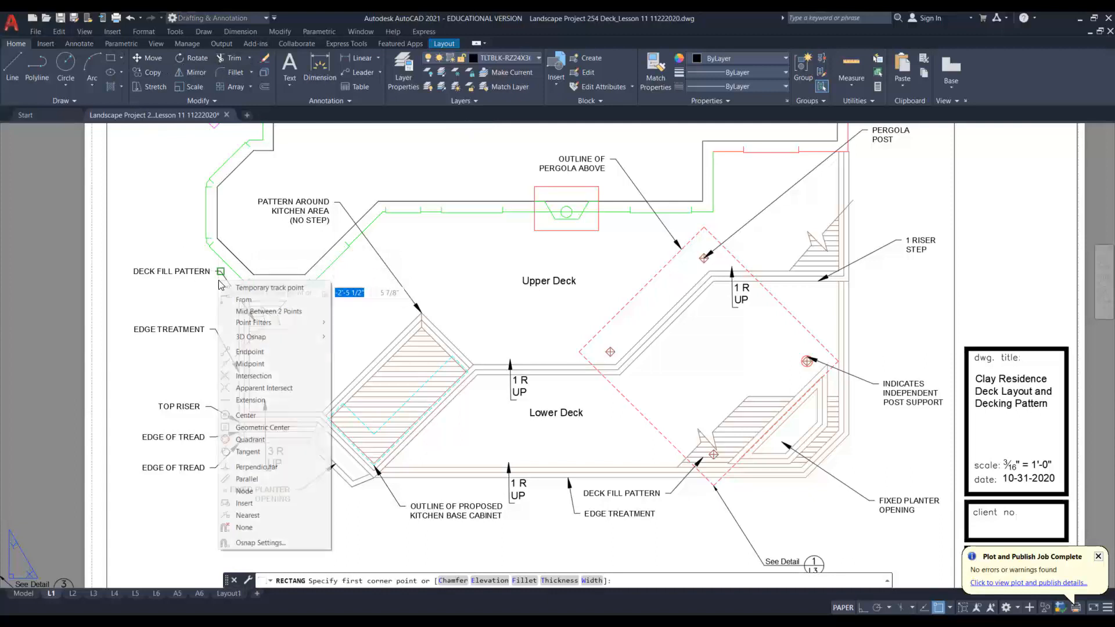
click(245, 527)
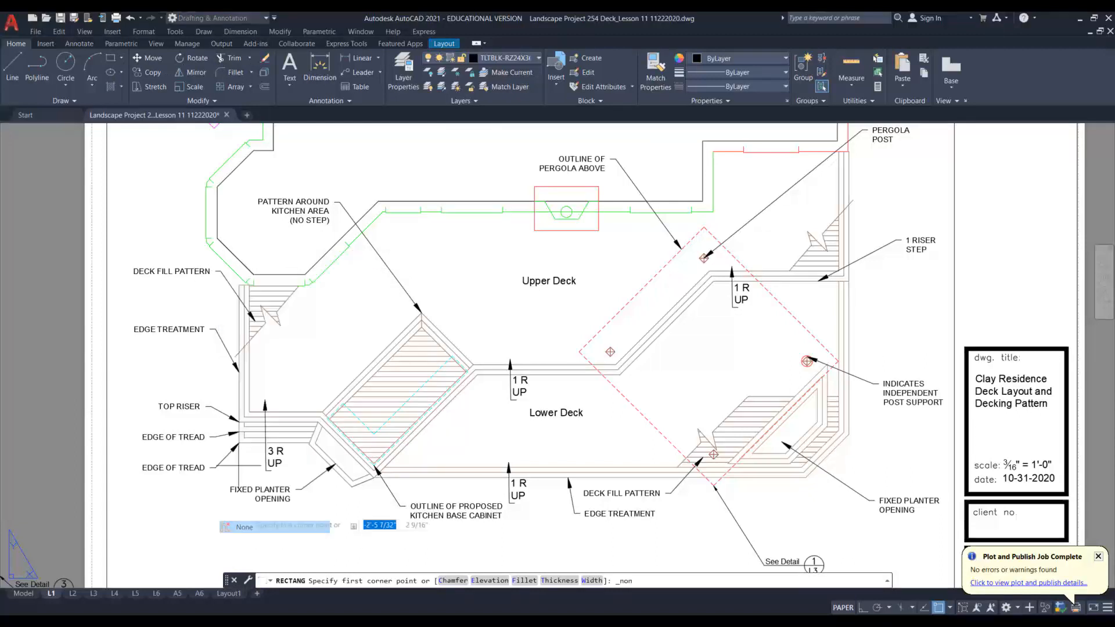
click(230, 279)
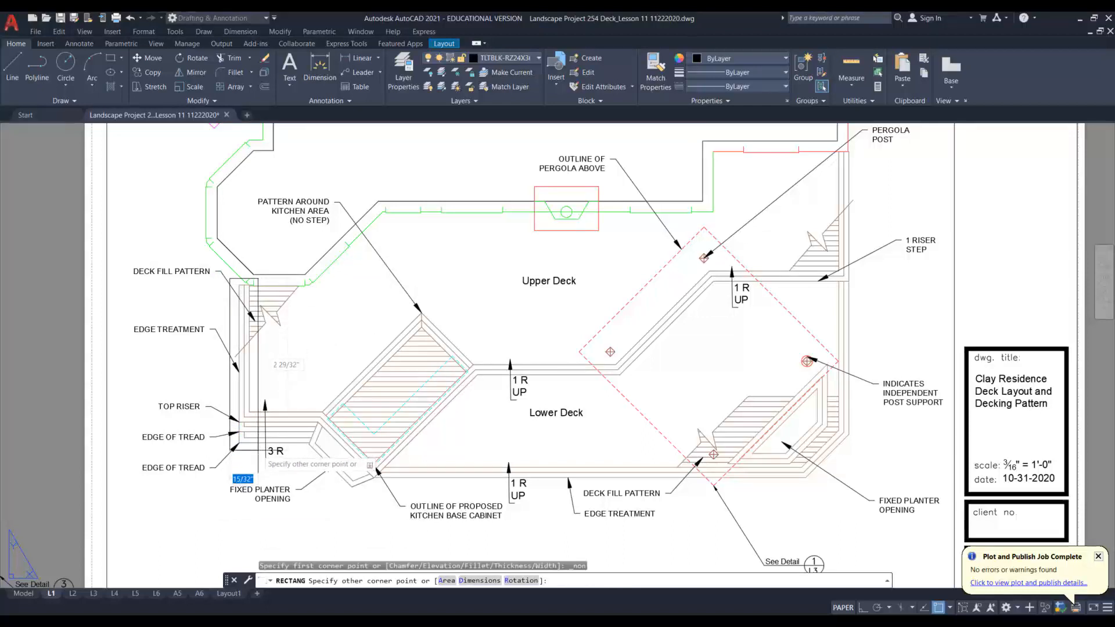
click(258, 451)
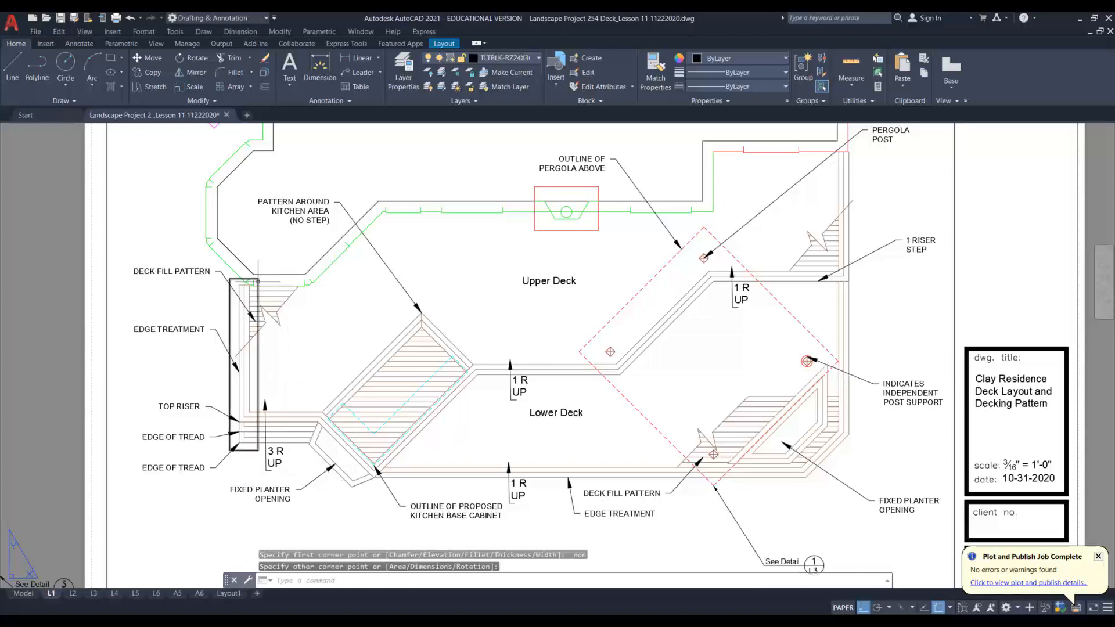
Step: Try to match the large detail frame outside the sheet to the properties of the new deck-edge rectangle, and undo it
scroll(269, 274, down, 2)
middle_drag(269, 275, 383, 306)
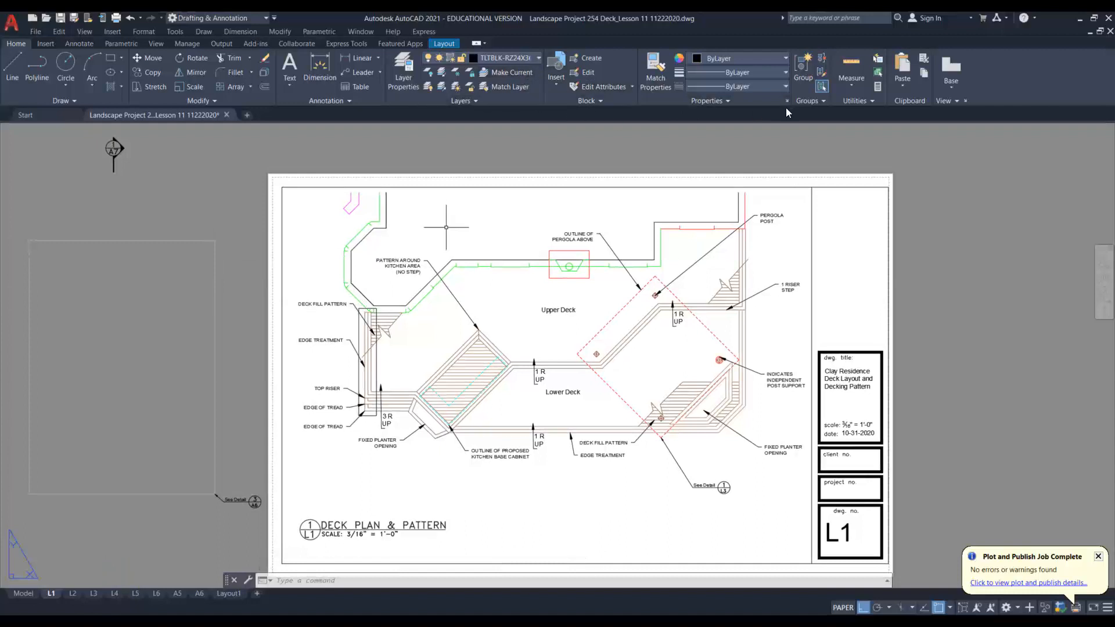
click(361, 309)
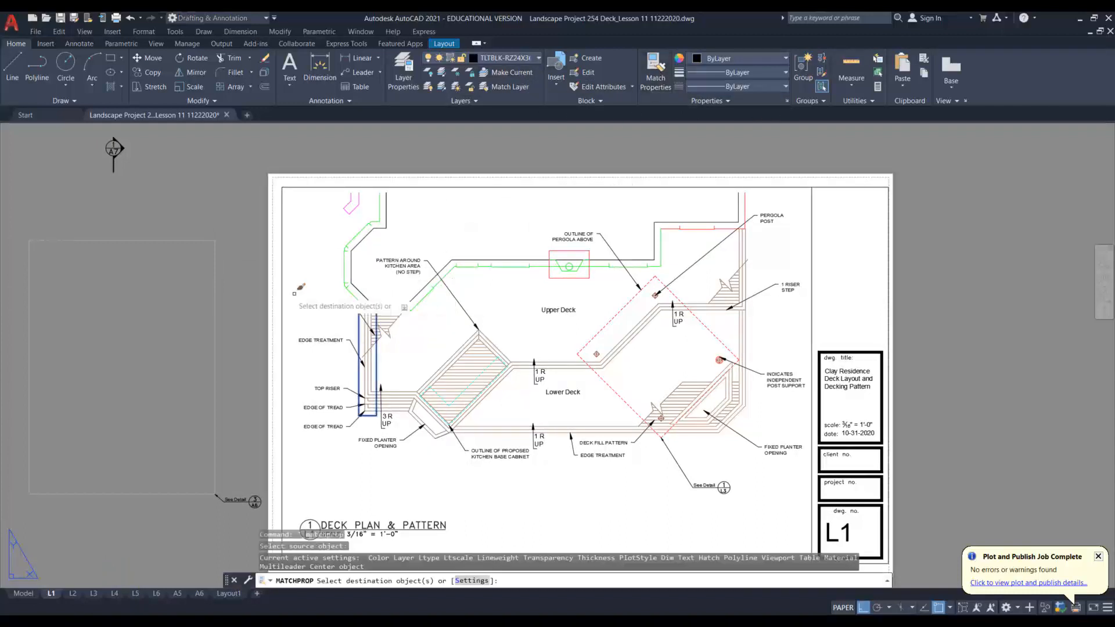
click(216, 253)
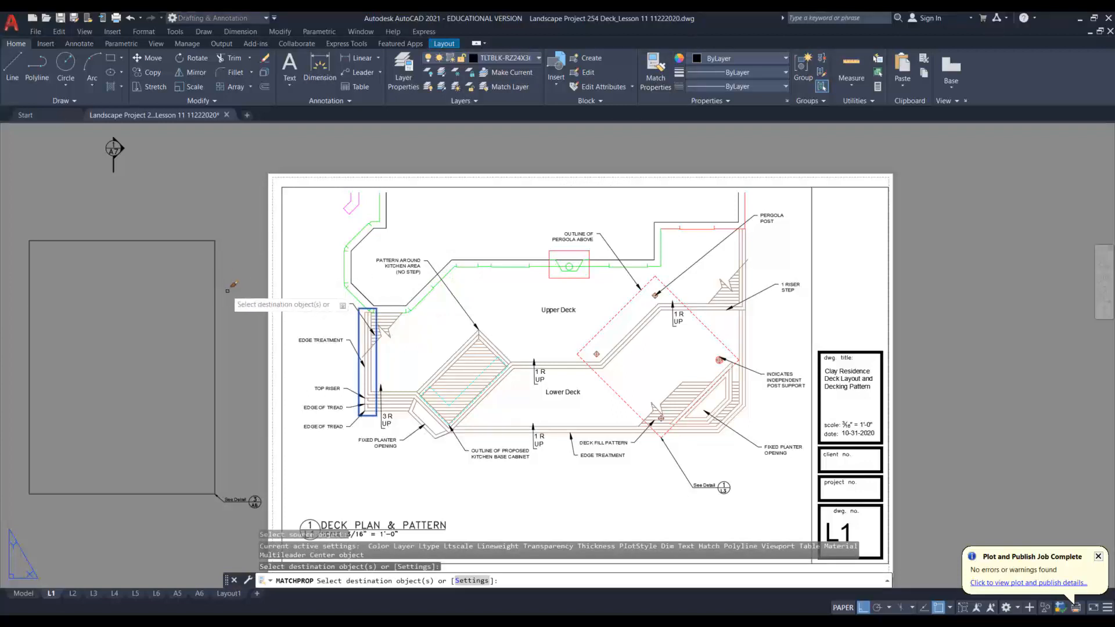
key(Escape)
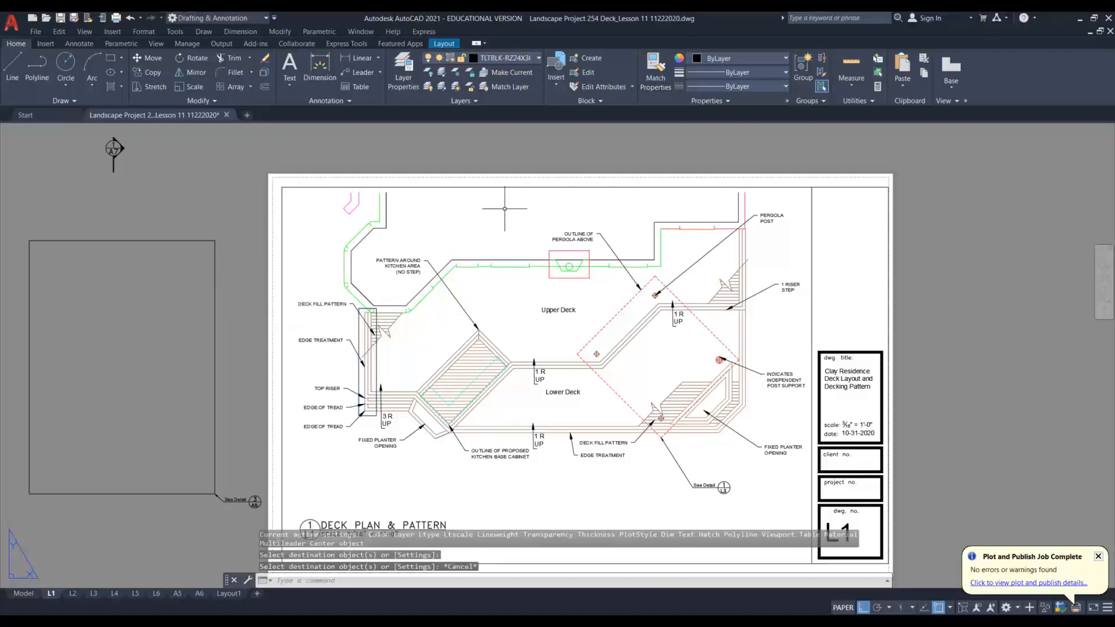
key(ctrl+z)
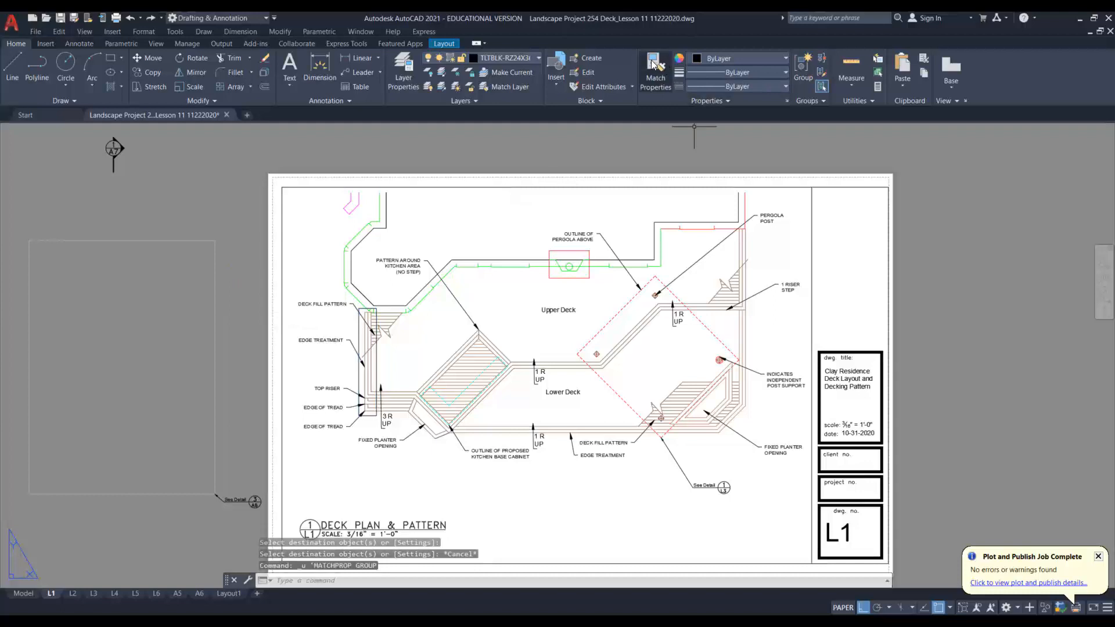
Step: Match the deck-edge rectangle's properties to those of the large detail frame outside the sheet
click(658, 65)
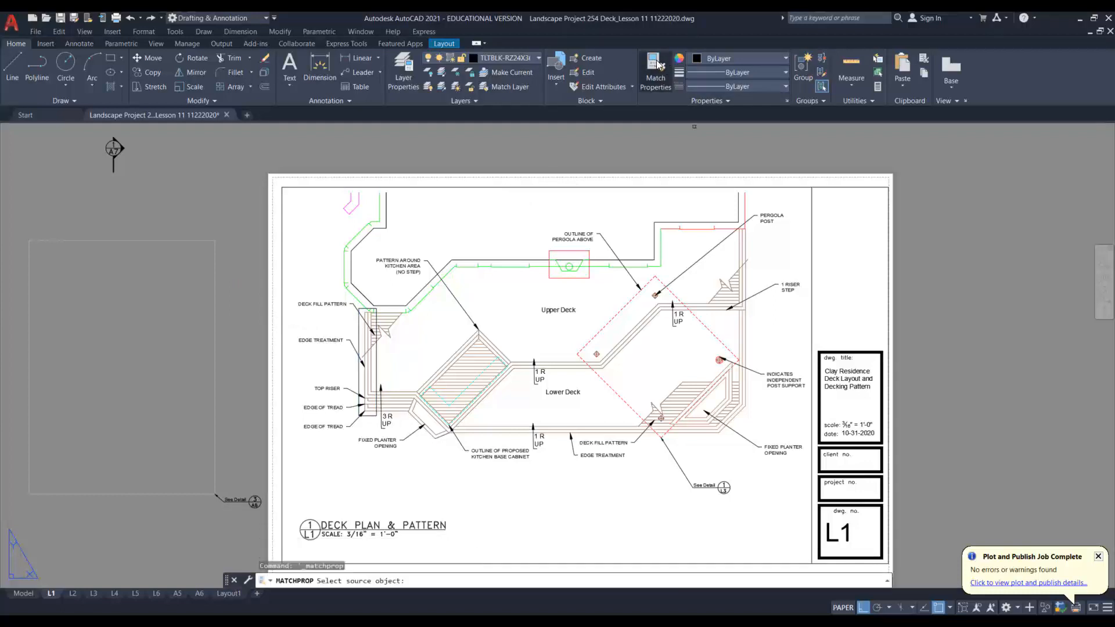
click(215, 285)
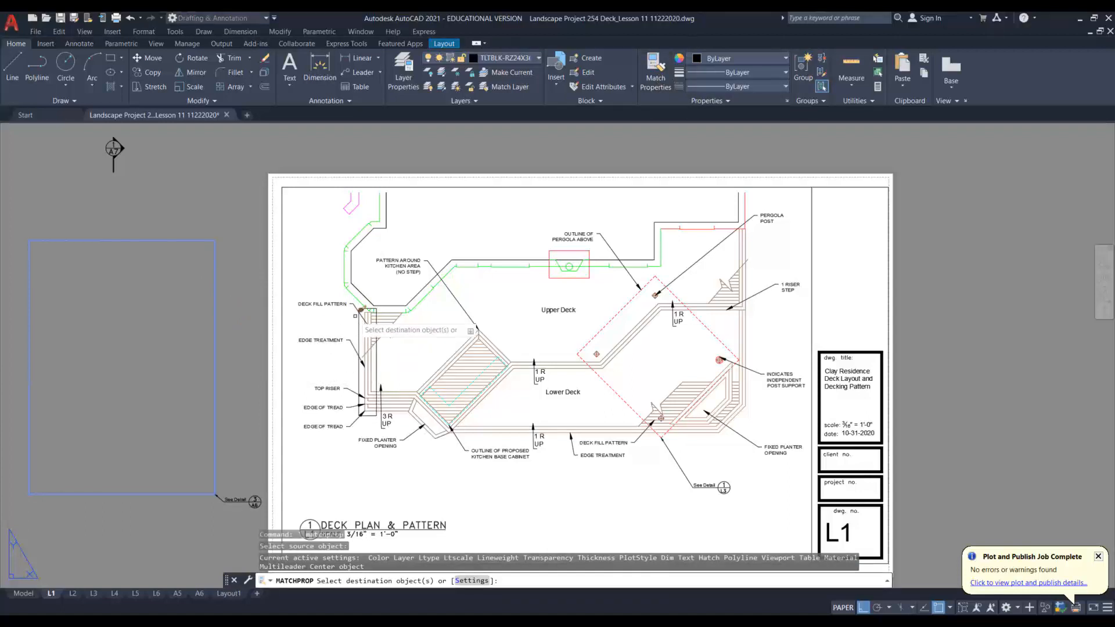
key(Escape)
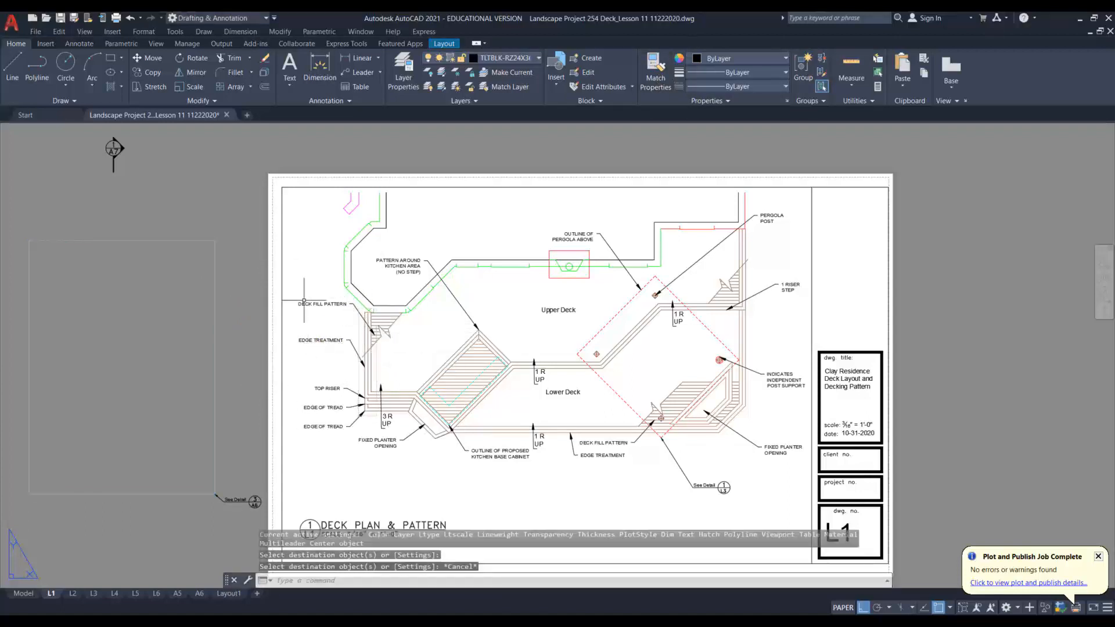
Step: Copy the See Detail 5/A6 callout from the elevation outside the sheet to just above the deck-edge rectangle, with Ortho off
scroll(262, 371, down, 4)
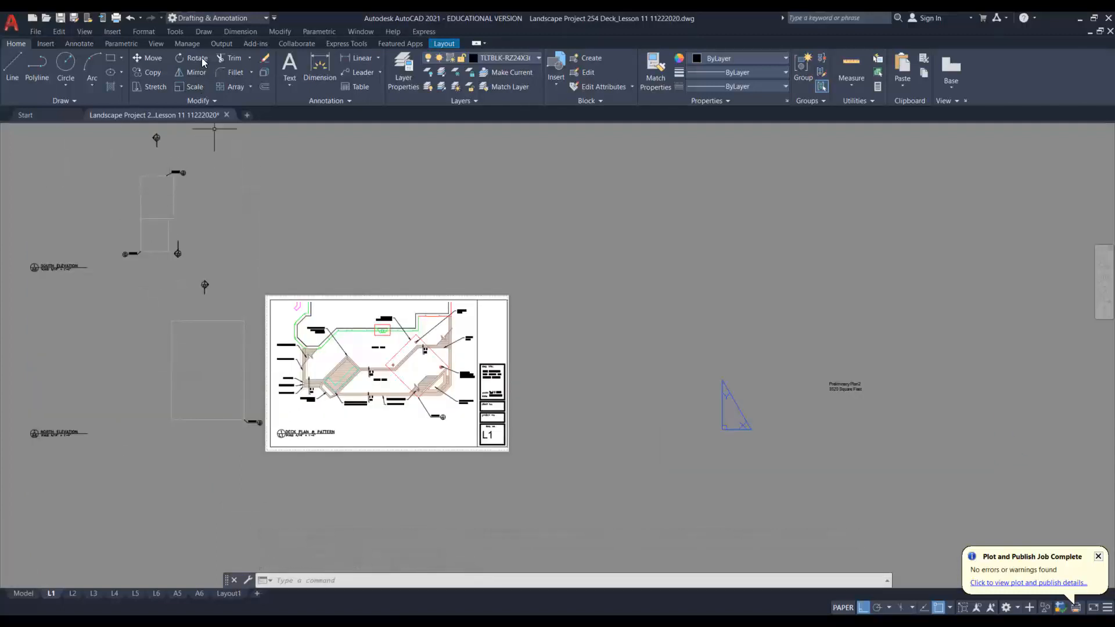
click(153, 75)
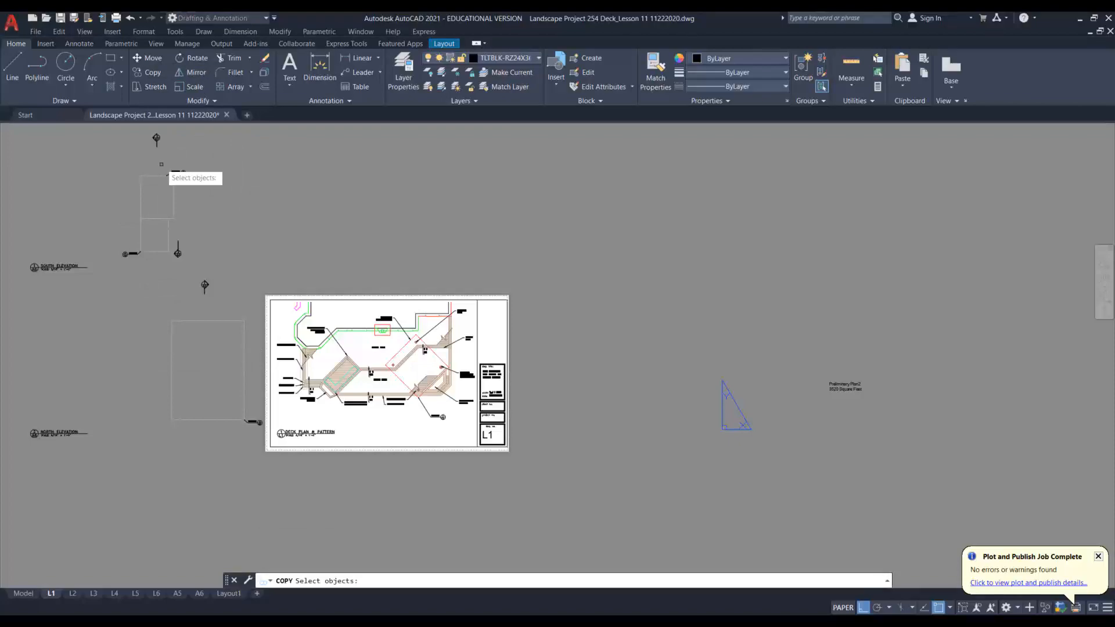
click(162, 165)
click(199, 186)
scroll(168, 177, up, 5)
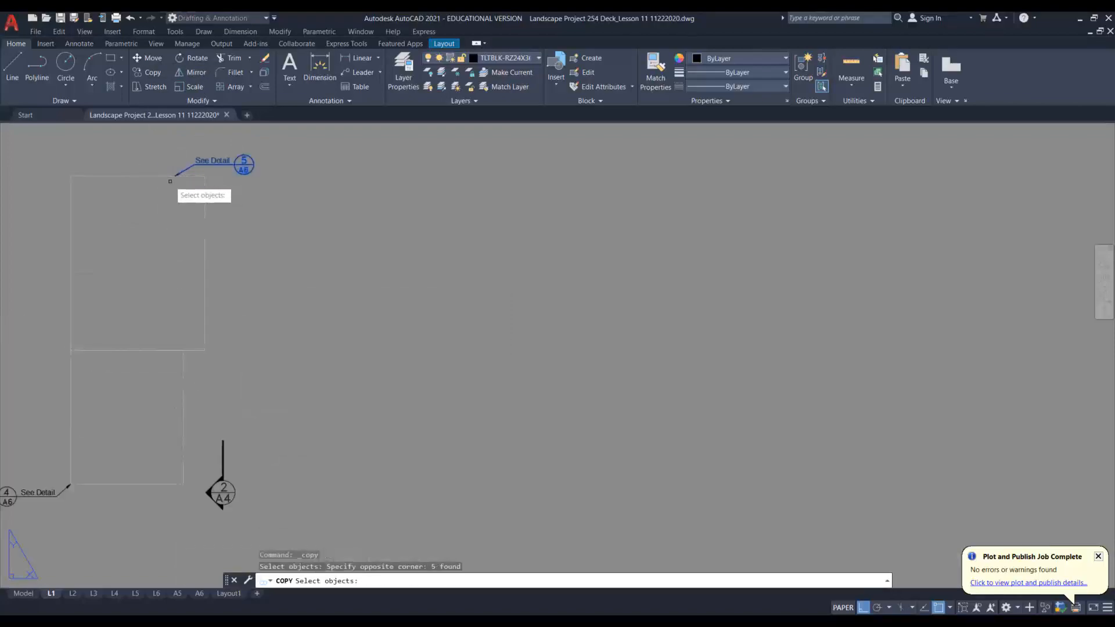
key(Return)
click(176, 173)
scroll(177, 188, down, 5)
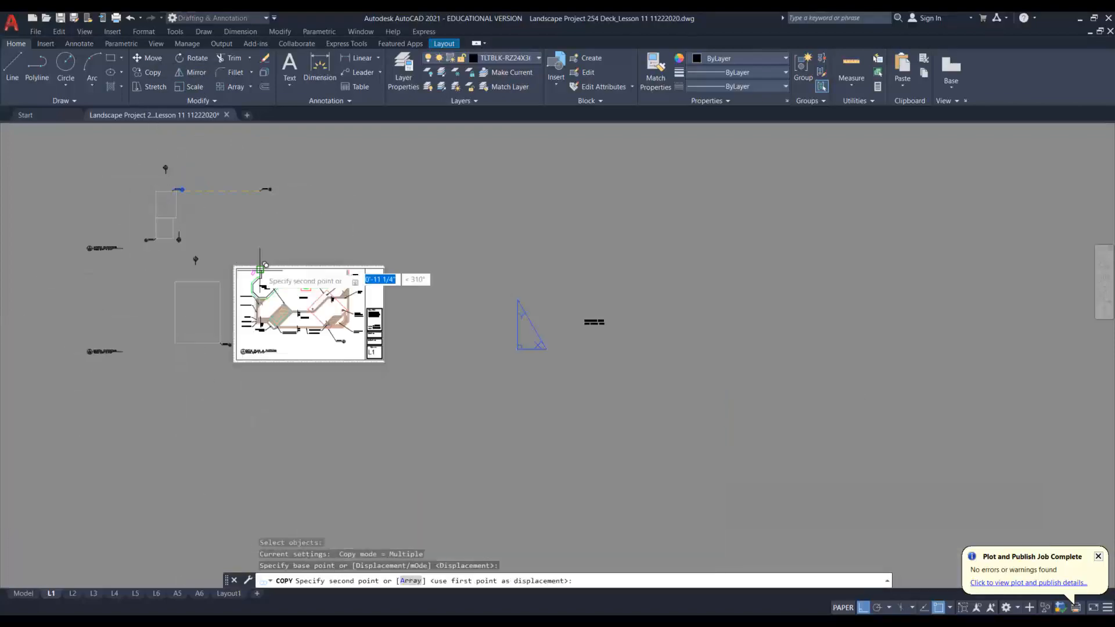
scroll(255, 293, up, 8)
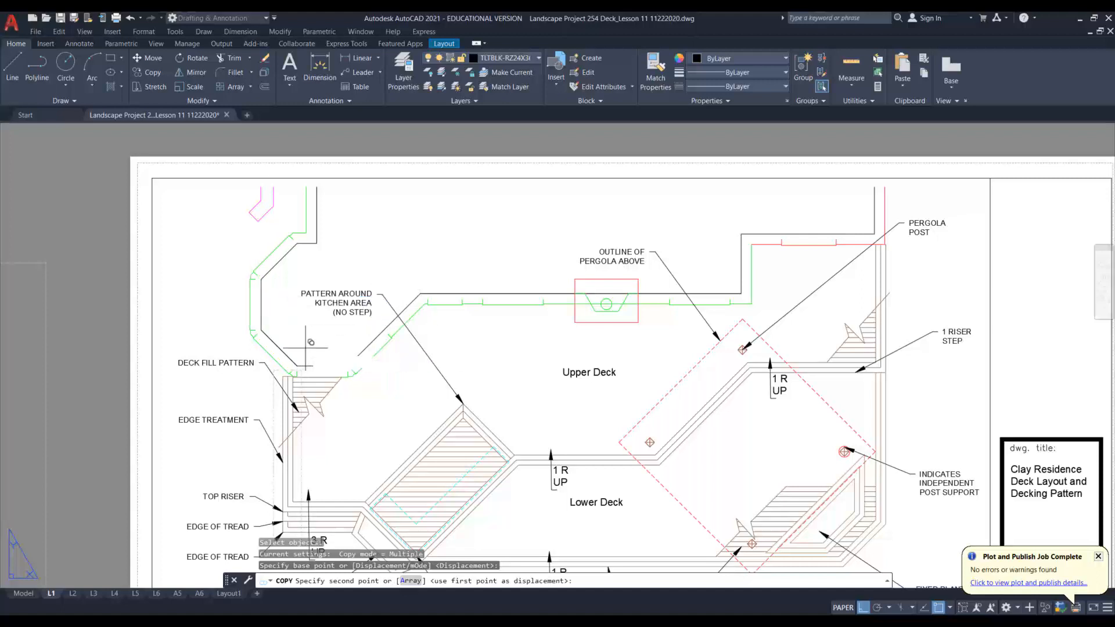
key(F8)
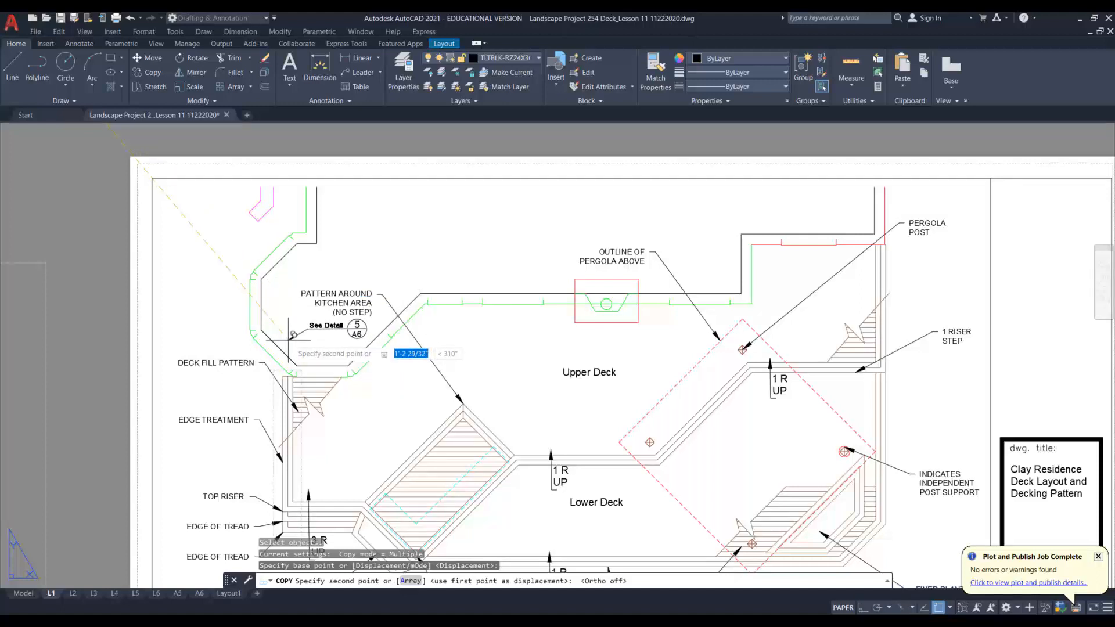
click(291, 338)
key(Escape)
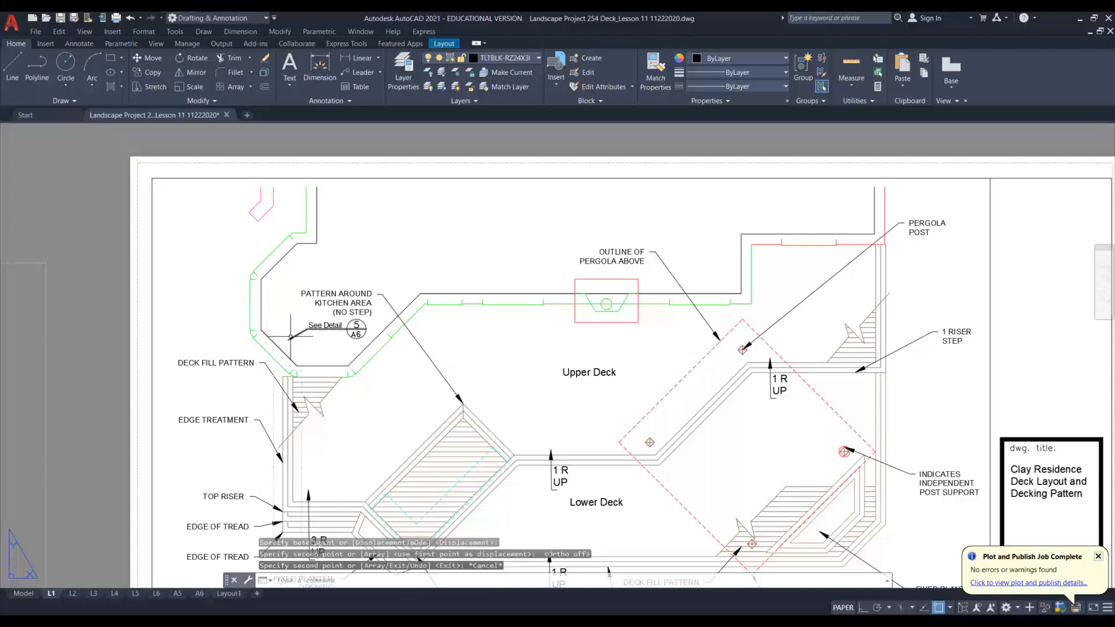
Step: Stretch the copied callout's leader arrow down to the top of the deck-edge rectangle
click(293, 335)
click(288, 339)
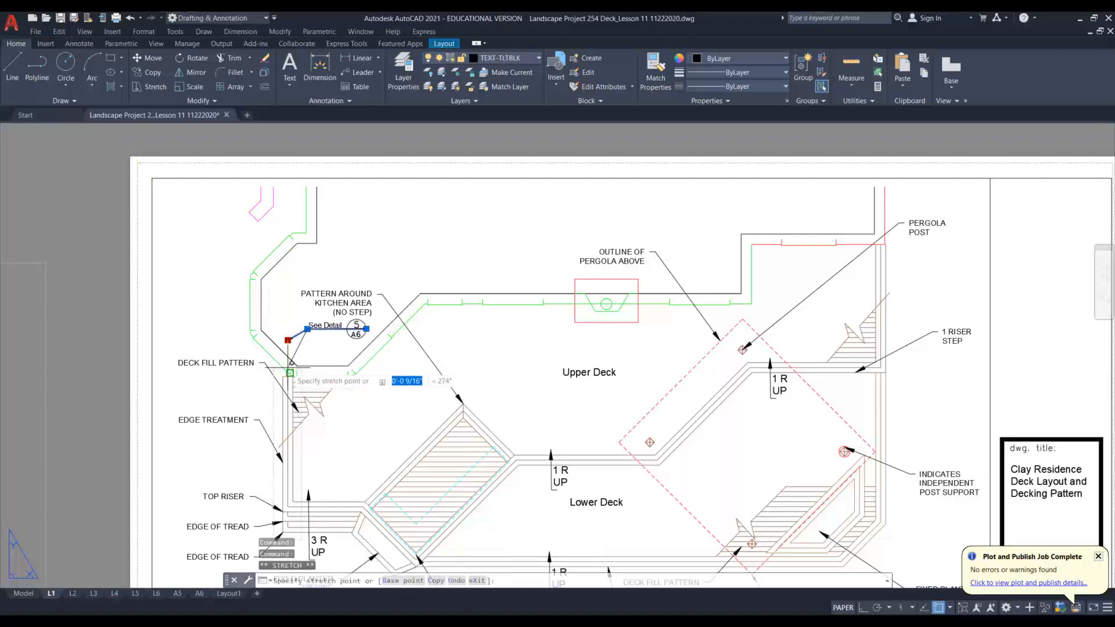
click(293, 369)
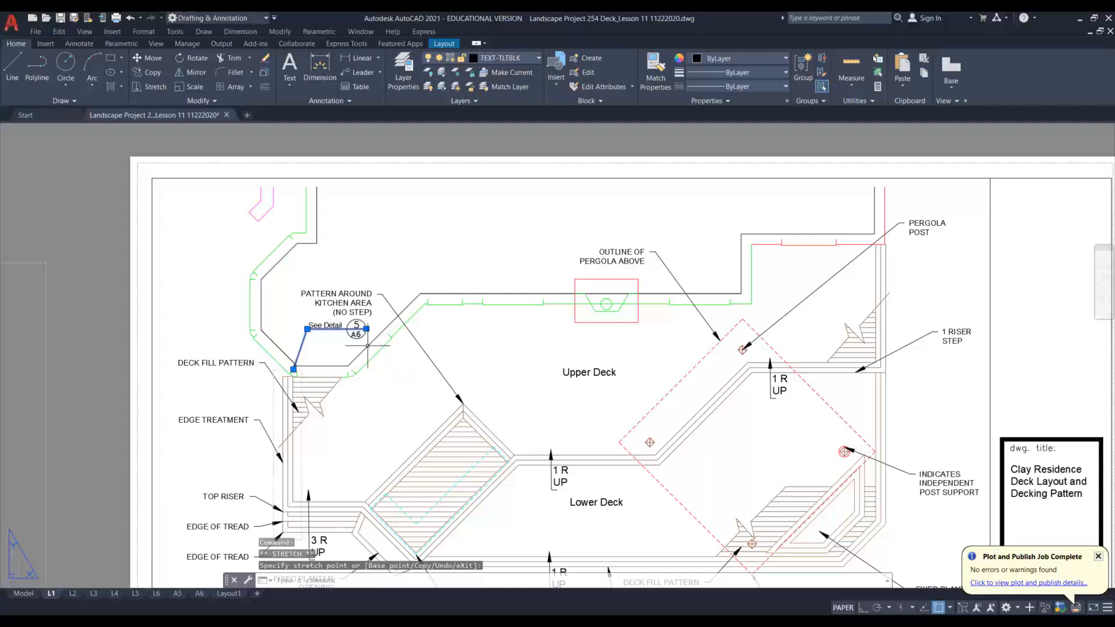
key(Escape)
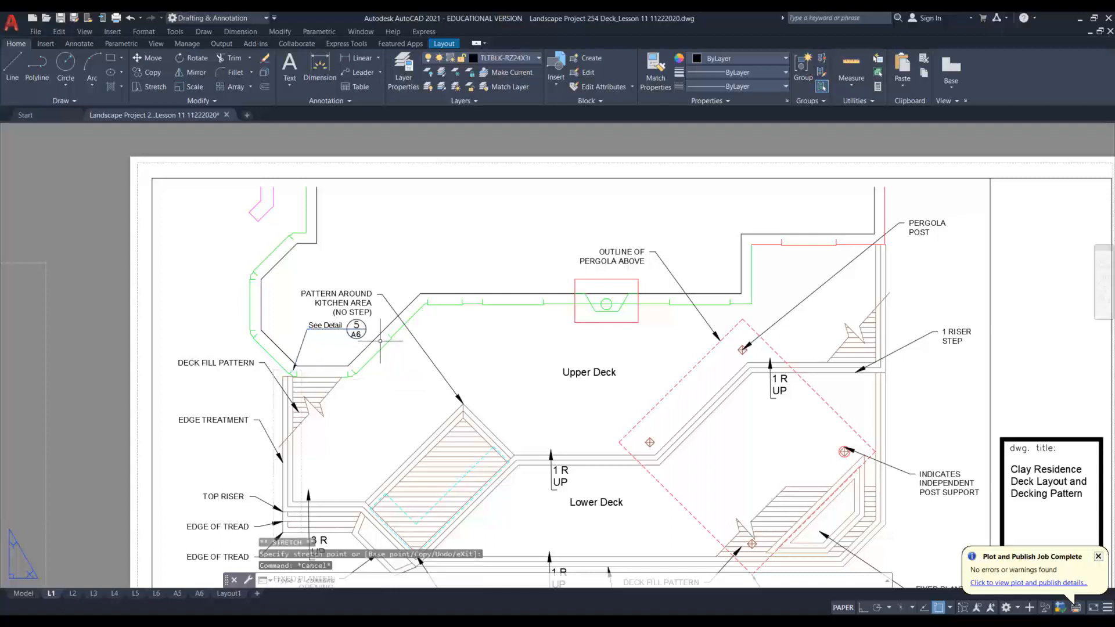
Step: Change the copied callout's detail number to 1 and its sheet number to L6
double_click(364, 329)
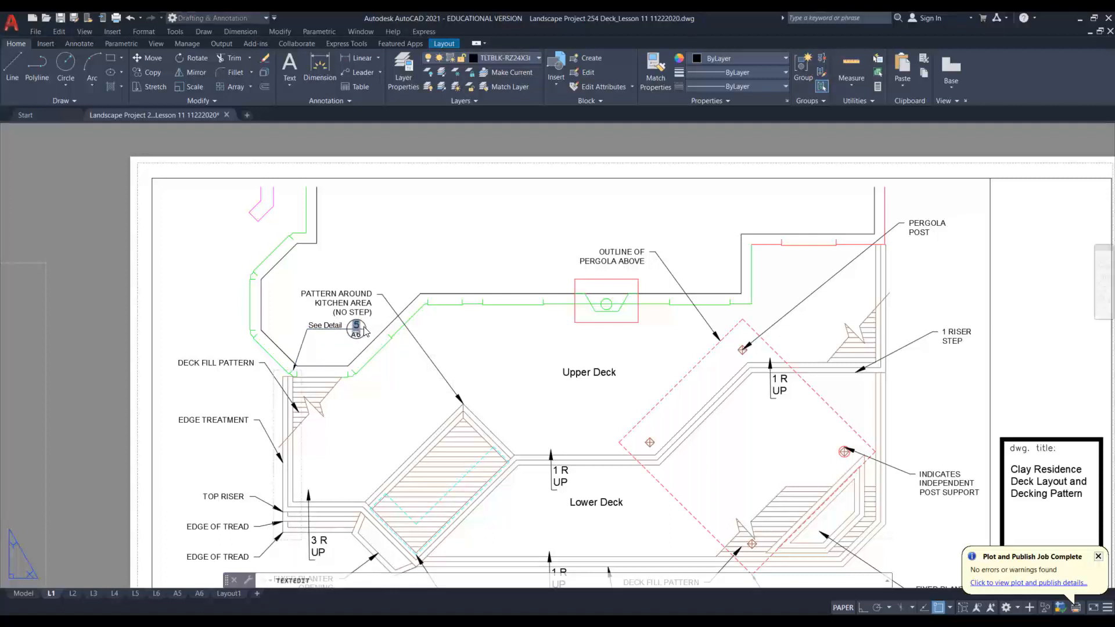
text(6)
key(Return)
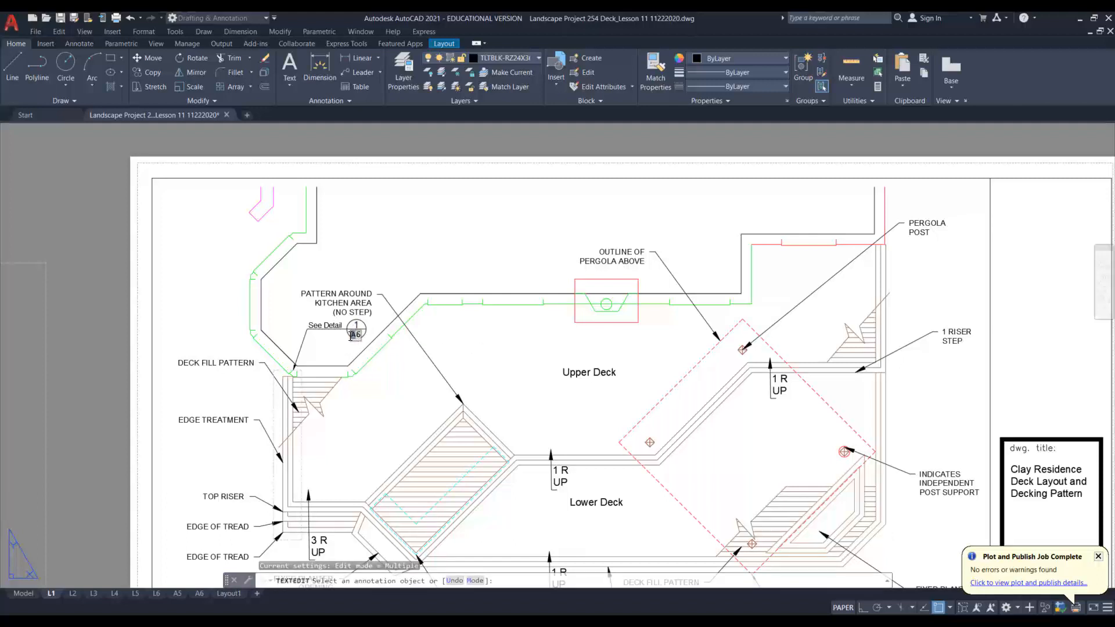
text(L)
key(Return)
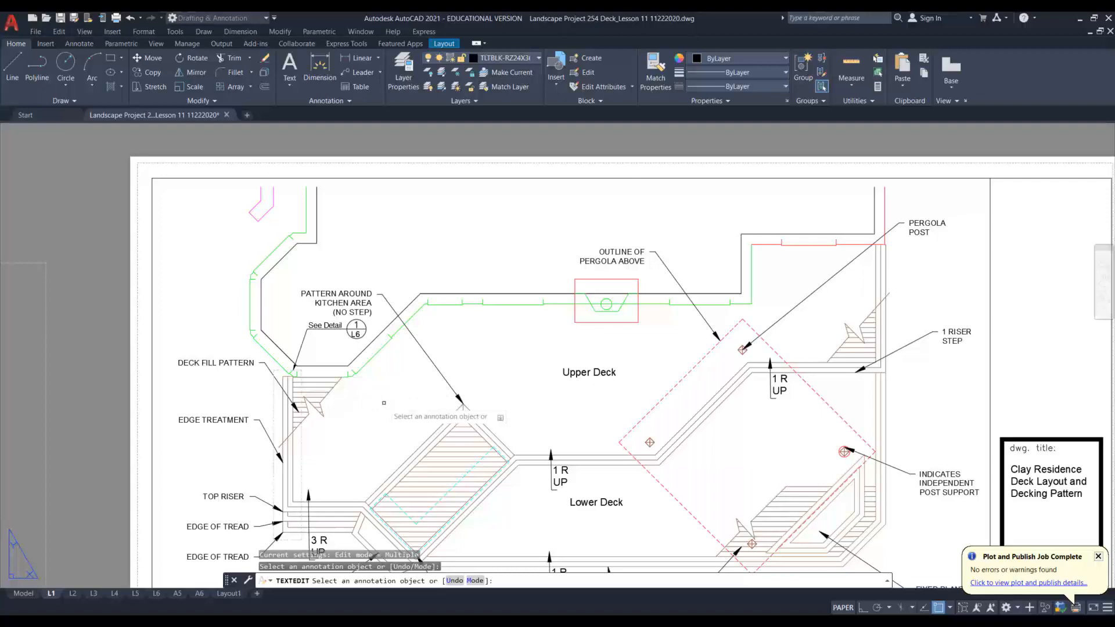
Step: Draw a closed four-sided polyline around the right fixed planter opening, with one side joining the lower pergola post and the independent post support
middle_drag(645, 443, 343, 266)
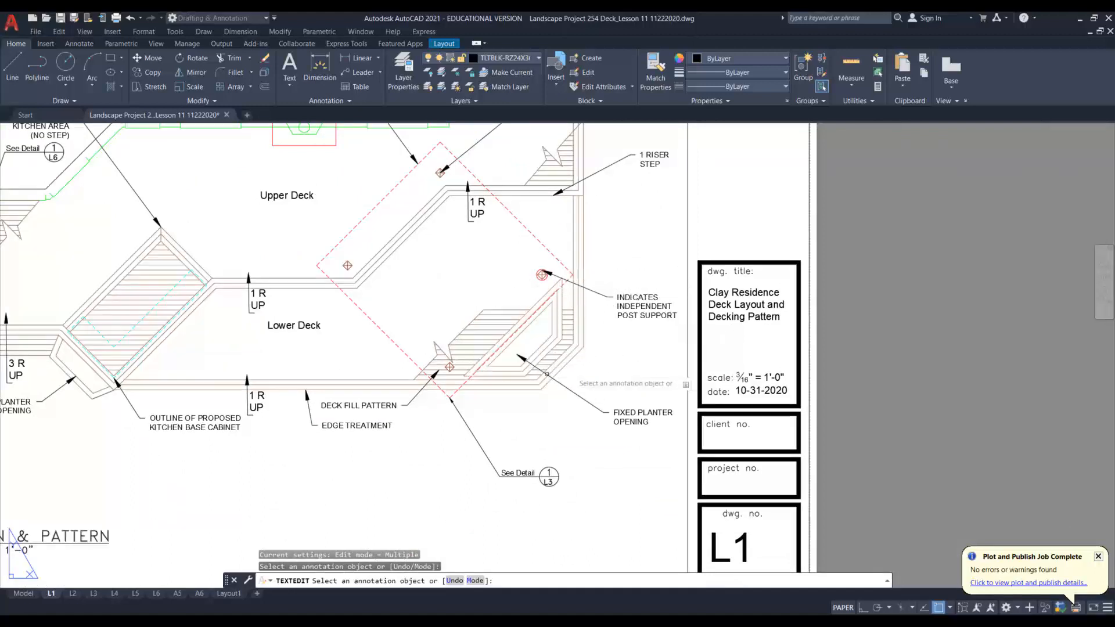
click(41, 69)
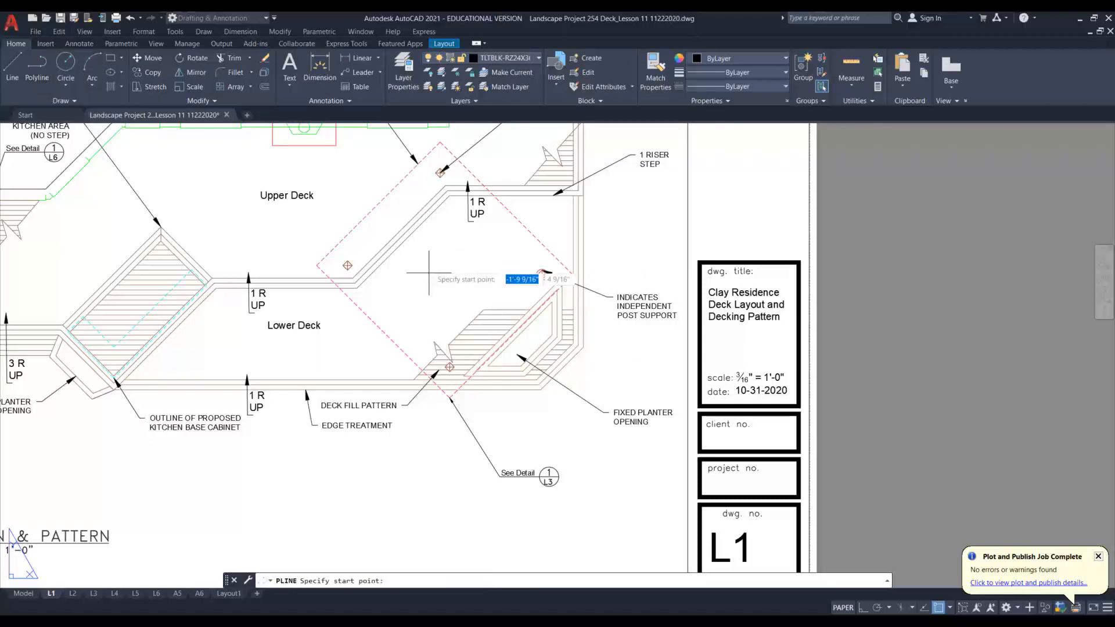
click(450, 366)
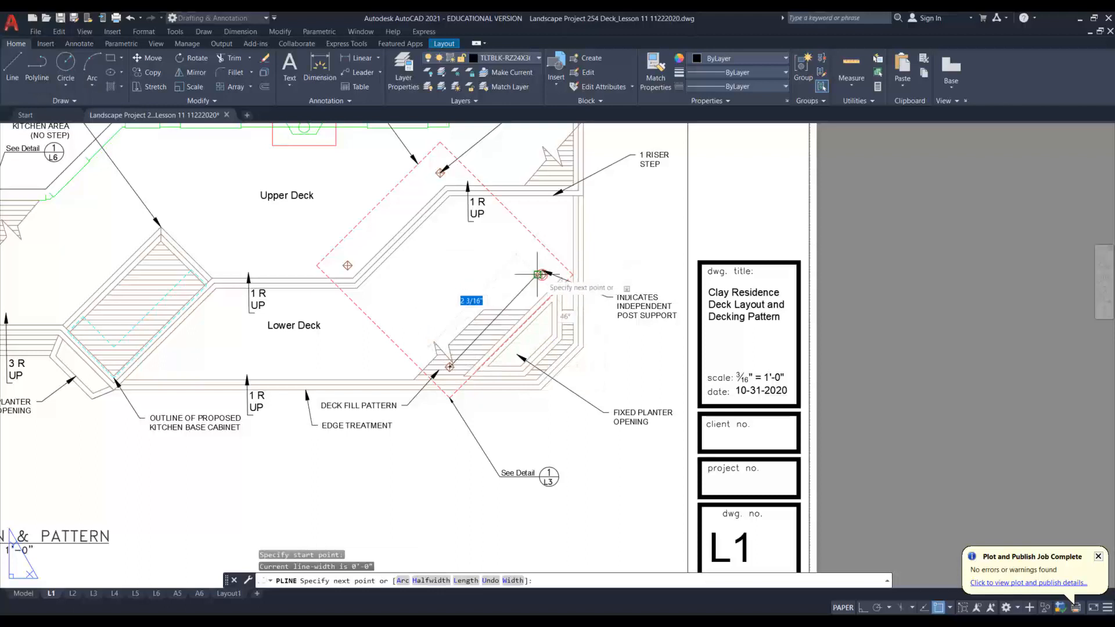
click(605, 336)
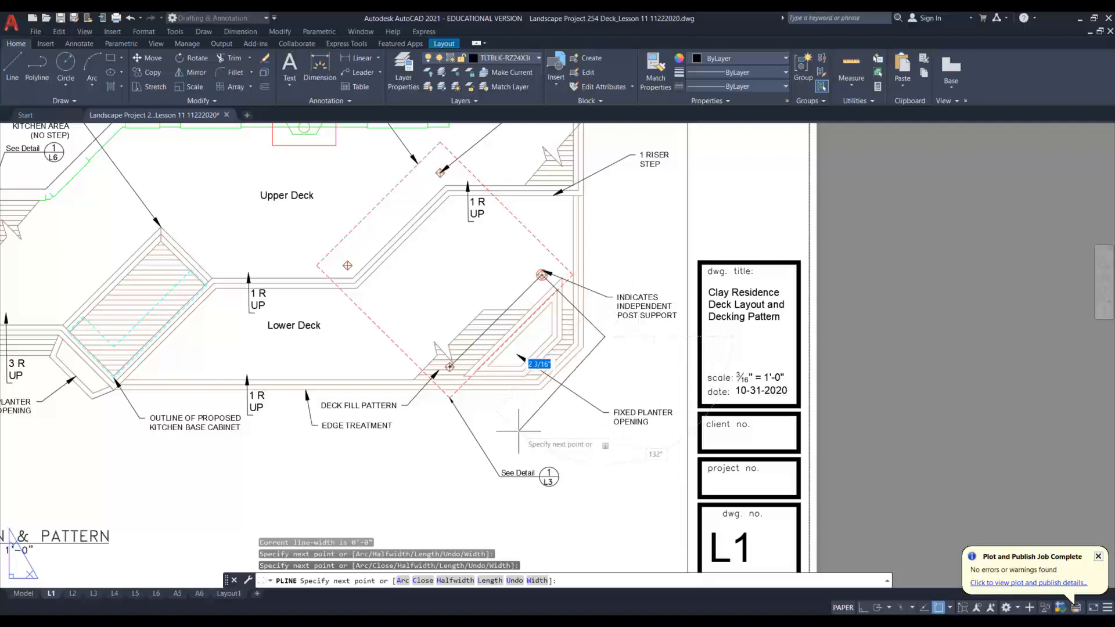
click(517, 430)
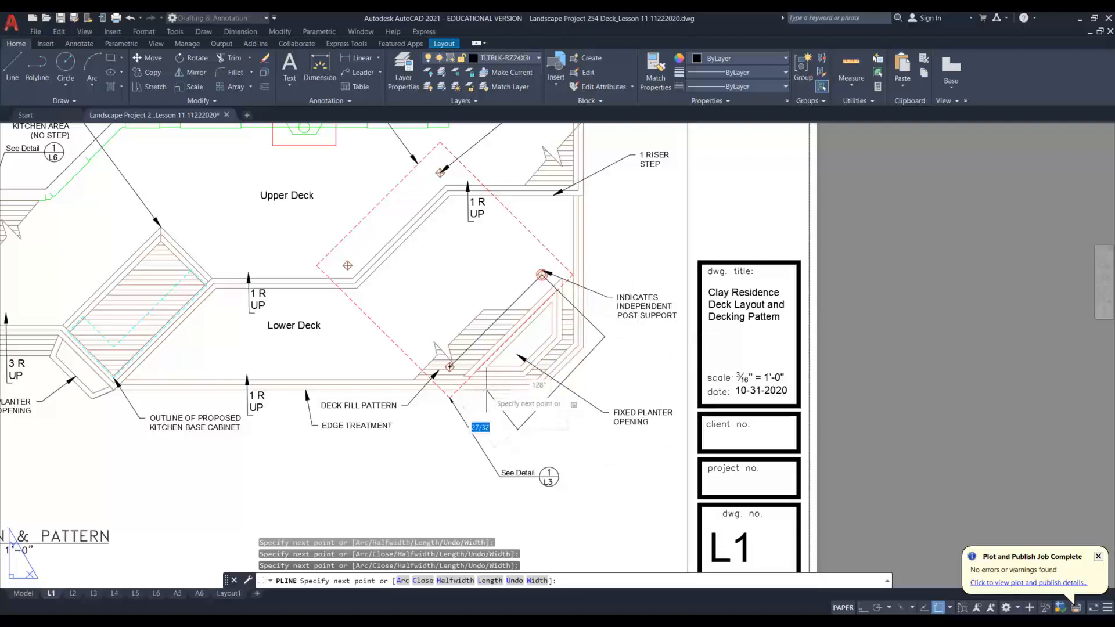
click(450, 367)
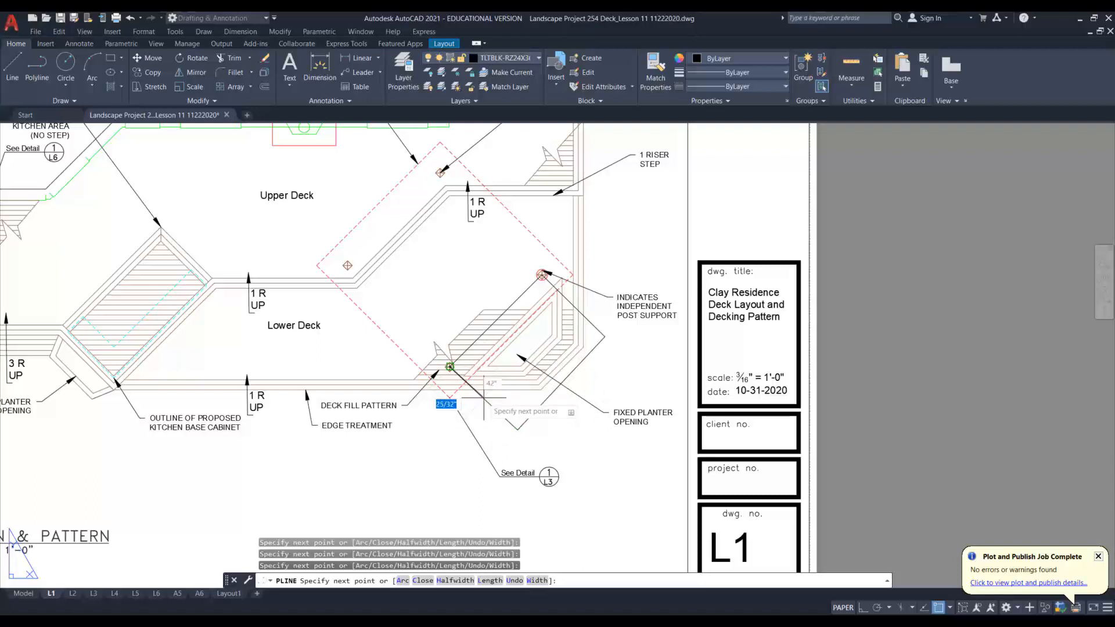
key(Return)
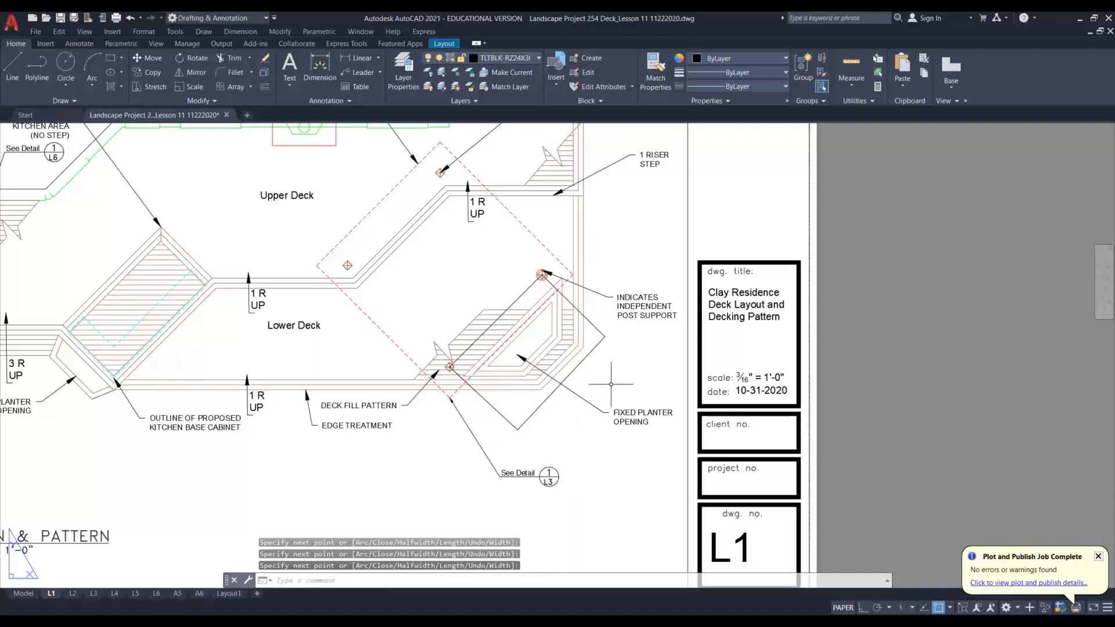
Step: Match the properties of the light detail outline outside the sheet onto the four-sided polyline around the right planter
scroll(611, 384, down, 2)
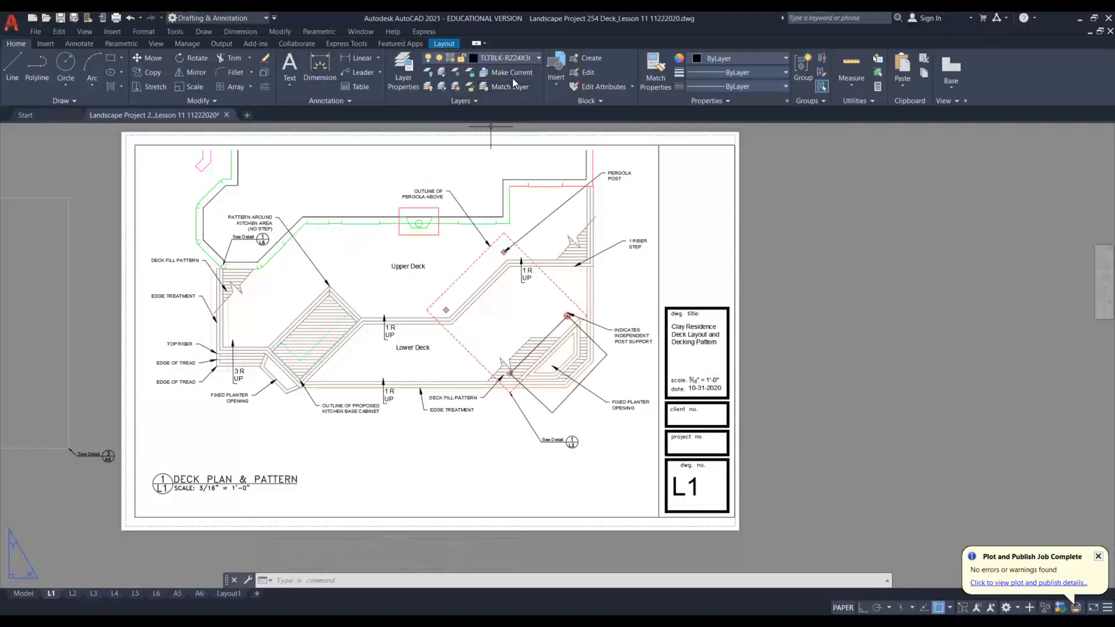
click(654, 71)
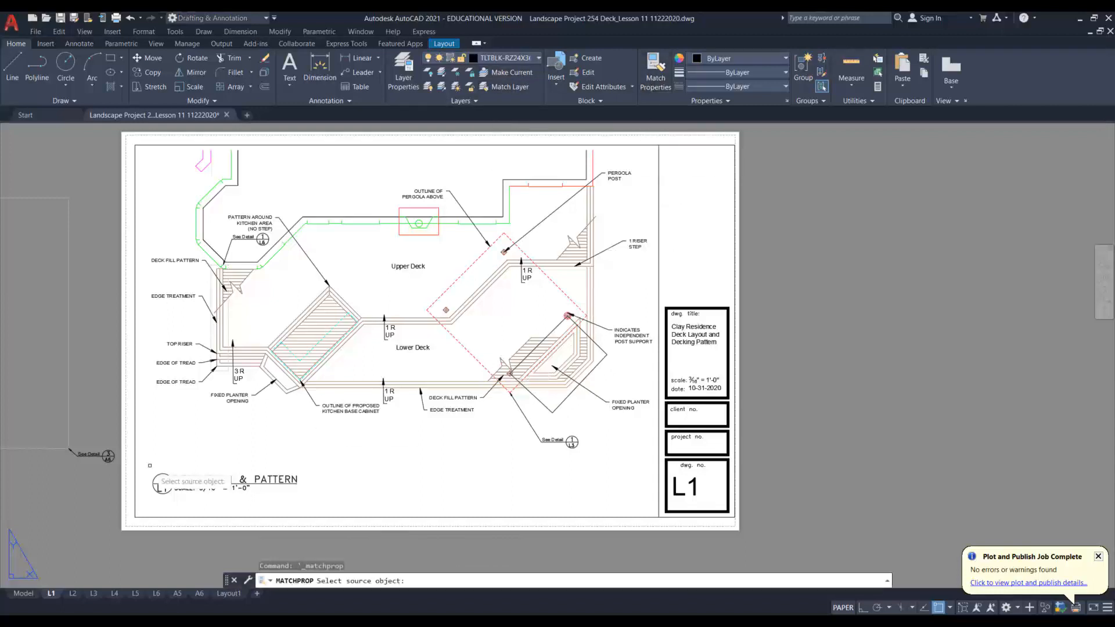
click(69, 406)
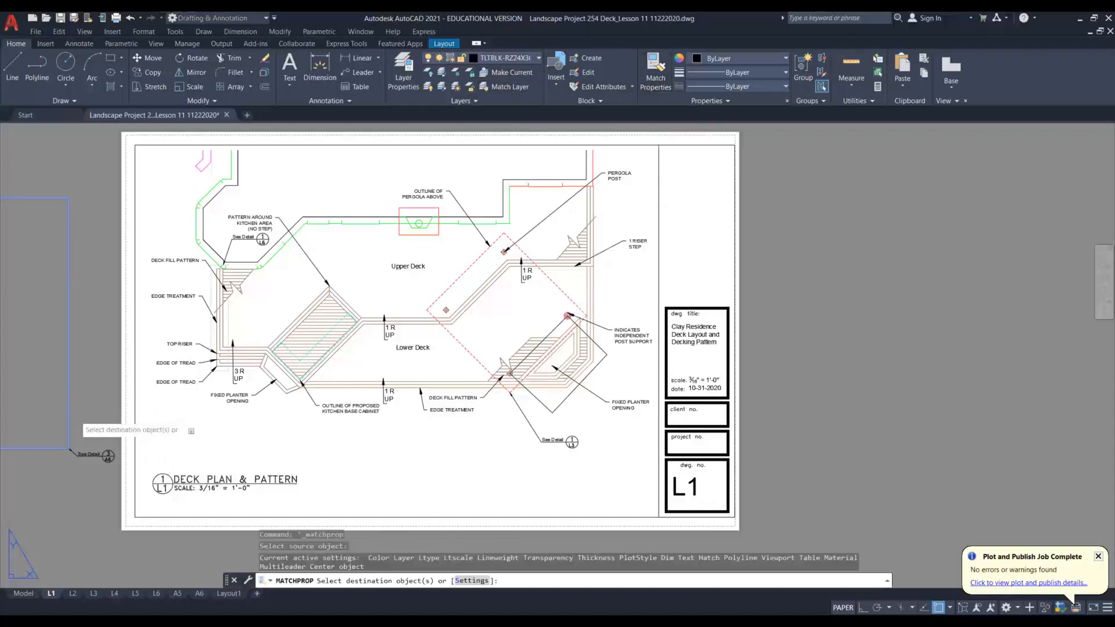
click(561, 405)
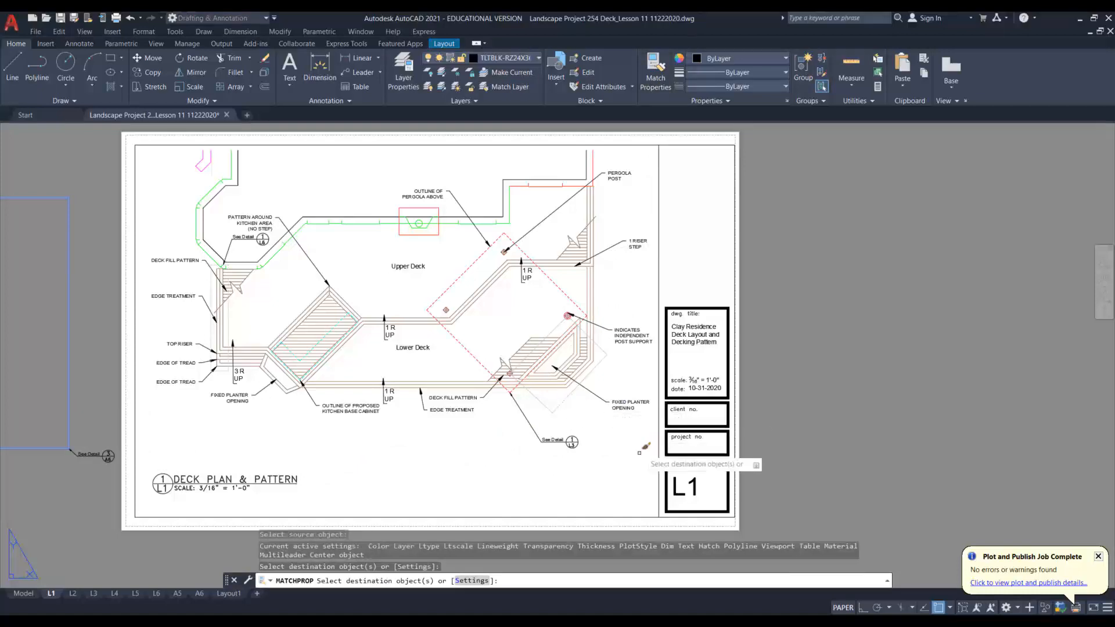
key(Escape)
Step: Copy the See Detail 1/L3 callout horizontally to its right with Ortho on, keeping it below the fixed planter opening
scroll(591, 415, up, 4)
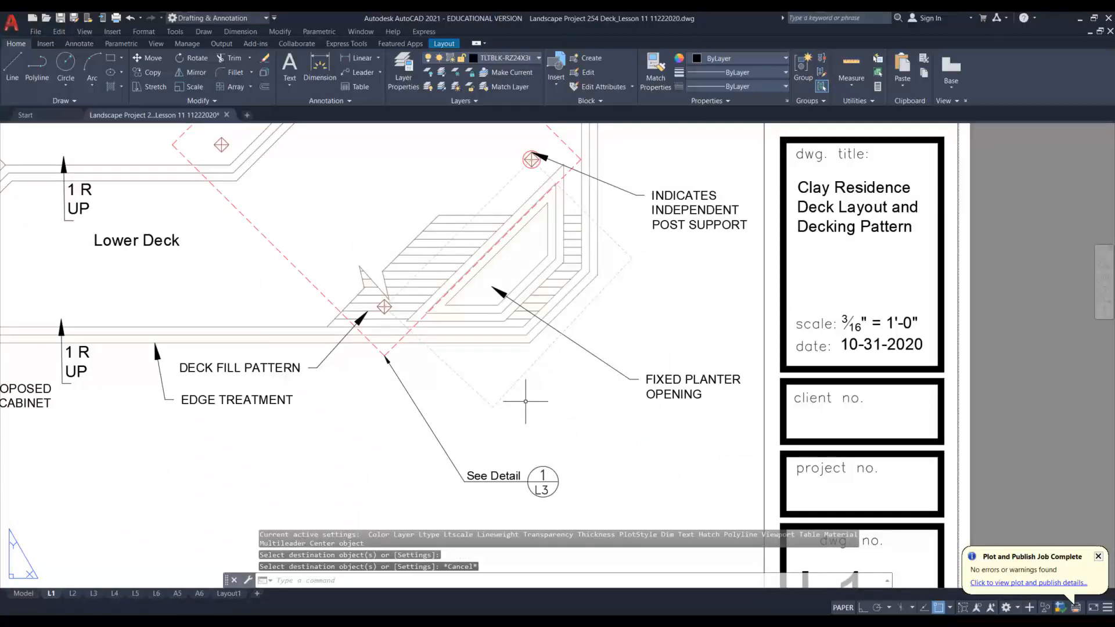
click(153, 73)
click(586, 521)
click(418, 448)
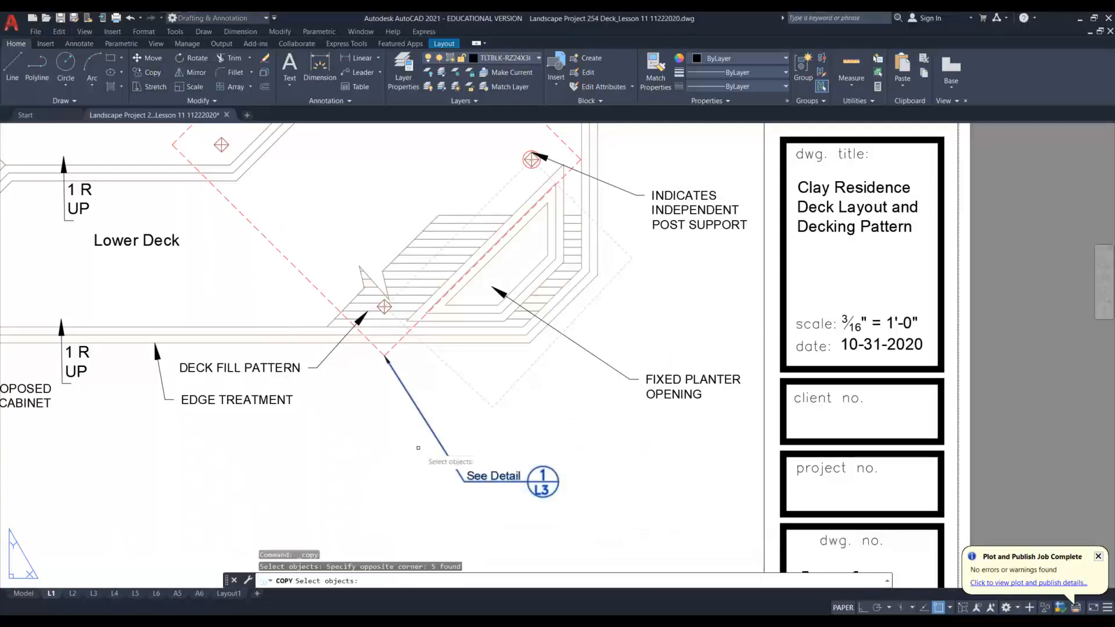
key(Return)
click(469, 516)
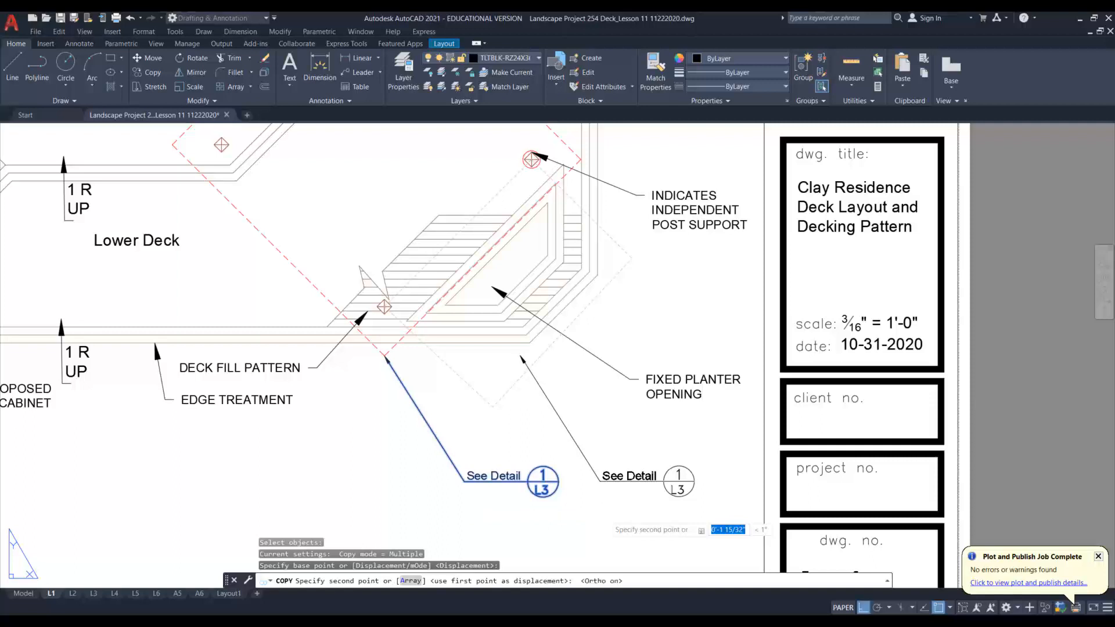
key(F8)
click(610, 507)
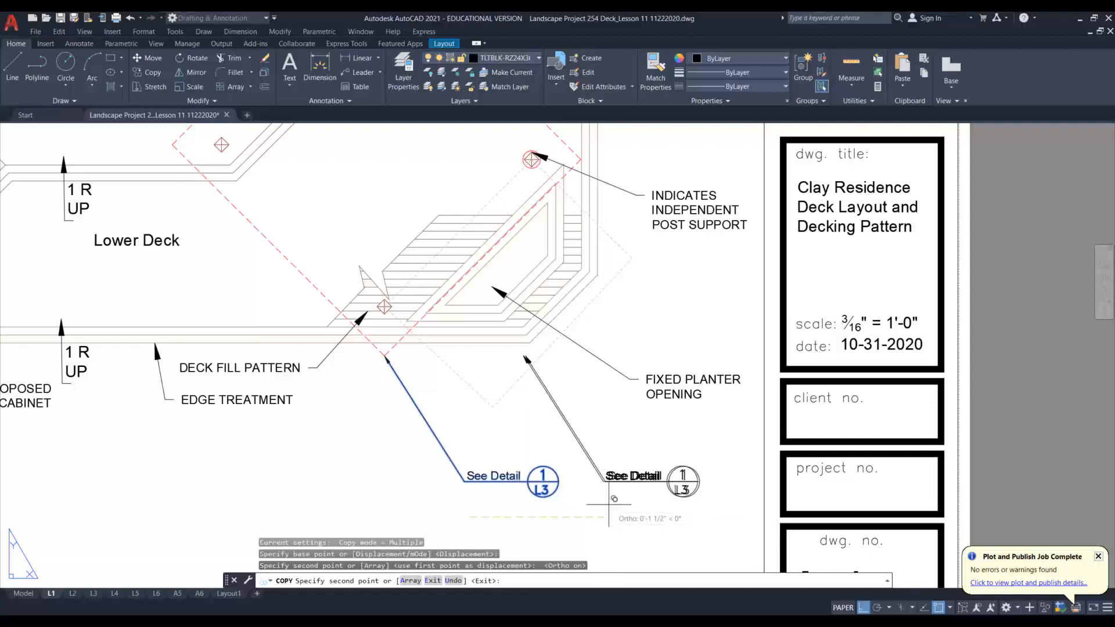
key(Escape)
Step: Stretch the copied callout's leader arrow to the nearest point on the lower edge of the planter's detail outline
click(528, 360)
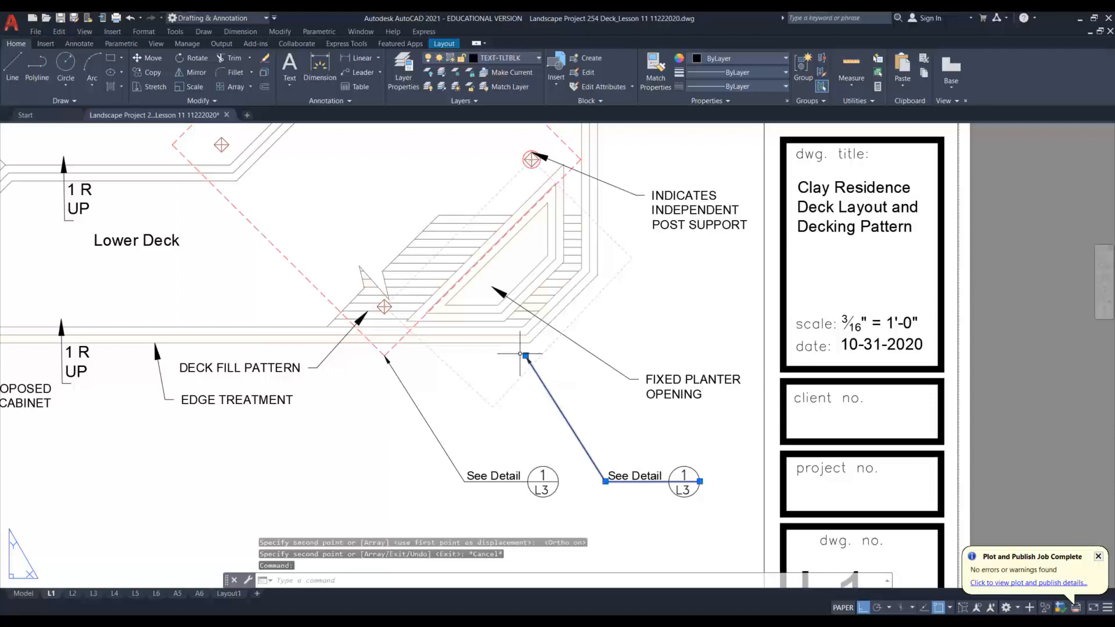
click(525, 355)
click(523, 351)
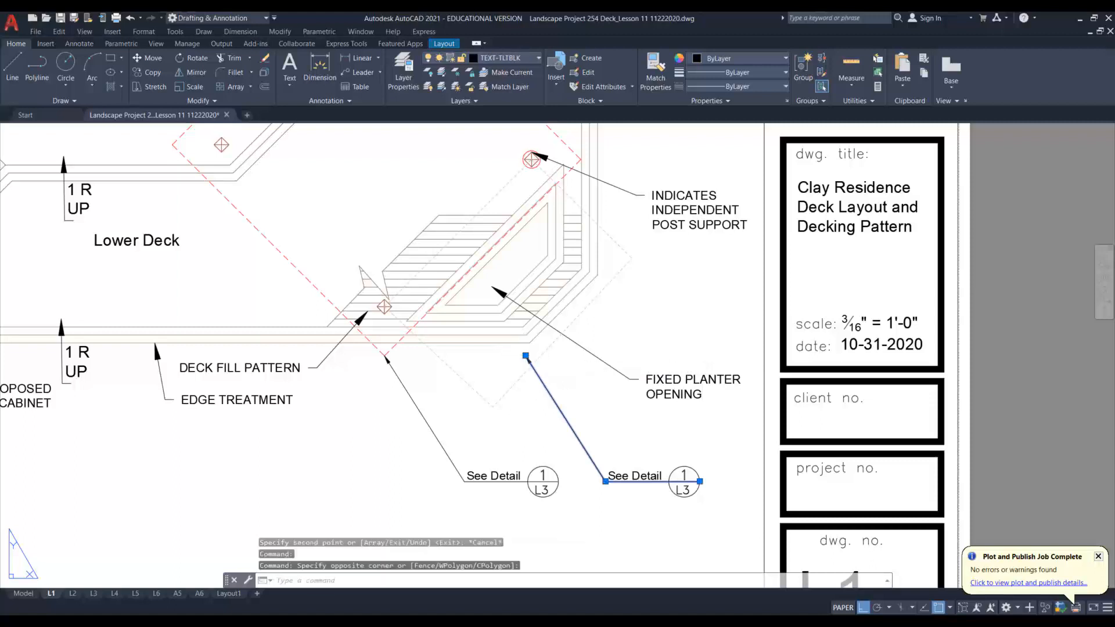
click(526, 355)
shift+right_click(524, 381)
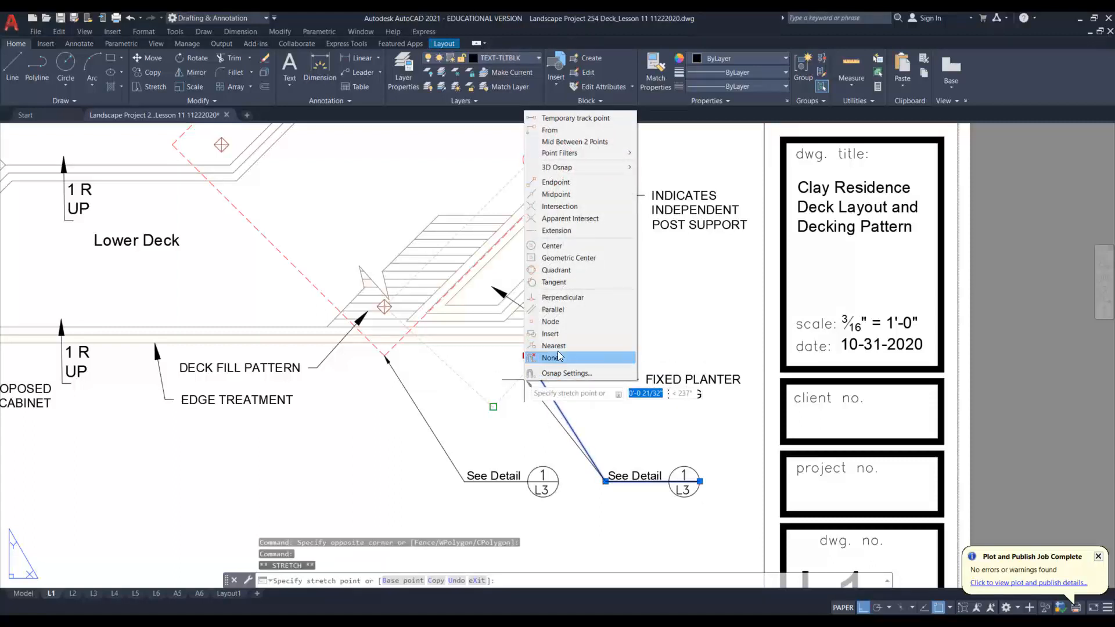
click(553, 346)
key(Escape)
key(Escape)
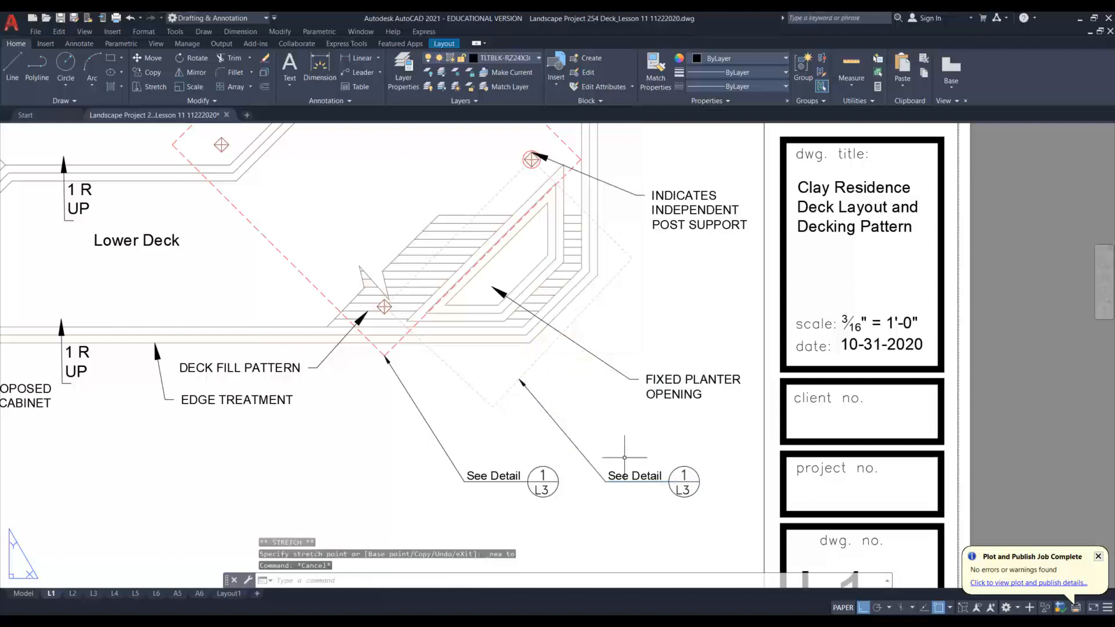
Step: Change the copied callout's detail number to 2 and its sheet number to L5
double_click(683, 475)
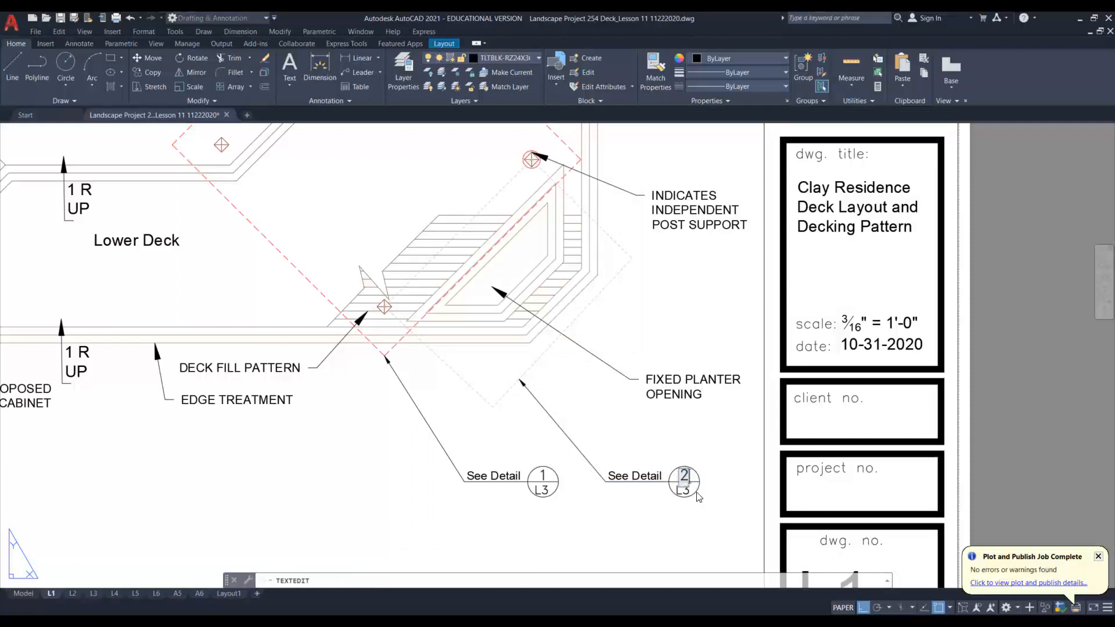
click(690, 497)
click(690, 494)
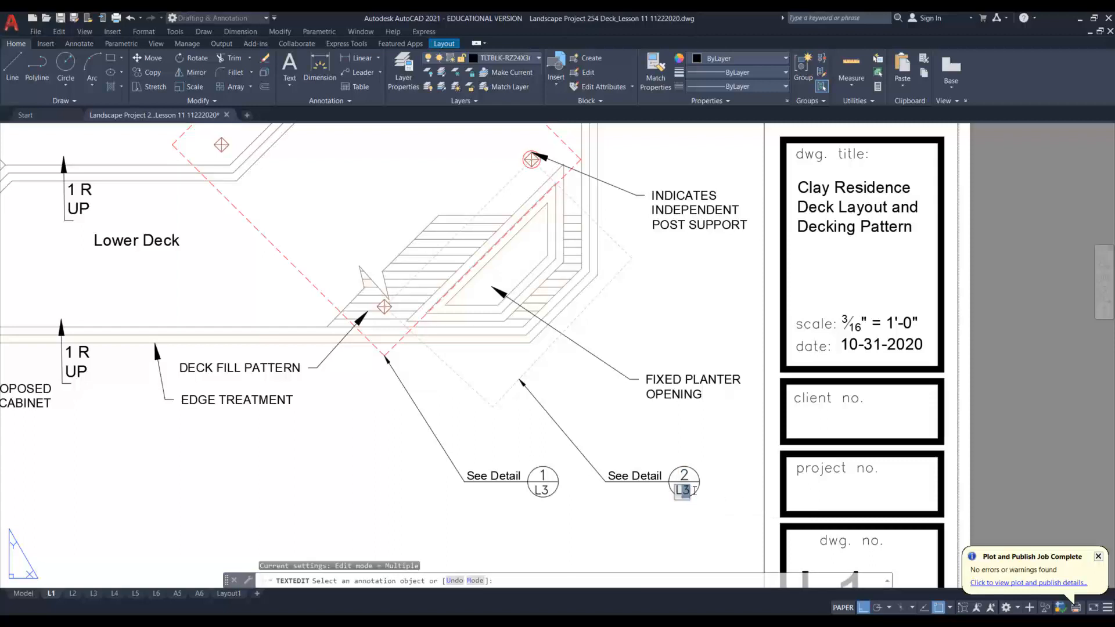
text(L5)
key(Return)
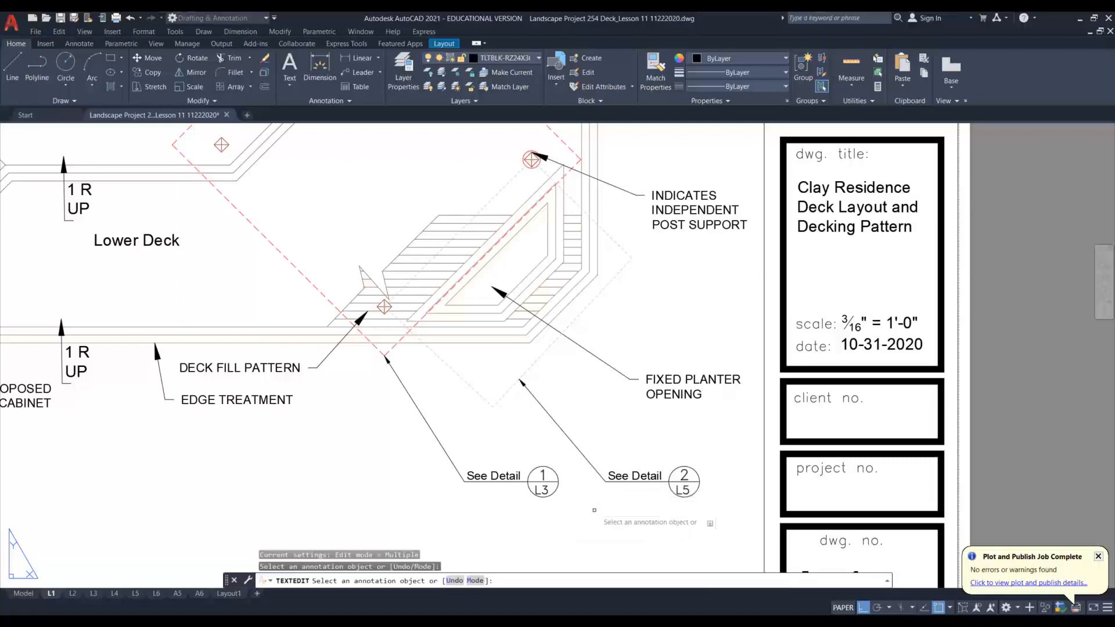
scroll(576, 488, down, 6)
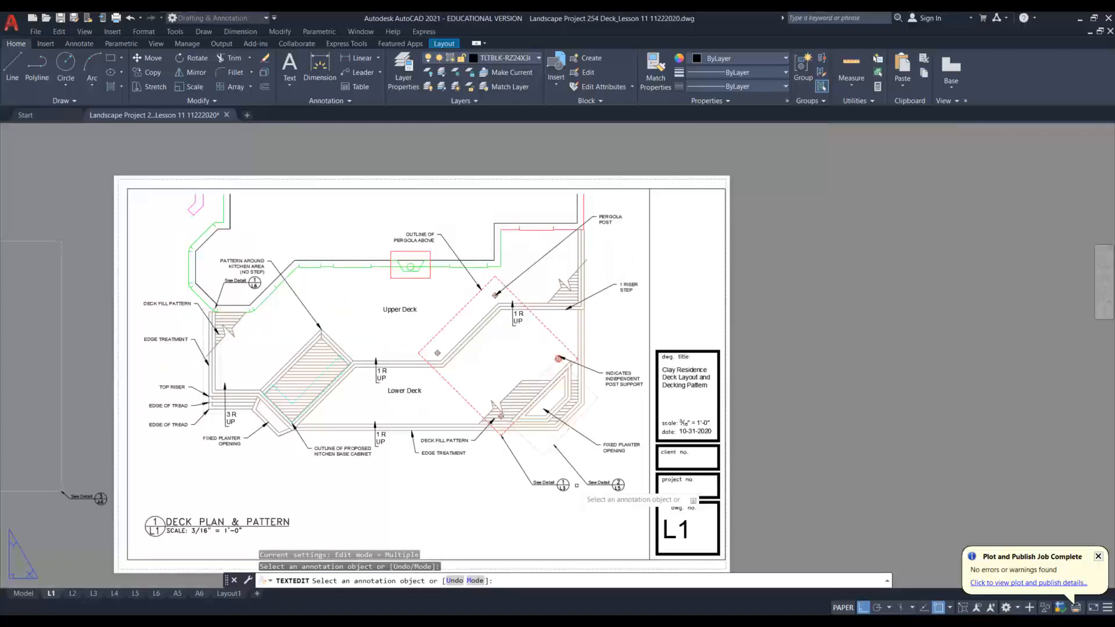
middle_drag(480, 490, 451, 478)
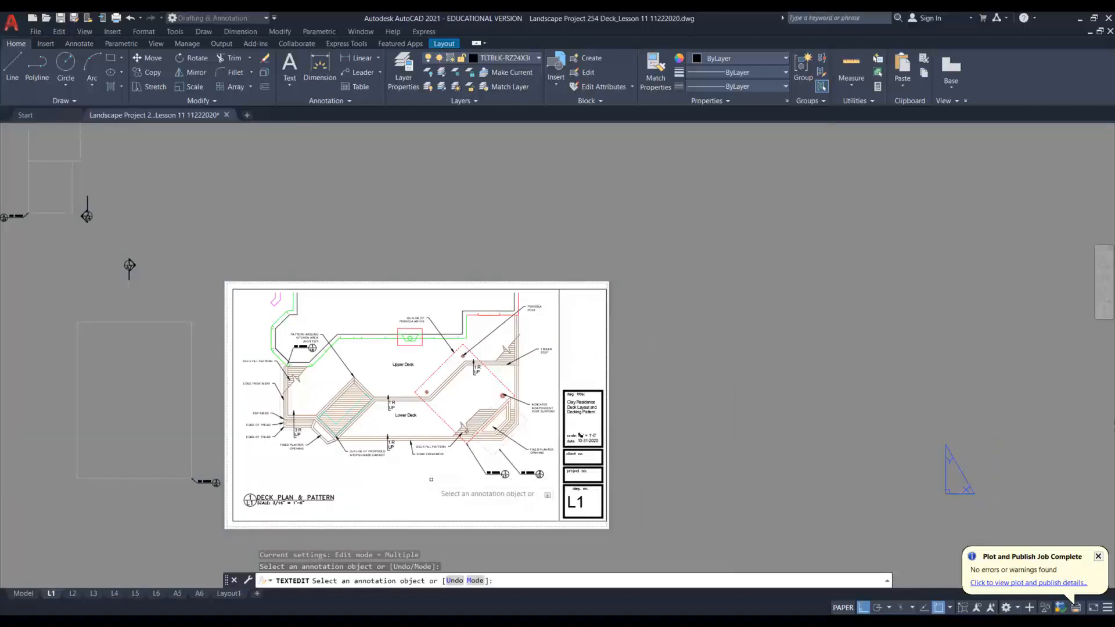
scroll(453, 473, up, 2)
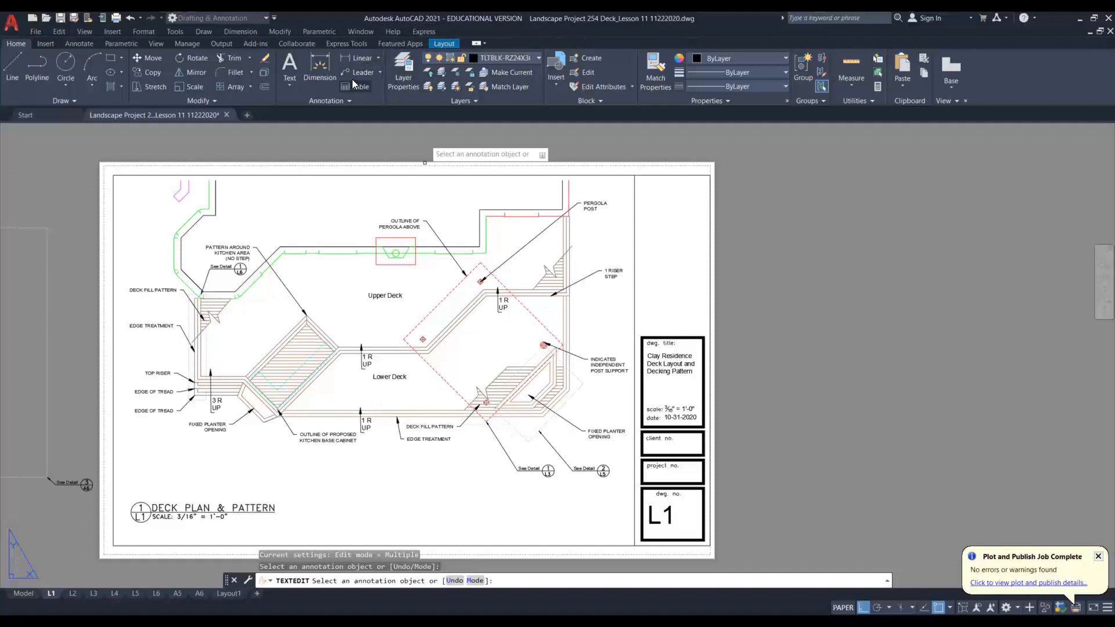
key(Escape)
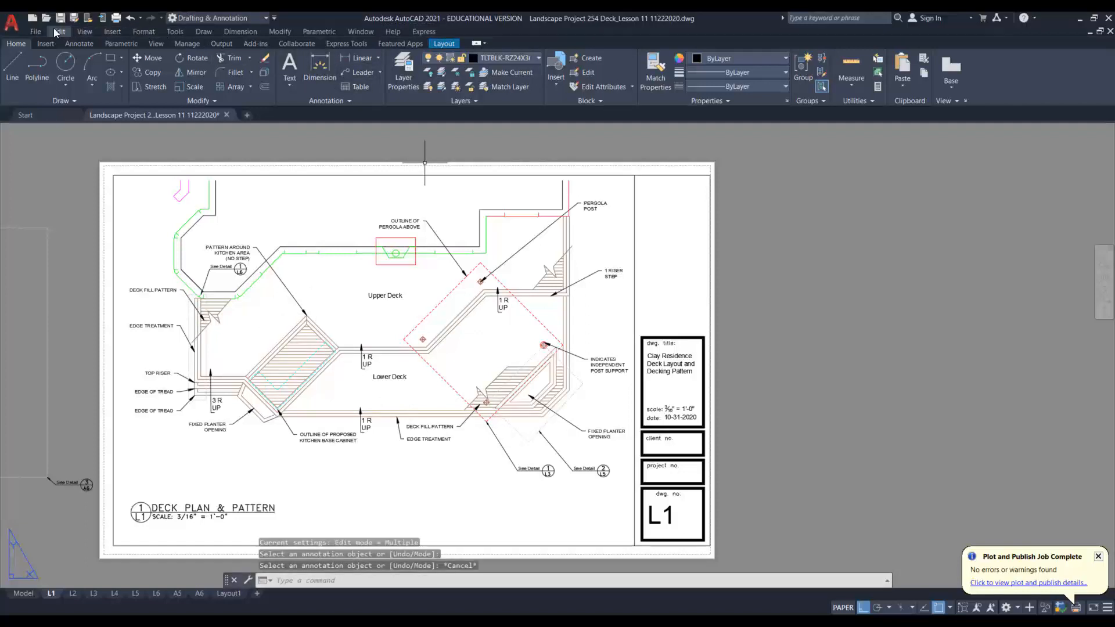
Step: Copy with base point the three See Detail callouts and both detail outlines on the deck plan, using the inner house-wall corner at the upper deck
click(59, 32)
click(107, 98)
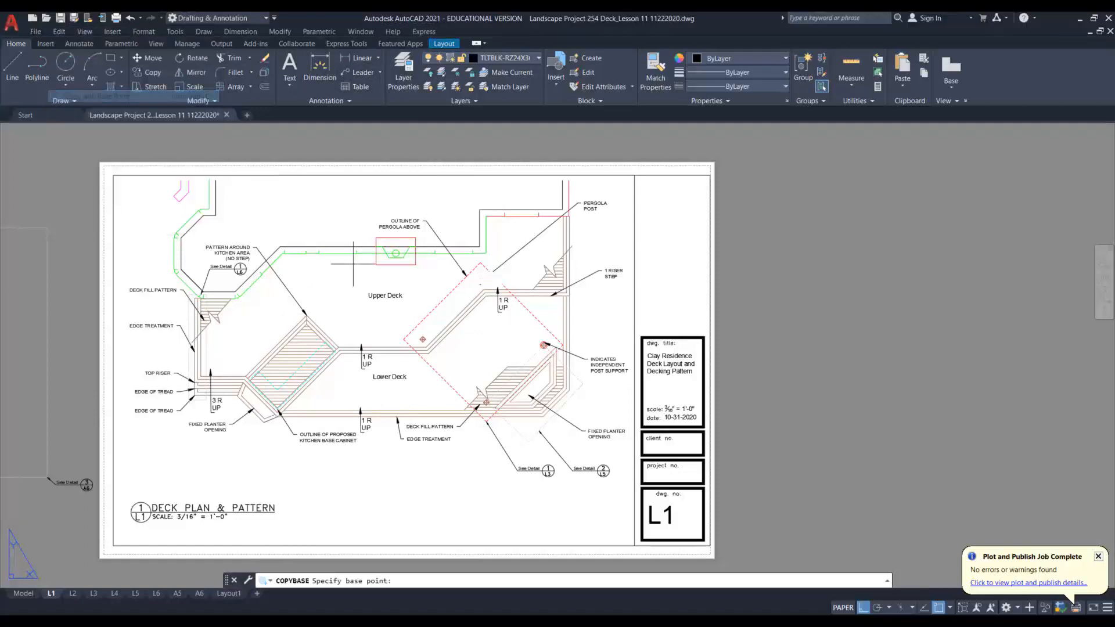
click(635, 546)
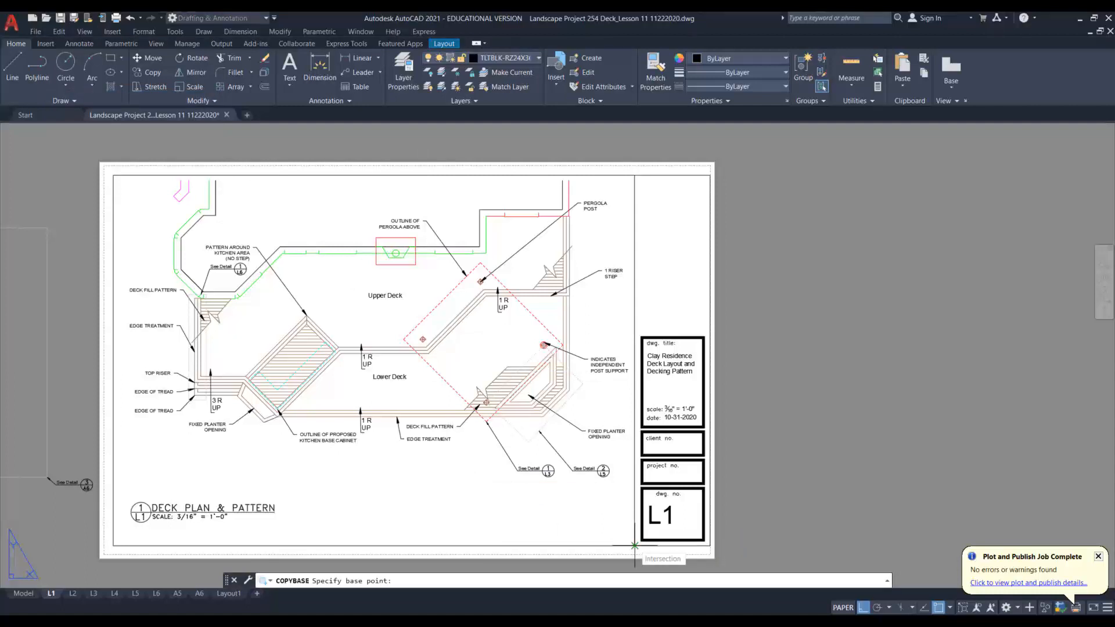
click(635, 545)
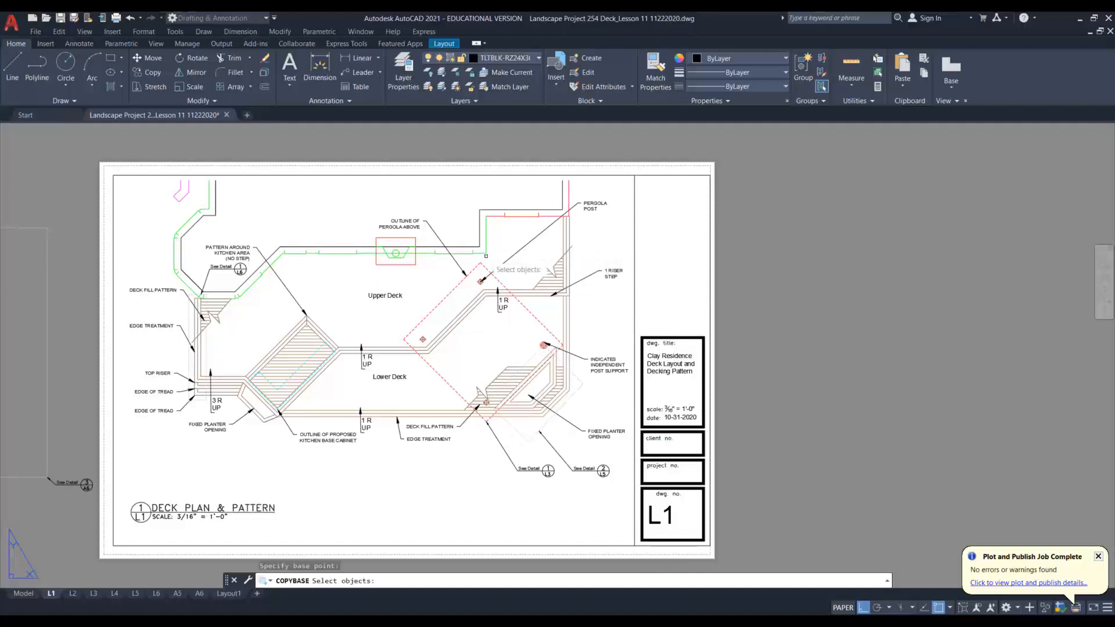
click(613, 480)
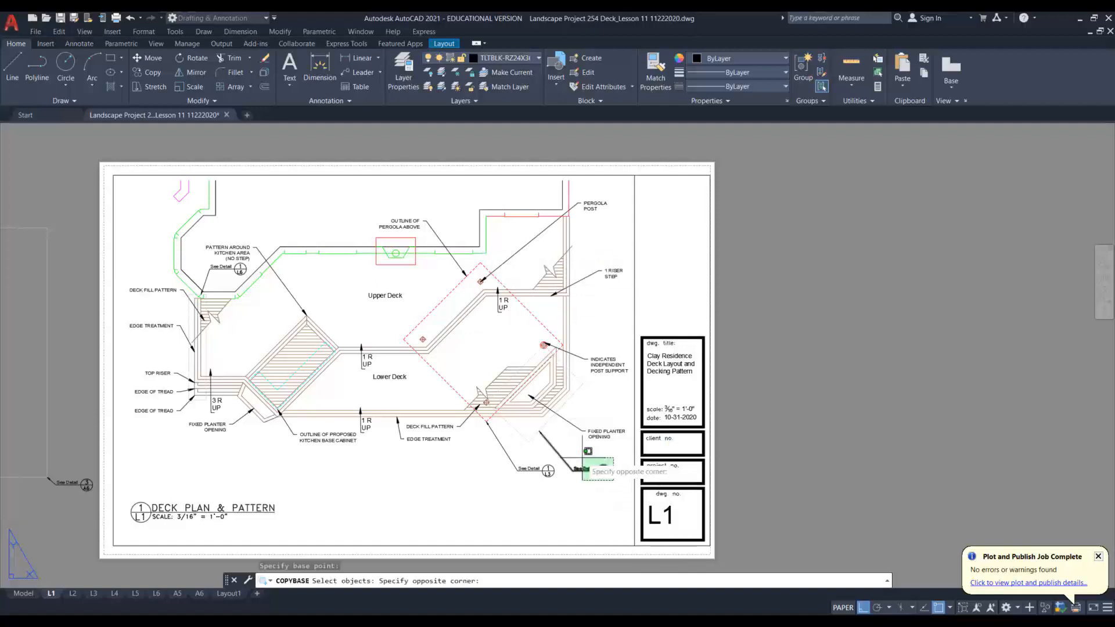
click(582, 459)
click(552, 447)
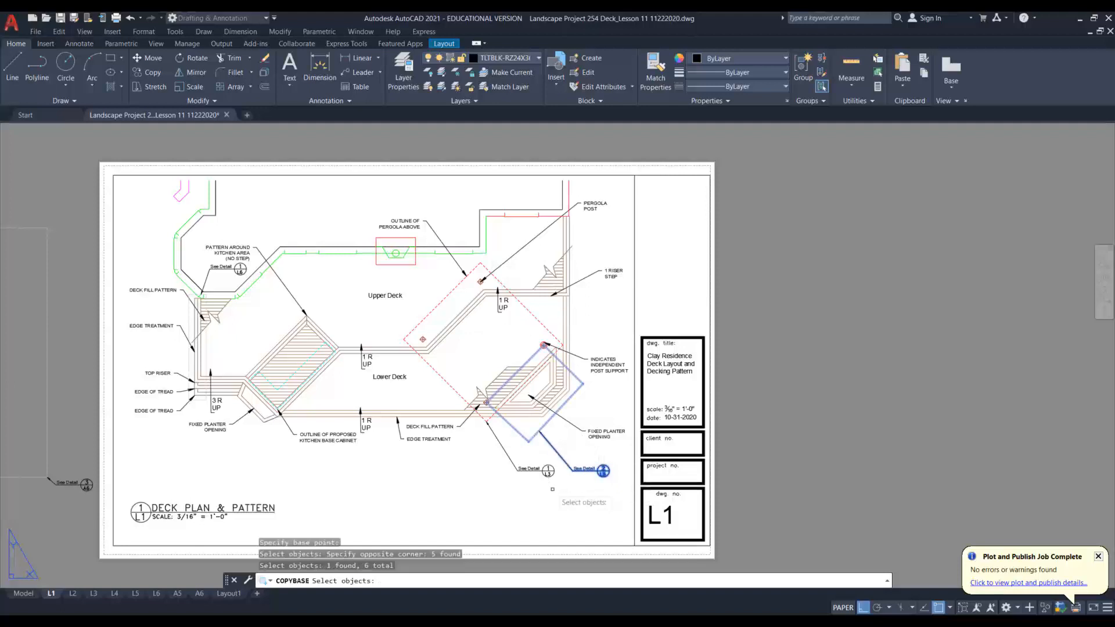
click(578, 510)
click(484, 418)
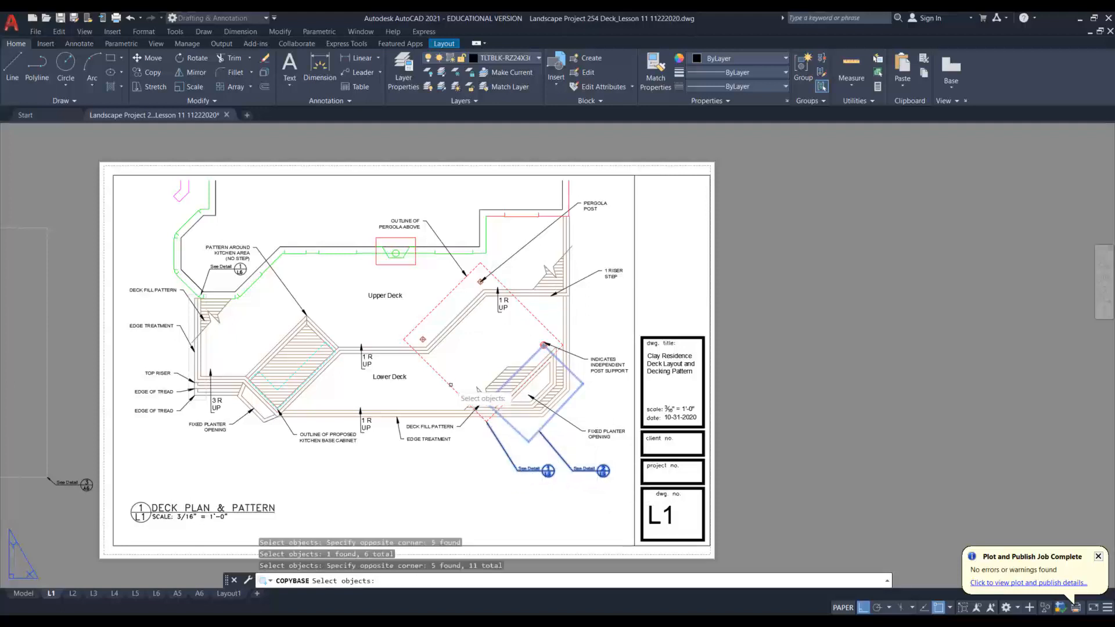
click(205, 334)
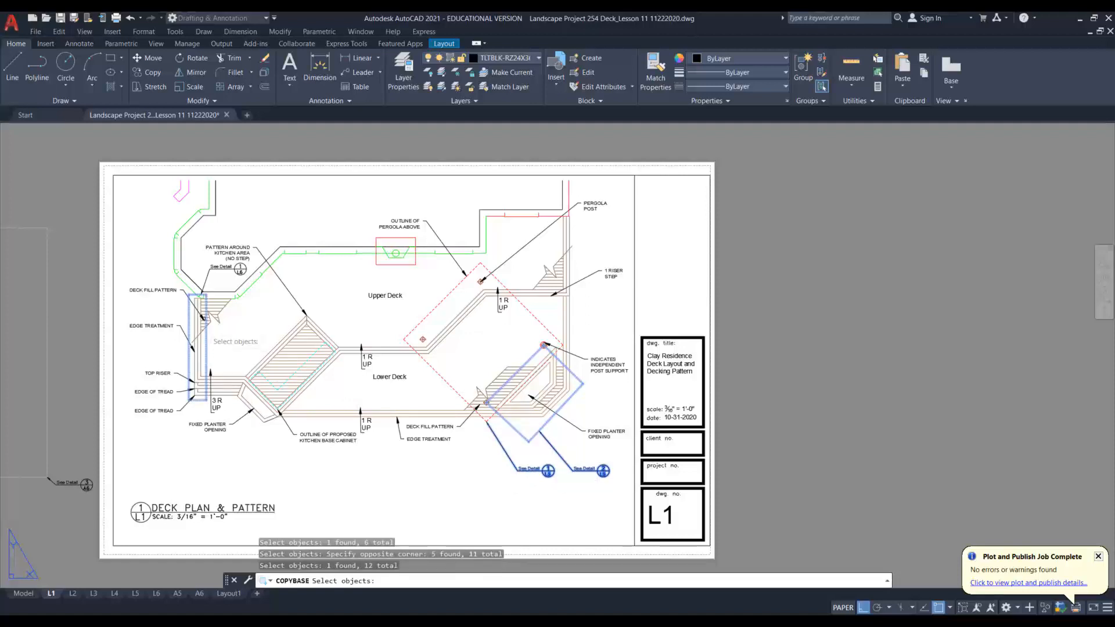
click(262, 291)
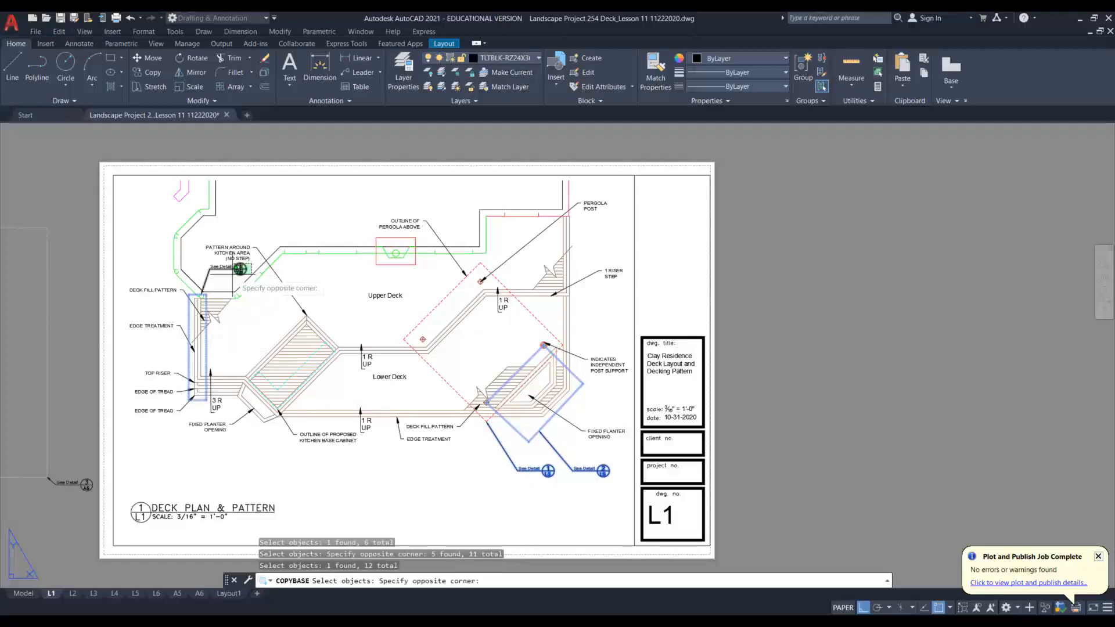
click(208, 251)
click(226, 268)
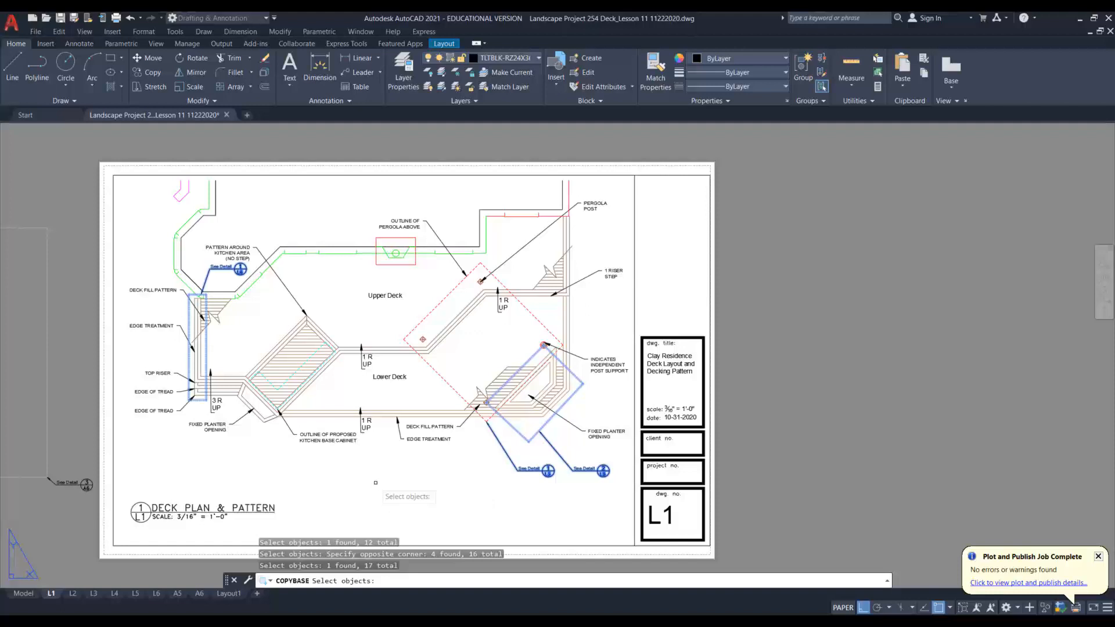
key(Return)
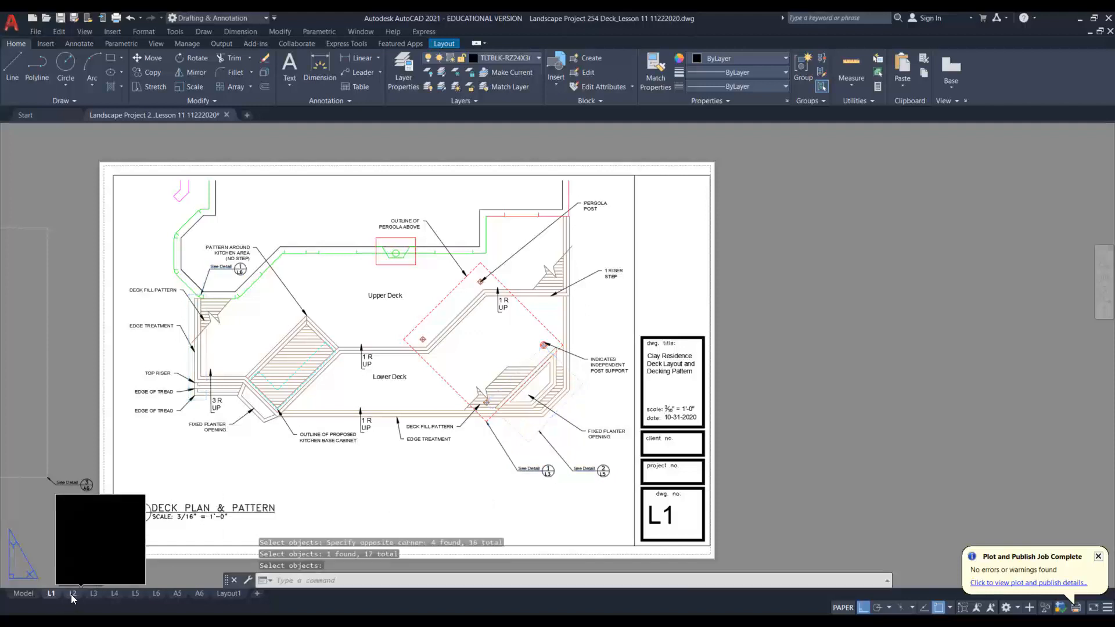
Step: Paste the copied callouts and outlines onto layout L2, inserted at the matching inner house-wall corner between Zones 2 and 3
click(72, 593)
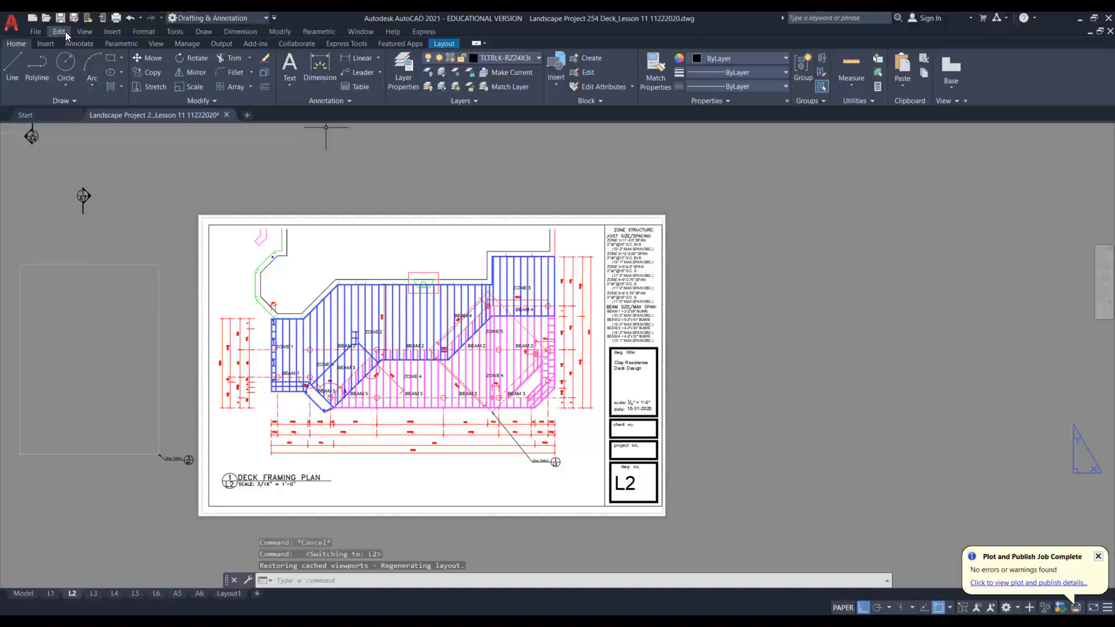
click(59, 31)
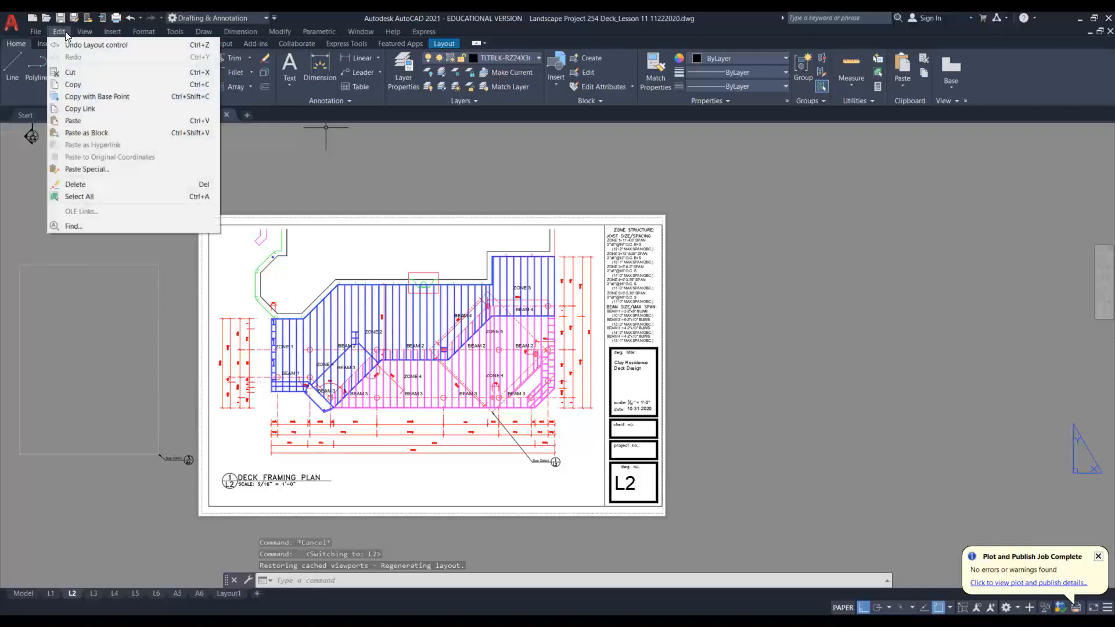
click(74, 121)
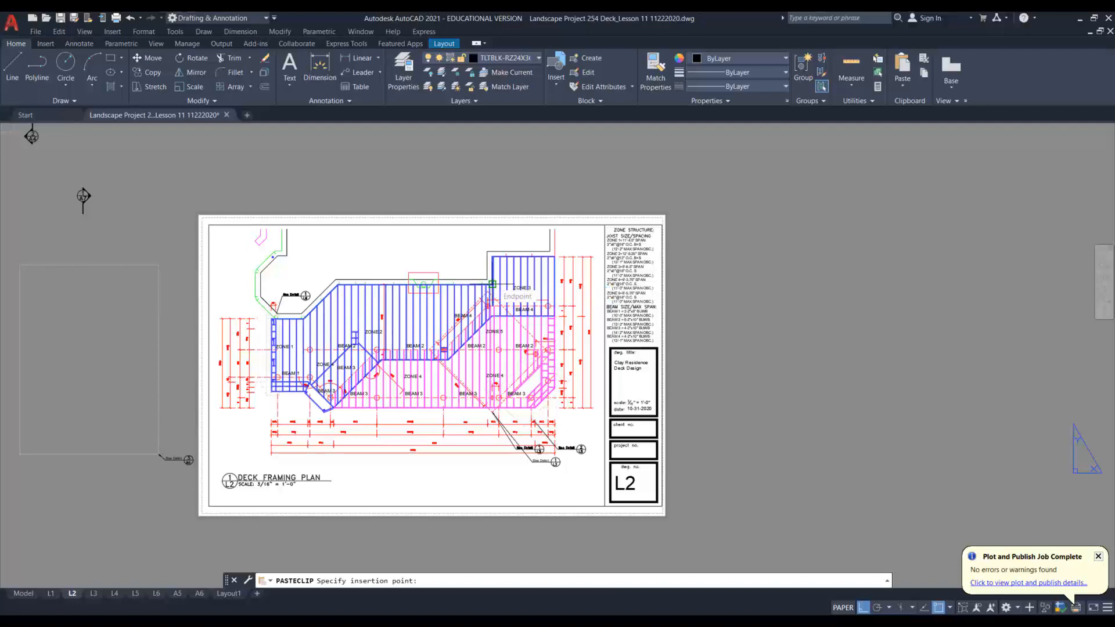
scroll(487, 279, up, 6)
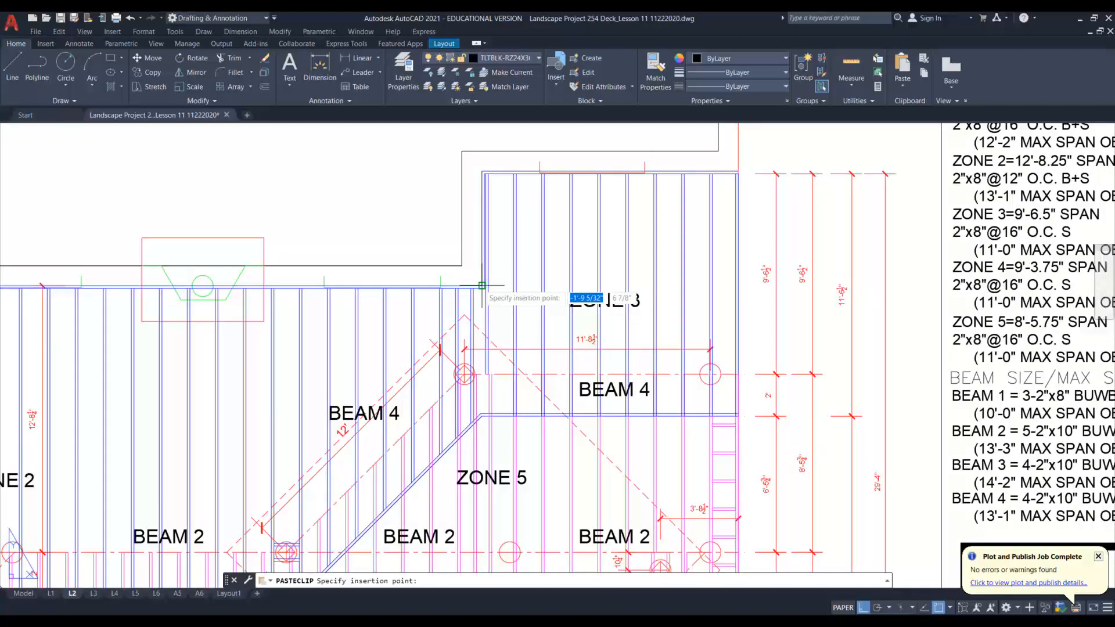
click(482, 285)
Step: Delete the upper of the two overlapping See Detail 1/L3 callouts below the deck framing plan
scroll(482, 285, down, 8)
scroll(520, 380, up, 7)
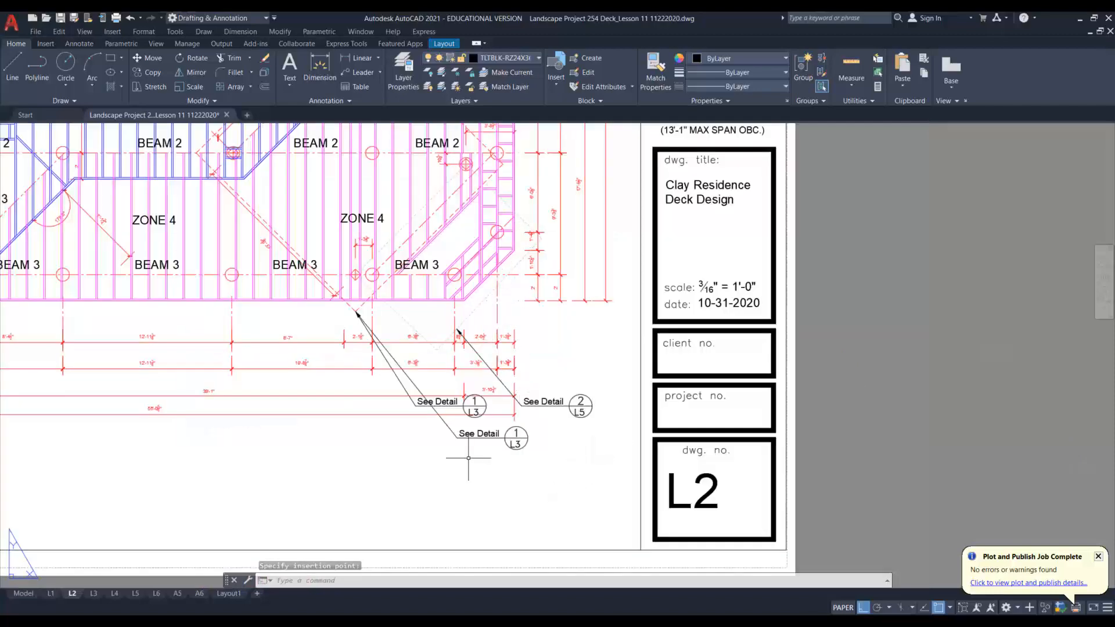
click(560, 463)
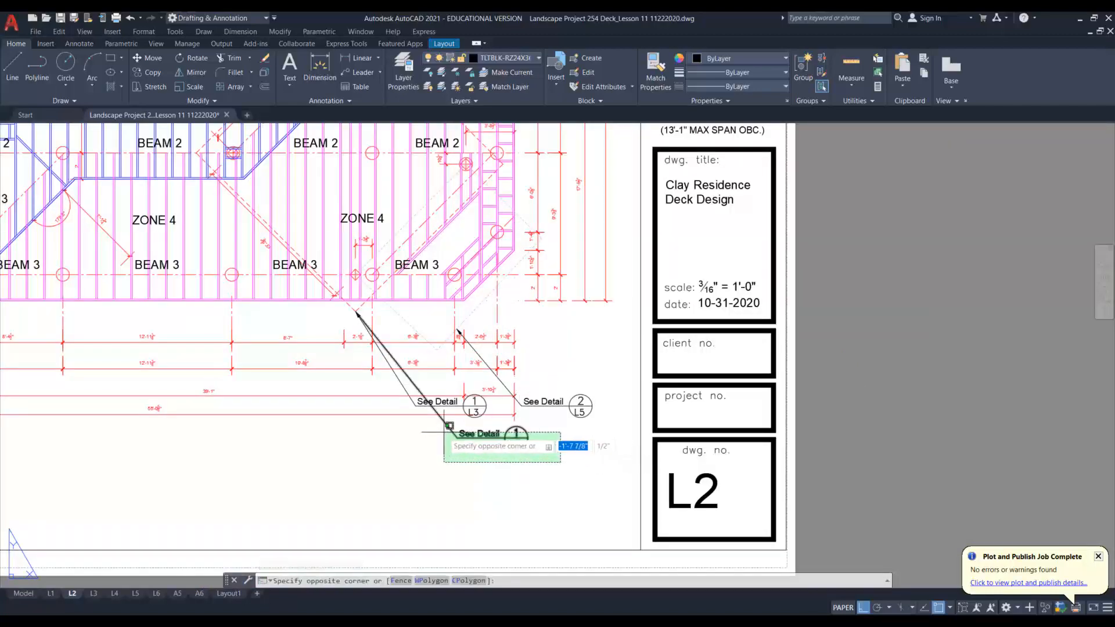
key(Escape)
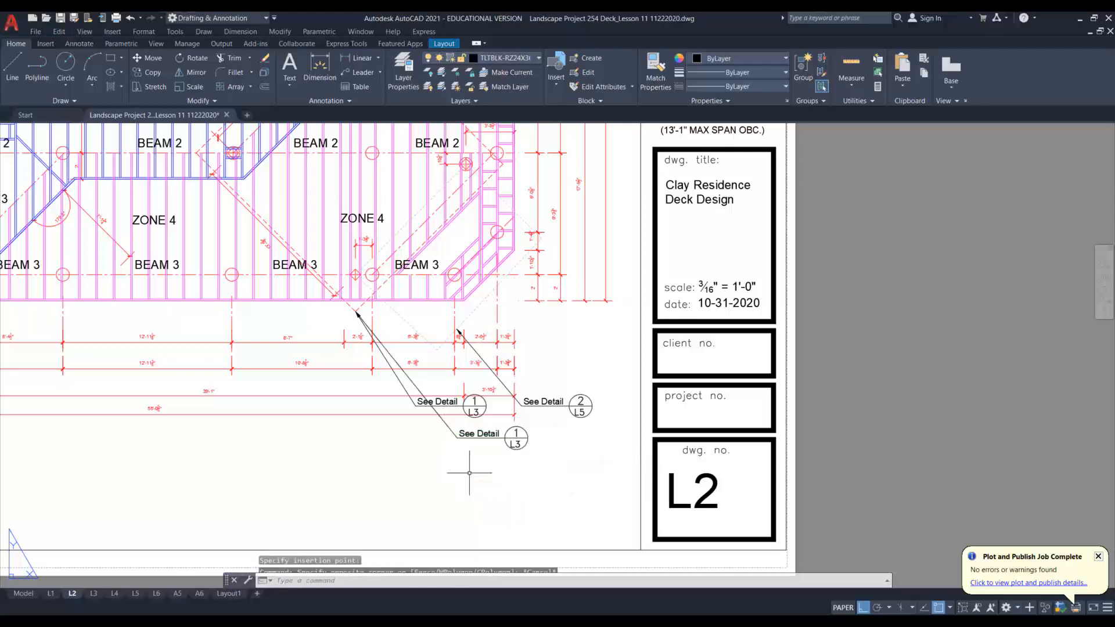
click(495, 408)
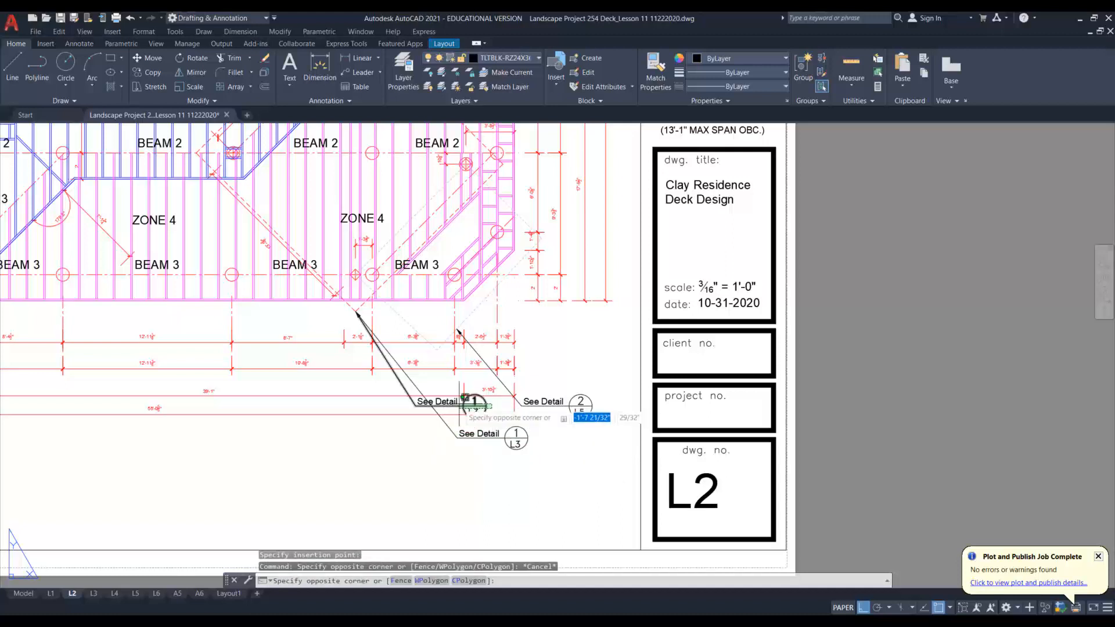
click(453, 402)
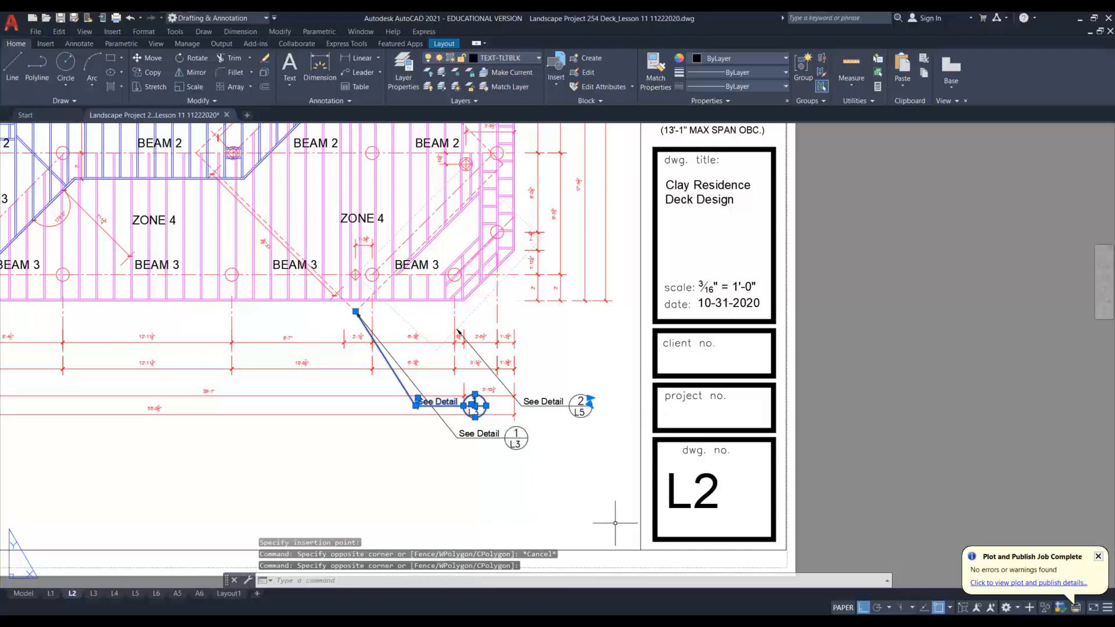
key(Delete)
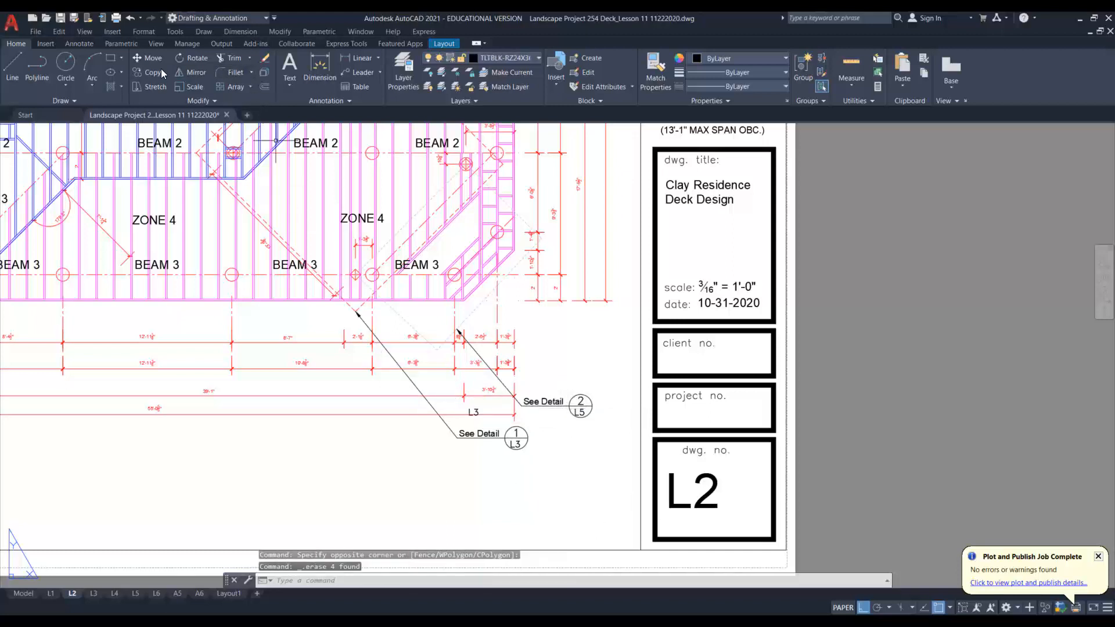
Step: Move the See Detail 2/L5 callout about 7/8" diagonally at about 46°, up toward the planter corner, with Ortho off
click(151, 57)
click(608, 434)
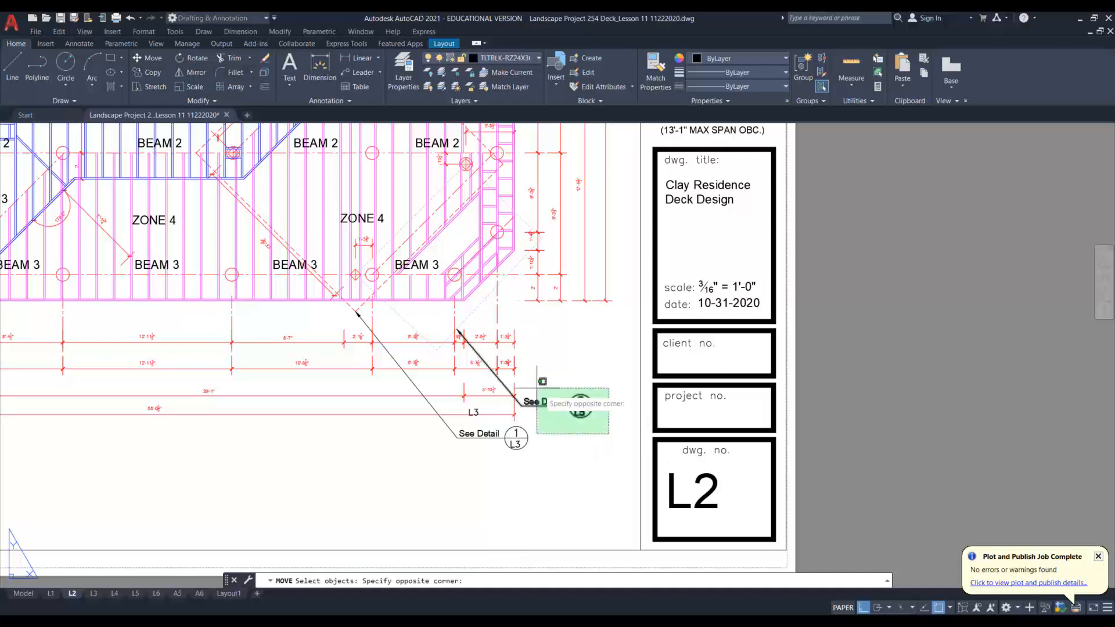
click(533, 387)
key(Return)
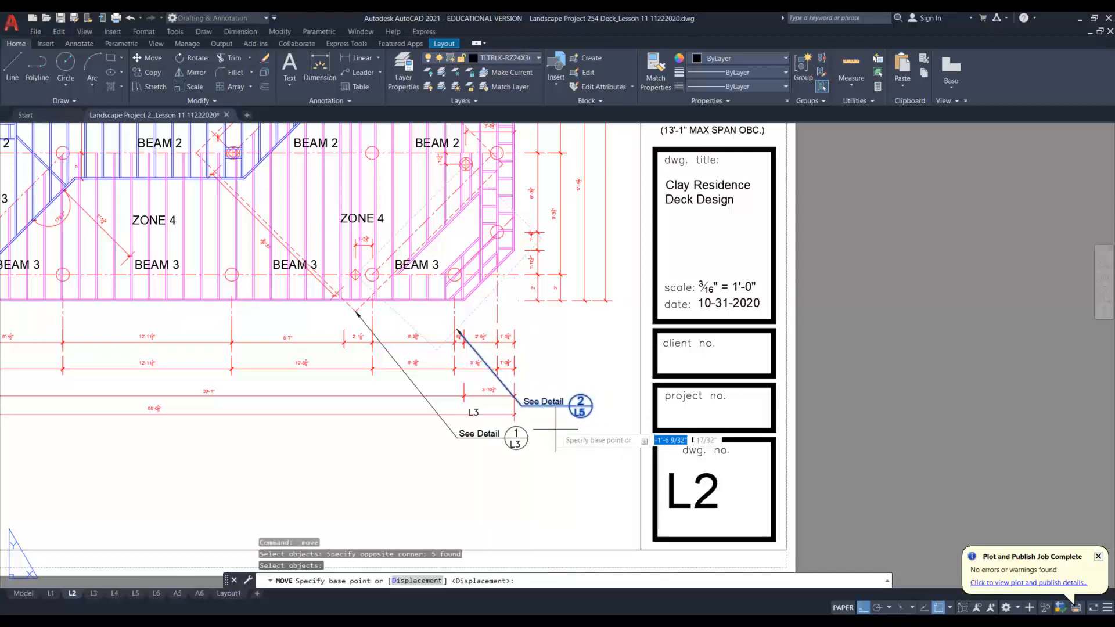
click(567, 464)
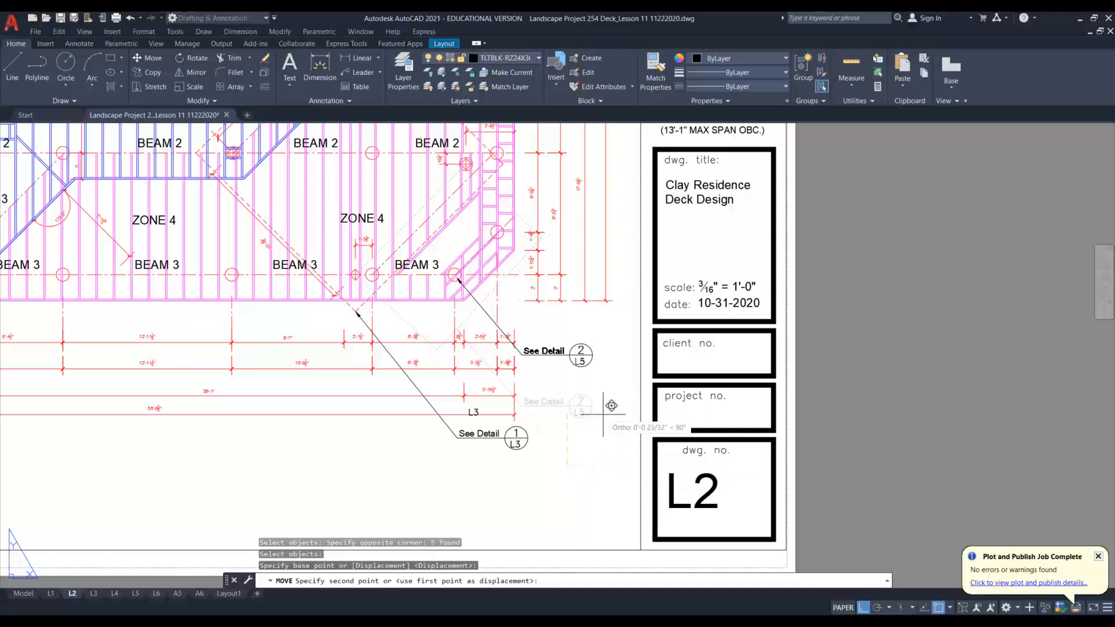
key(F8)
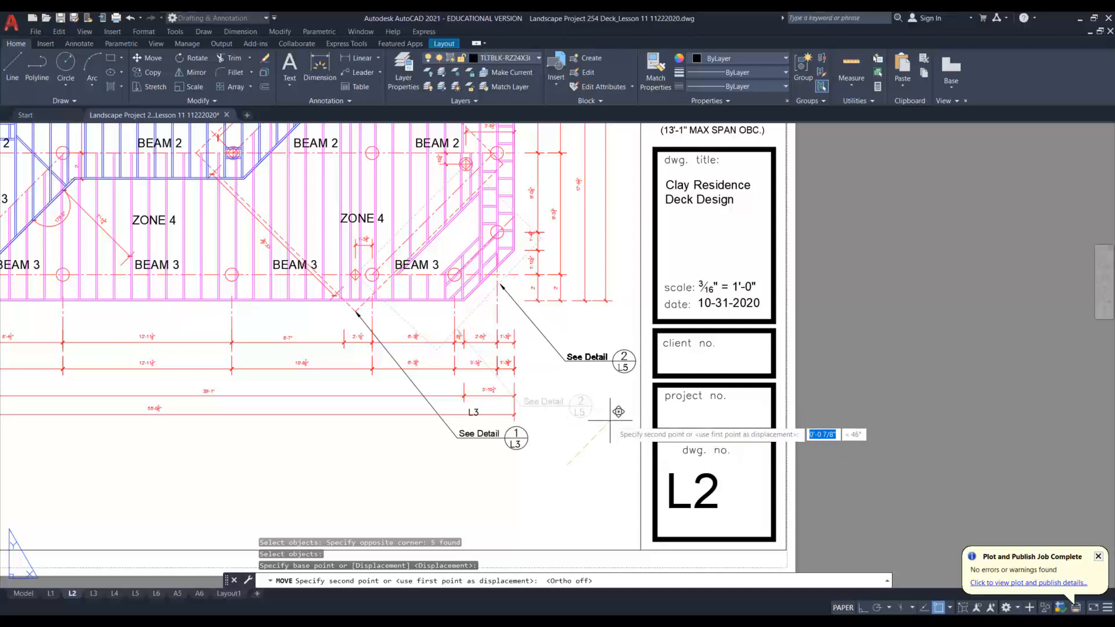
click(610, 421)
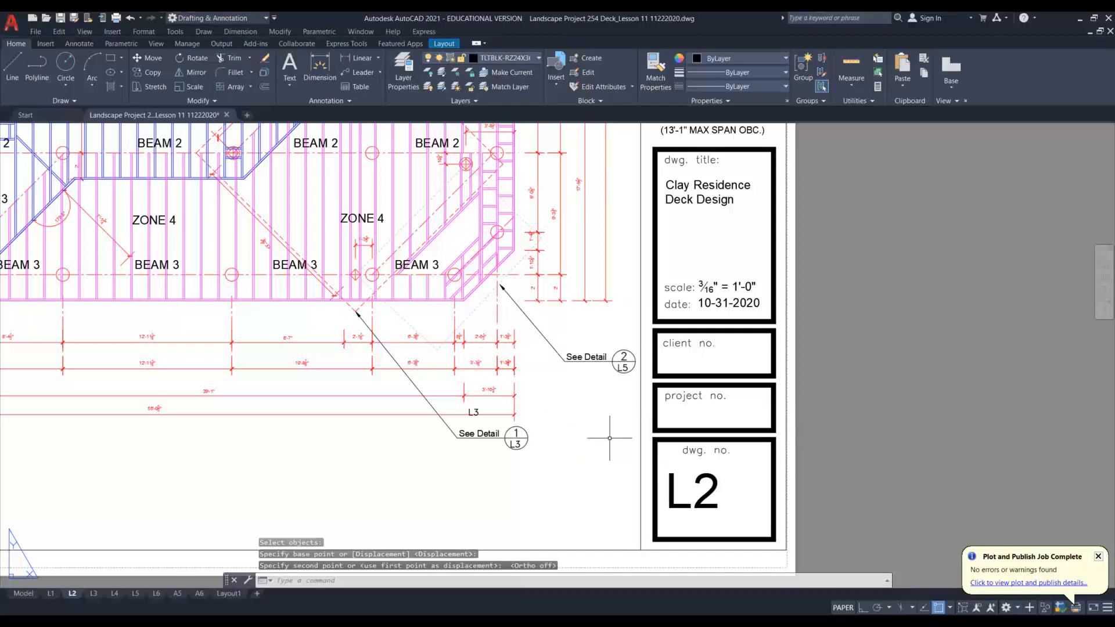
Step: Change the detail number of the moved L5 callout to 1
double_click(624, 357)
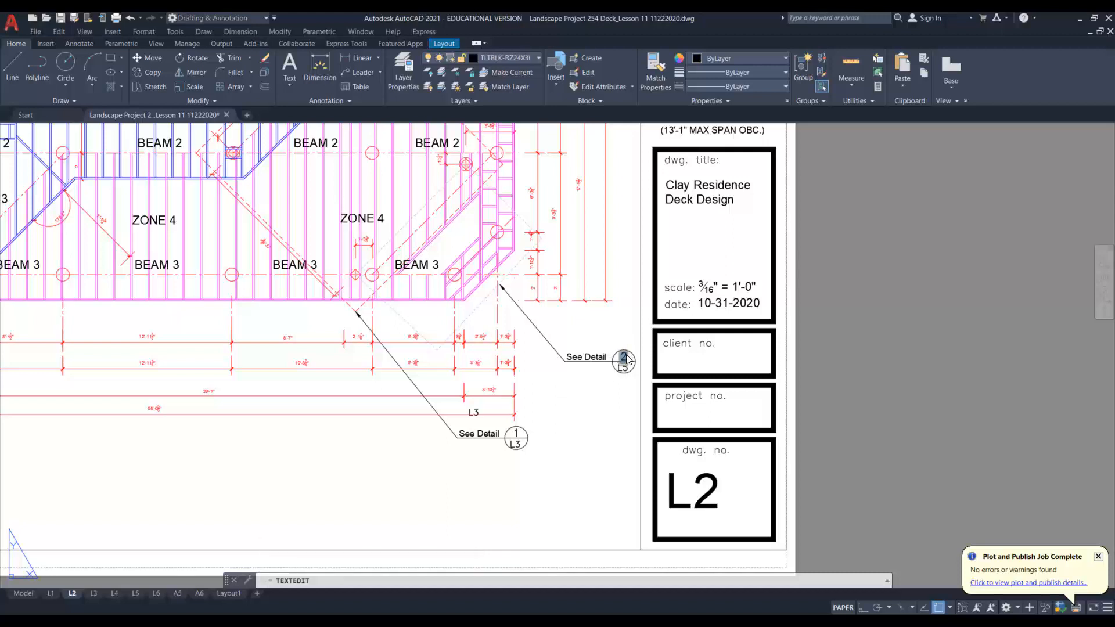
click(598, 460)
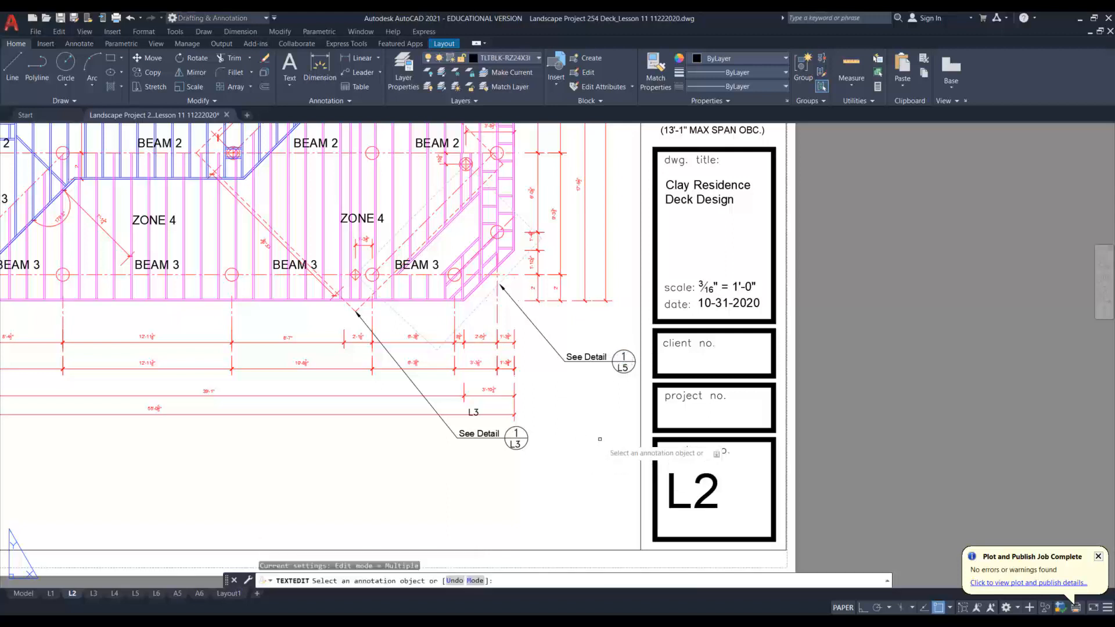
scroll(600, 437, down, 3)
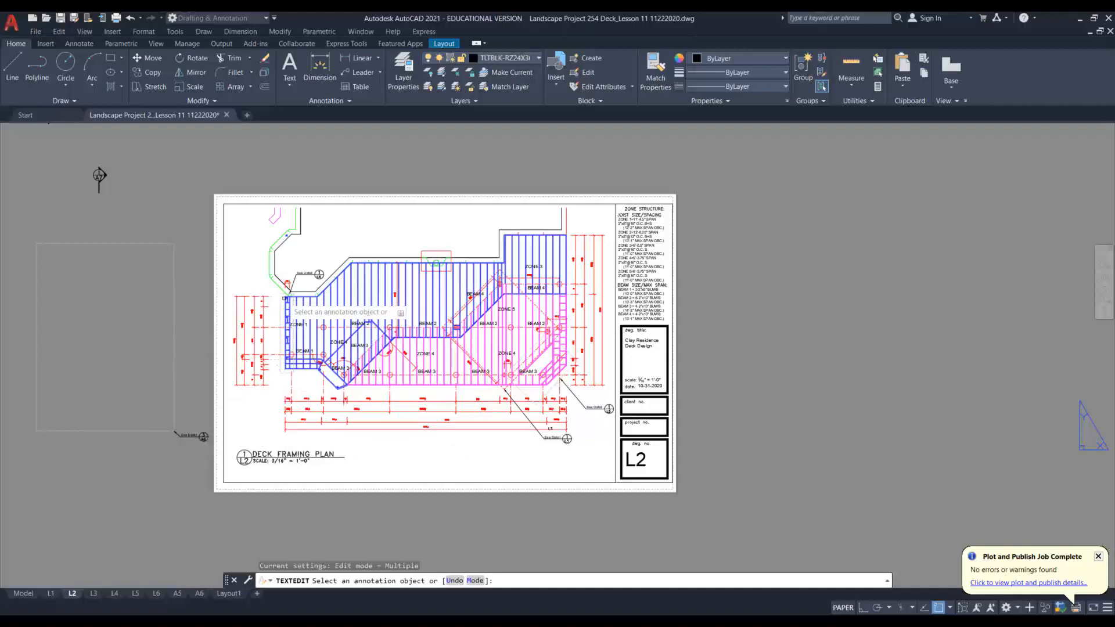
Step: Delete the stray L3 text left above the remaining See Detail 1/L3 callout
scroll(307, 283, up, 4)
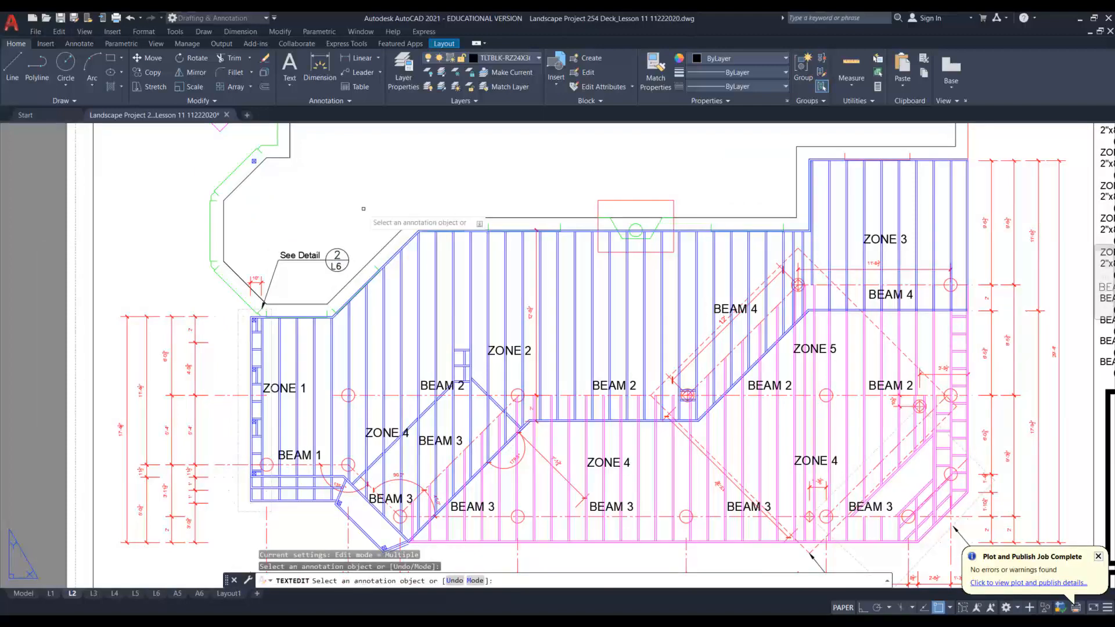
scroll(361, 212, down, 2)
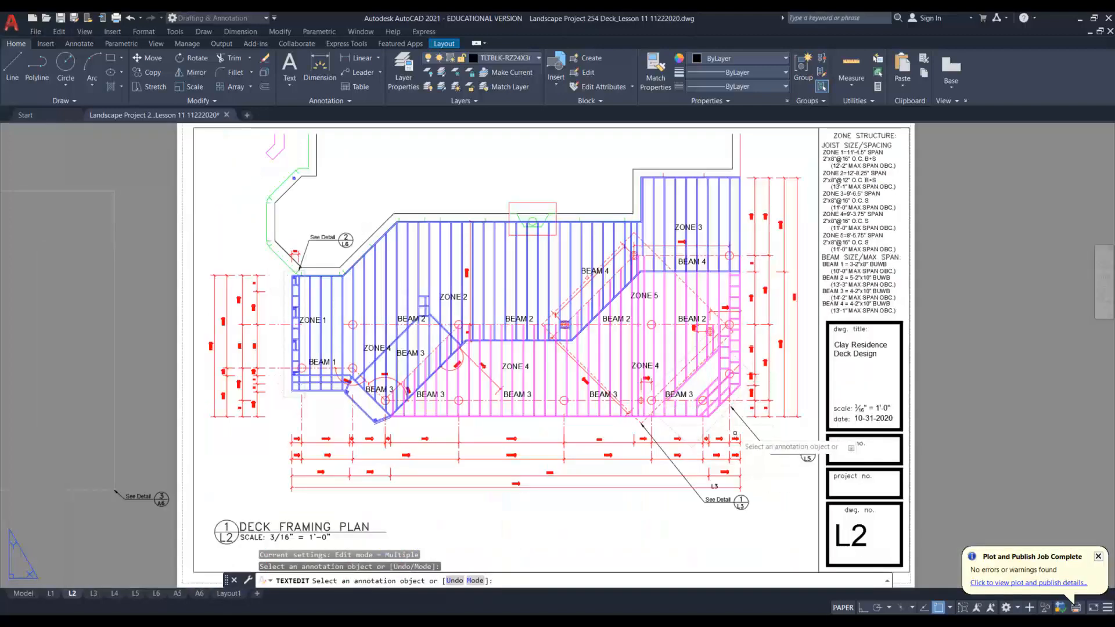
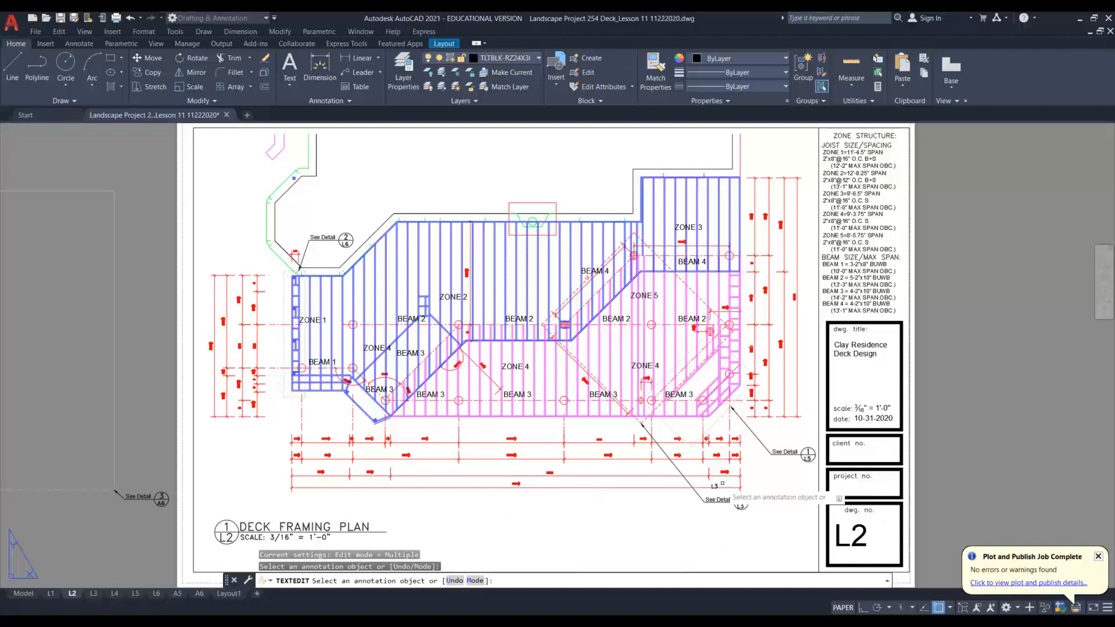
click(714, 486)
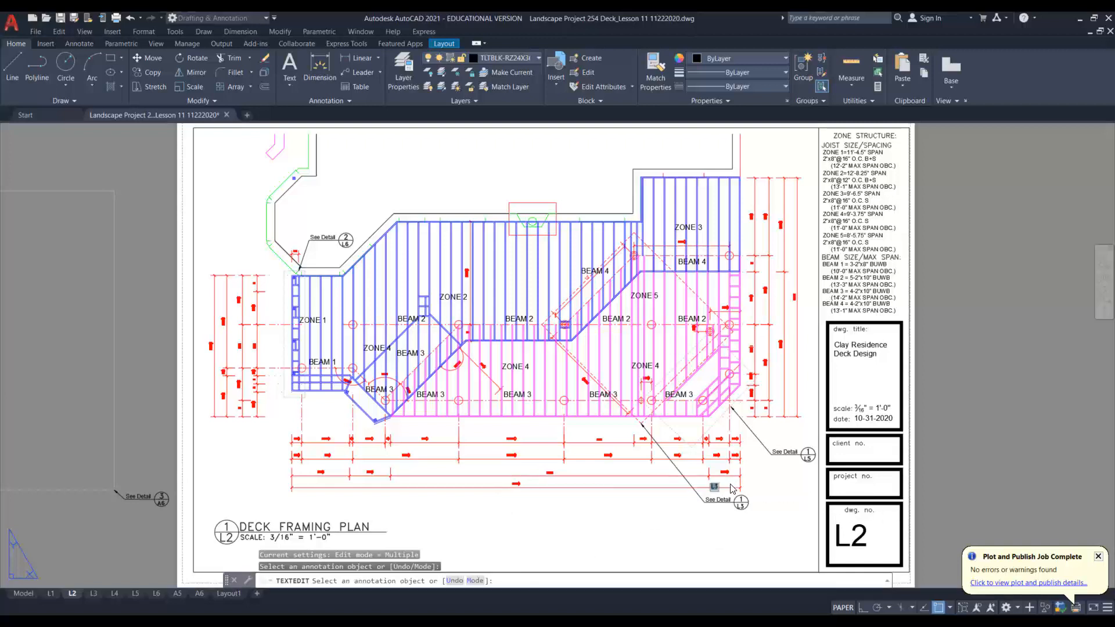
key(Escape)
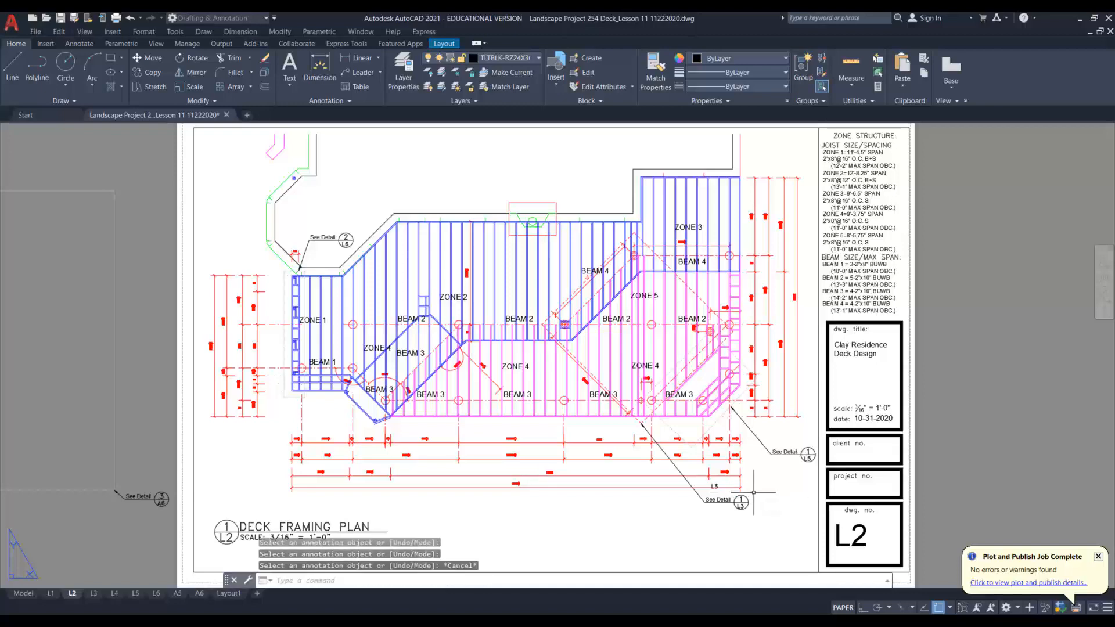
click(712, 487)
key(Delete)
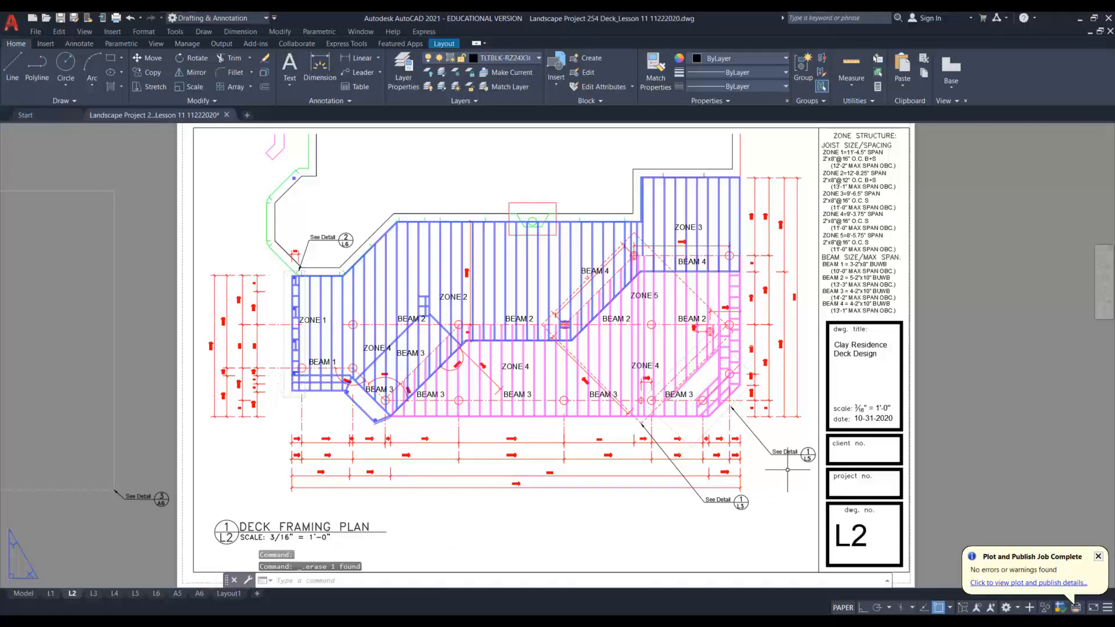
Step: Review layouts L3, L4 and L5, and compare their details with the callouts on plans L1 and L2
scroll(721, 486, down, 5)
scroll(755, 483, up, 5)
middle_drag(749, 465, 592, 453)
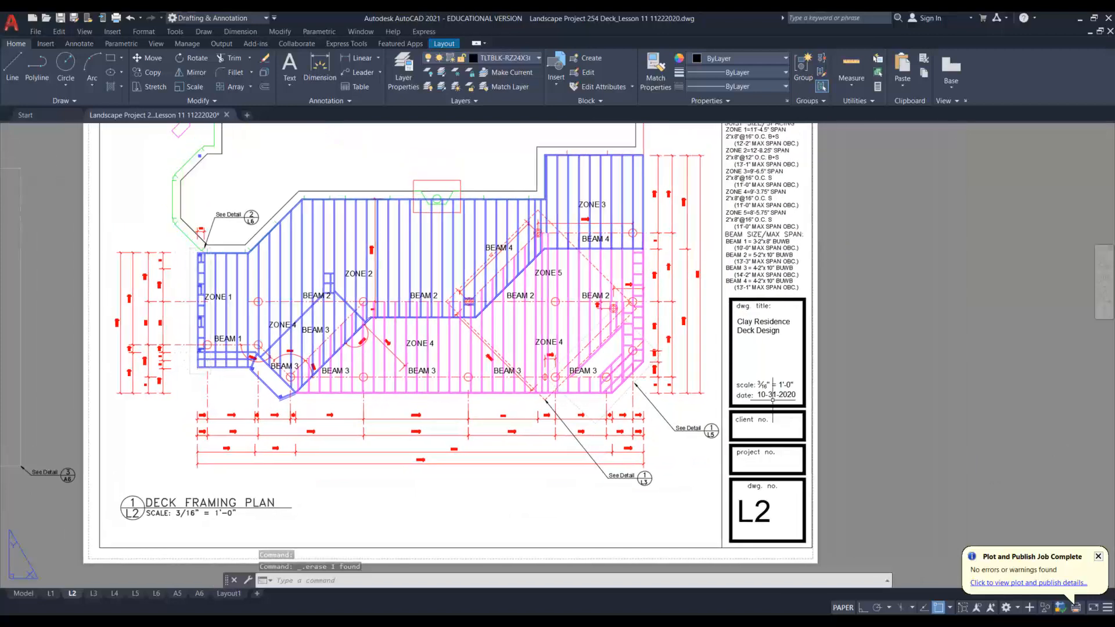
click(94, 593)
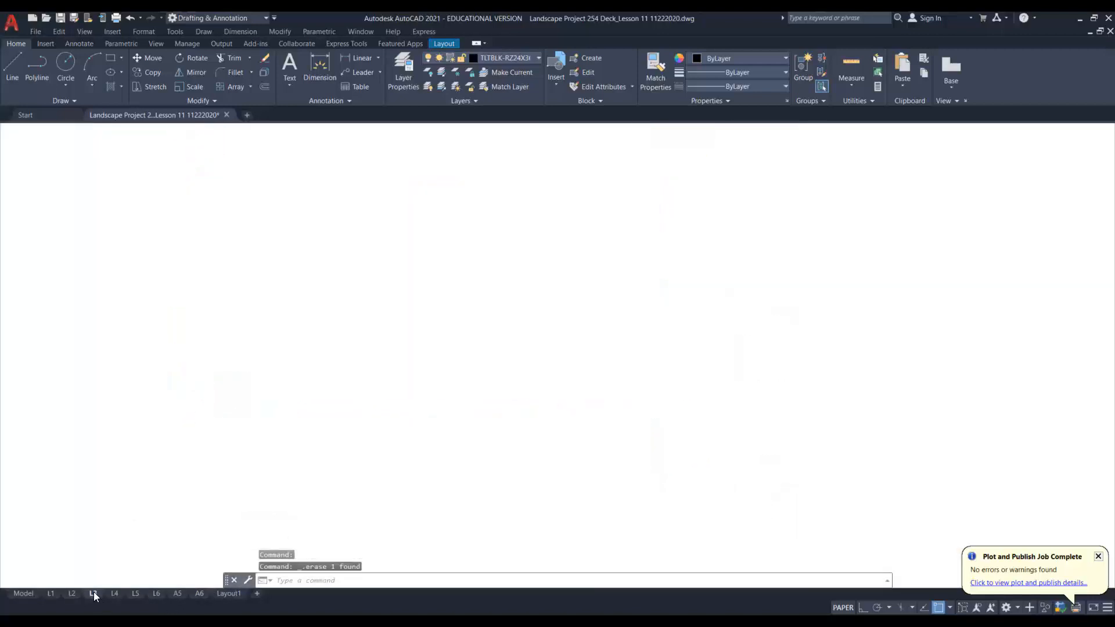
scroll(503, 429, up, 2)
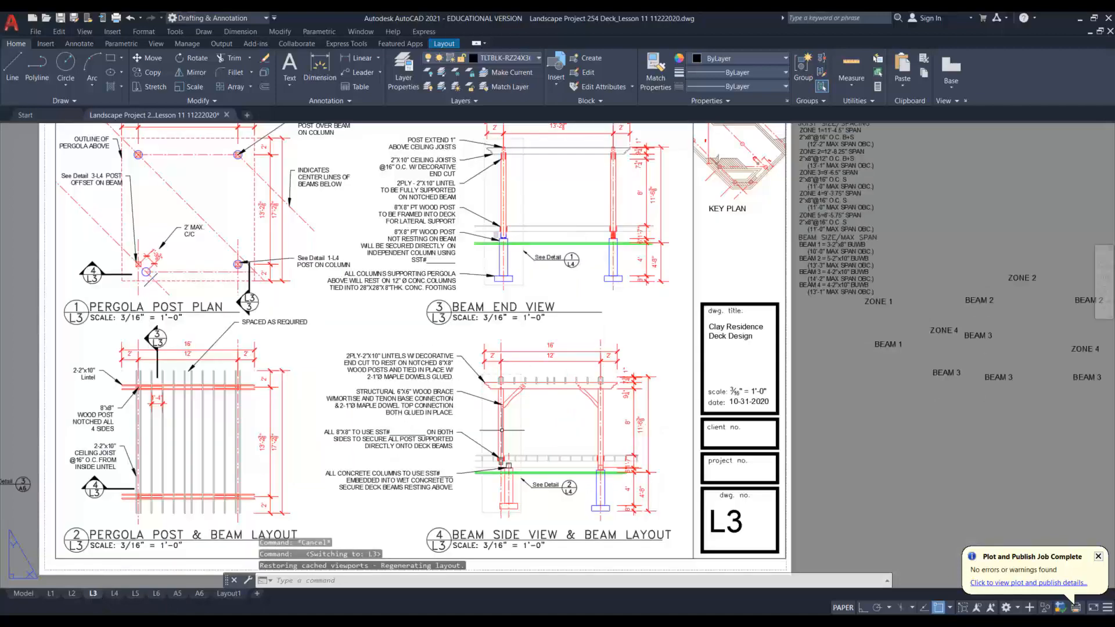
scroll(441, 418, down, 2)
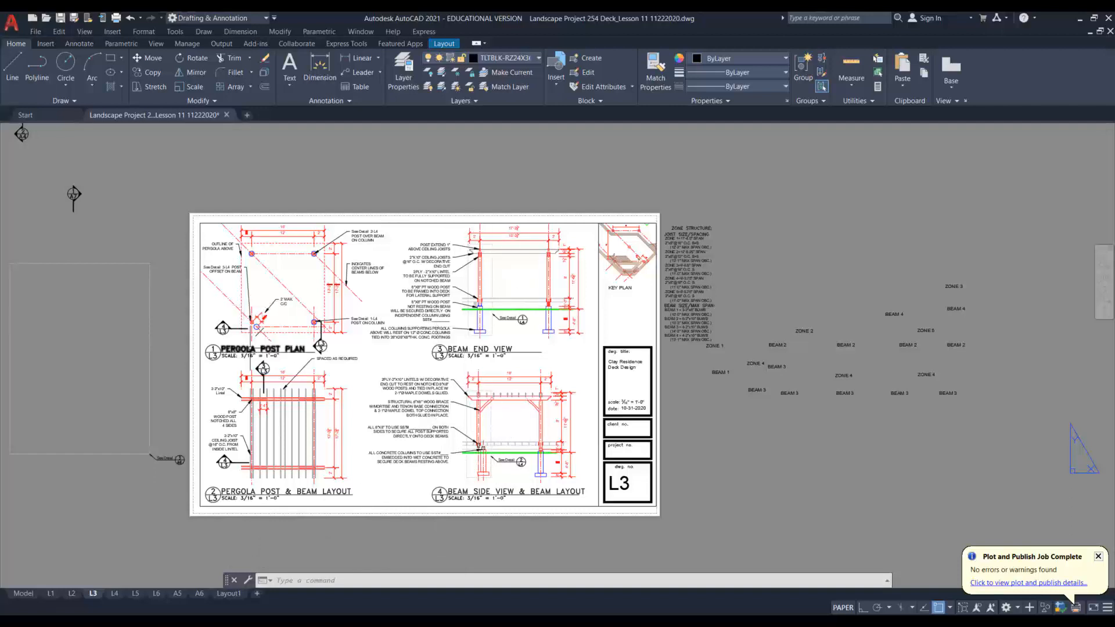
click(115, 594)
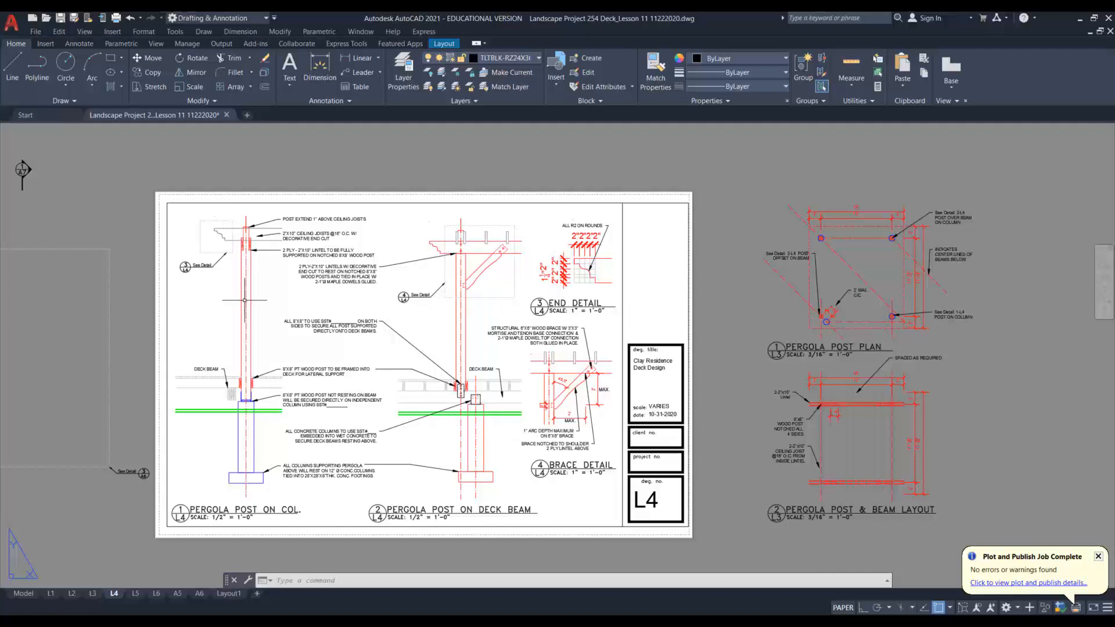
click(135, 594)
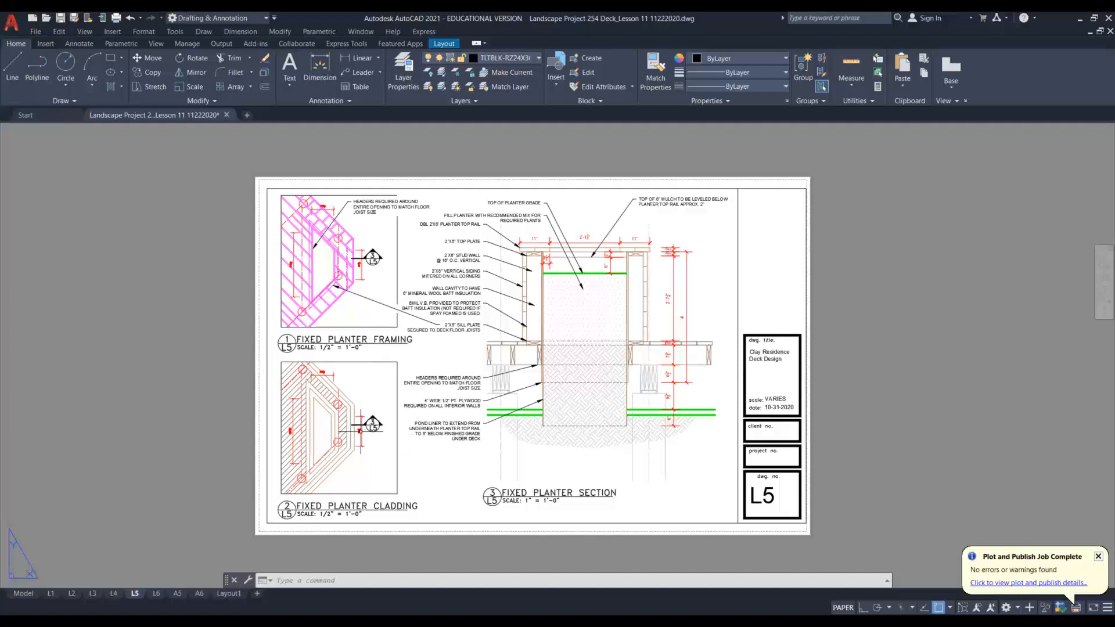
click(51, 593)
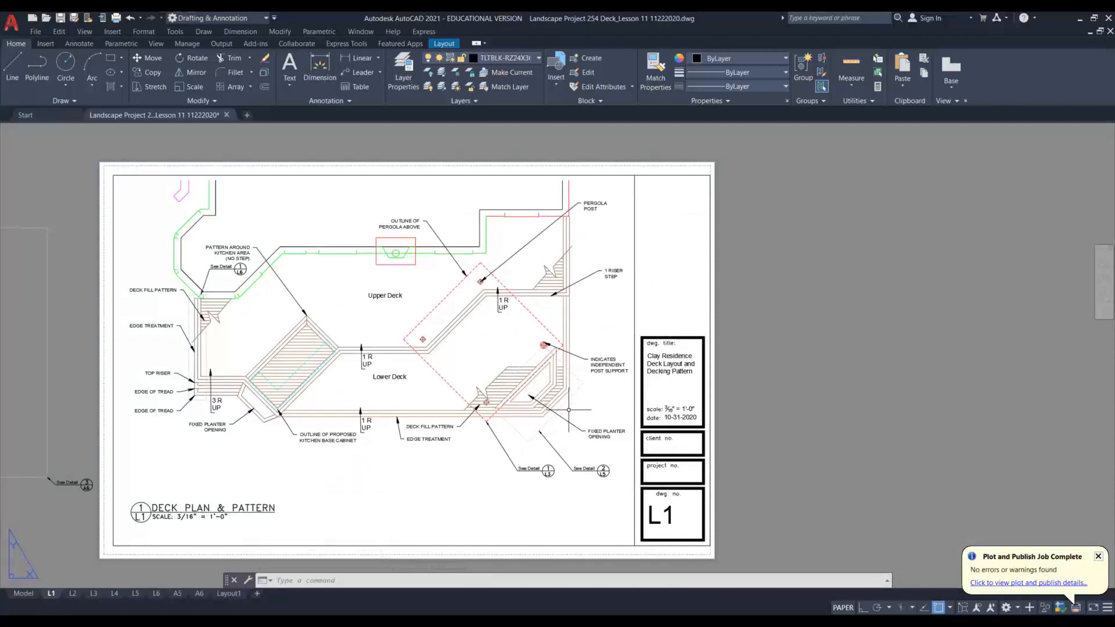
click(72, 594)
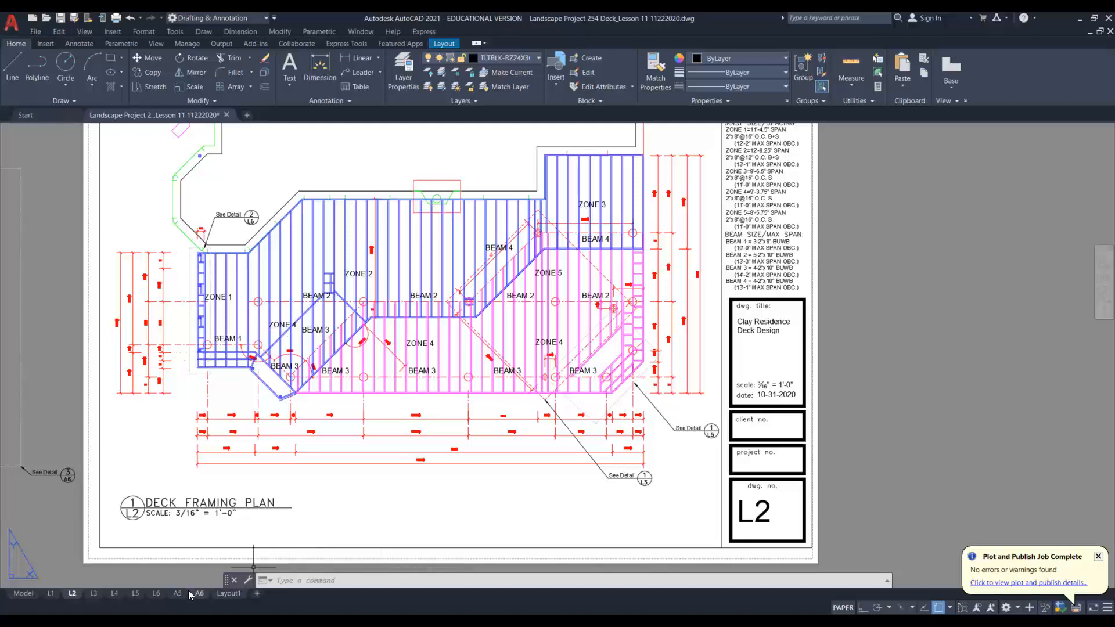
Step: On layout L6, erase the leftover fixed planter titles, notes and section markers lying outside the sheet
click(155, 592)
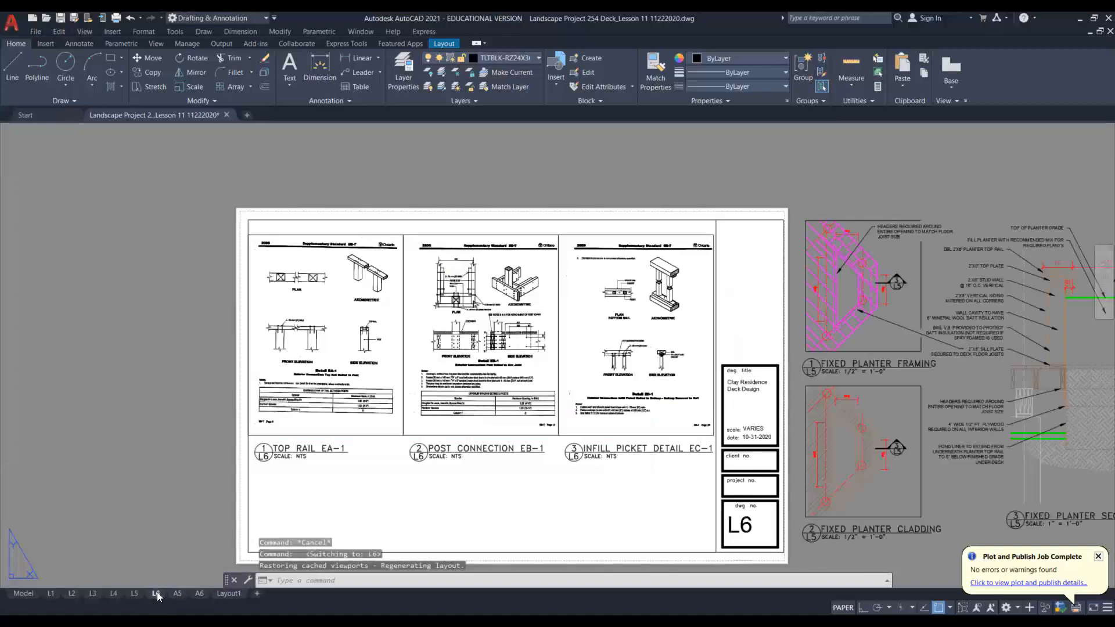
middle_drag(517, 330, 259, 309)
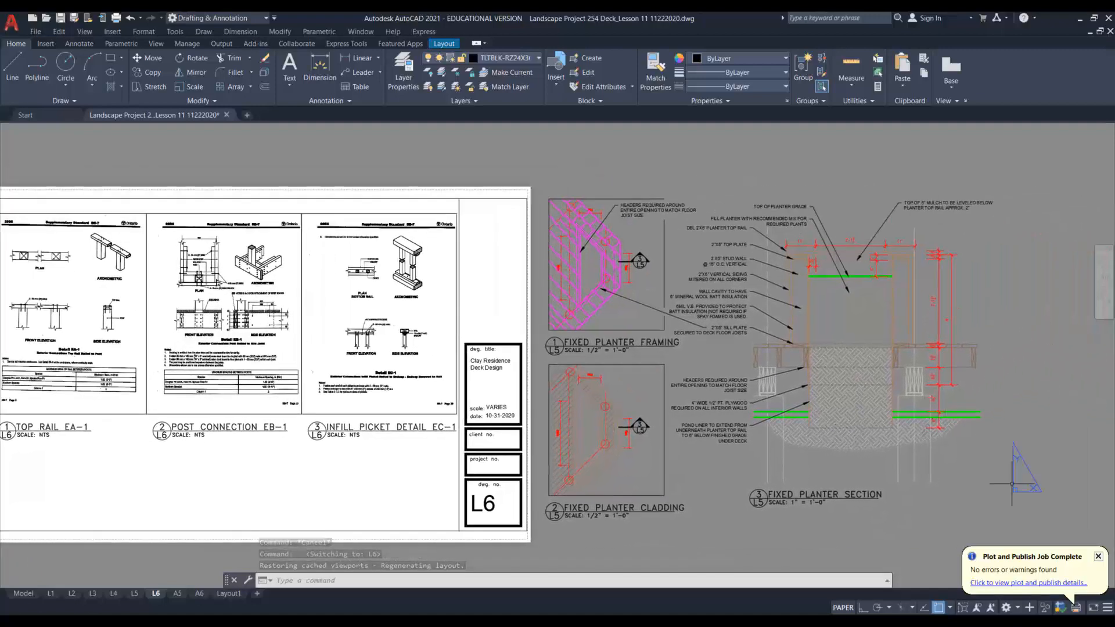
click(1002, 520)
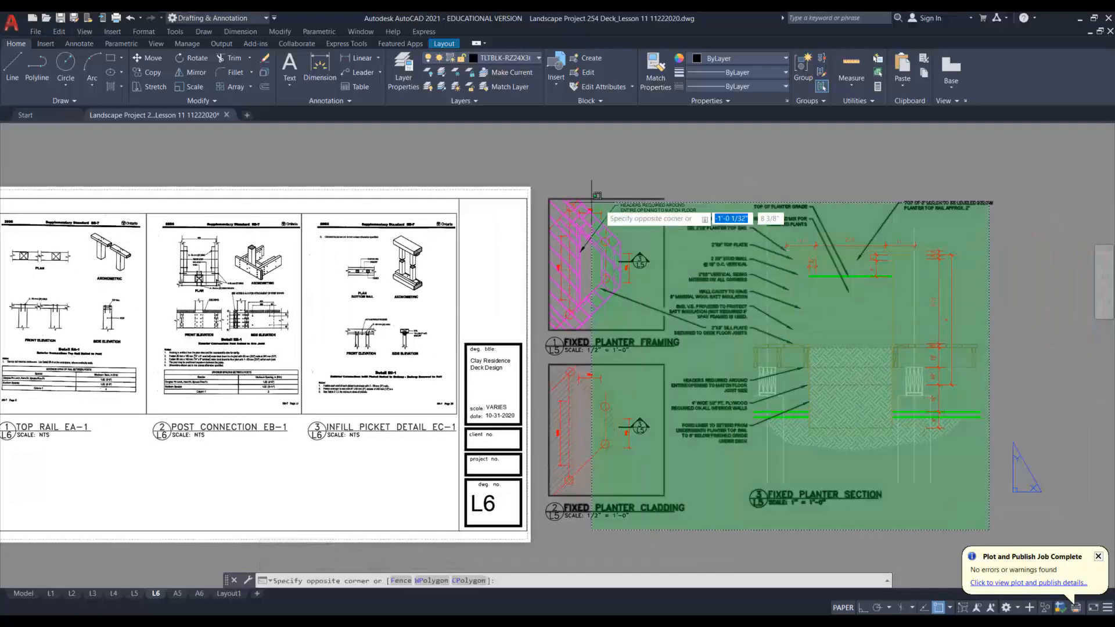
click(547, 167)
key(Delete)
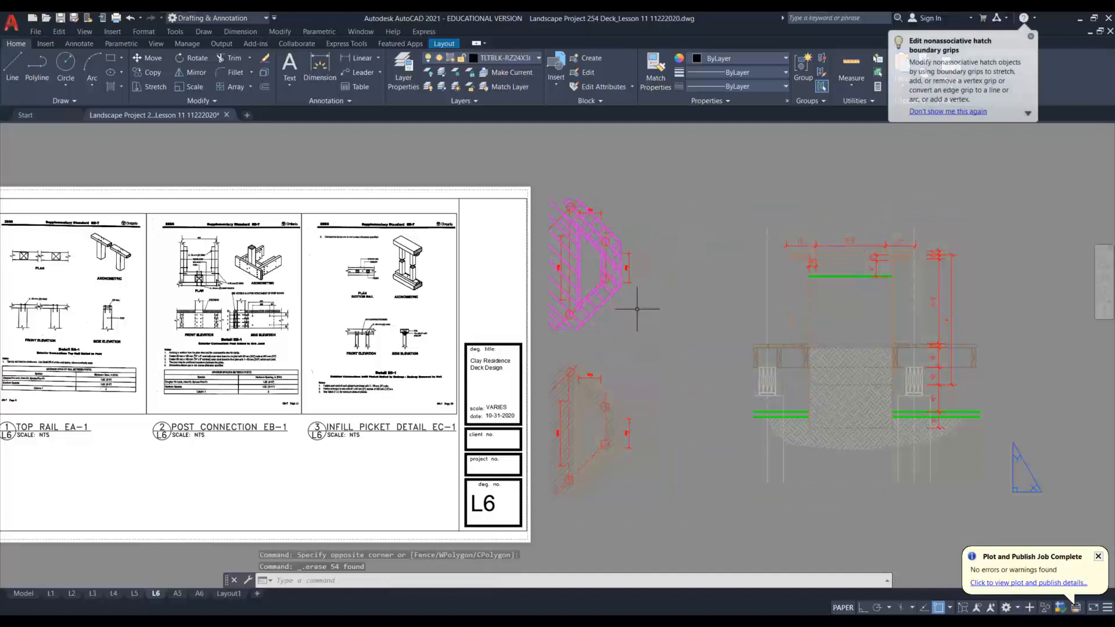
Step: Turn on the Viewport layer and delete the three leftover planter viewports beside the L6 sheet
click(539, 58)
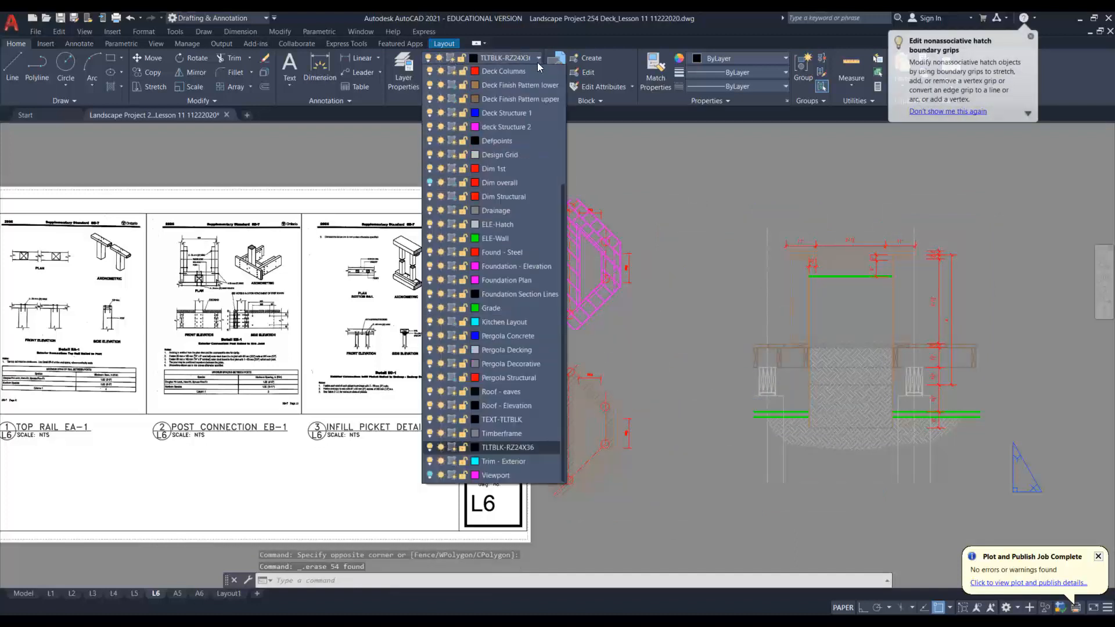
click(429, 476)
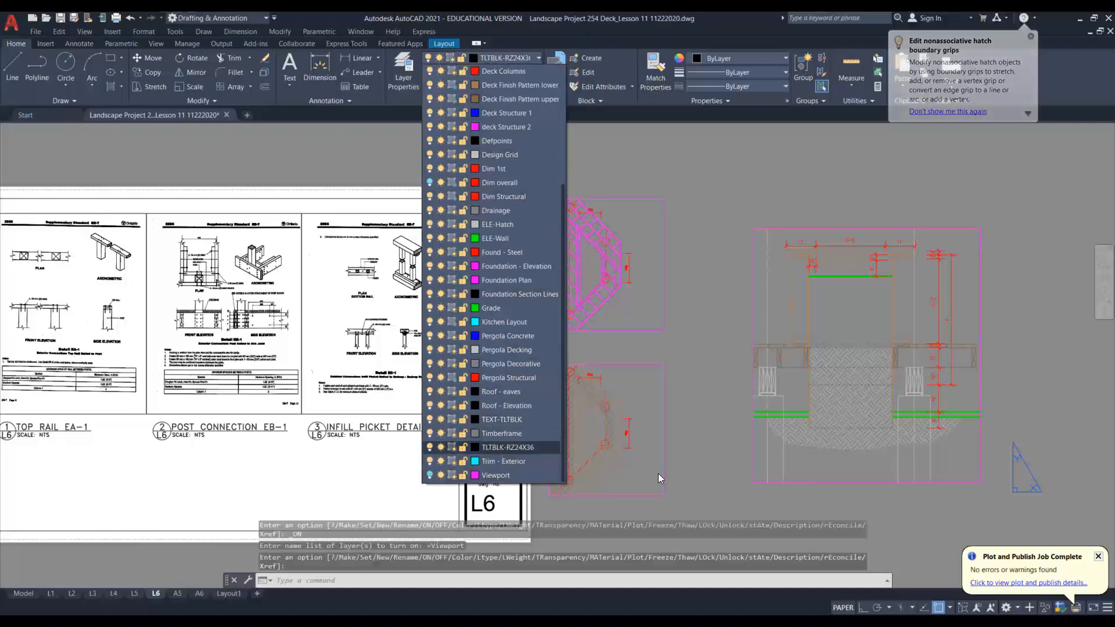
click(771, 506)
click(615, 202)
key(Delete)
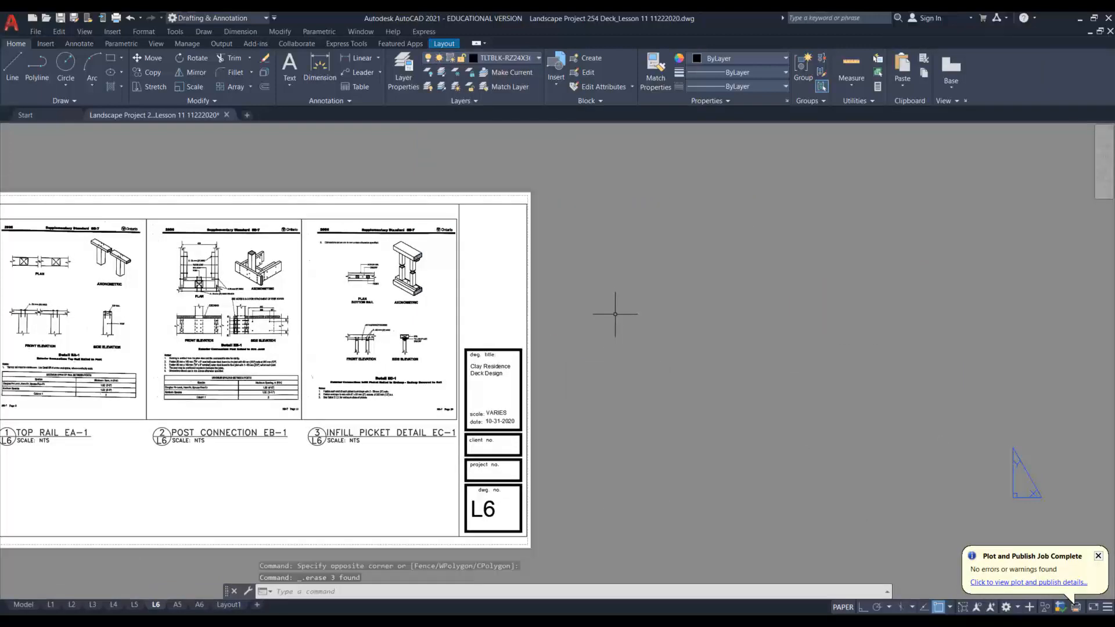
Step: Turn off the Viewport layer to hide the viewport borders on layout L6
mouse_move(614, 311)
middle_down()
mouse_move(885, 299)
mouse_move(831, 301)
middle_up()
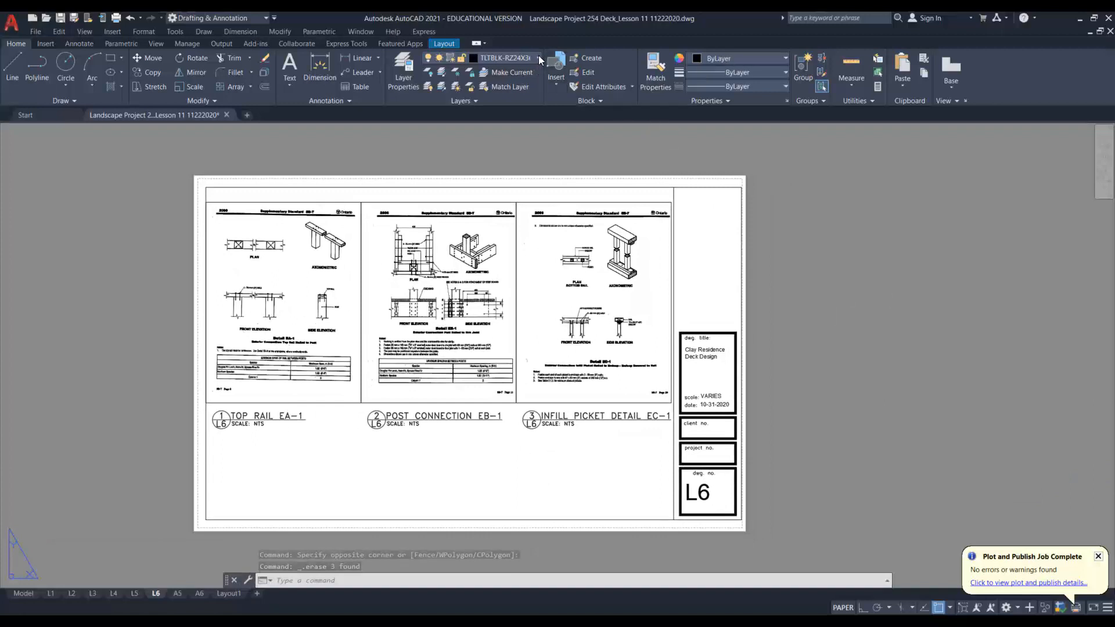
click(539, 58)
click(429, 475)
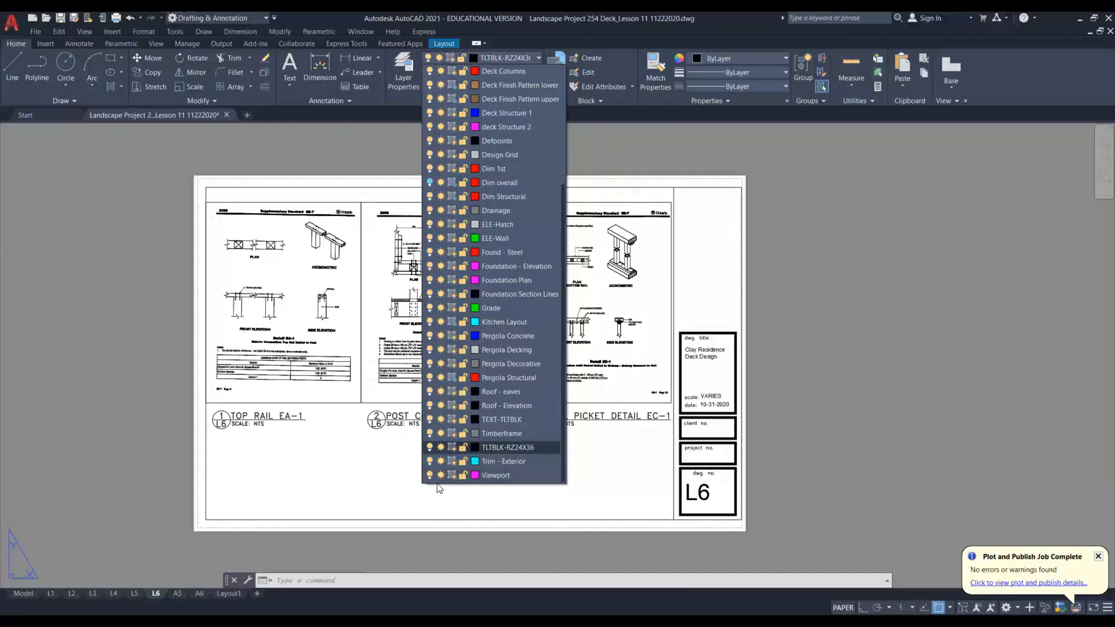
click(144, 473)
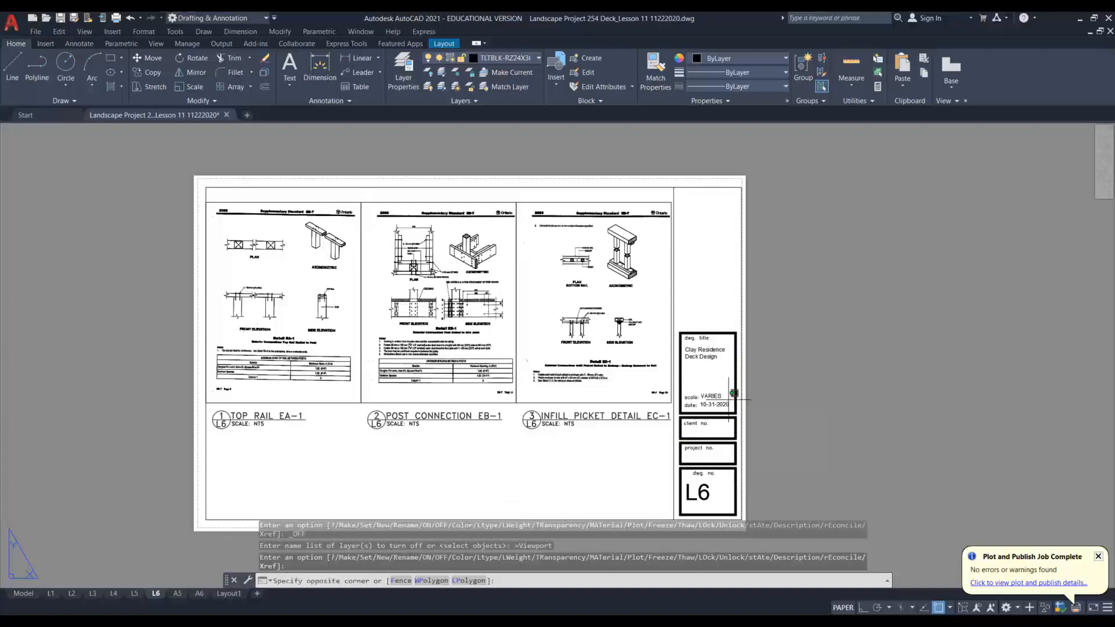
Step: Delete the old date text from the title blocks on layouts L6 and L5
click(728, 401)
click(702, 411)
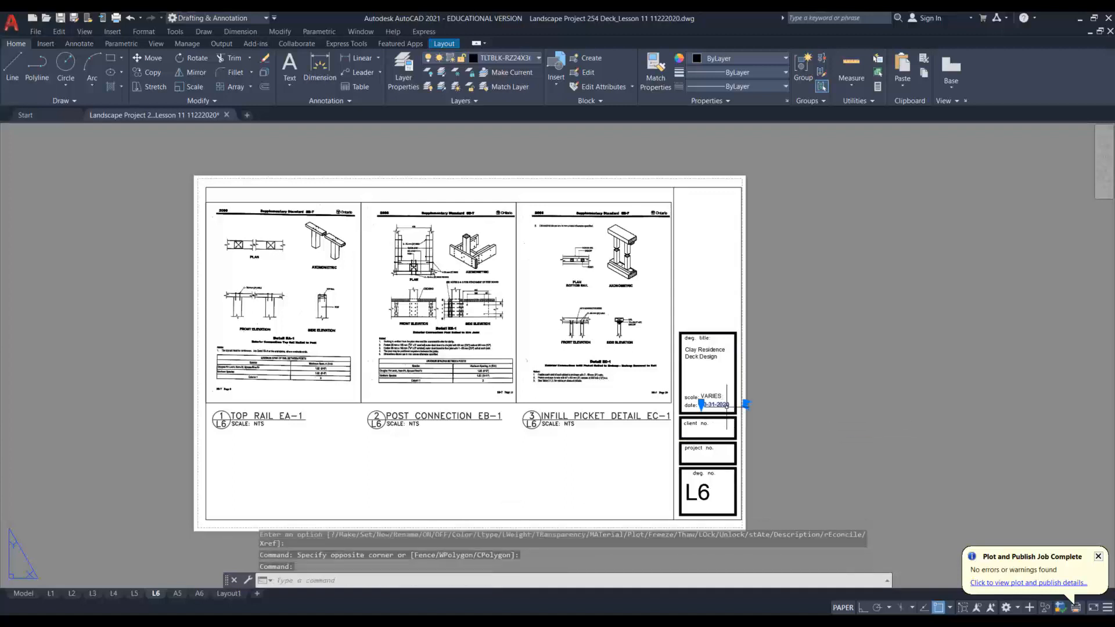
key(Delete)
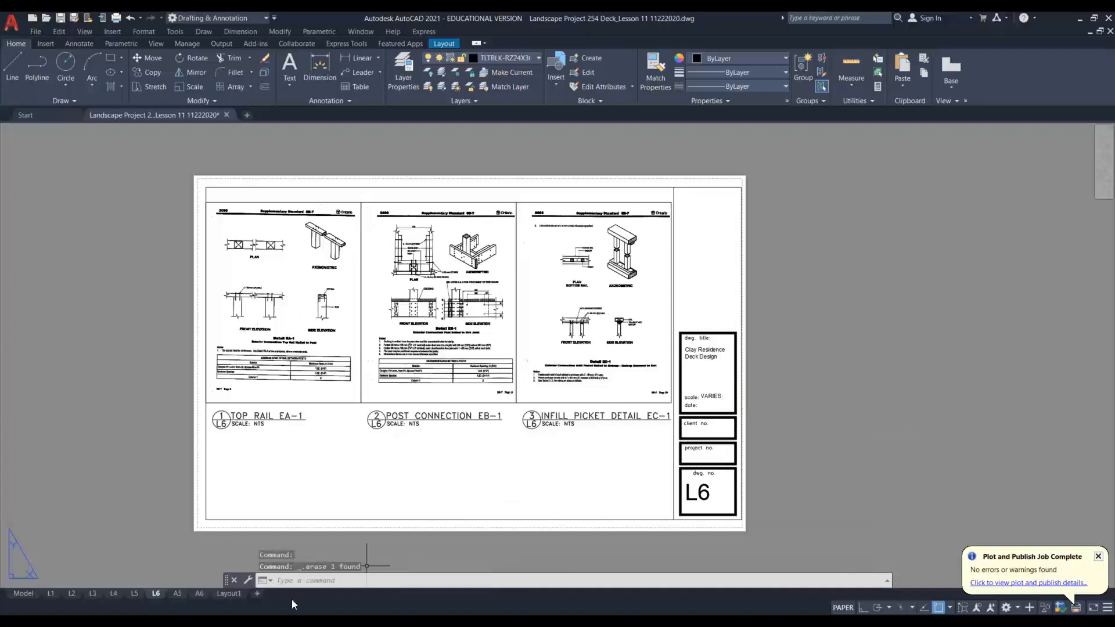
click(135, 593)
click(789, 407)
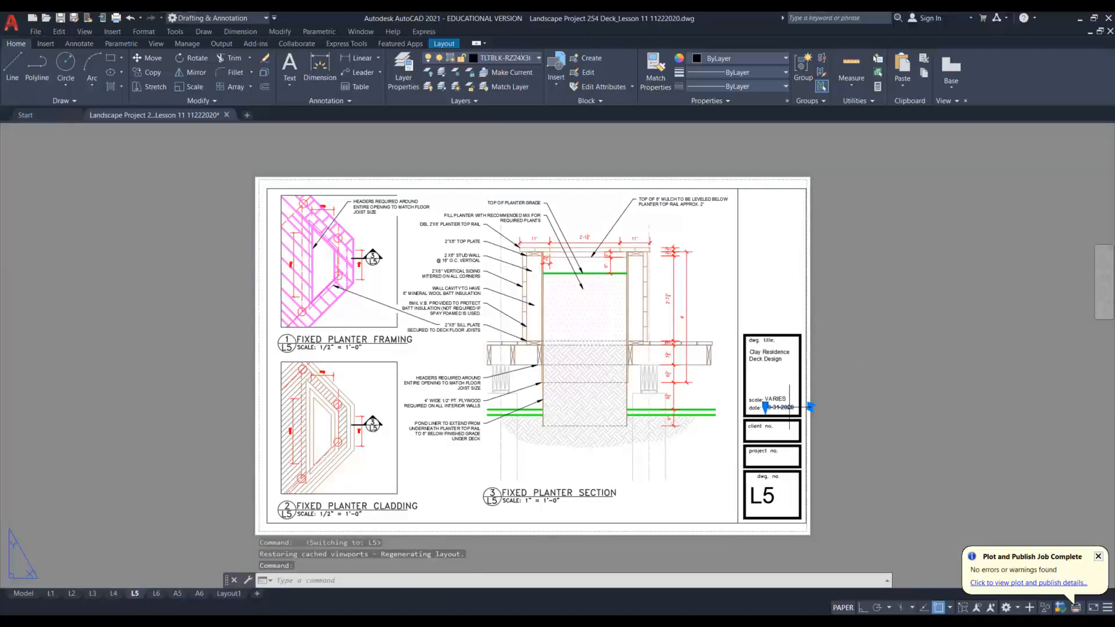
key(Escape)
Step: Delete the old date text from the title blocks on layouts L4, L3 and L2
click(115, 594)
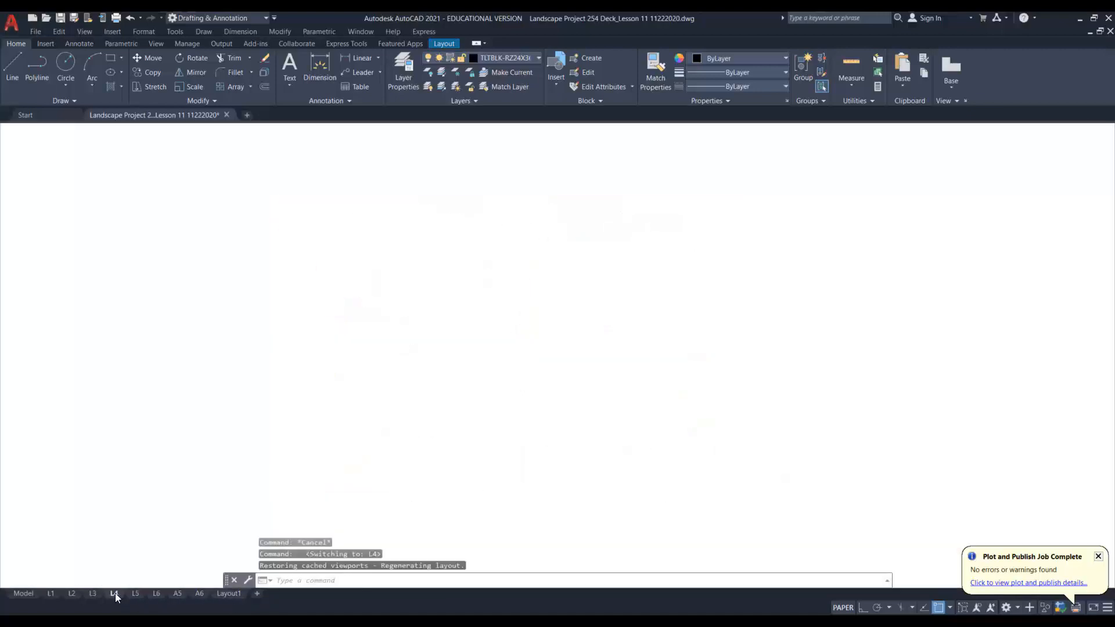
click(651, 414)
key(Delete)
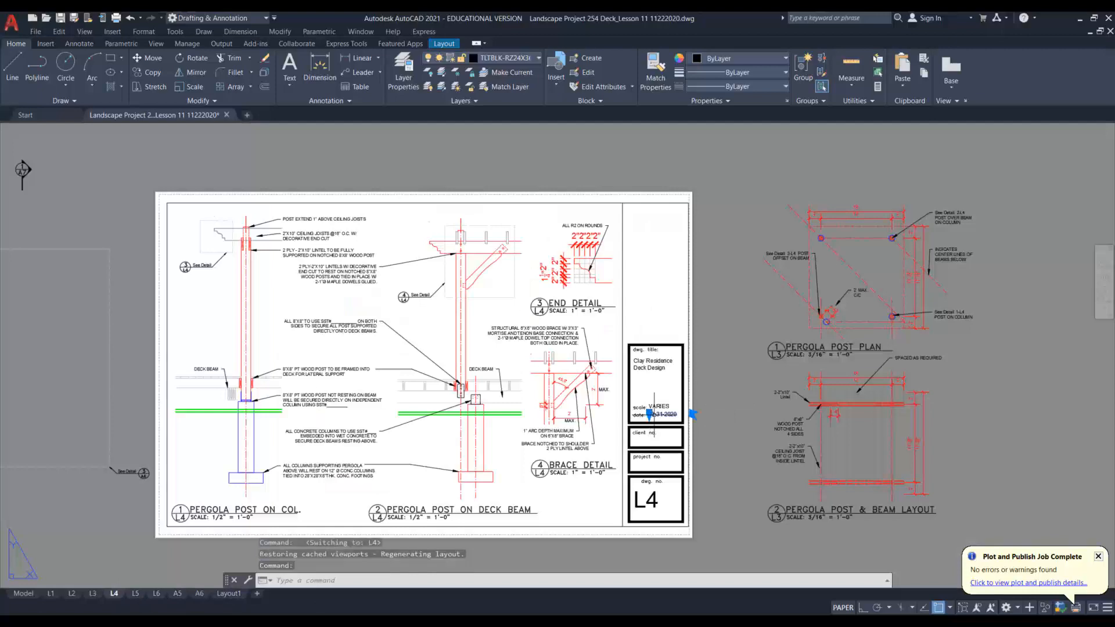
click(93, 594)
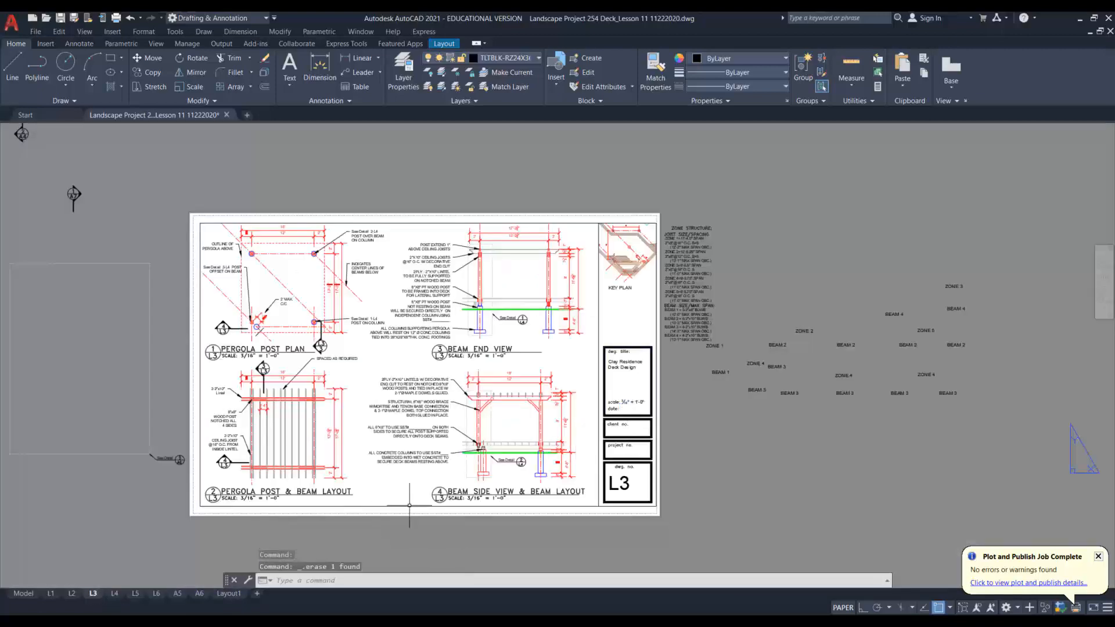
click(72, 594)
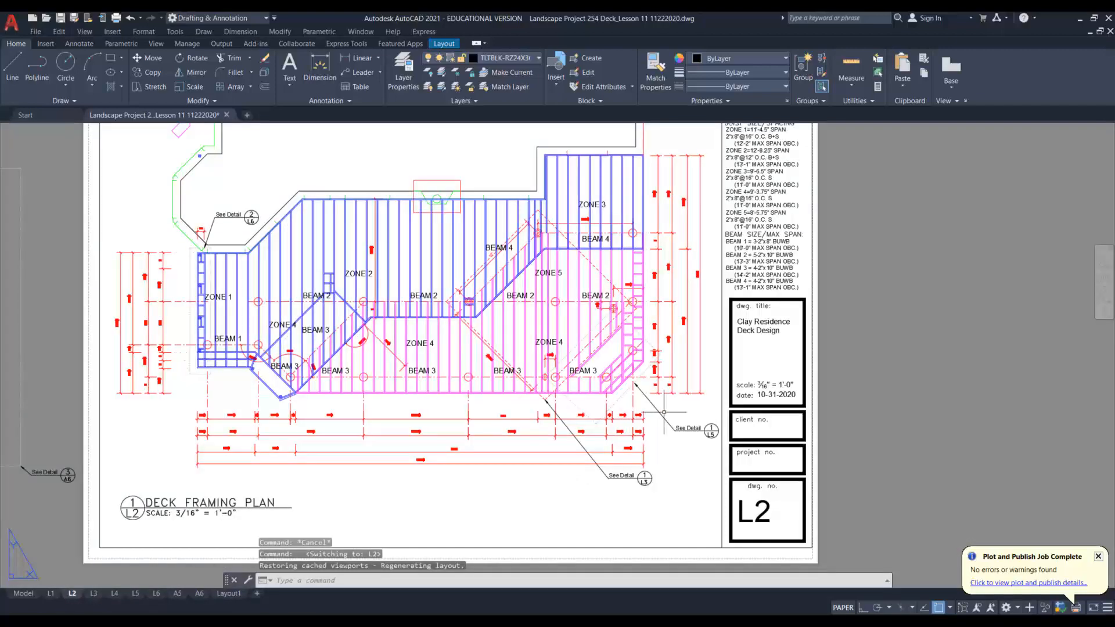
click(785, 397)
key(Escape)
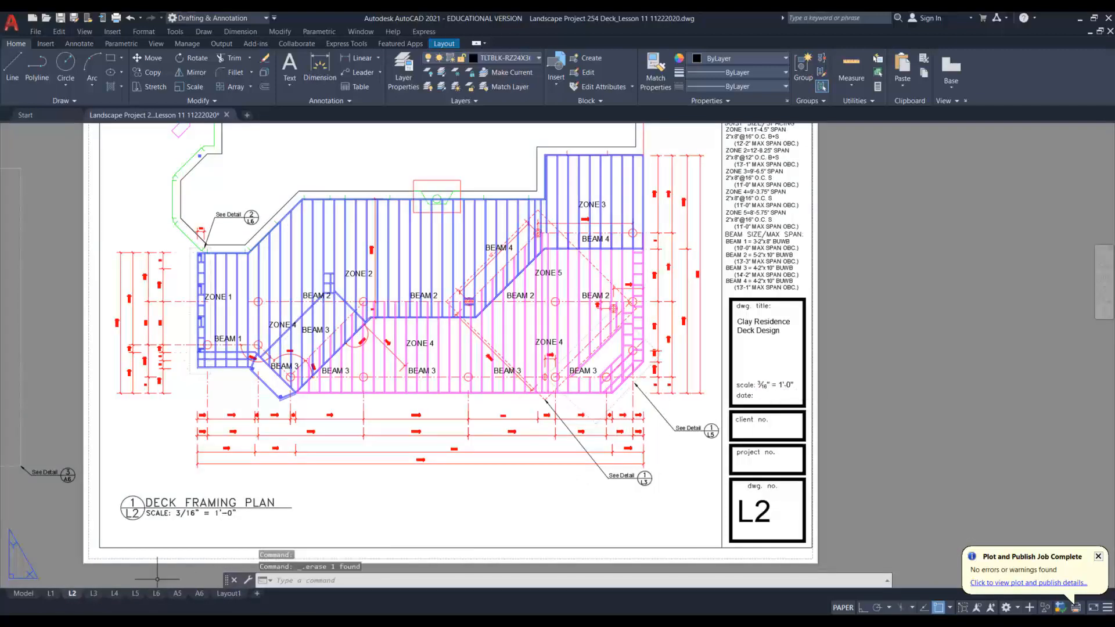
Step: Change the date in the L1 title block to 12-14-2020
click(51, 594)
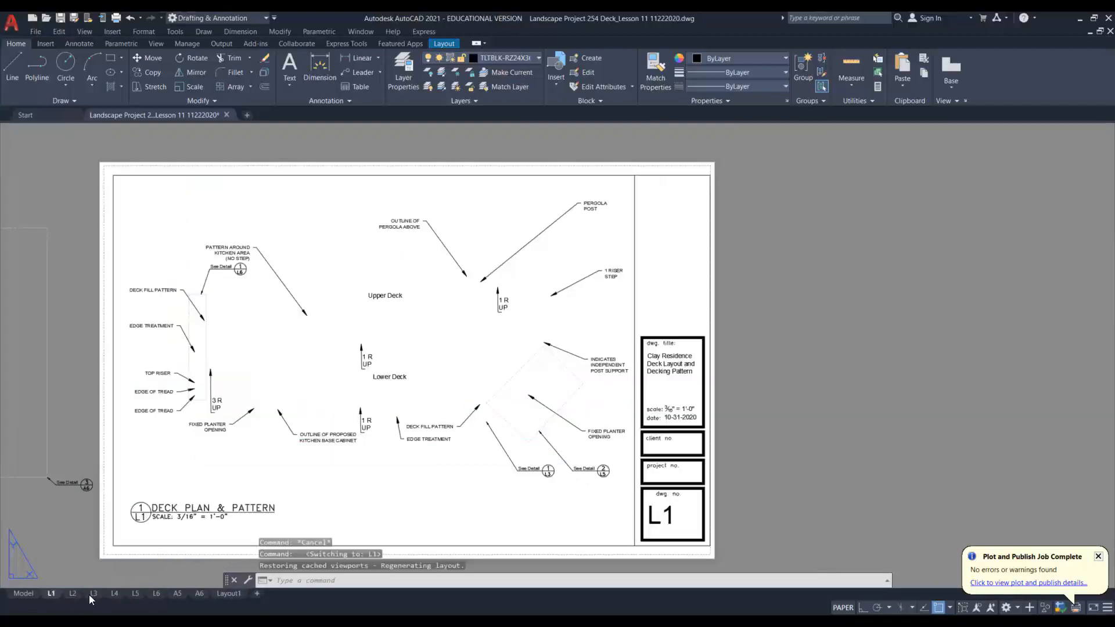
double_click(686, 418)
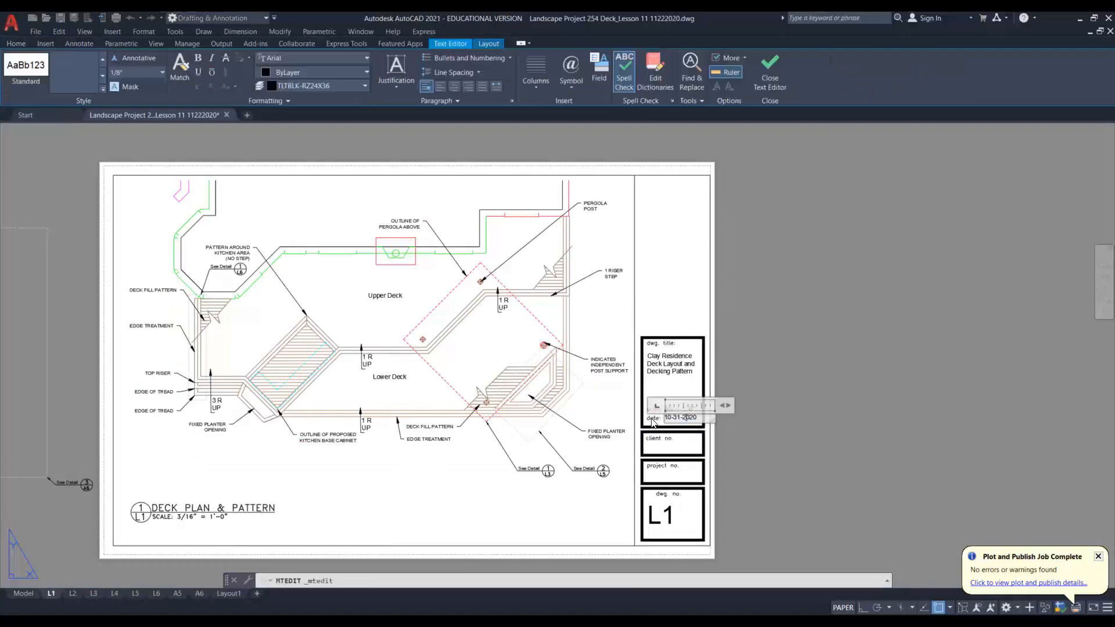
click(668, 416)
text(2-1)
click(752, 452)
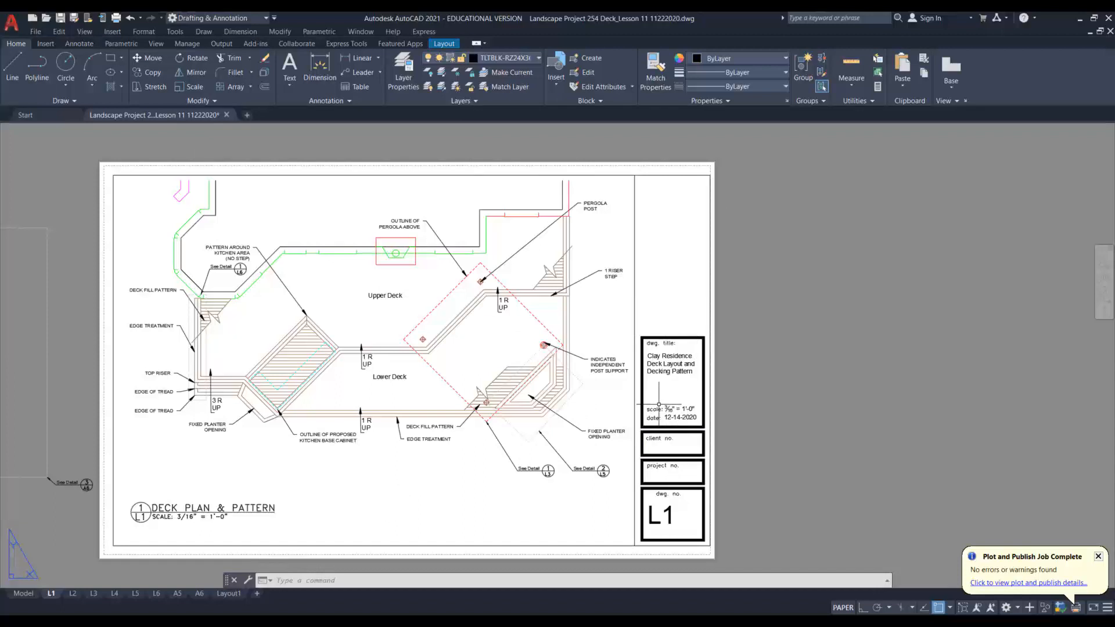
Step: Copy the L1 date text with a base point at the lower-right corner of the sheet border
click(60, 31)
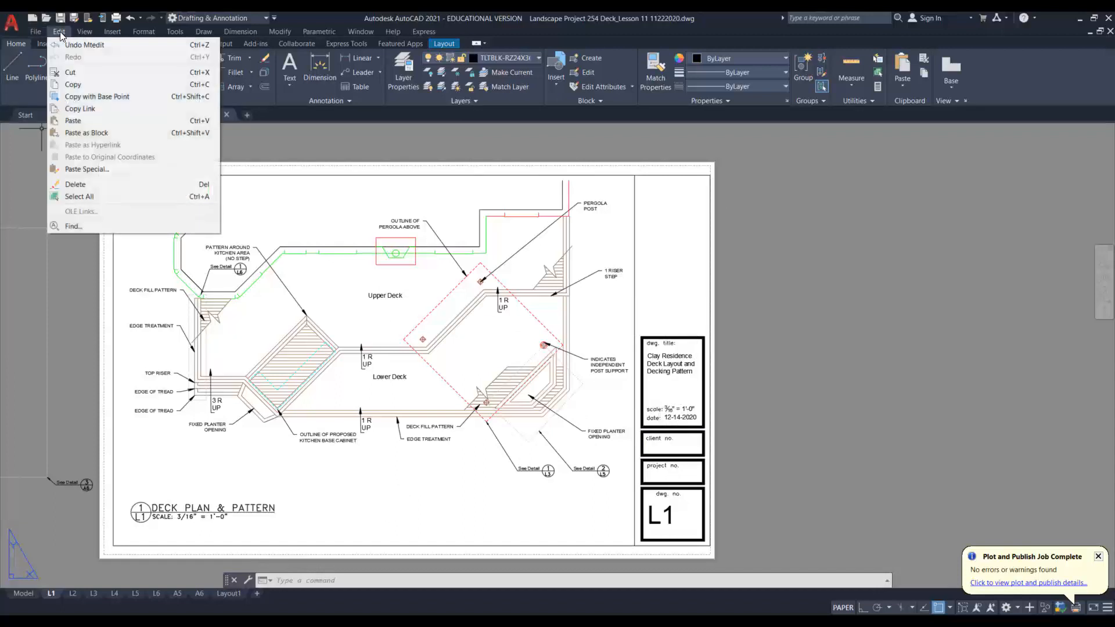
click(96, 97)
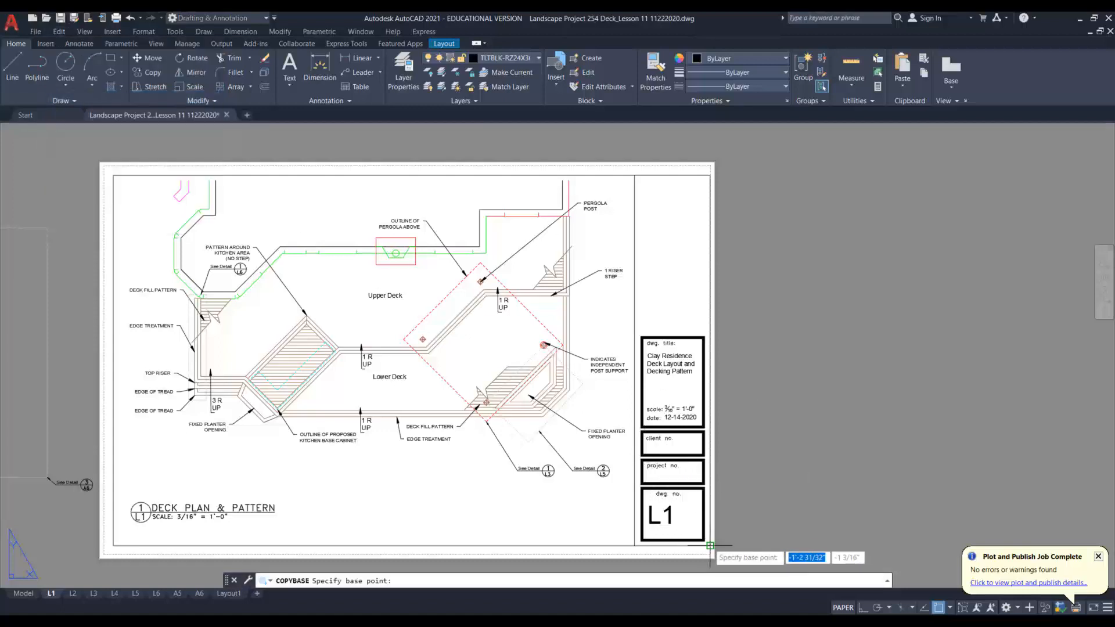
click(709, 547)
click(699, 417)
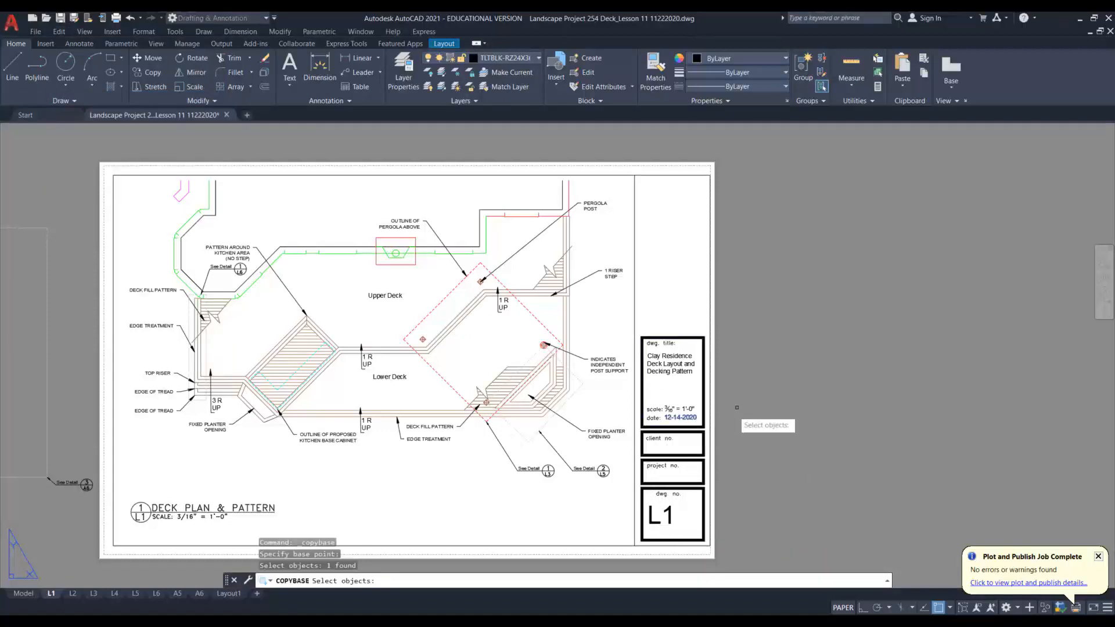
key(Return)
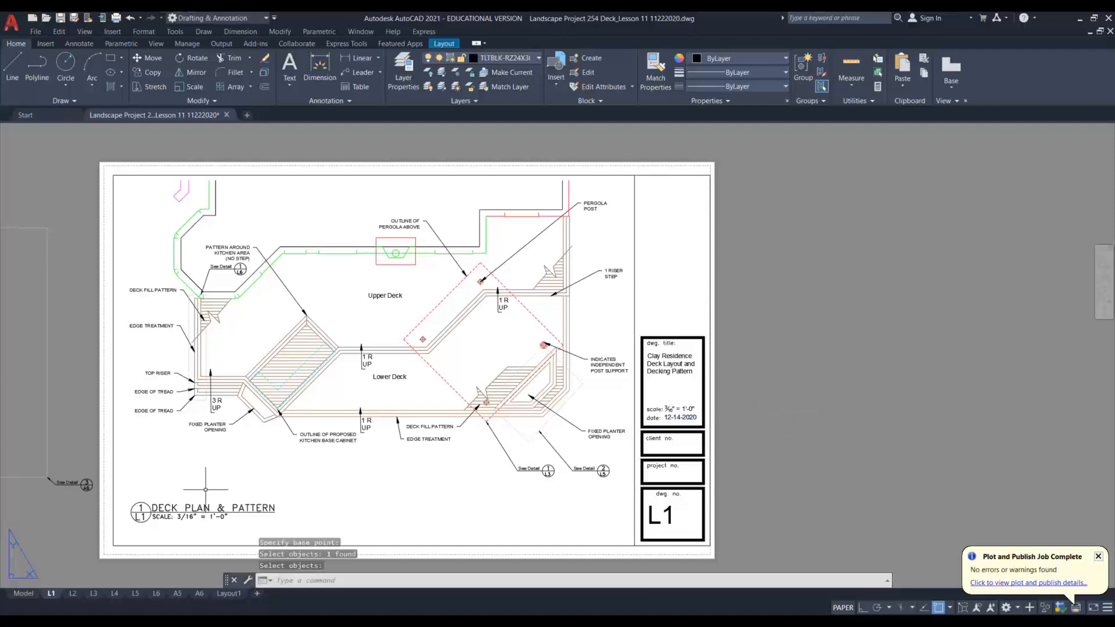
Step: Paste the copied date as a block on layouts L2 and L3, placed at the lower-right corner of each sheet border
click(72, 593)
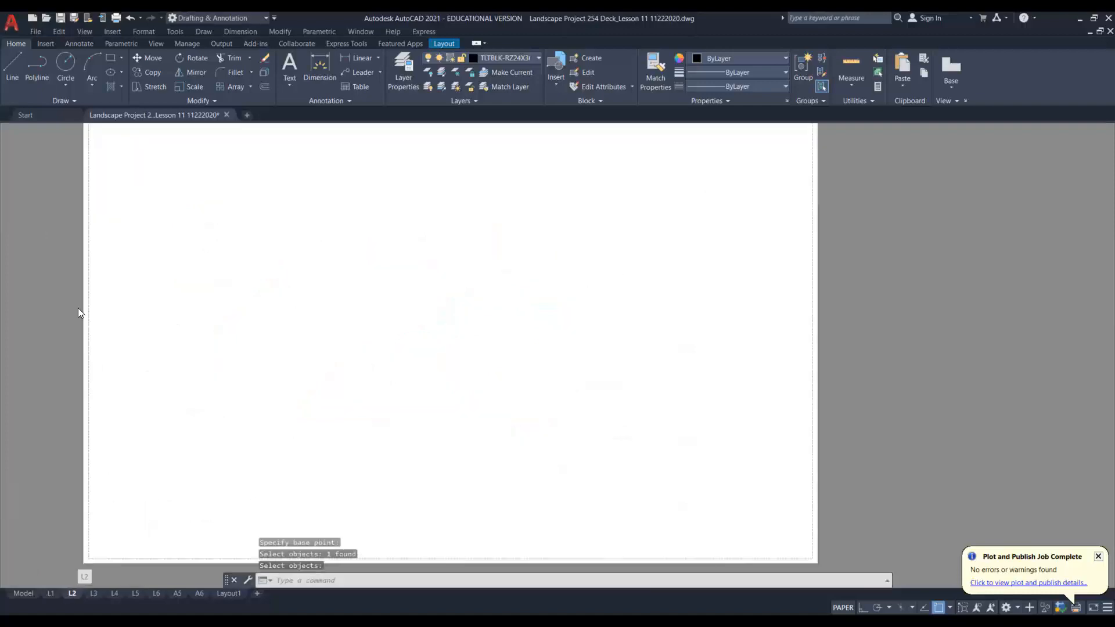
click(61, 31)
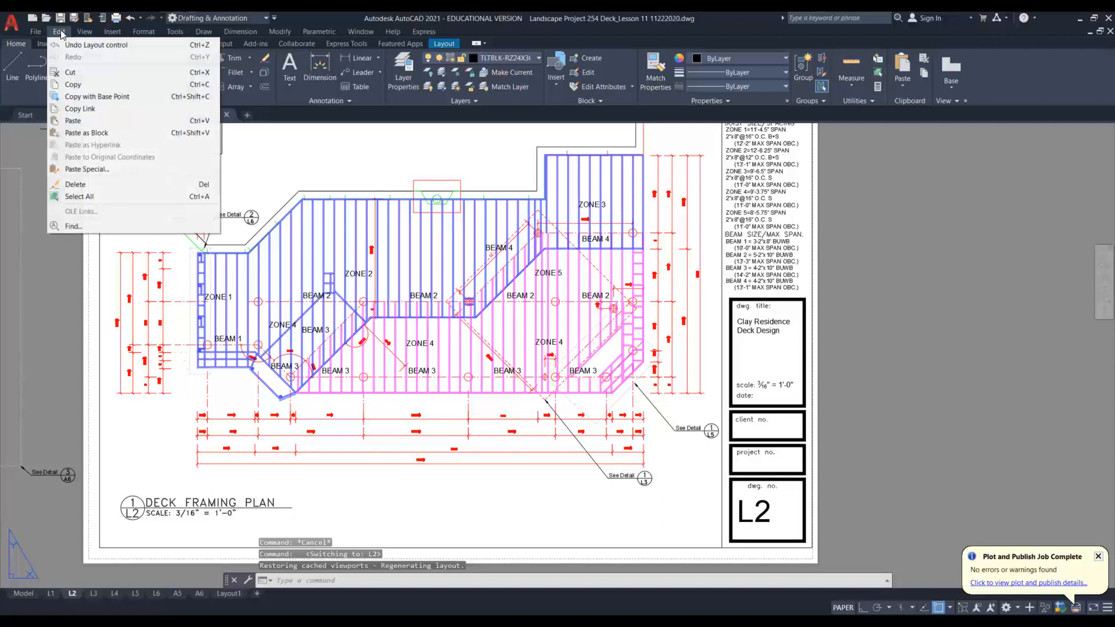
click(87, 133)
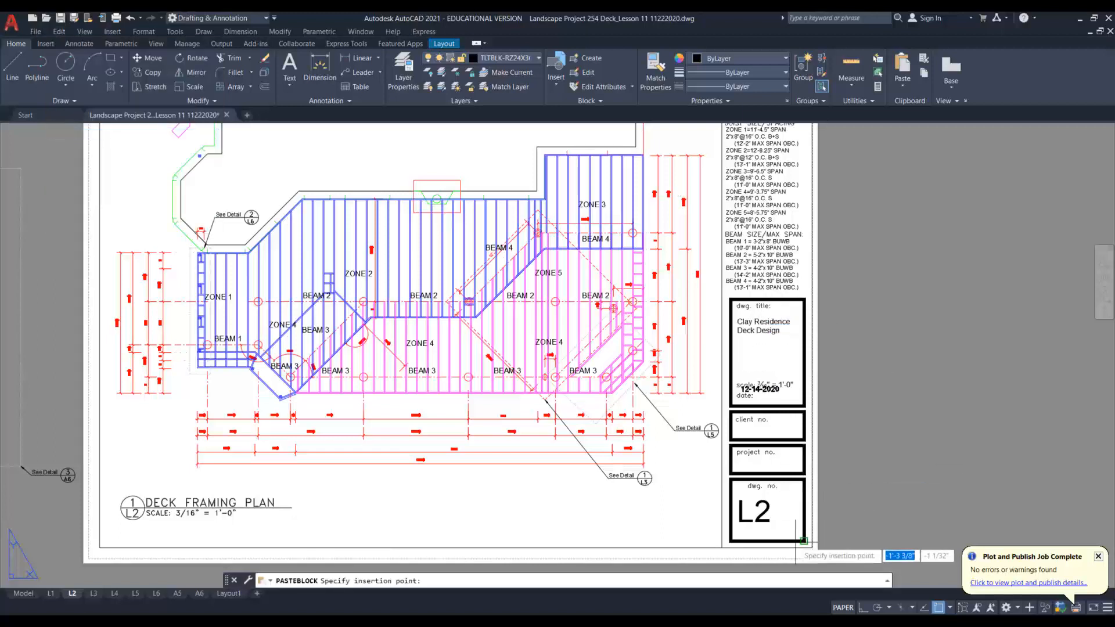
key(Escape)
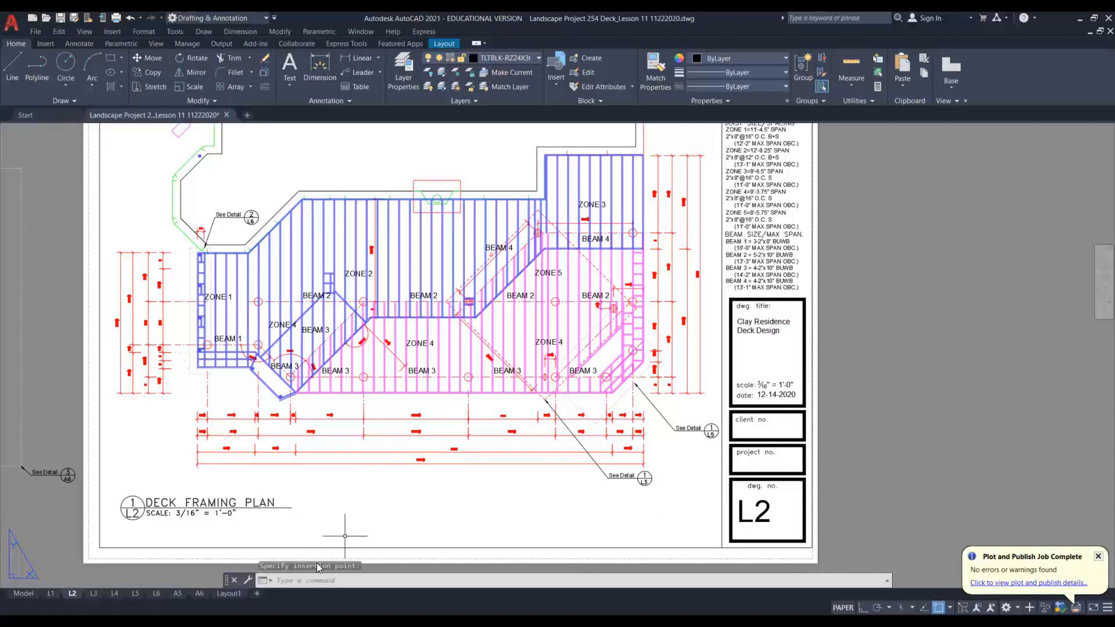
click(95, 593)
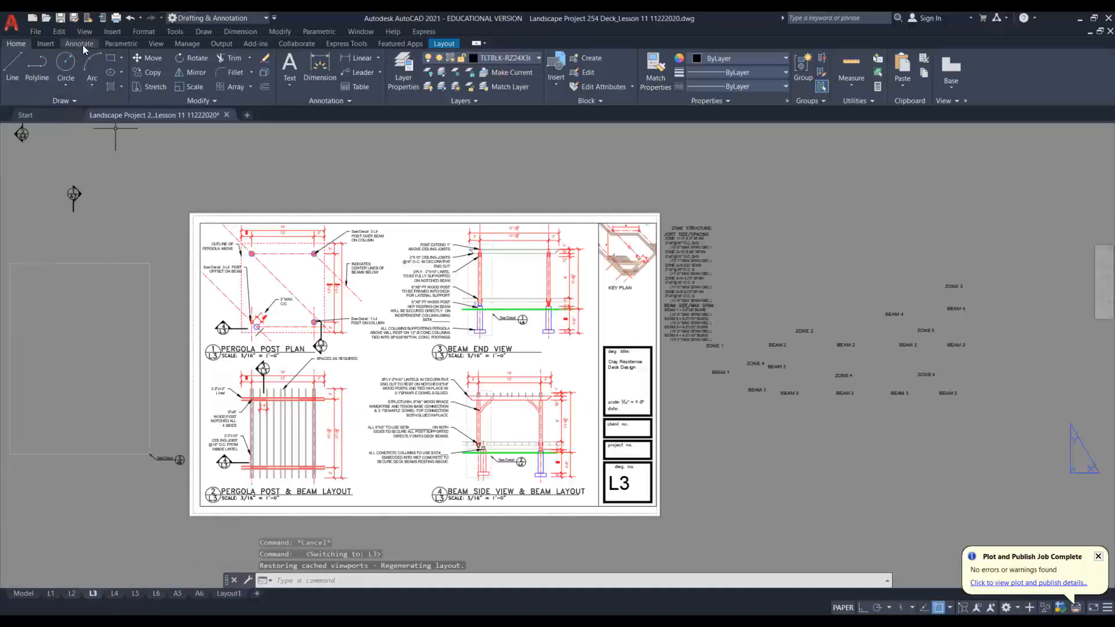
click(60, 31)
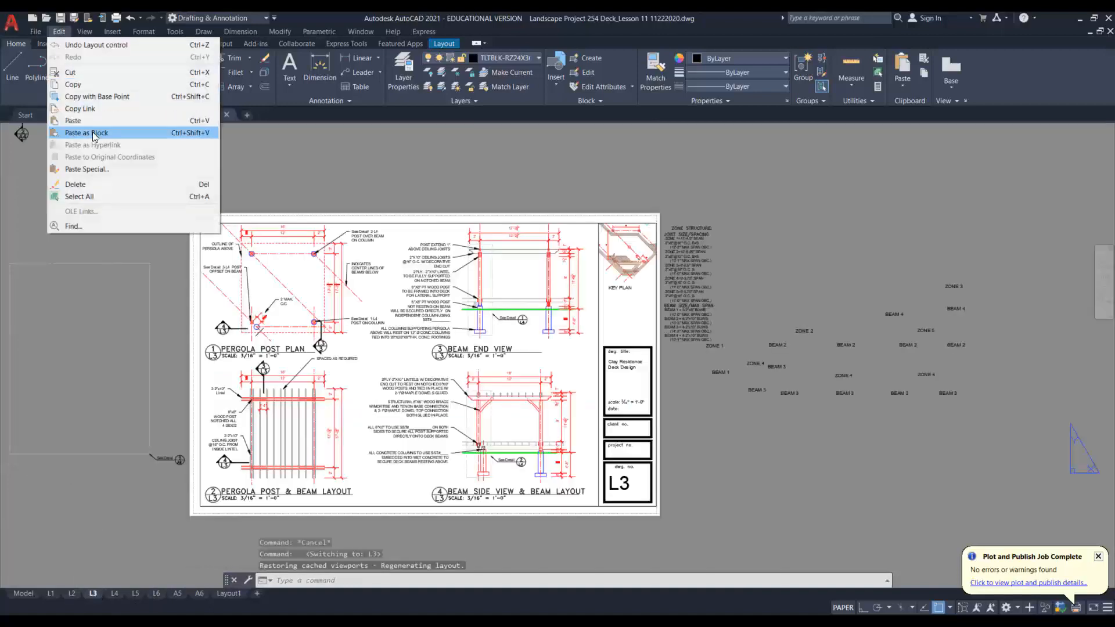
click(95, 136)
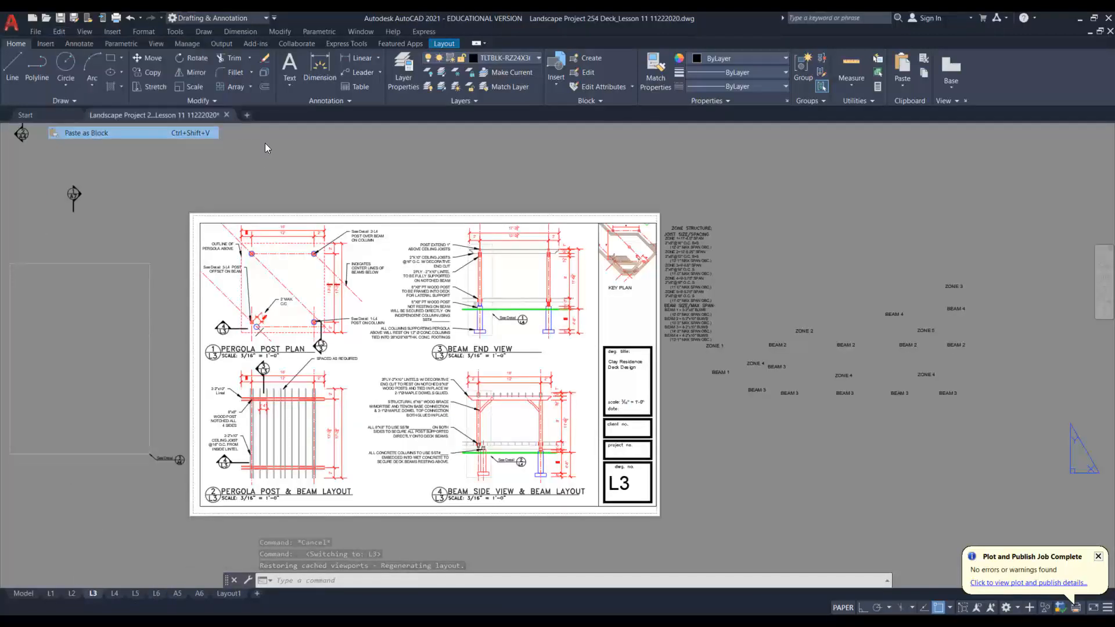
click(656, 506)
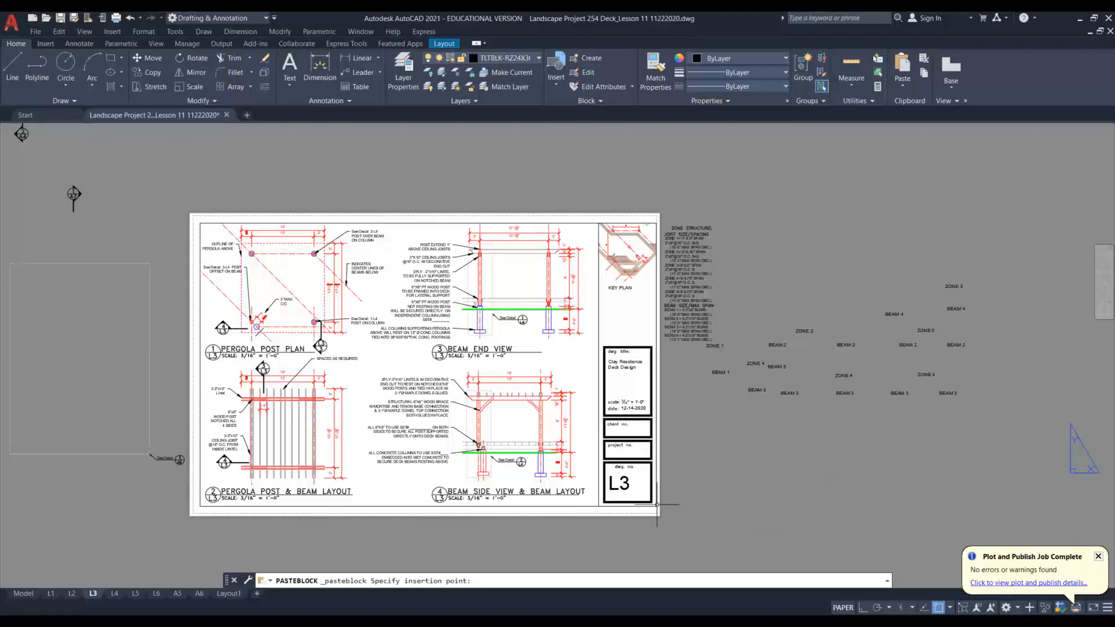
Step: Paste the copied date as a block on layouts L4 and L5, placed at the lower-right corner of each sheet border
click(115, 594)
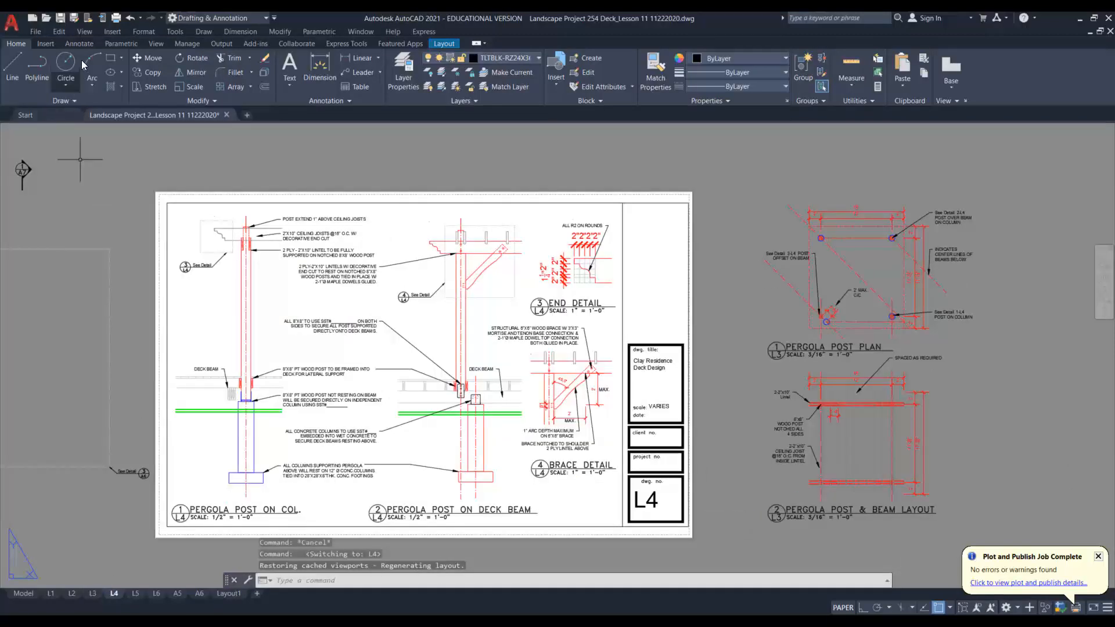
click(59, 31)
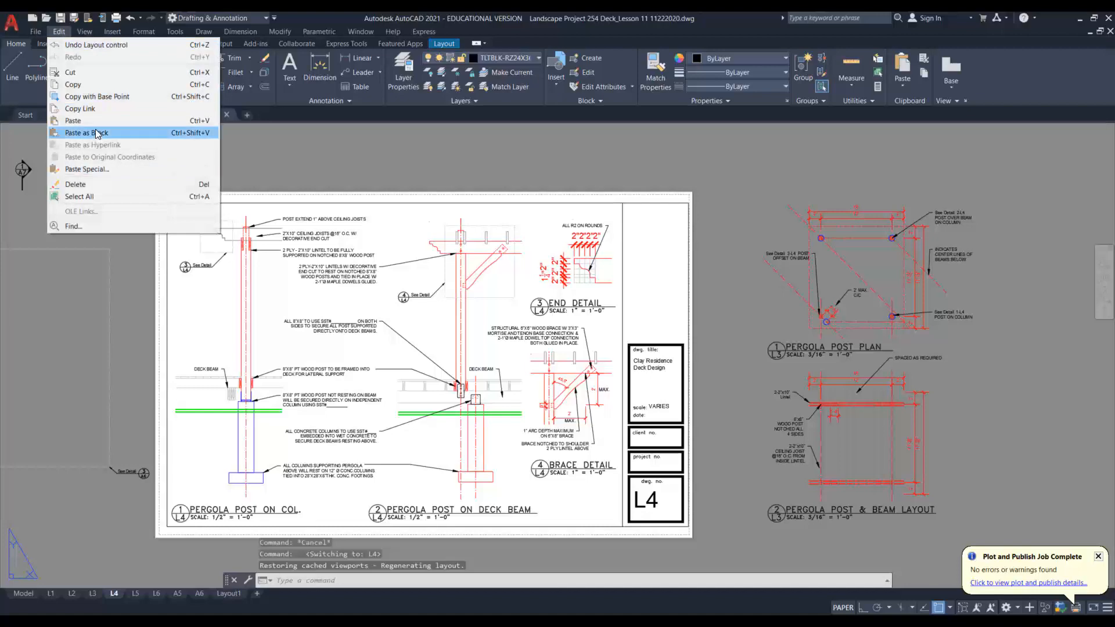
click(97, 138)
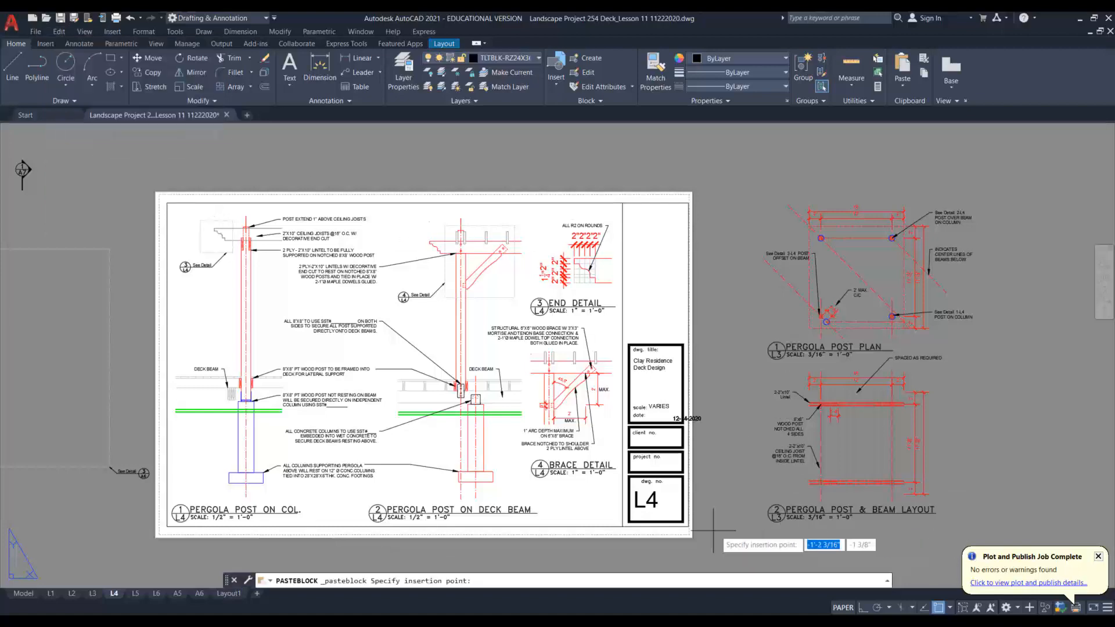
click(136, 594)
click(60, 32)
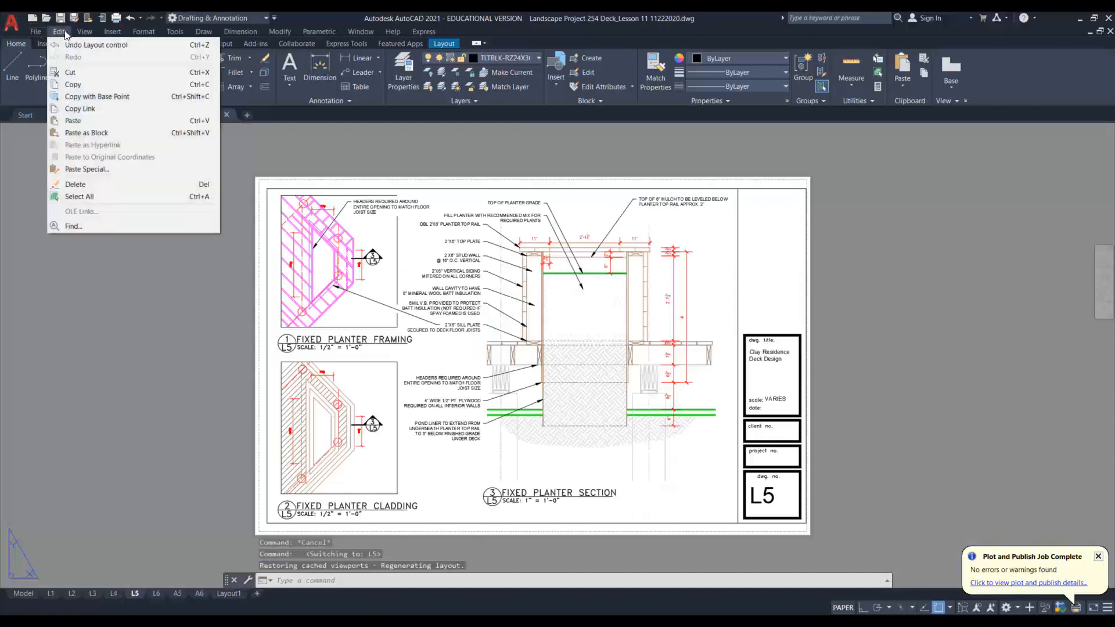
click(87, 133)
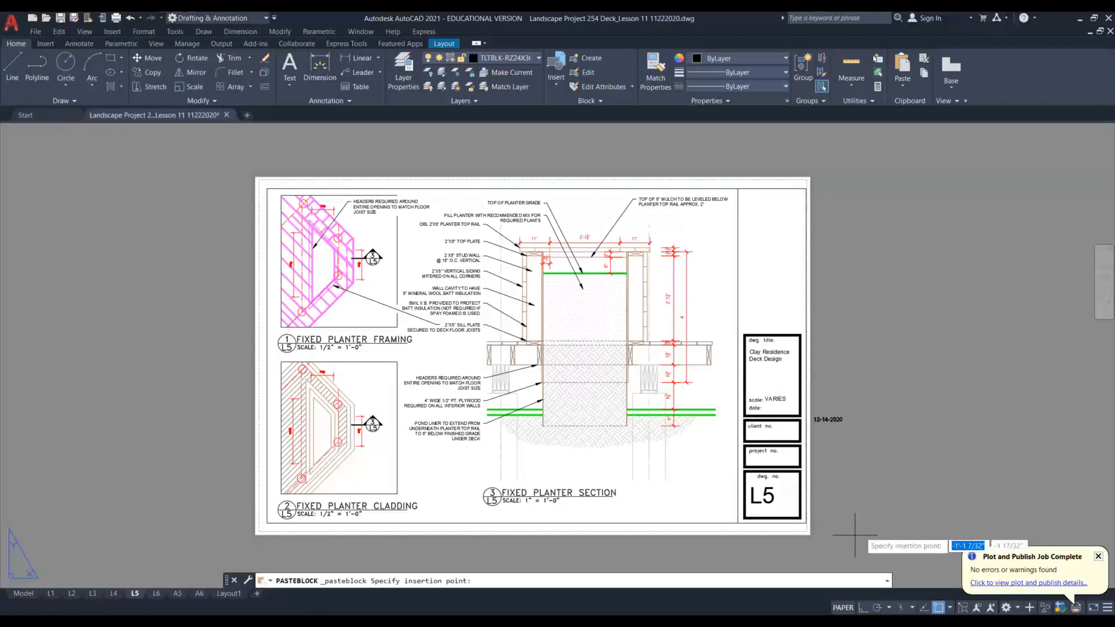
click(805, 524)
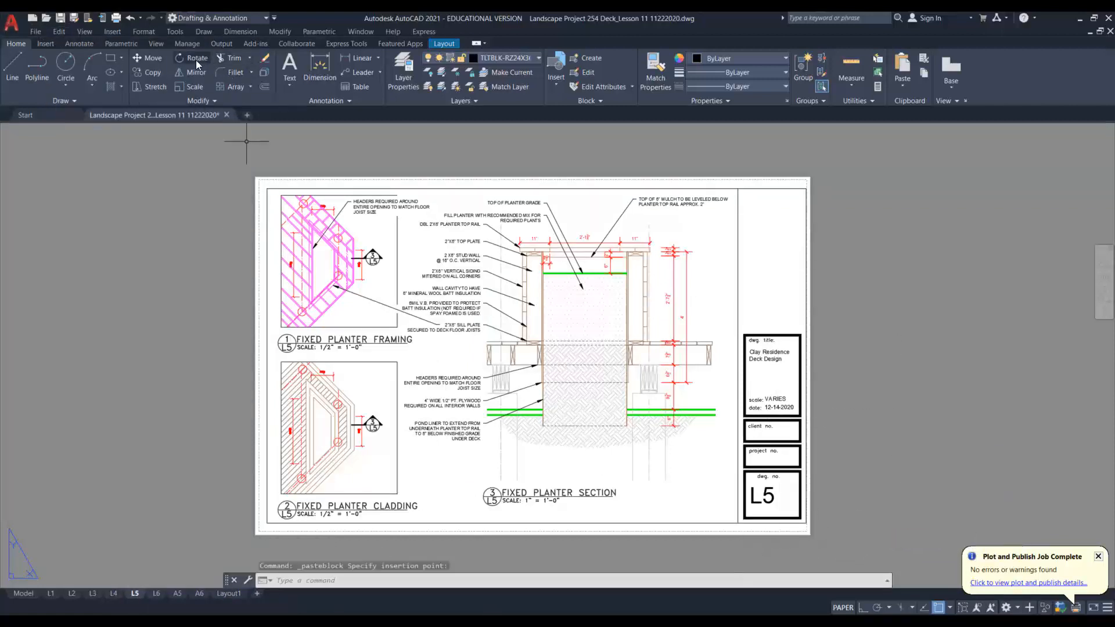
Step: Paste the copied date as a block on layout L6, placed at the lower-right corner of the sheet border
click(155, 594)
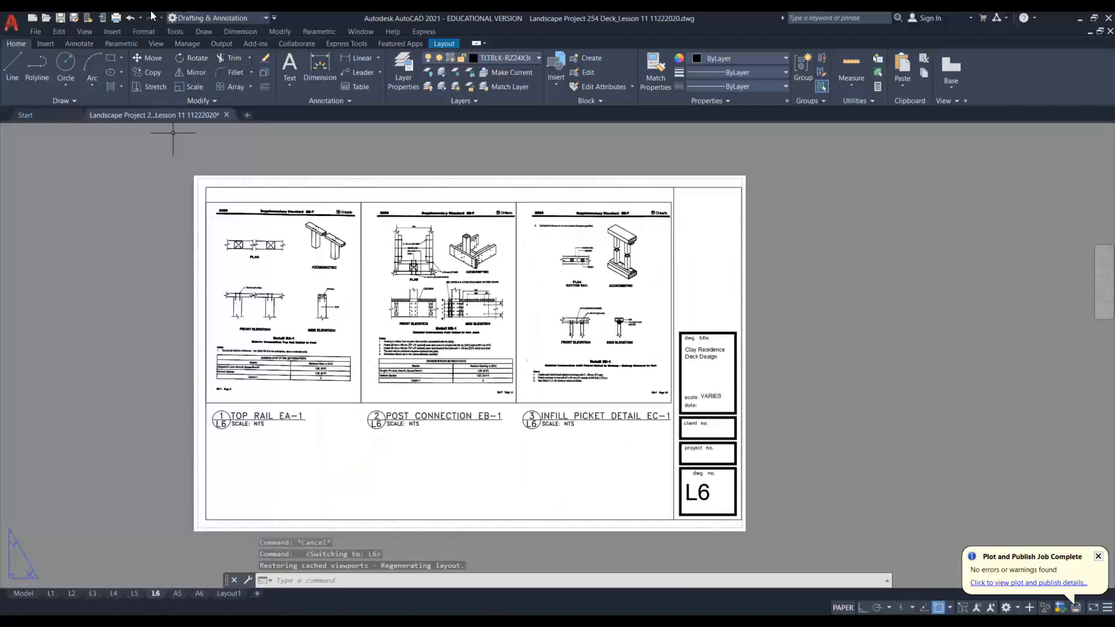
click(58, 33)
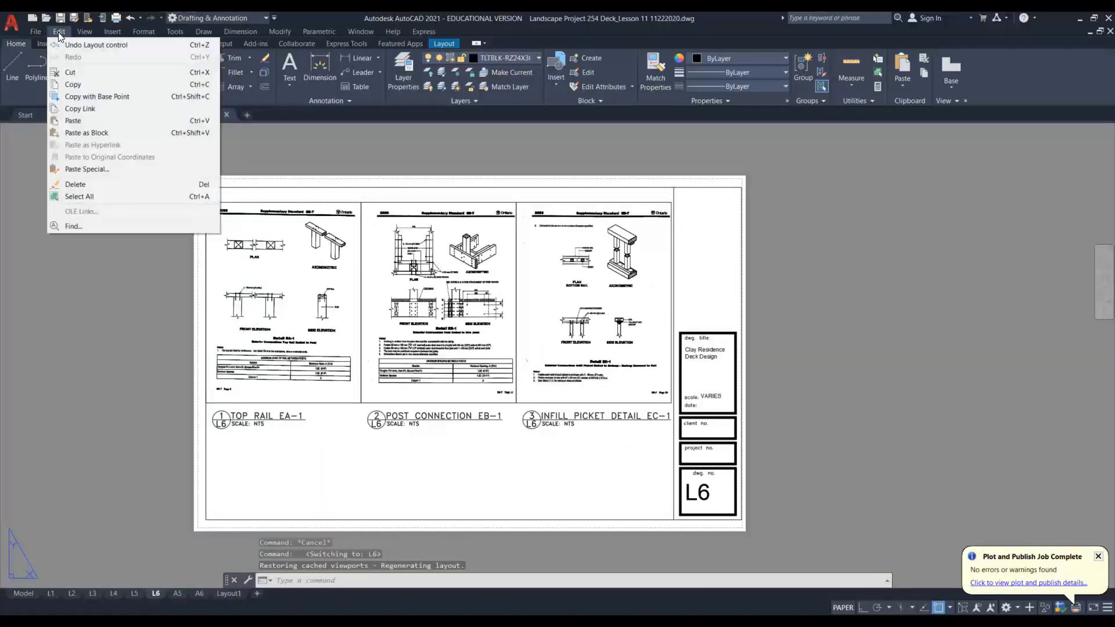
click(93, 137)
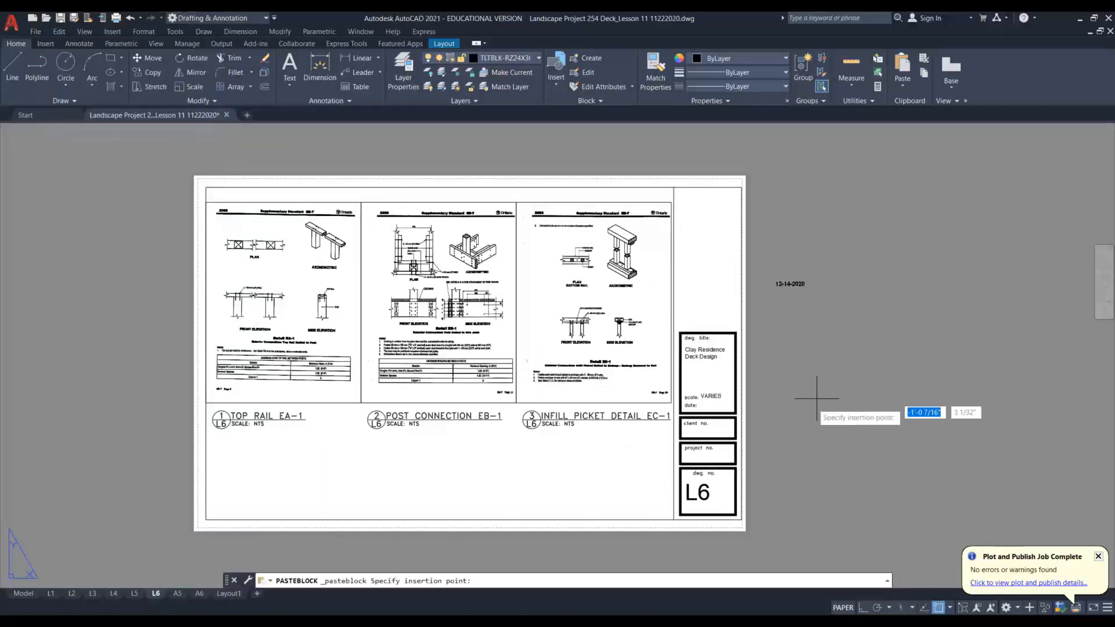
click(743, 518)
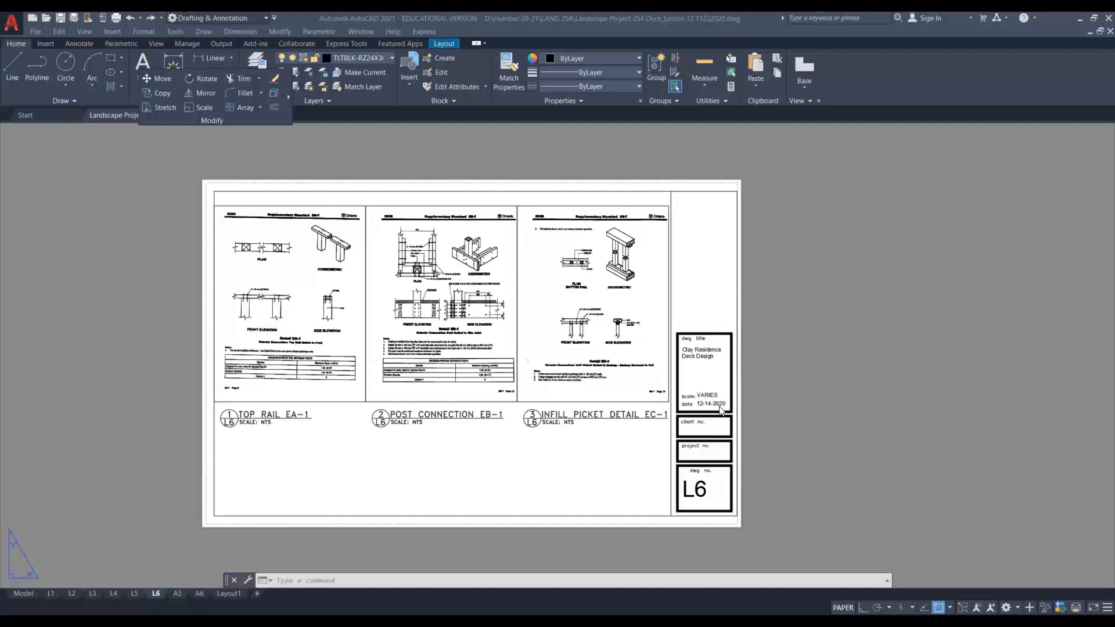
Step: Open the pasted date block in the L6 title block for in-place editing, with all nested objects selected automatically
scroll(719, 409, up, 3)
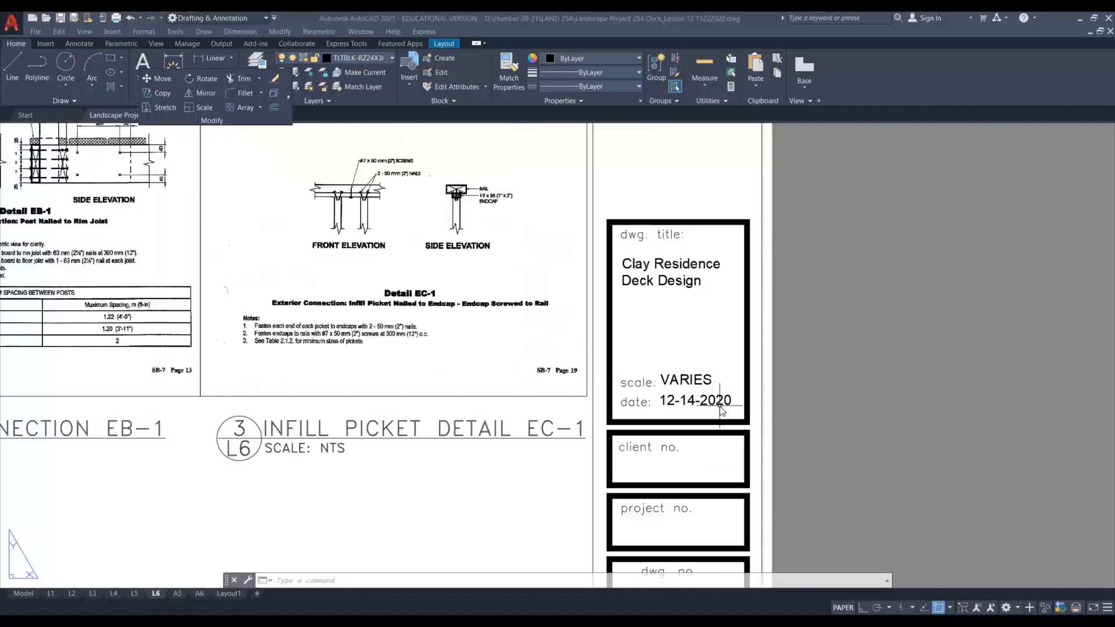
click(822, 375)
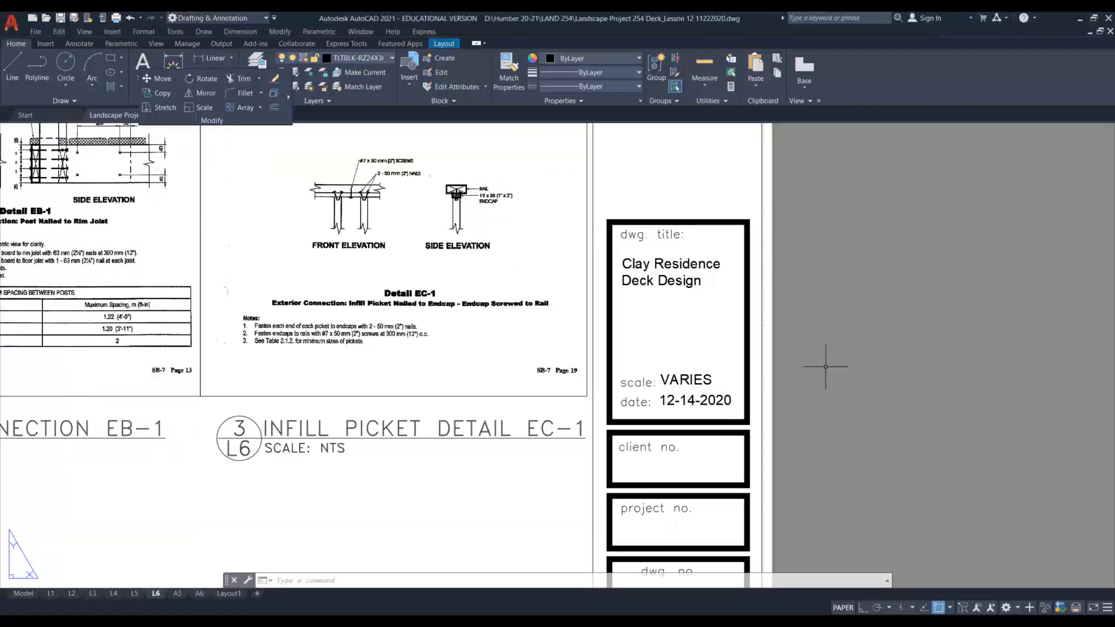
click(704, 401)
right_click(705, 400)
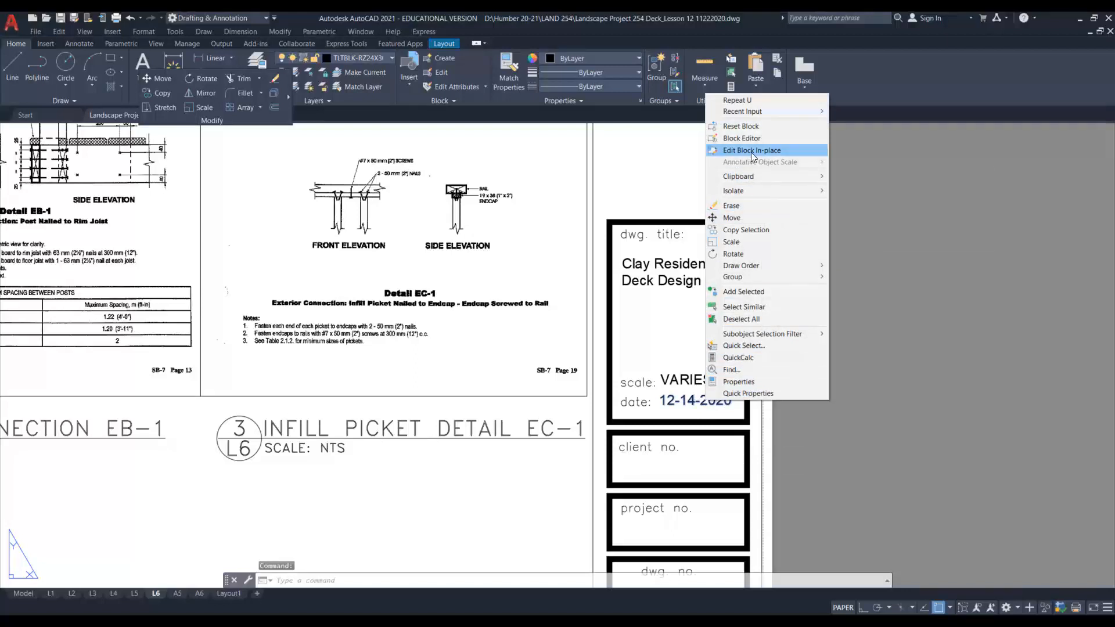
click(752, 151)
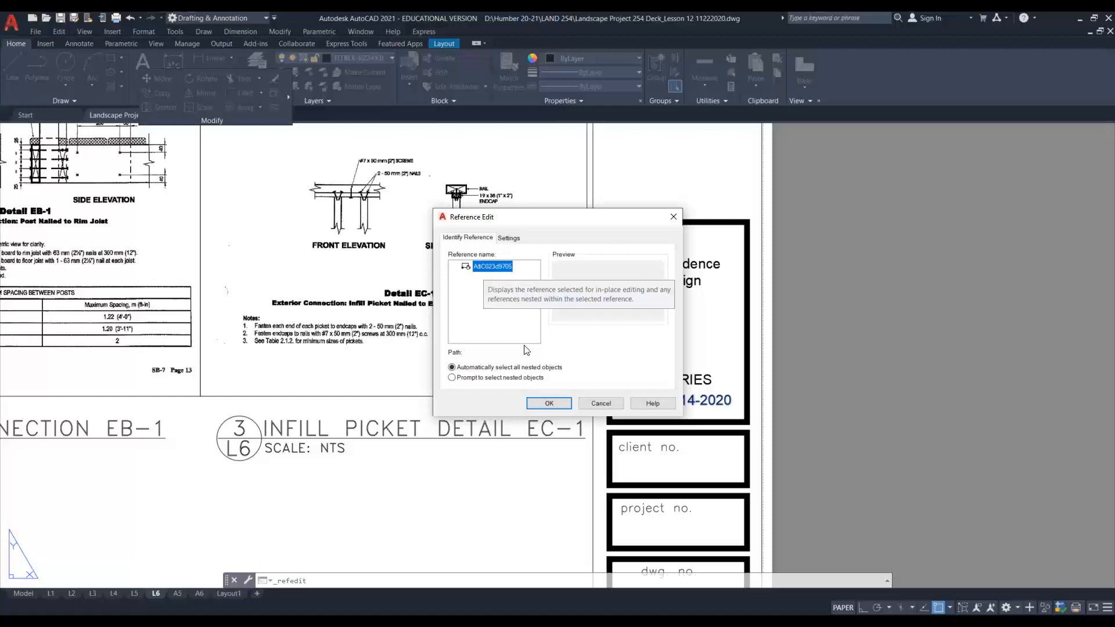
click(548, 403)
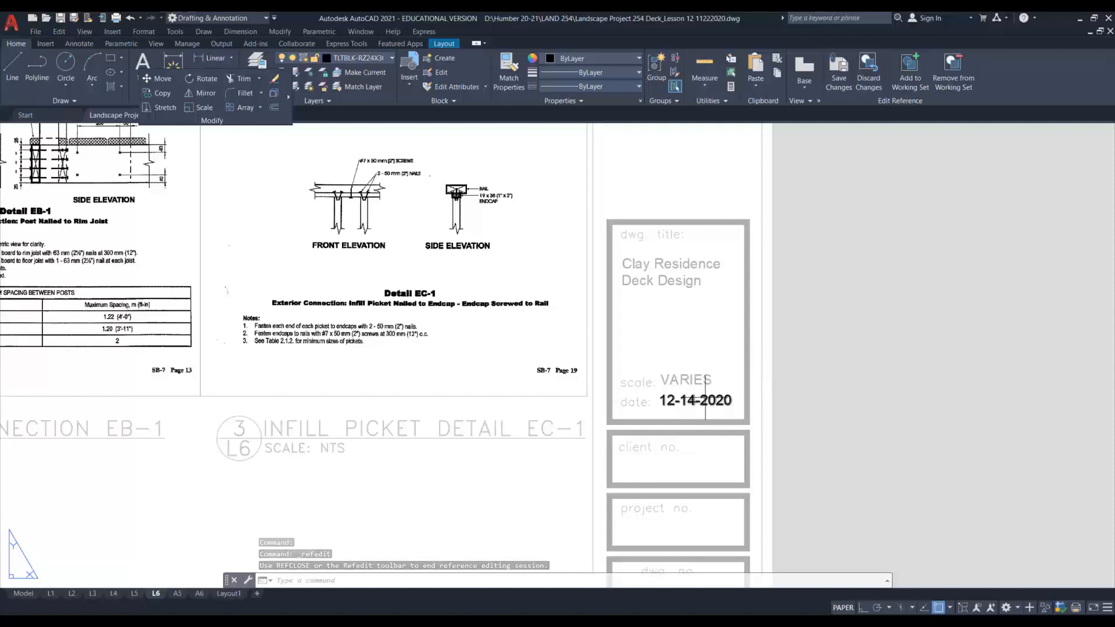
Step: Try adding spaces around the hyphens in the L6 date text and remove them again
click(705, 398)
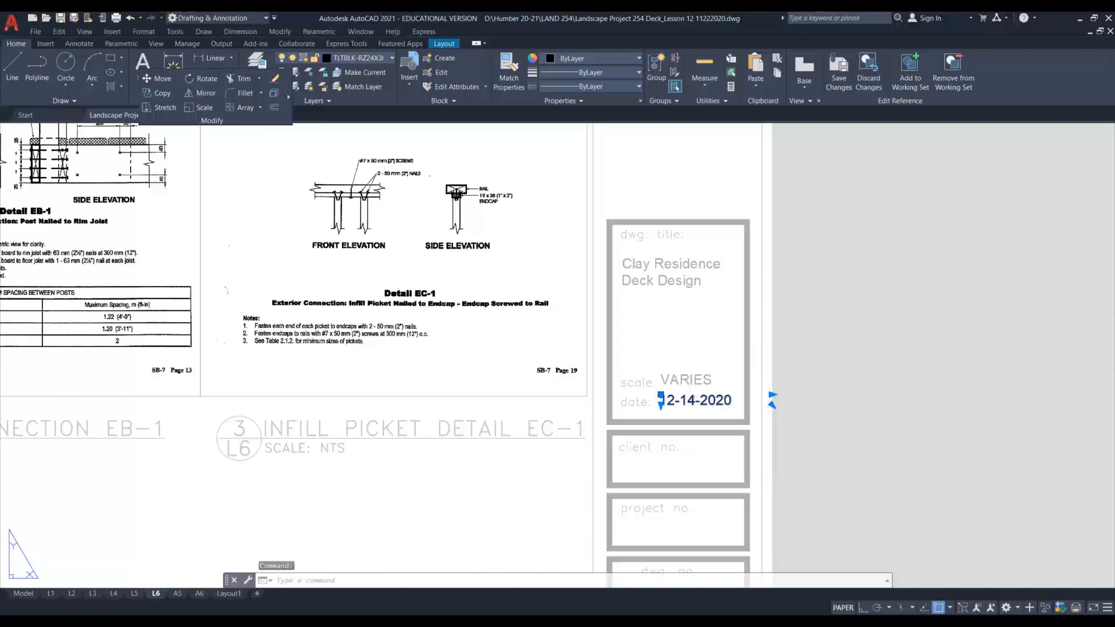
double_click(705, 401)
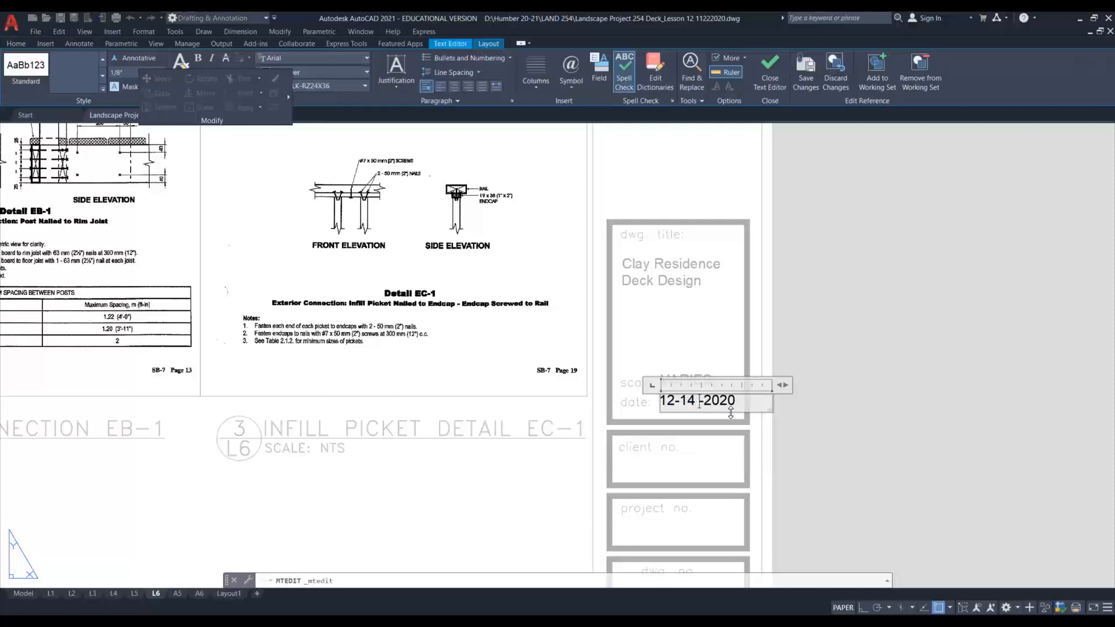
click(682, 401)
click(676, 401)
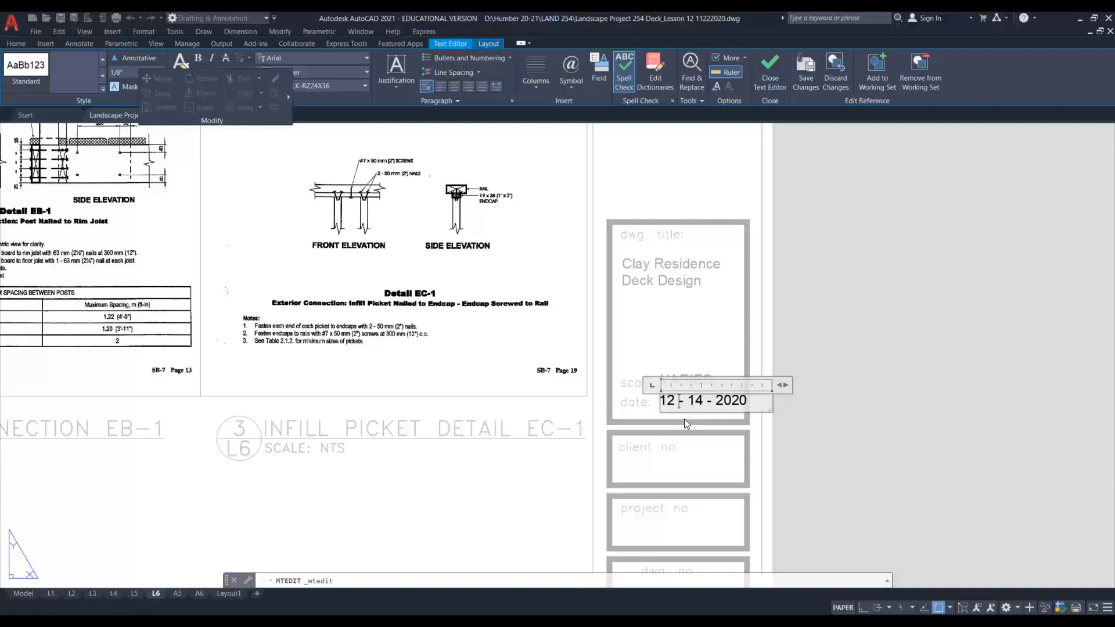
key(BackSpace)
key(BackSpace)
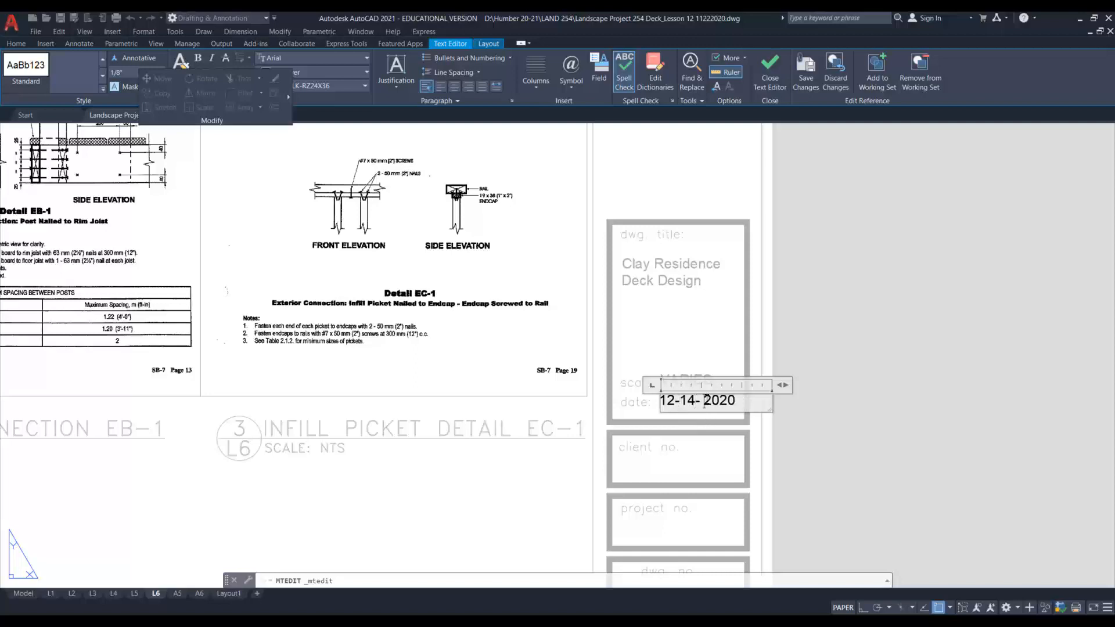
click(804, 415)
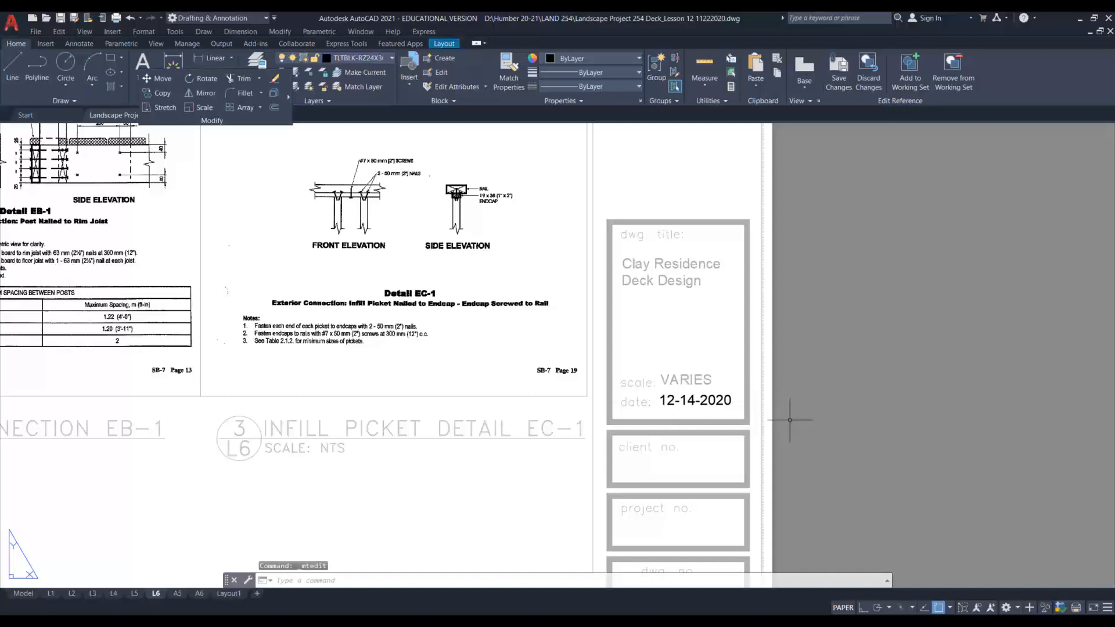
Step: Change the date text inside the block to 12-15-2020
click(714, 398)
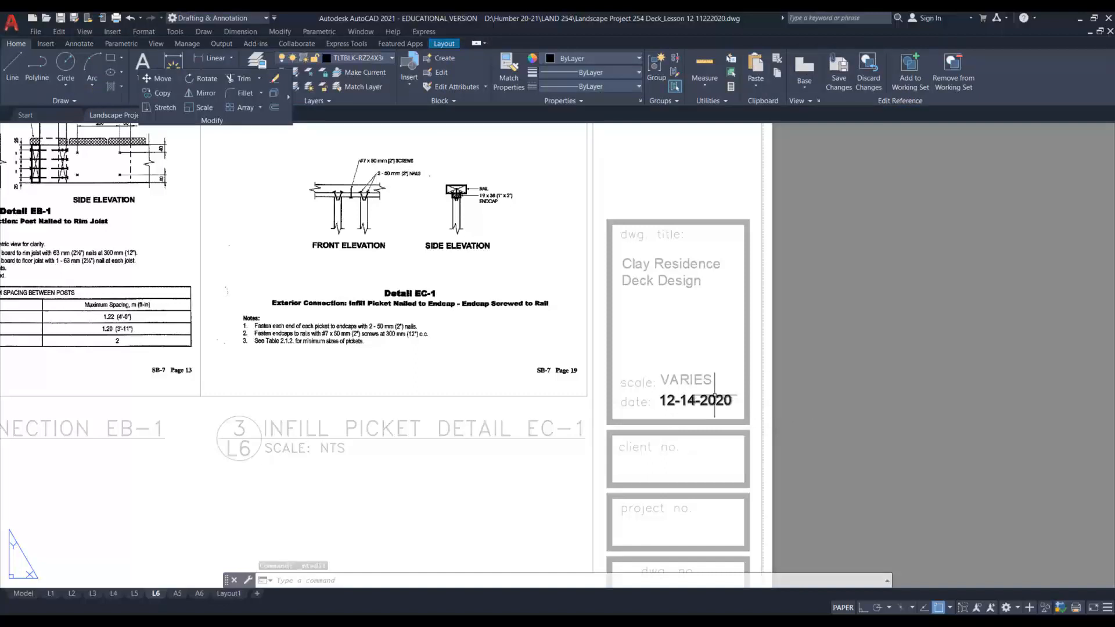
double_click(699, 400)
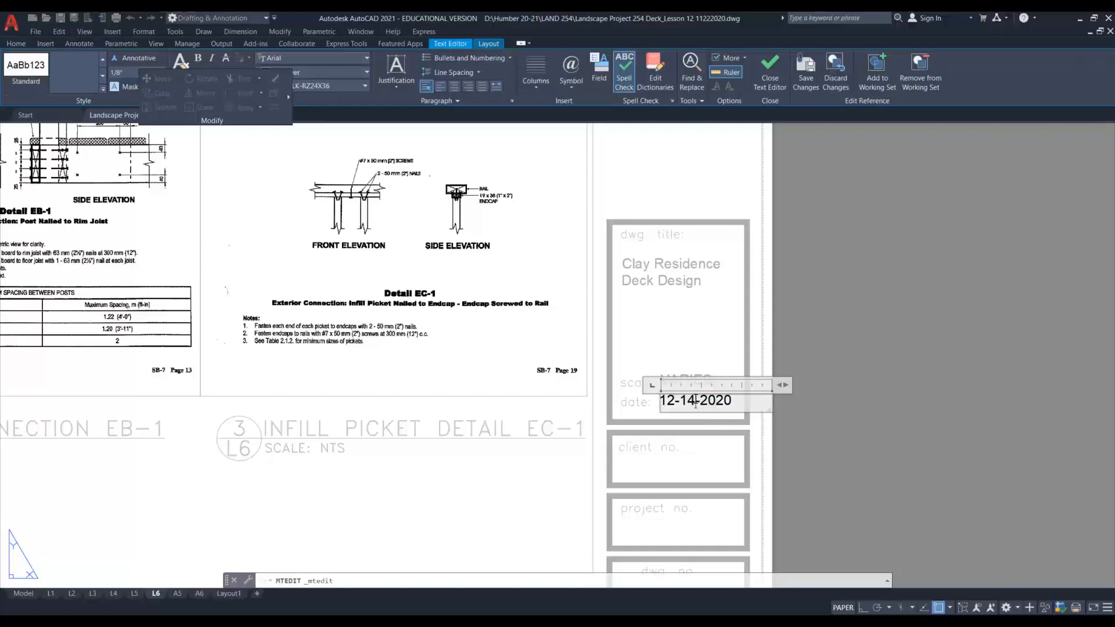
key(BackSpace)
text(5)
click(814, 432)
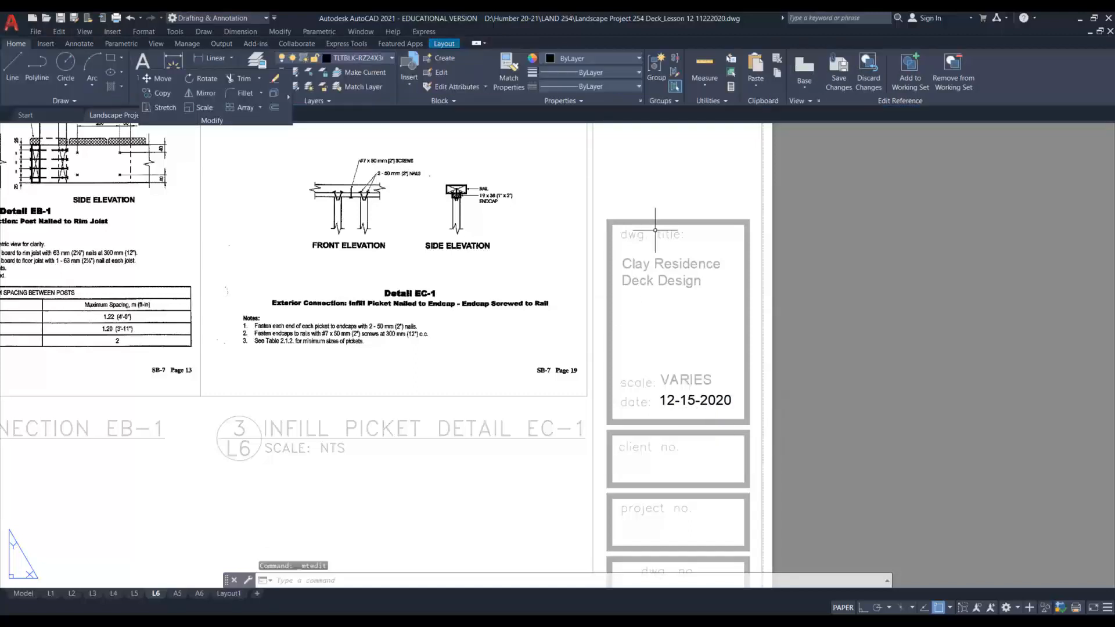
Step: Close the reference editing session and save the changes to the date block
right_click(729, 398)
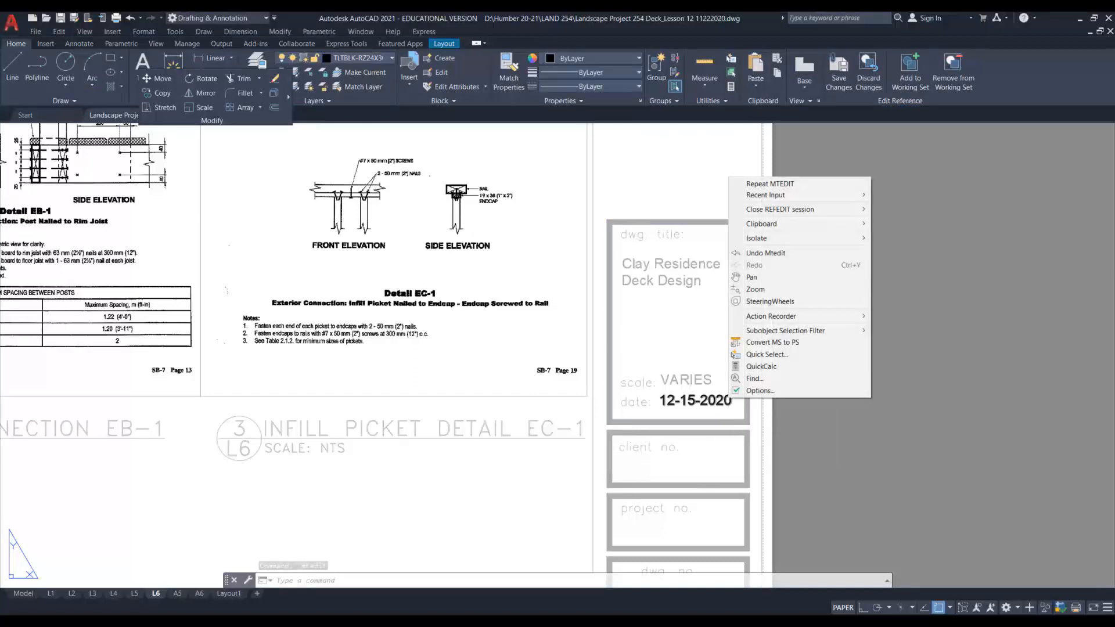
mouse_move(787, 213)
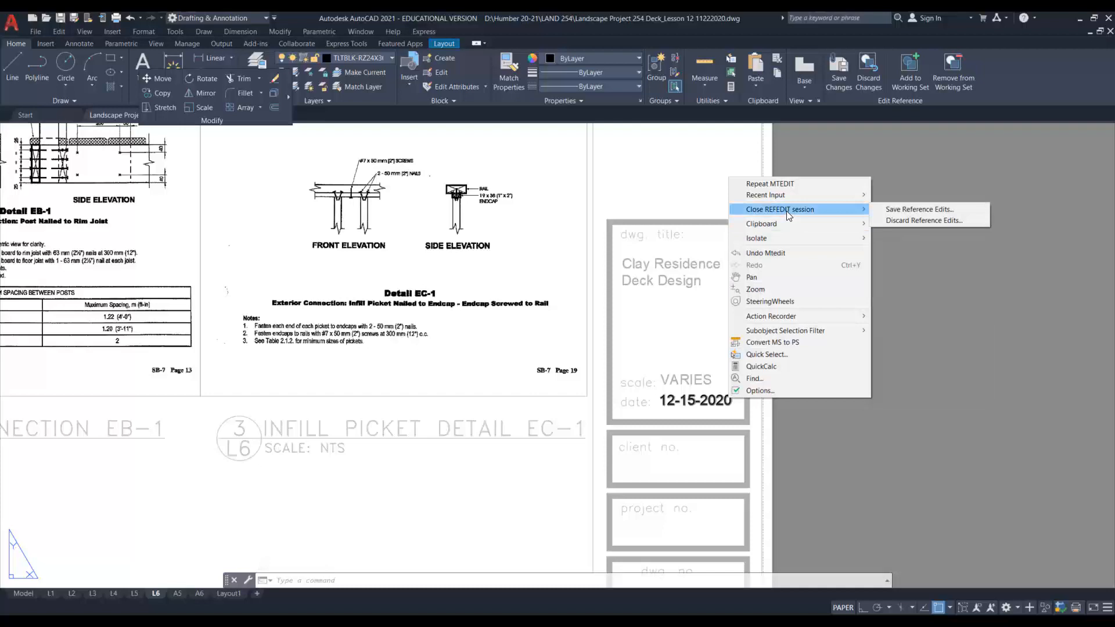
click(914, 208)
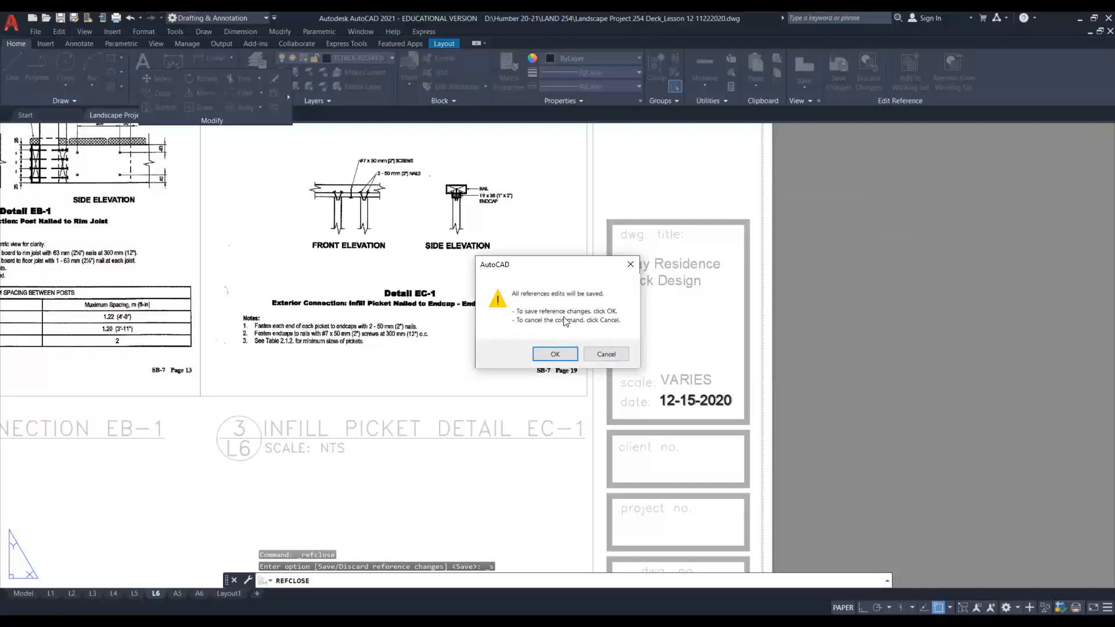
click(561, 355)
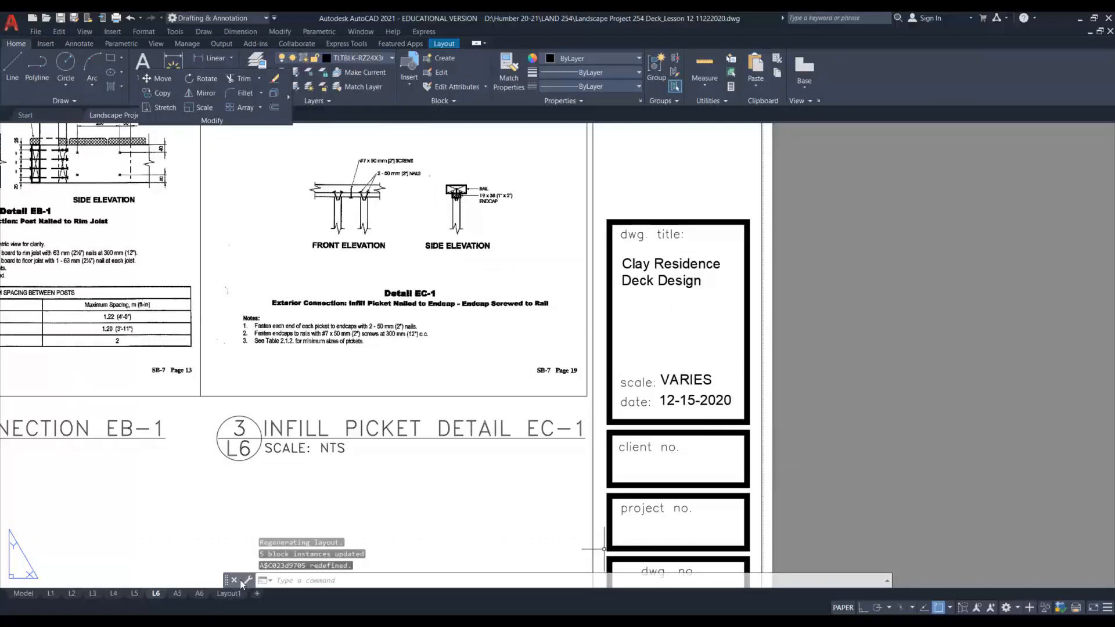
Step: Check the title block date on layouts L6, L5, L4, L3 and L2
scroll(587, 429, down, 2)
middle_drag(478, 556, 752, 413)
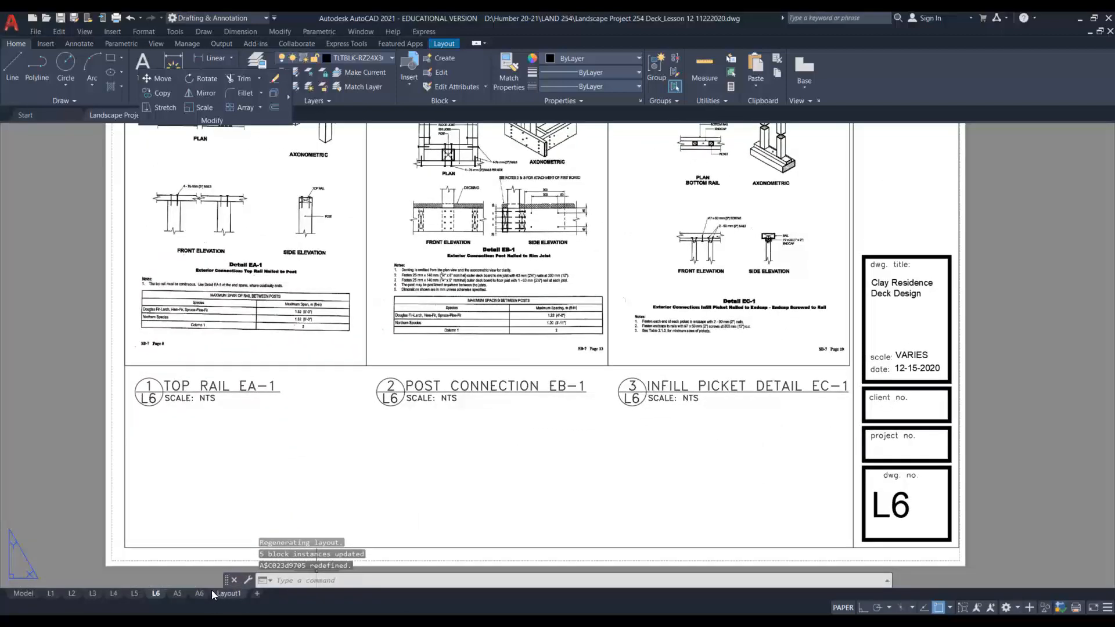
click(136, 593)
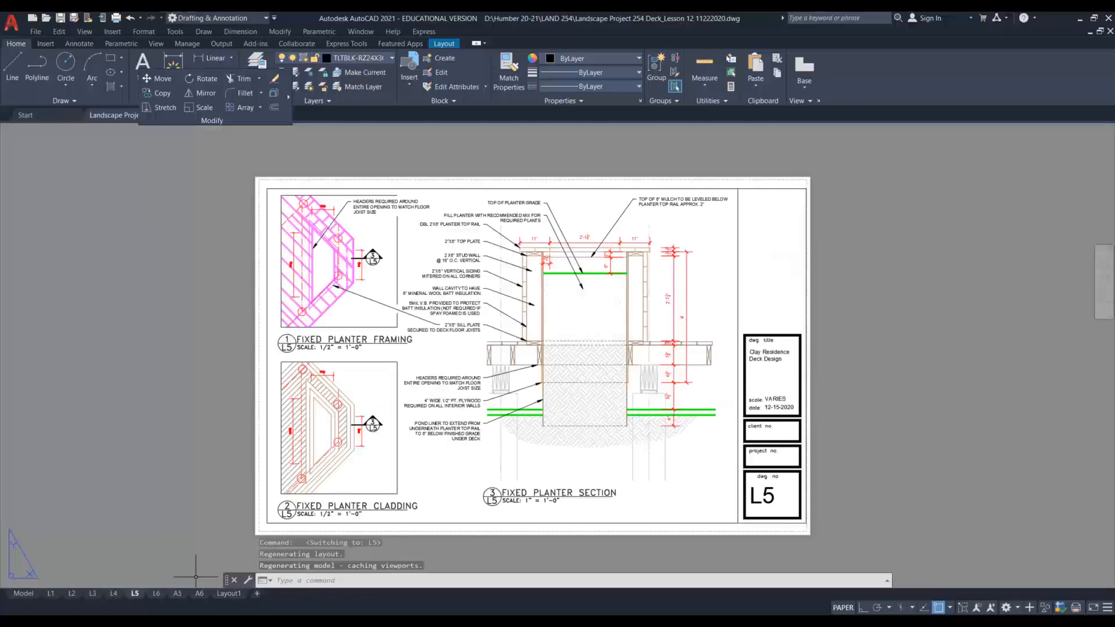
click(116, 592)
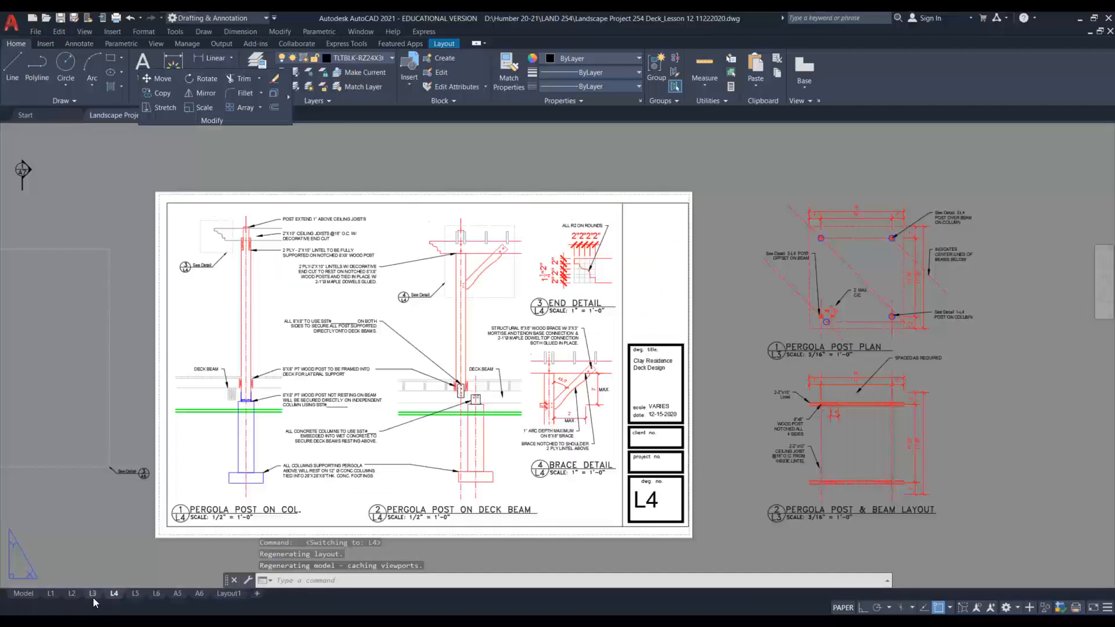
click(92, 593)
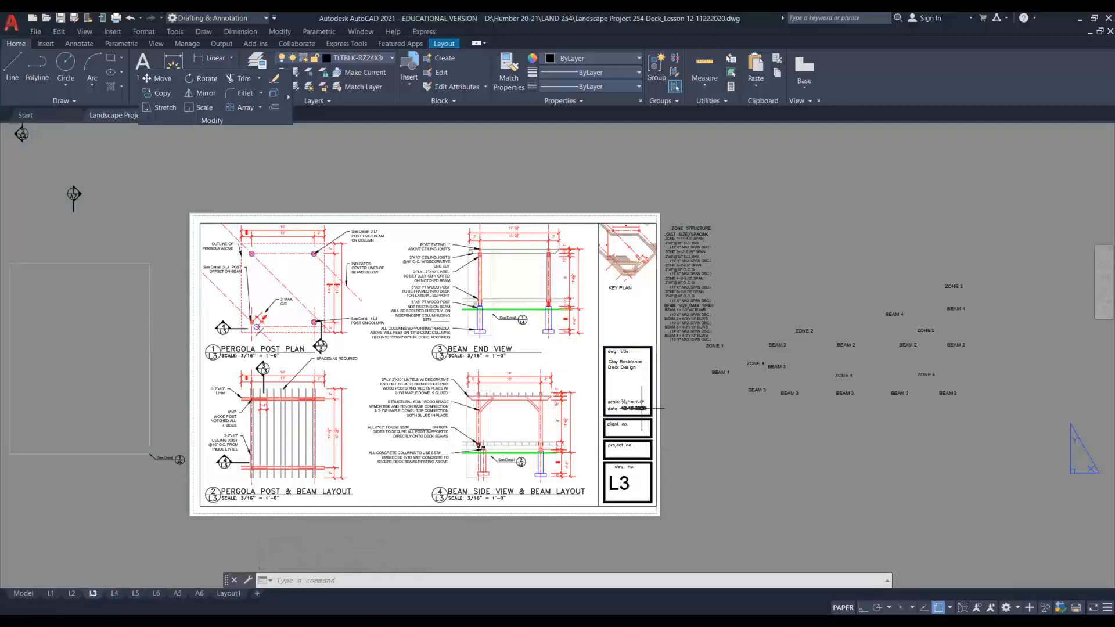
click(73, 594)
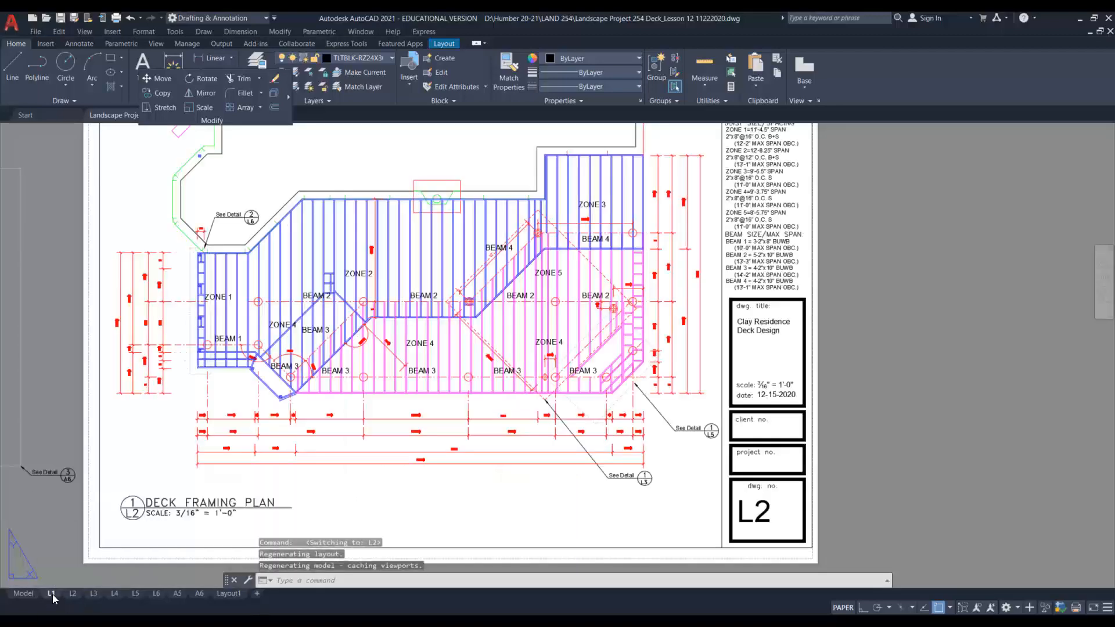
Step: Change the separate date text in the L1 title block to 12-15-2020
click(52, 594)
scroll(670, 424, up, 6)
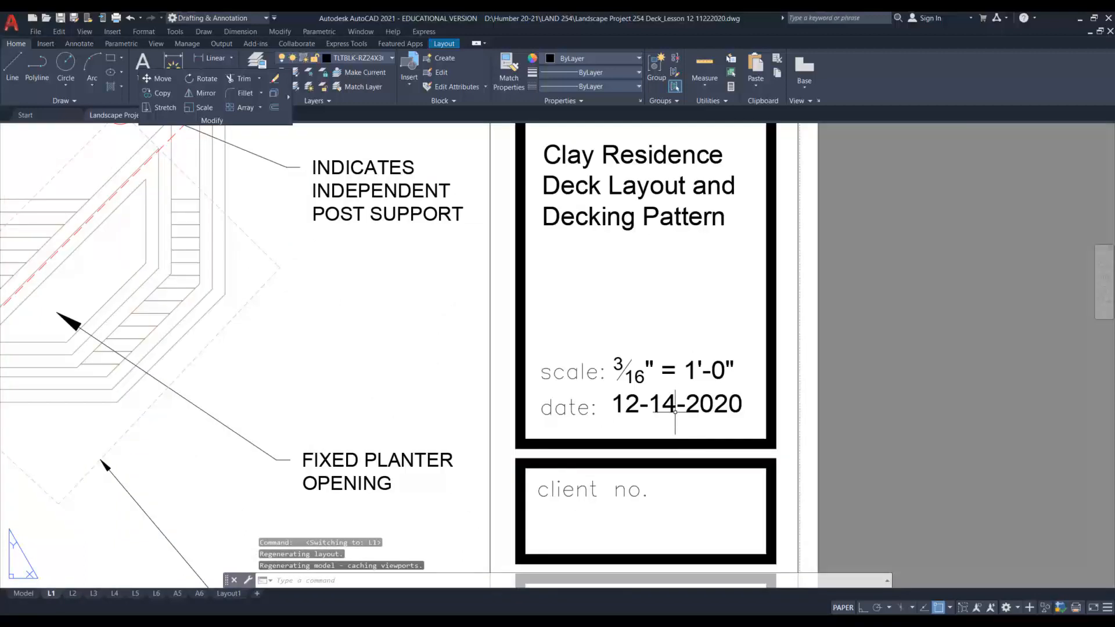
double_click(675, 407)
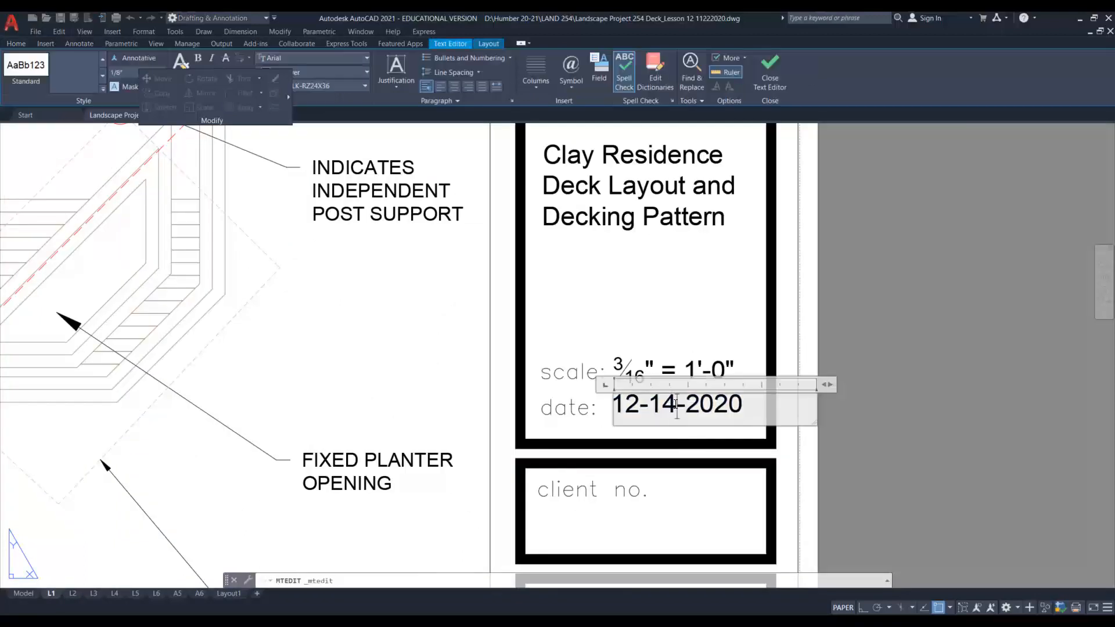
drag(676, 406, 668, 405)
text(5)
click(895, 434)
scroll(871, 399, down, 4)
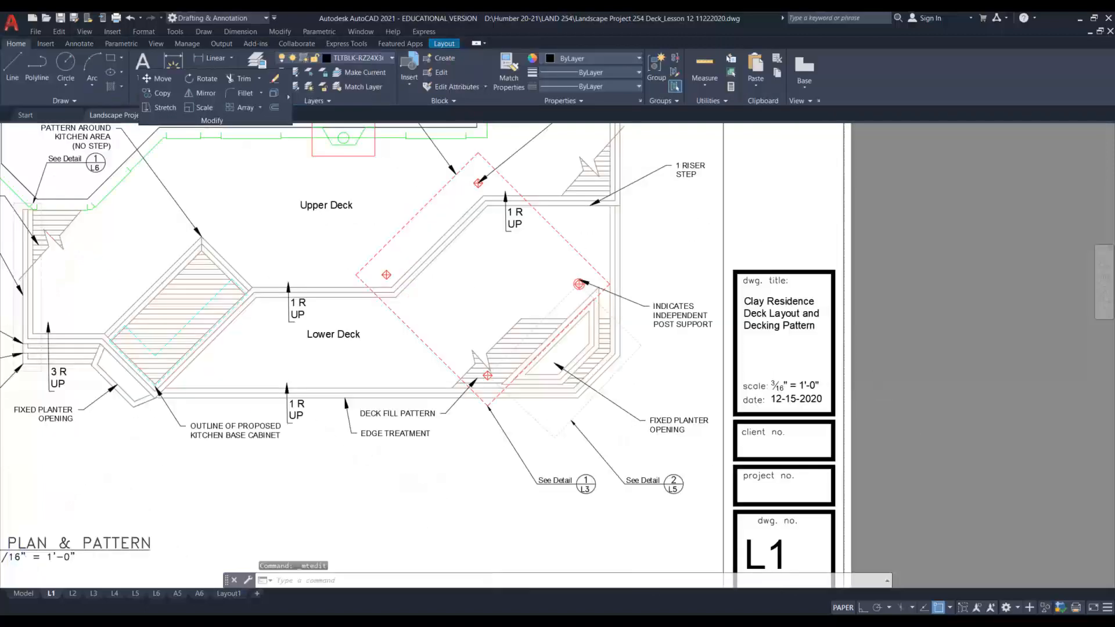
scroll(871, 397, down, 2)
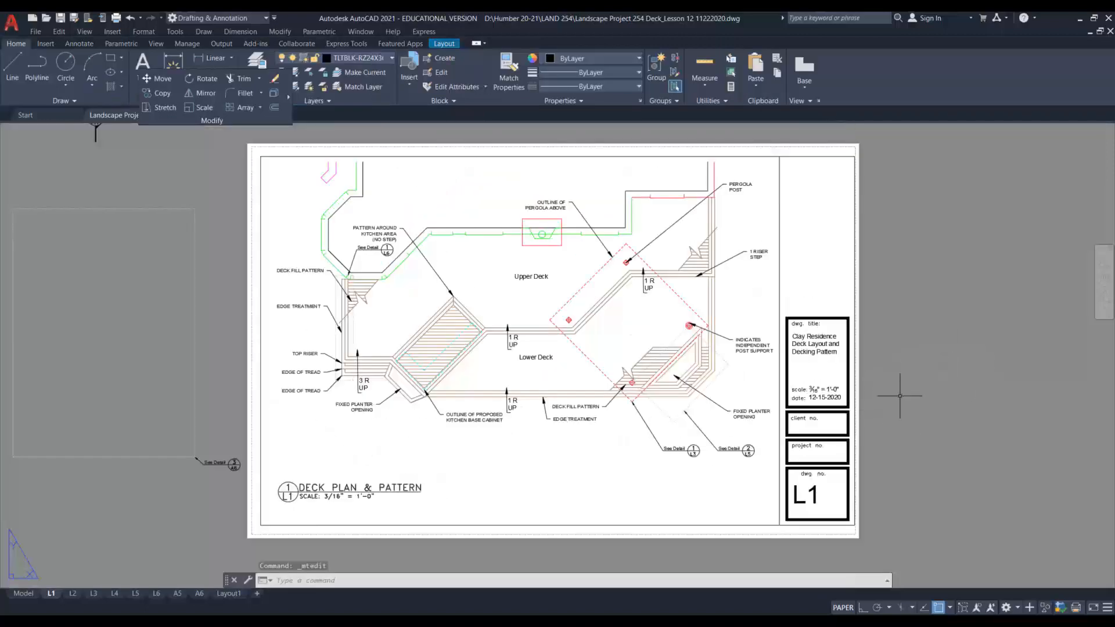